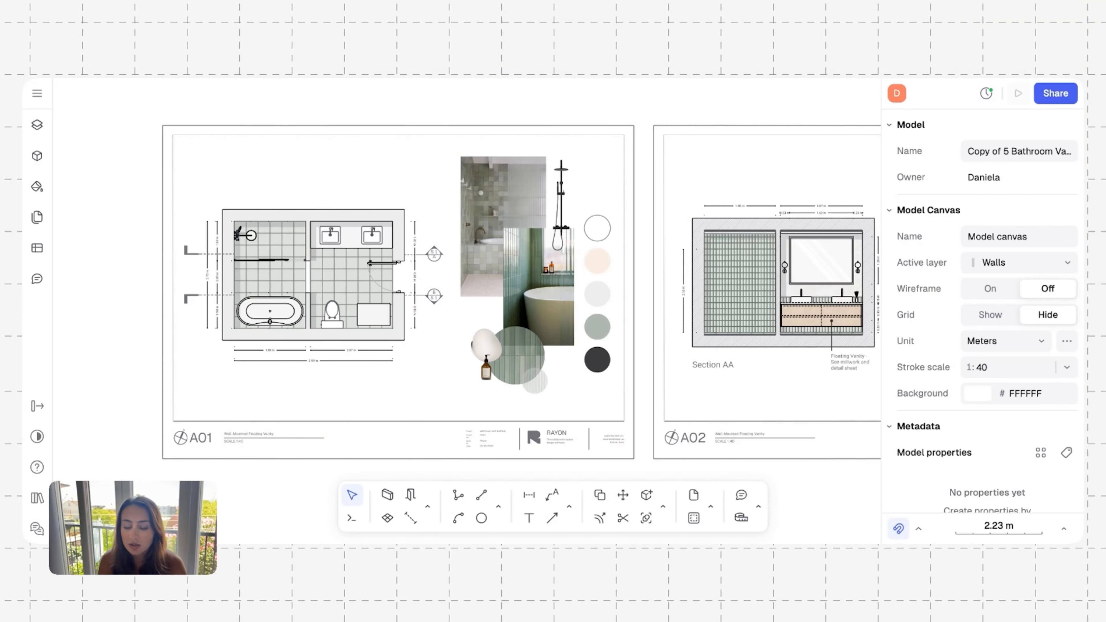
# Step: Examine the bathroom floor plan on sheet A01, including its fixtures, dimensions and section markers
pyautogui.scroll(-1, 142, 231)
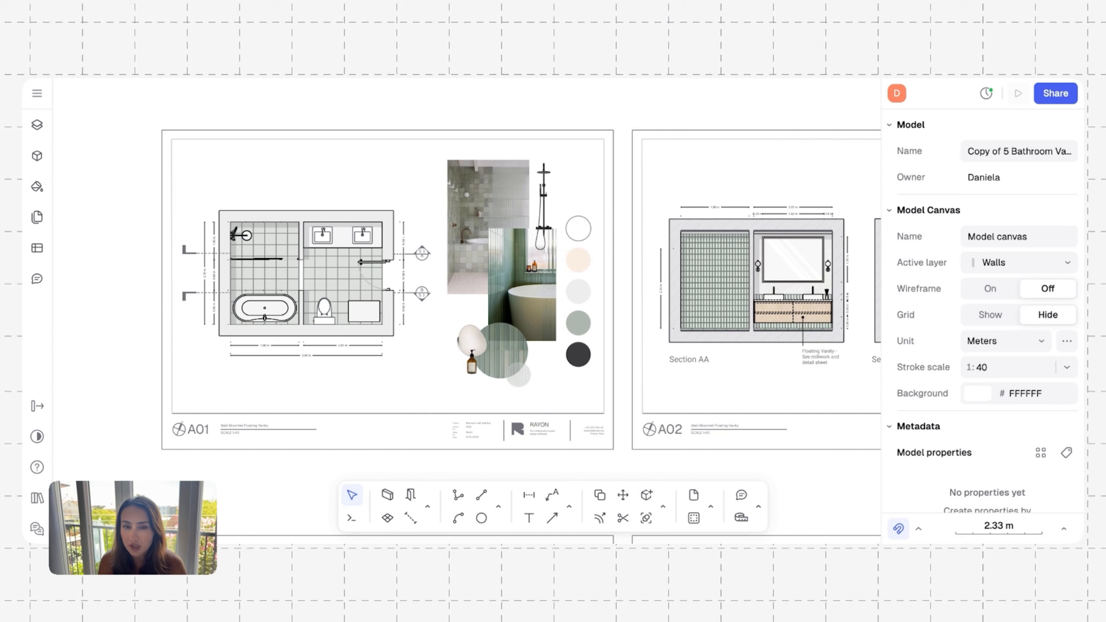
pyautogui.scroll(-2, 518, 288)
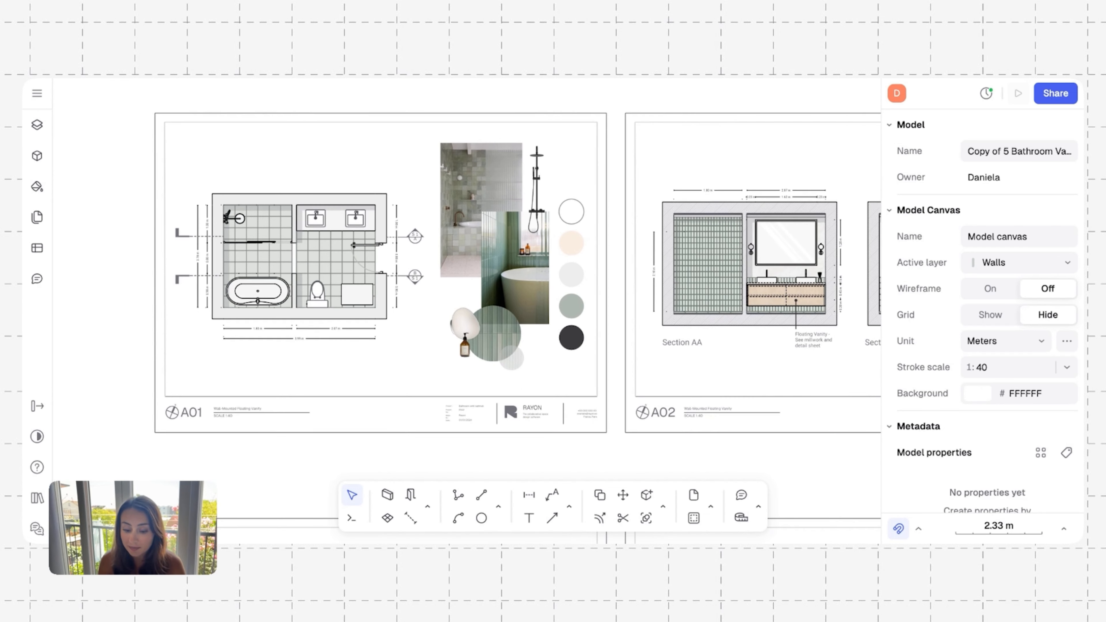
pyautogui.scroll(3, 234, 257)
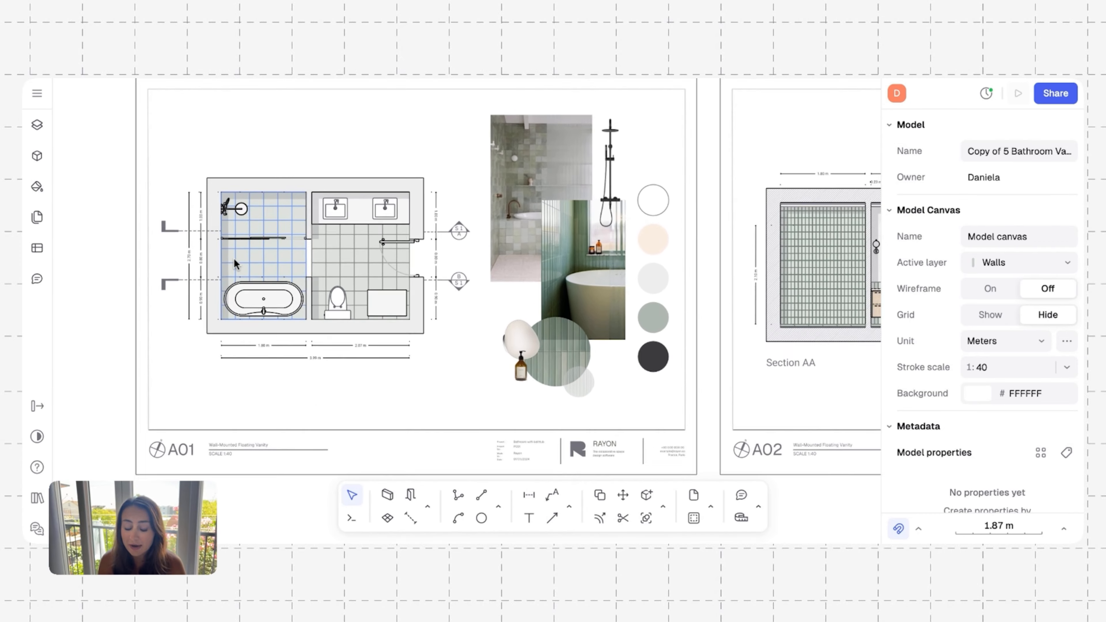
pyautogui.scroll(3, 233, 257)
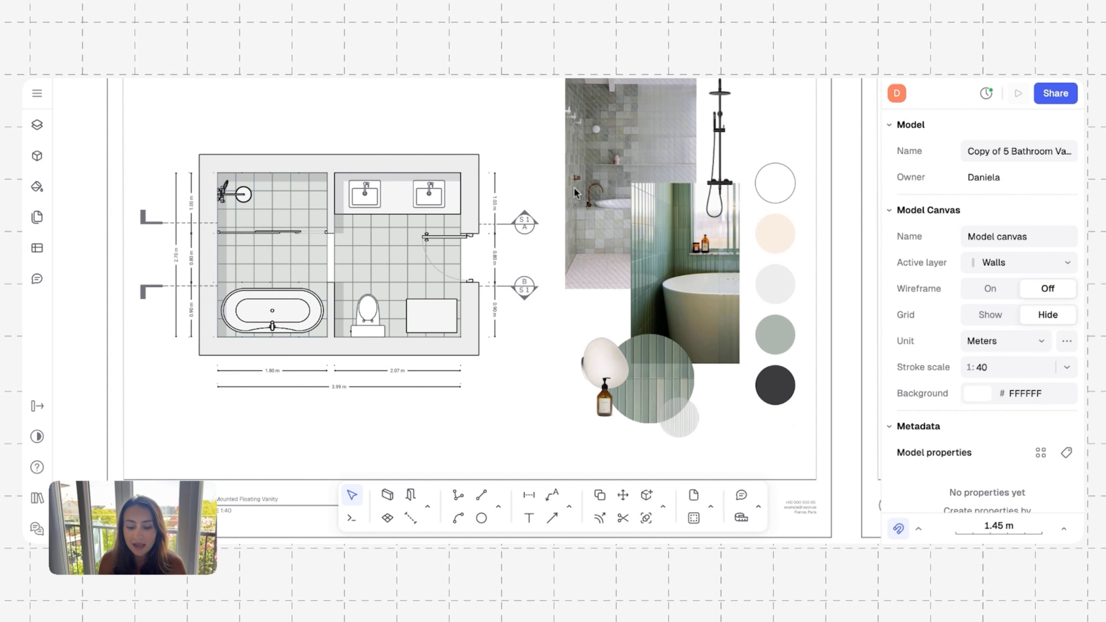
pyautogui.scroll(1, 510, 142)
pyautogui.hscroll(-1, 511, 142)
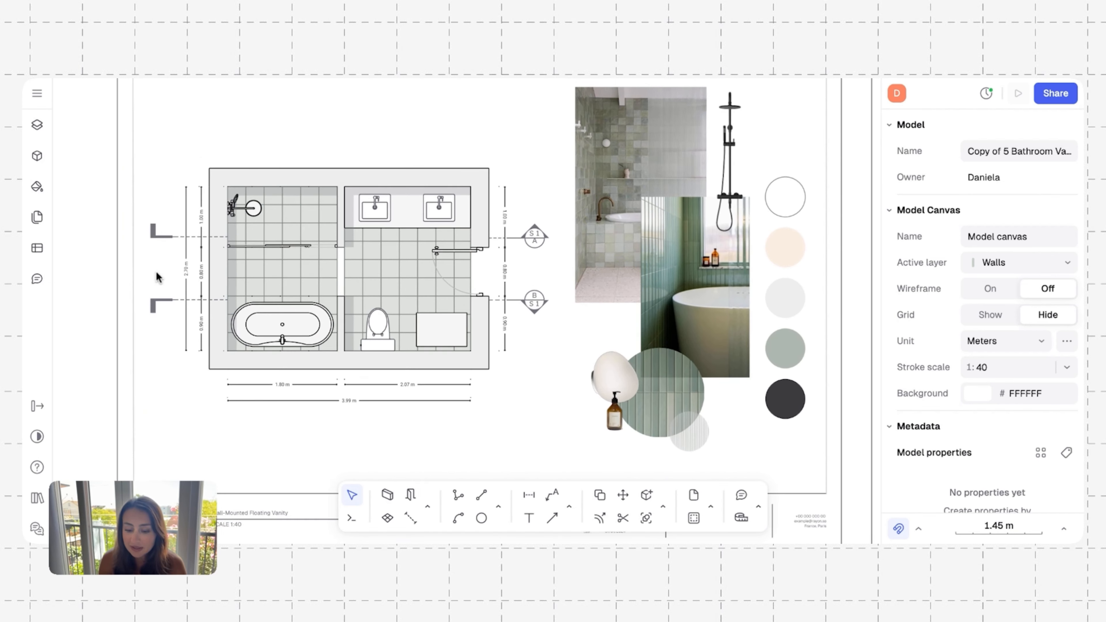
pyautogui.scroll(3, 313, 291)
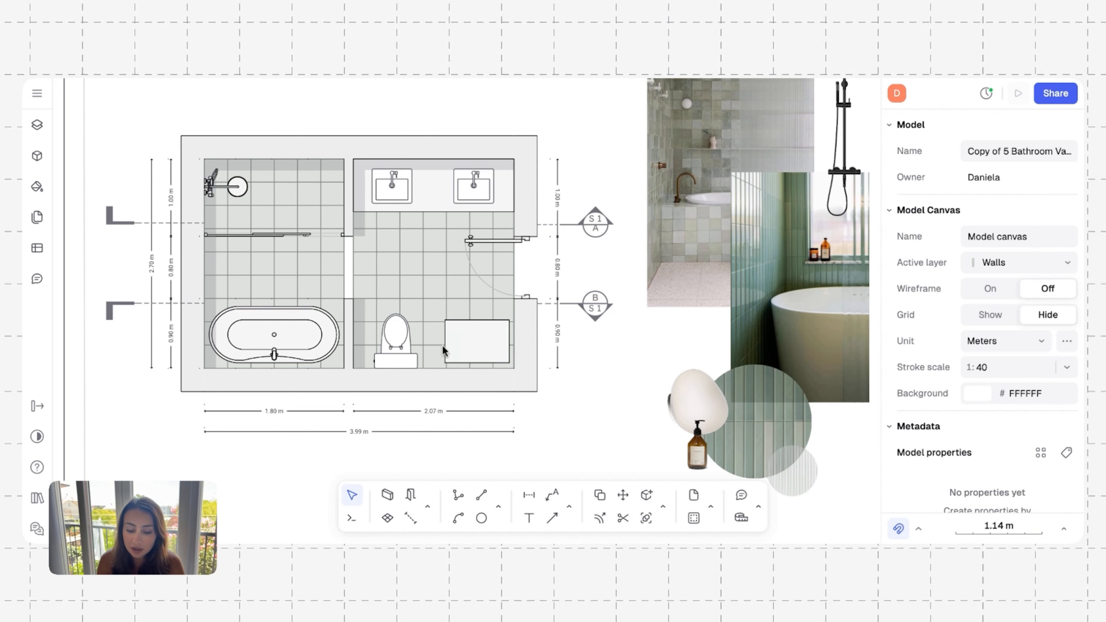
pyautogui.keyDown('ctrl'); pyautogui.scroll(-5, 429, 345); pyautogui.keyUp('ctrl')
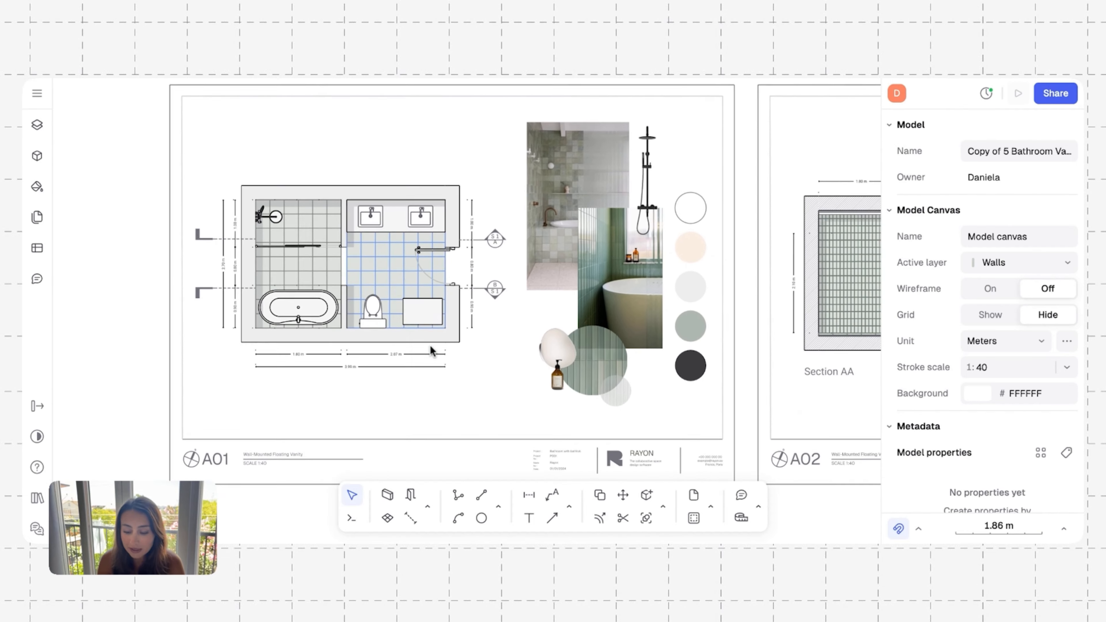
# Step: Examine the mood board images, fixture pictures, material samples and color palette beside the floor plan on sheet A01
pyautogui.hscroll(3, 431, 351)
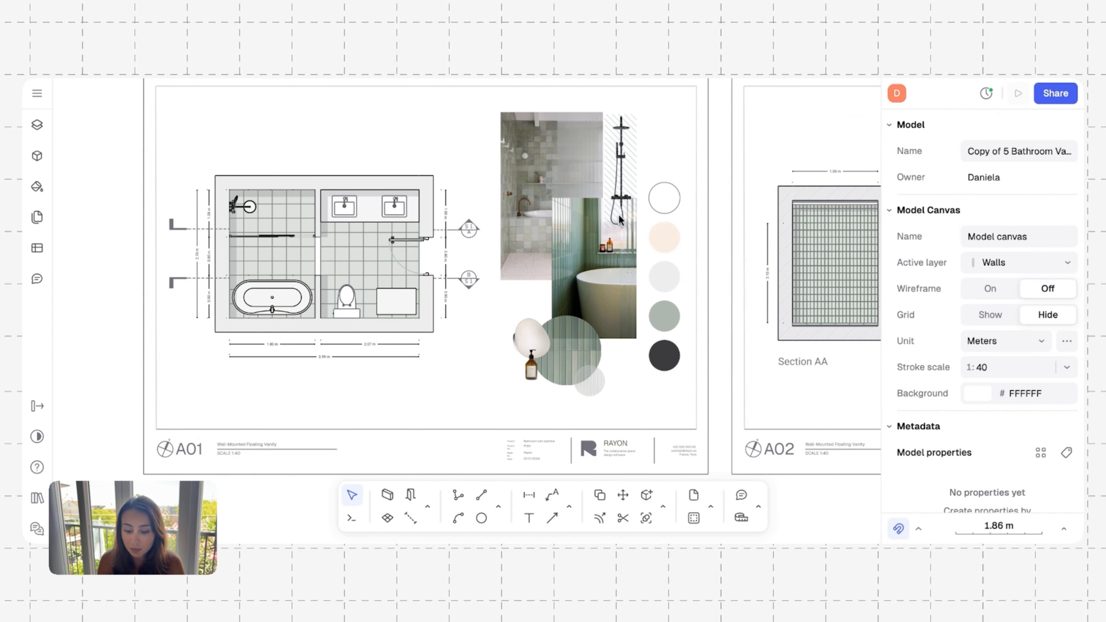
pyautogui.keyDown('ctrl'); pyautogui.scroll(5, 284, 216); pyautogui.keyUp('ctrl')
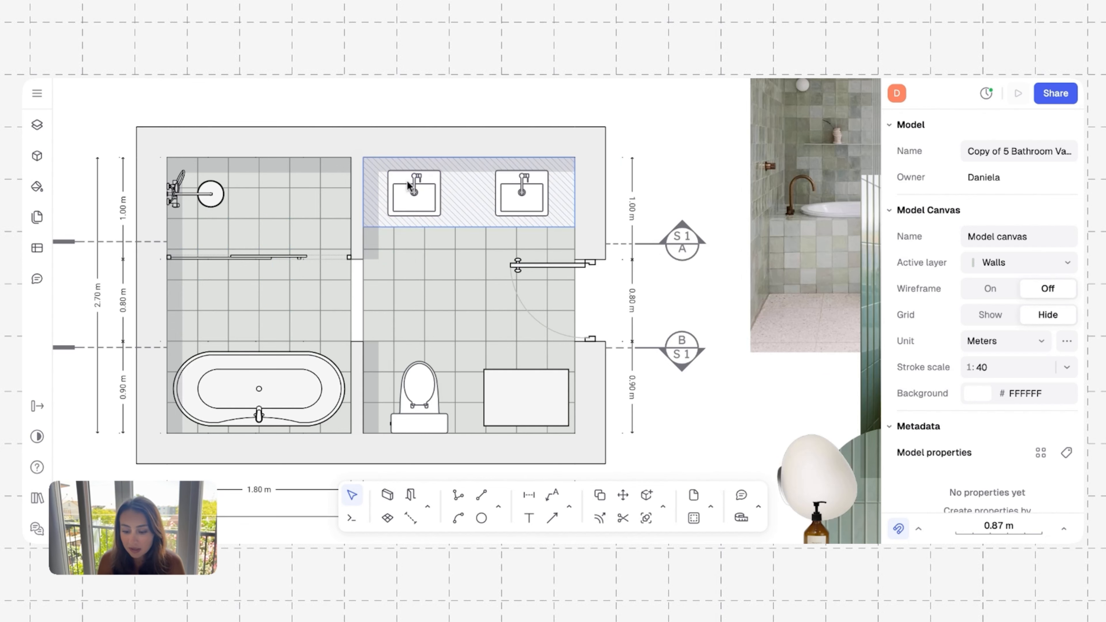
pyautogui.hscroll(2, 522, 257)
pyautogui.hscroll(8, 522, 256)
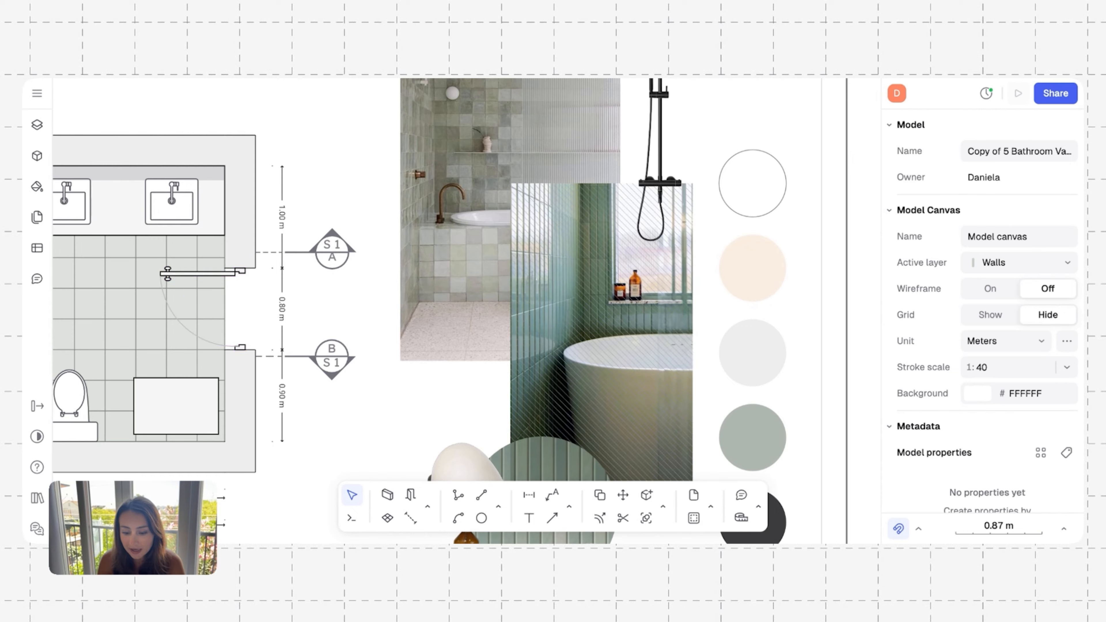
pyautogui.keyDown('ctrl'); pyautogui.scroll(-3, 522, 256); pyautogui.keyUp('ctrl')
pyautogui.keyDown('ctrl'); pyautogui.scroll(-1, 523, 256); pyautogui.keyUp('ctrl')
pyautogui.scroll(-2, 522, 256)
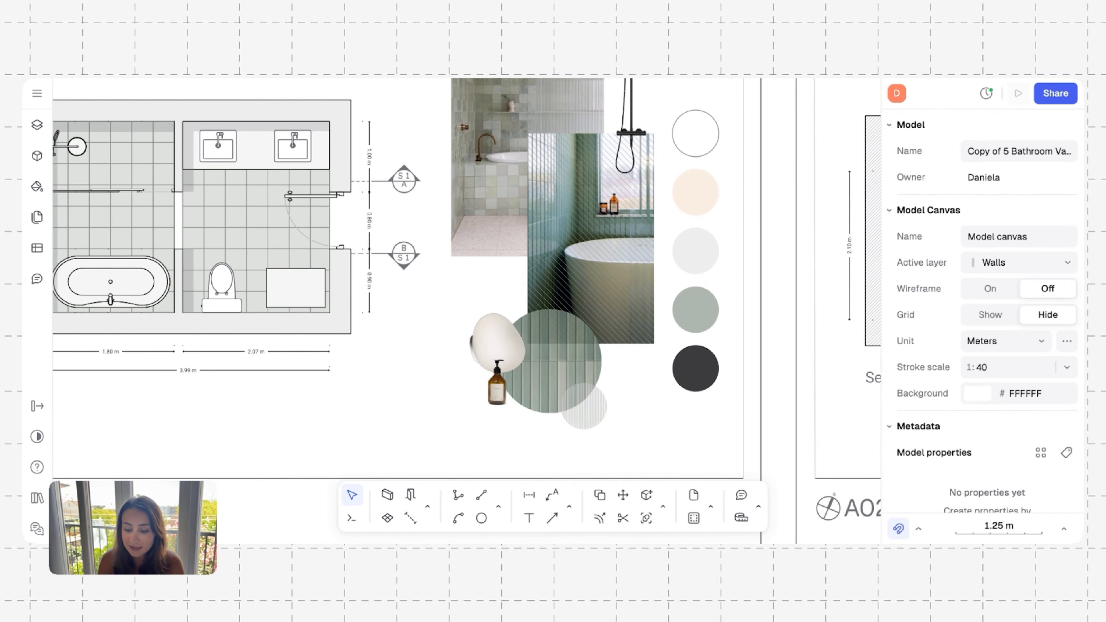
pyautogui.scroll(3, 522, 256)
pyautogui.keyDown('ctrl'); pyautogui.scroll(-2, 521, 255); pyautogui.keyUp('ctrl')
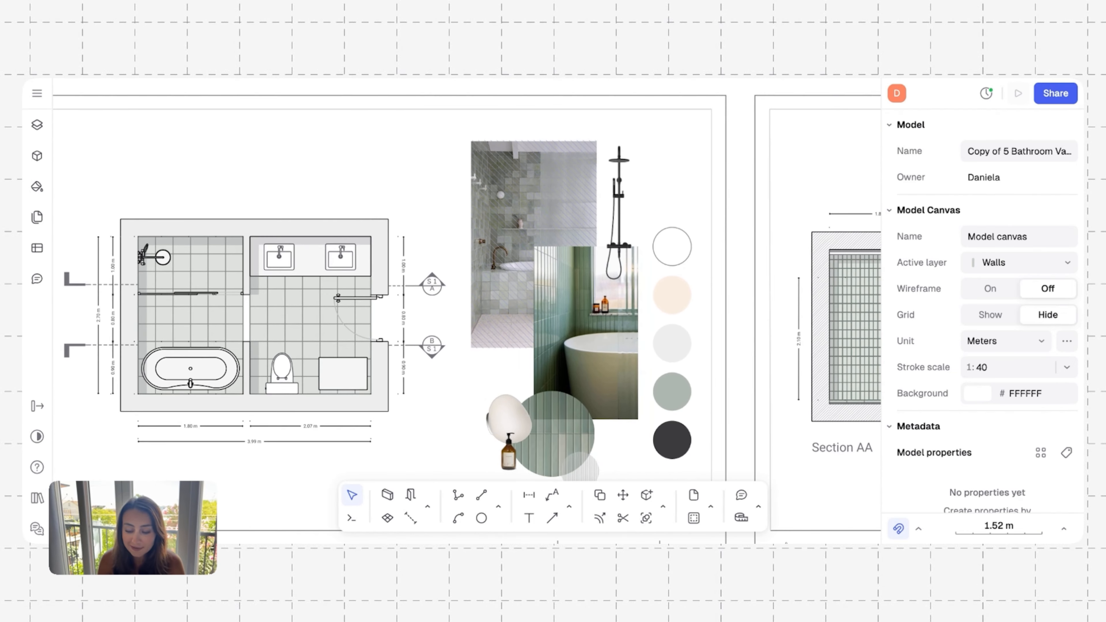
pyautogui.scroll(-3, 567, 396)
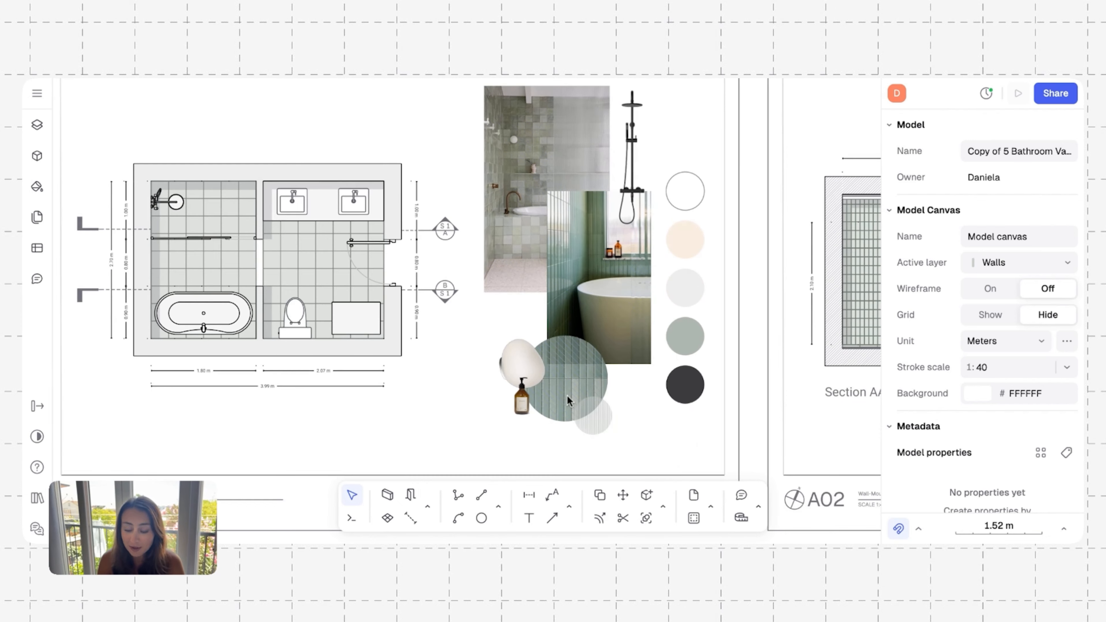
pyautogui.scroll(-1, 424, 398)
pyautogui.hscroll(2, 423, 397)
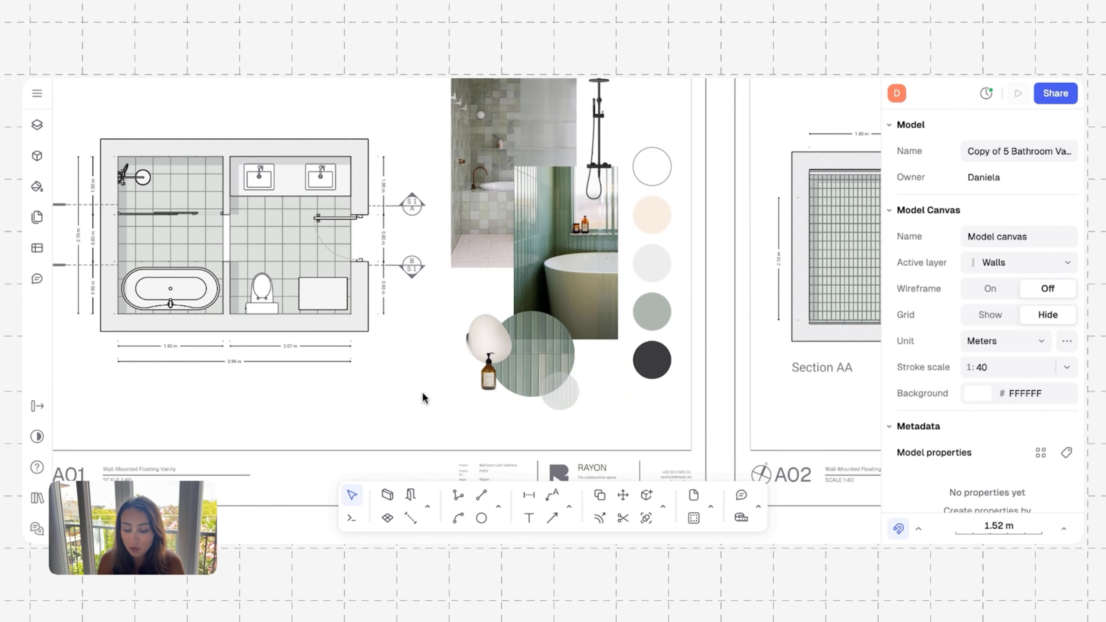
# Step: Inspect Section AA on sheet A02, covering the tiled shower wall, mirror, floating vanity and its note
pyautogui.hscroll(20, 424, 398)
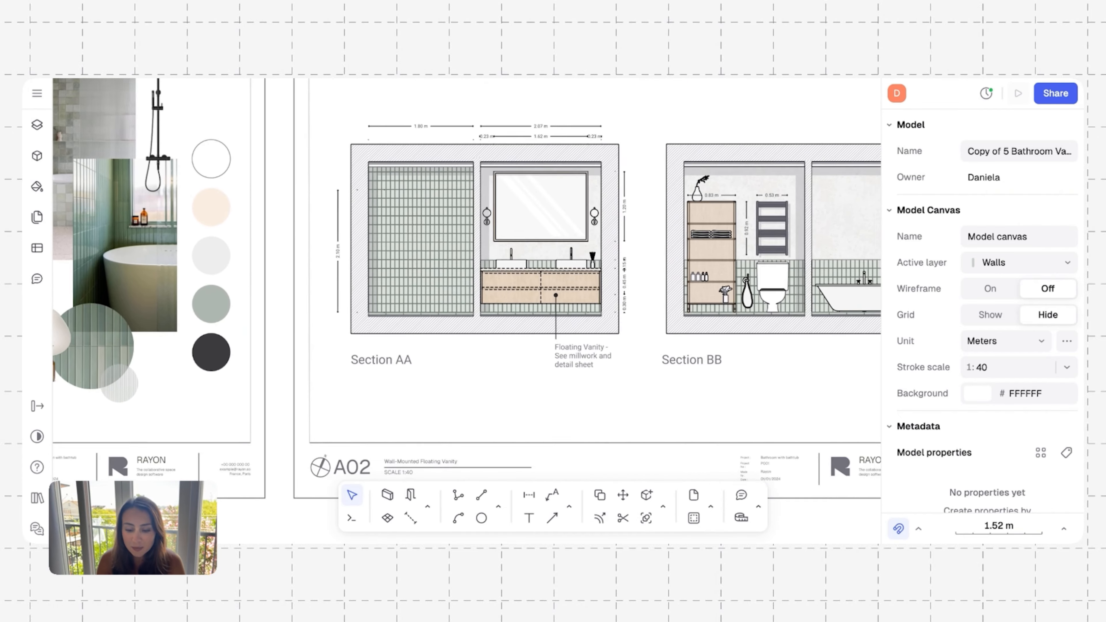
pyautogui.keyDown('ctrl'); pyautogui.scroll(5, 449, 320); pyautogui.keyUp('ctrl')
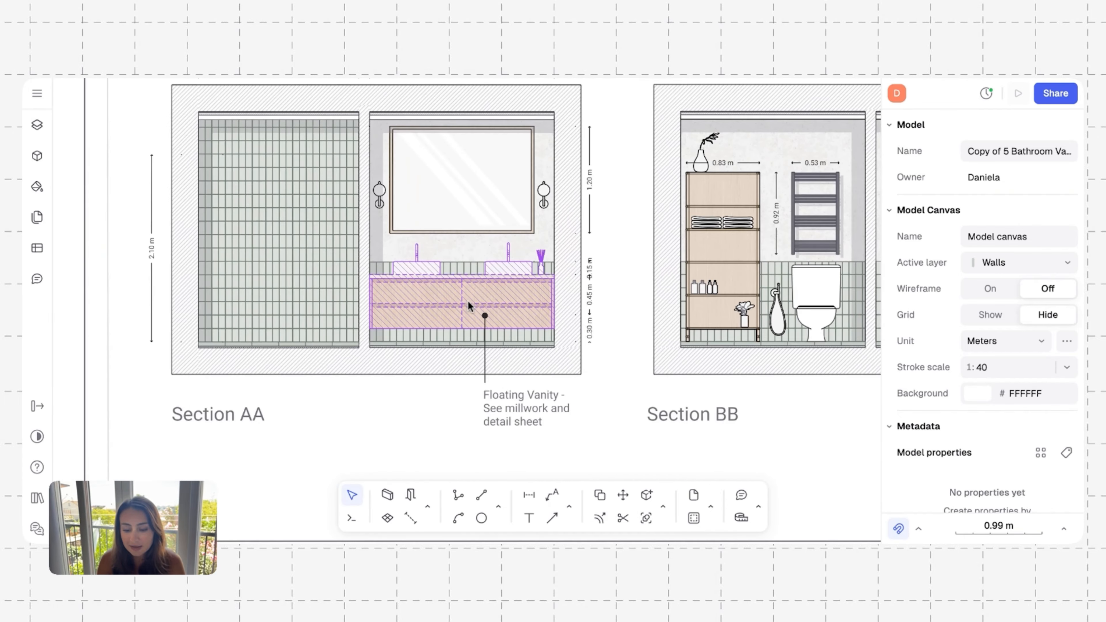
pyautogui.scroll(3, 468, 300)
pyautogui.hscroll(-1, 467, 300)
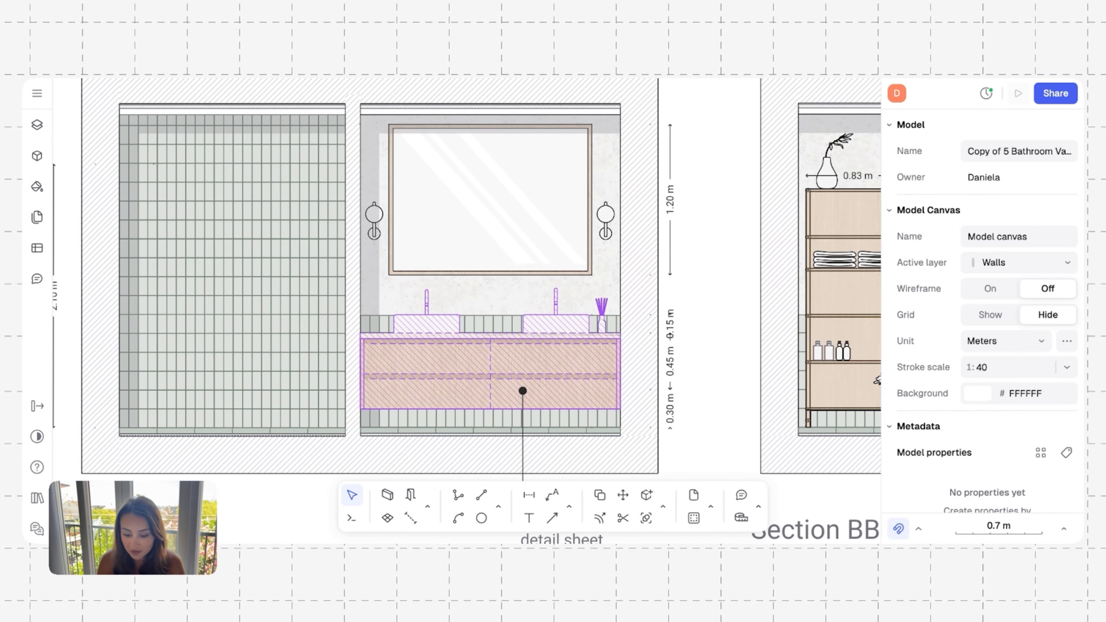
pyautogui.keyDown('ctrl'); pyautogui.scroll(-2, 482, 312); pyautogui.keyUp('ctrl')
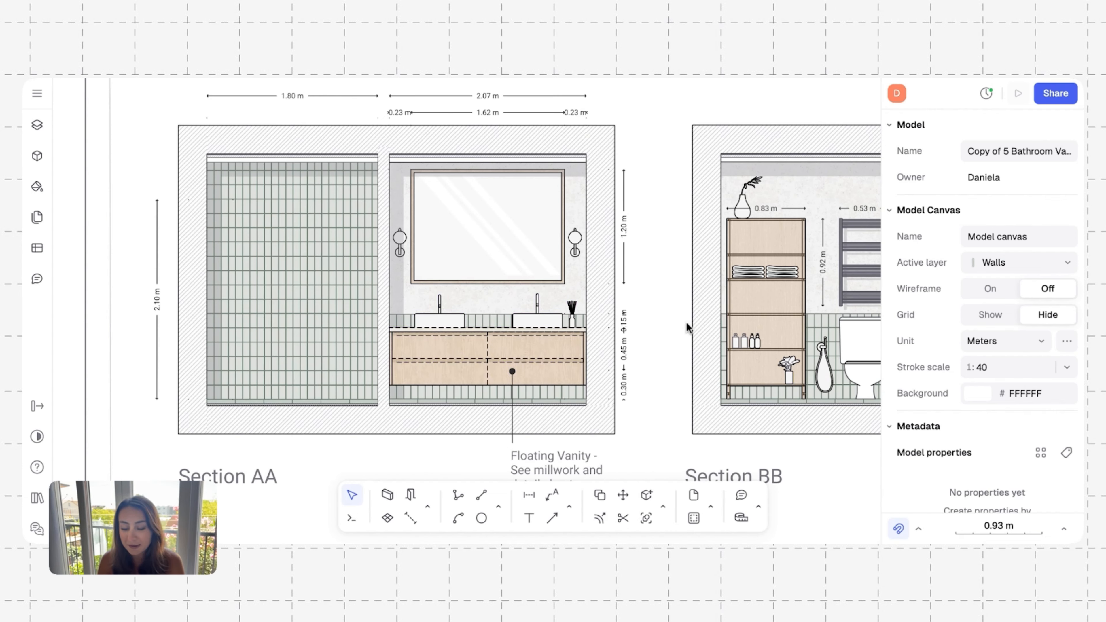
pyautogui.scroll(-1, 686, 328)
pyautogui.hscroll(-1, 687, 328)
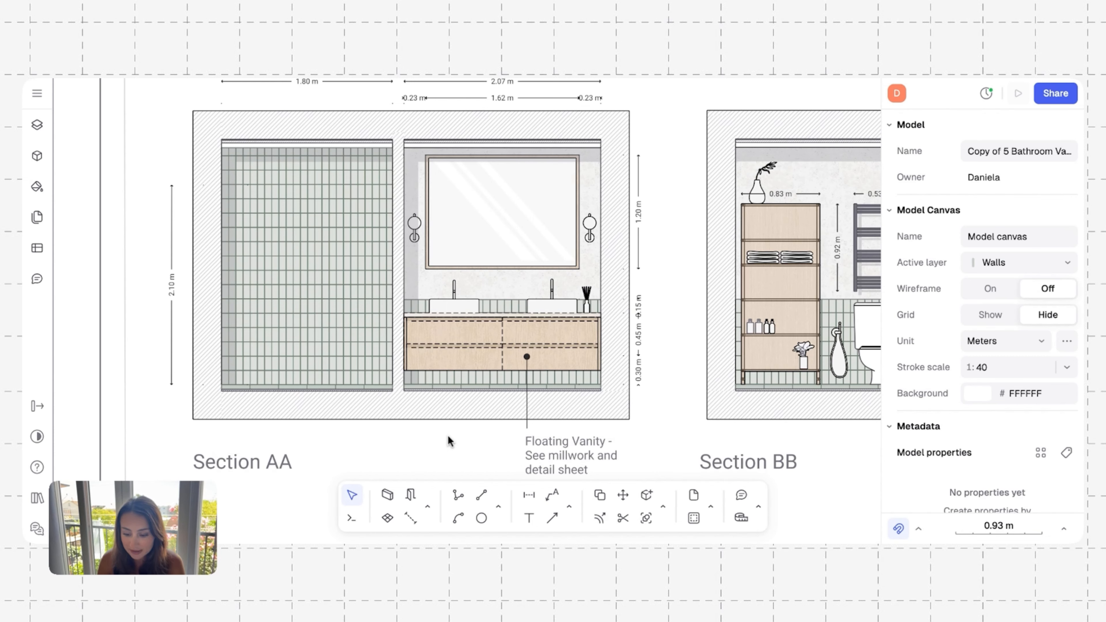
pyautogui.keyDown('ctrl'); pyautogui.scroll(-3, 442, 433); pyautogui.keyUp('ctrl')
pyautogui.scroll(-2, 442, 434)
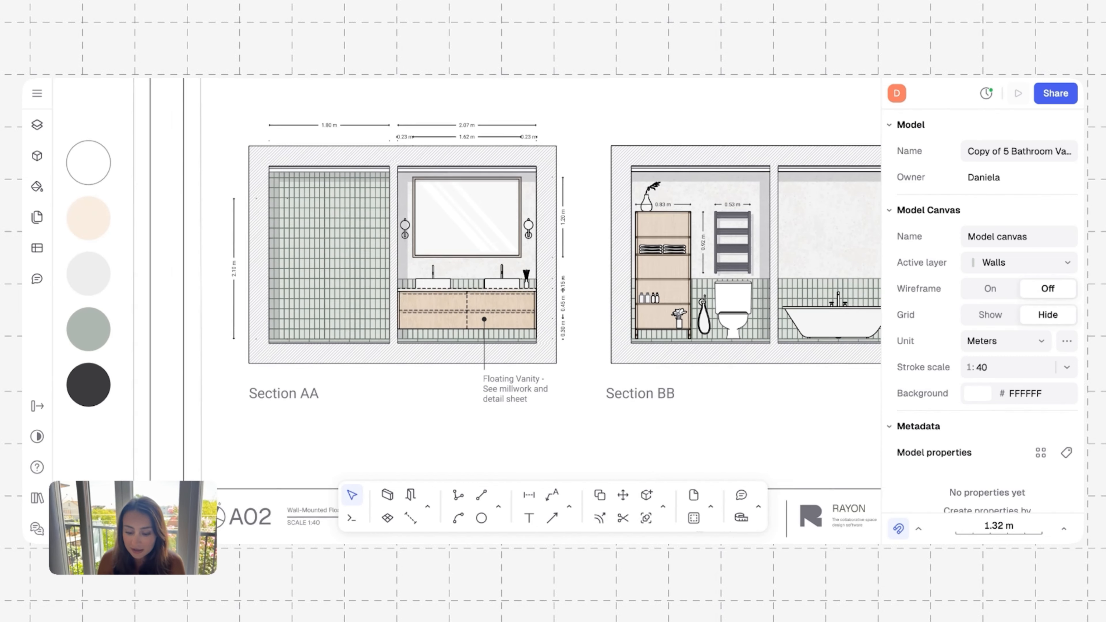
# Step: Inspect Section BB on sheet A02, covering the shelving unit, towel radiator, toilet and bathtub, and compare it with Section AA
pyautogui.hscroll(3, 442, 434)
pyautogui.scroll(-2, 503, 400)
pyautogui.hscroll(3, 503, 400)
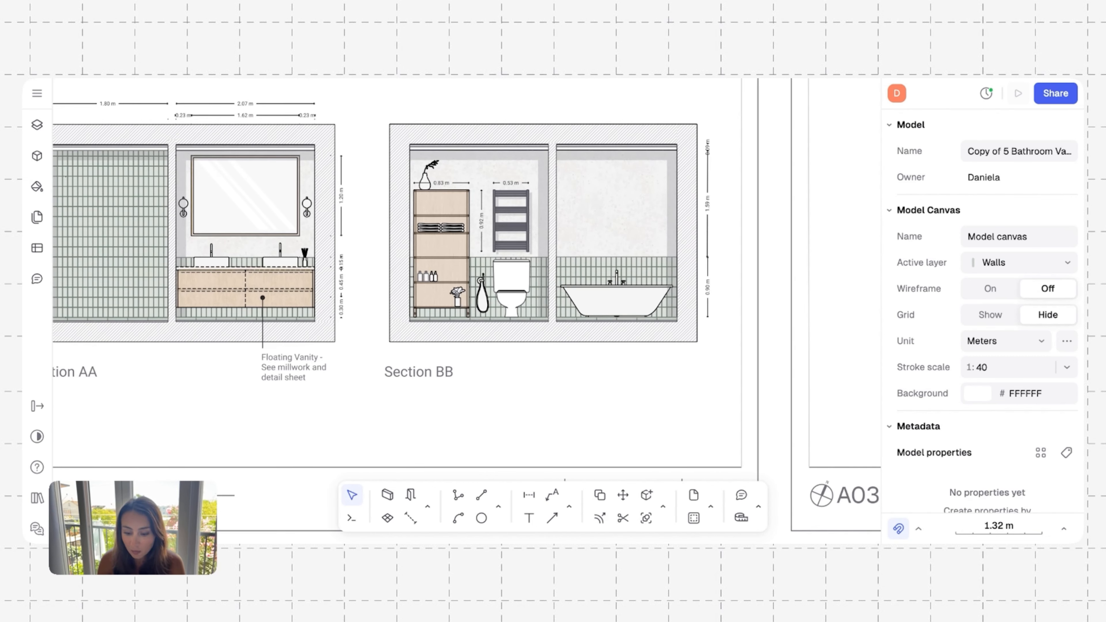
pyautogui.keyDown('ctrl'); pyautogui.scroll(2, 503, 401); pyautogui.keyUp('ctrl')
pyautogui.keyDown('ctrl'); pyautogui.scroll(3, 504, 404); pyautogui.keyUp('ctrl')
pyautogui.scroll(2, 503, 402)
pyautogui.hscroll(2, 503, 402)
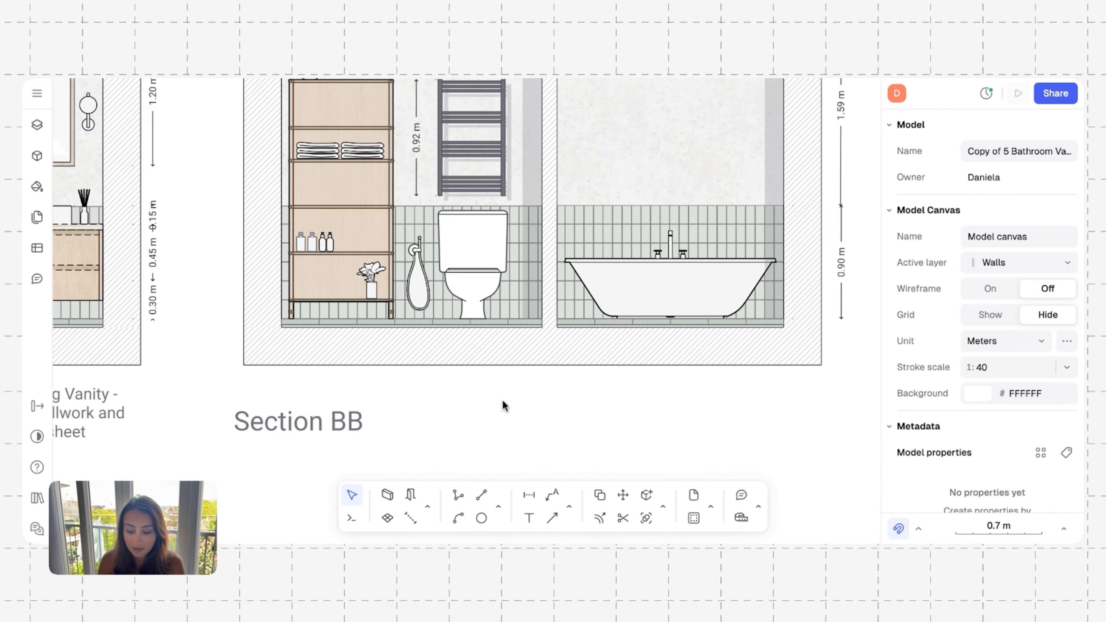
pyautogui.scroll(1, 504, 403)
pyautogui.hscroll(1, 504, 403)
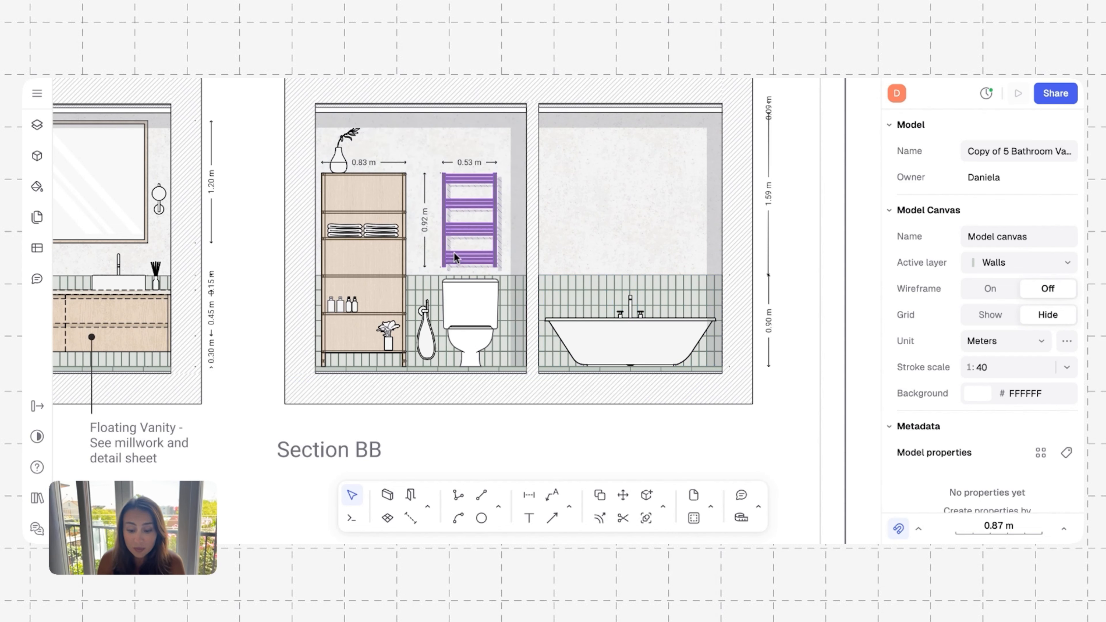
pyautogui.scroll(-3, 348, 305)
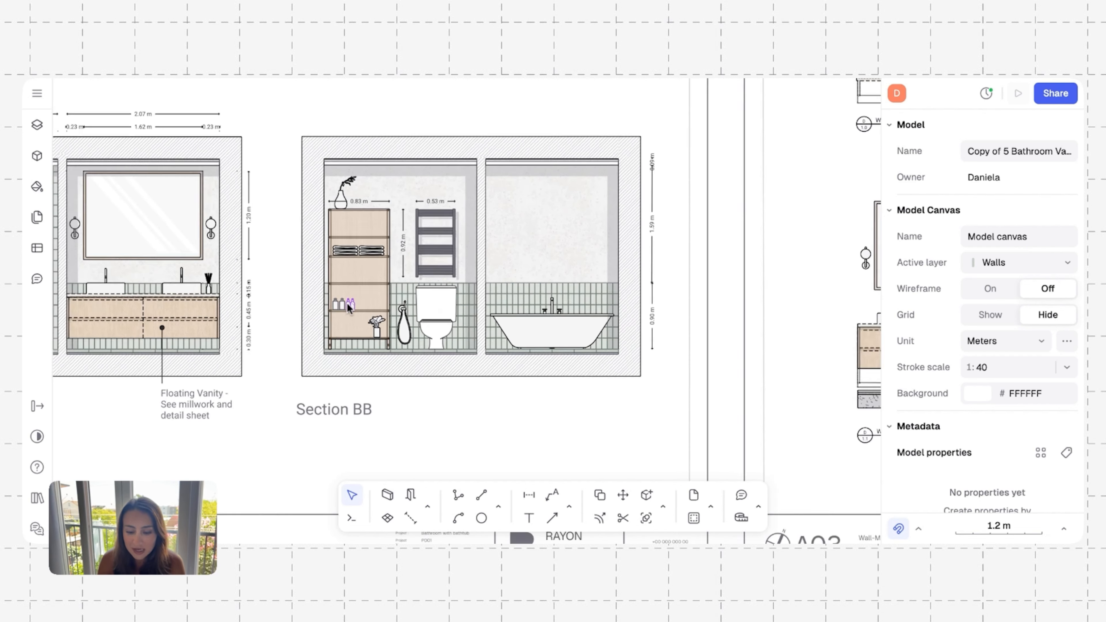
pyautogui.scroll(-3, 347, 303)
pyautogui.hscroll(-4, 347, 303)
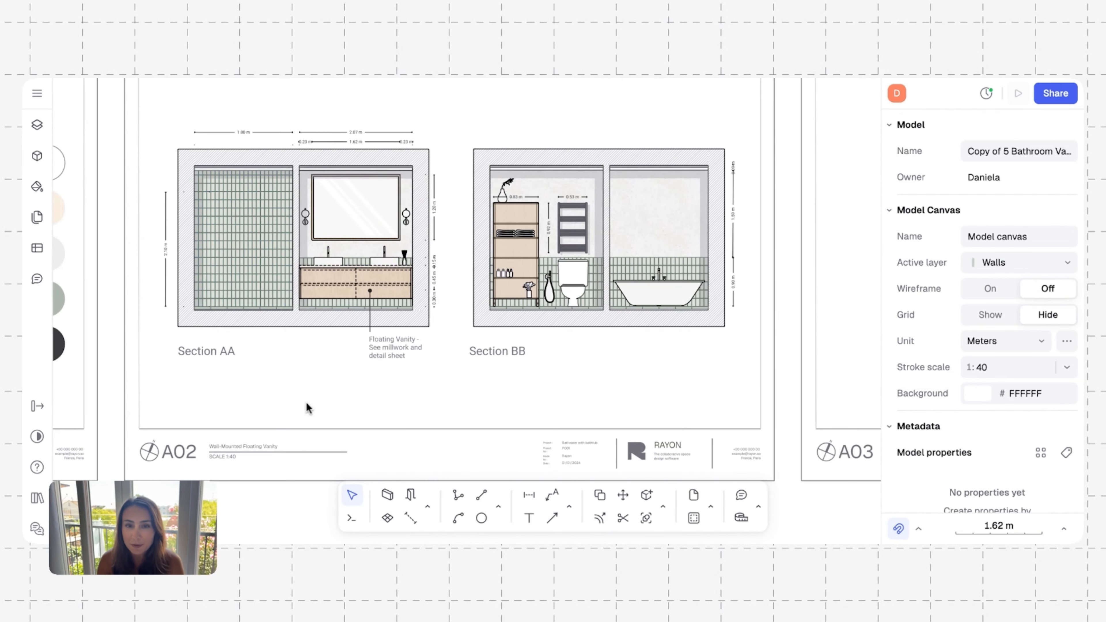
# Step: Review the floating vanity rendering and the round material swatches on sheet A03
pyautogui.hscroll(10, 466, 279)
pyautogui.hscroll(5, 345, 358)
pyautogui.scroll(-2, 345, 359)
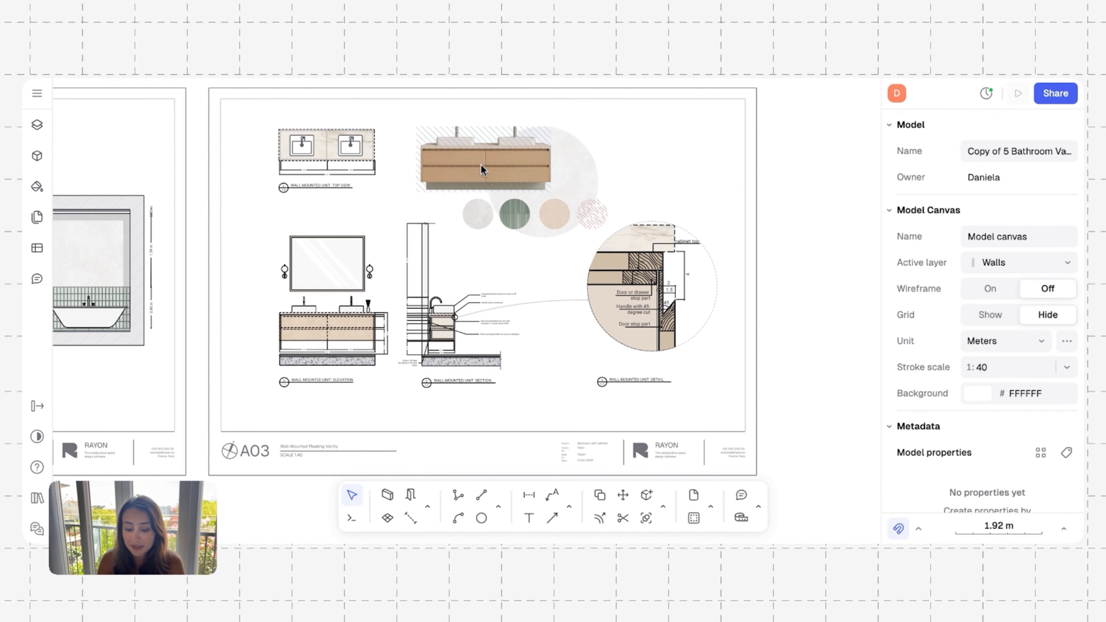
pyautogui.scroll(5, 457, 215)
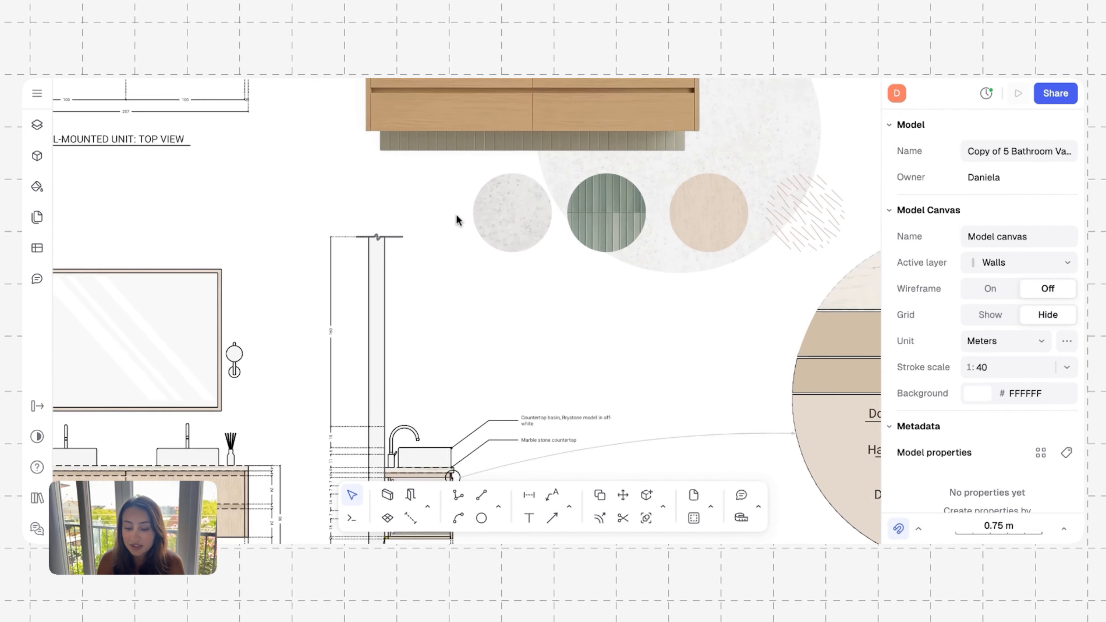
pyautogui.scroll(2, 457, 215)
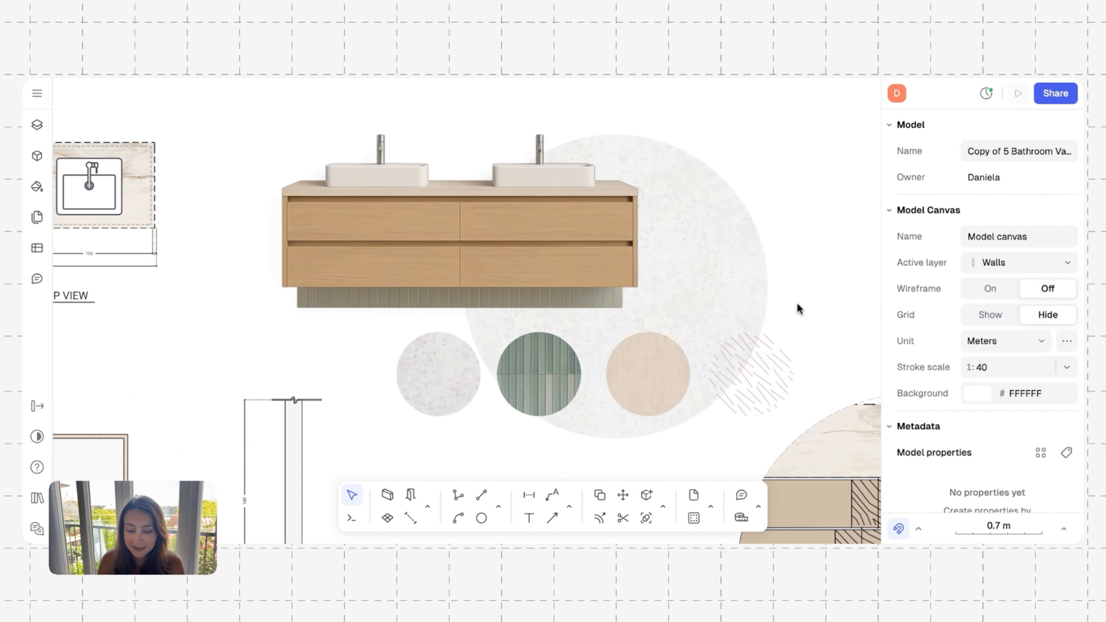
# Step: Examine the wall-mounted unit's top view on sheet A03, including its two basins, marble countertop and width dimensions
pyautogui.hscroll(-8, 796, 302)
pyautogui.hscroll(-3, 282, 272)
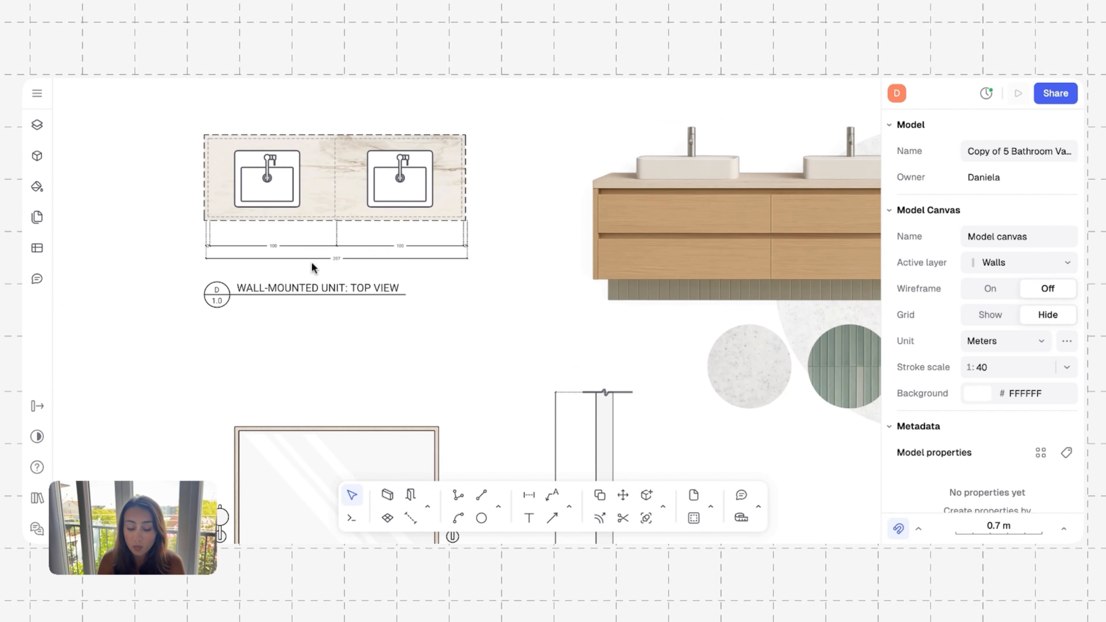
pyautogui.keyDown('ctrl'); pyautogui.scroll(5, 291, 331); pyautogui.keyUp('ctrl')
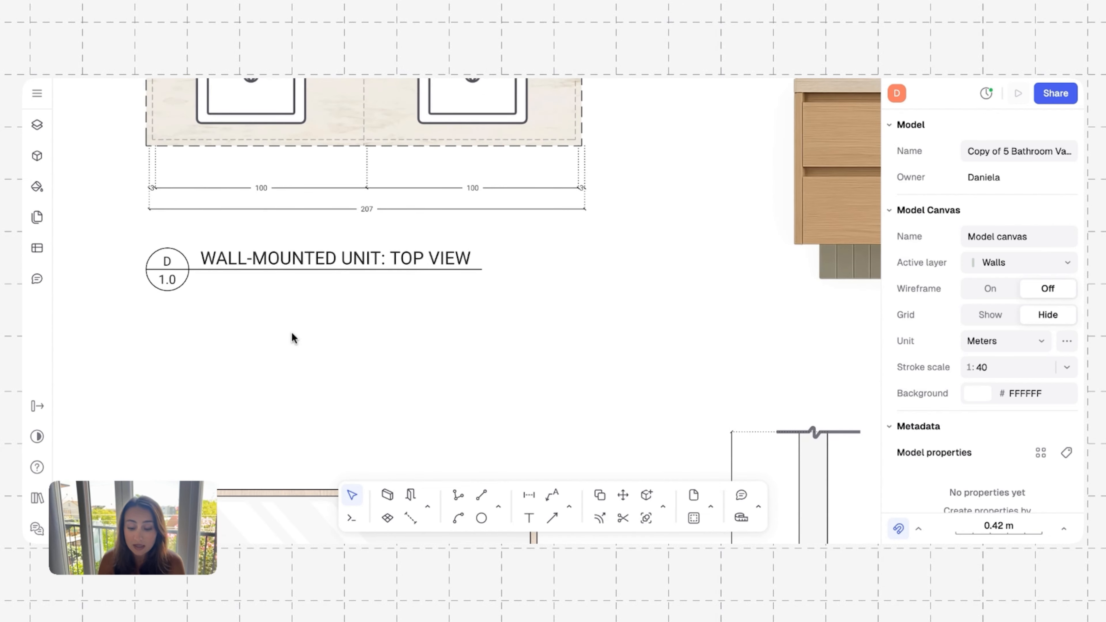
pyautogui.scroll(5, 292, 338)
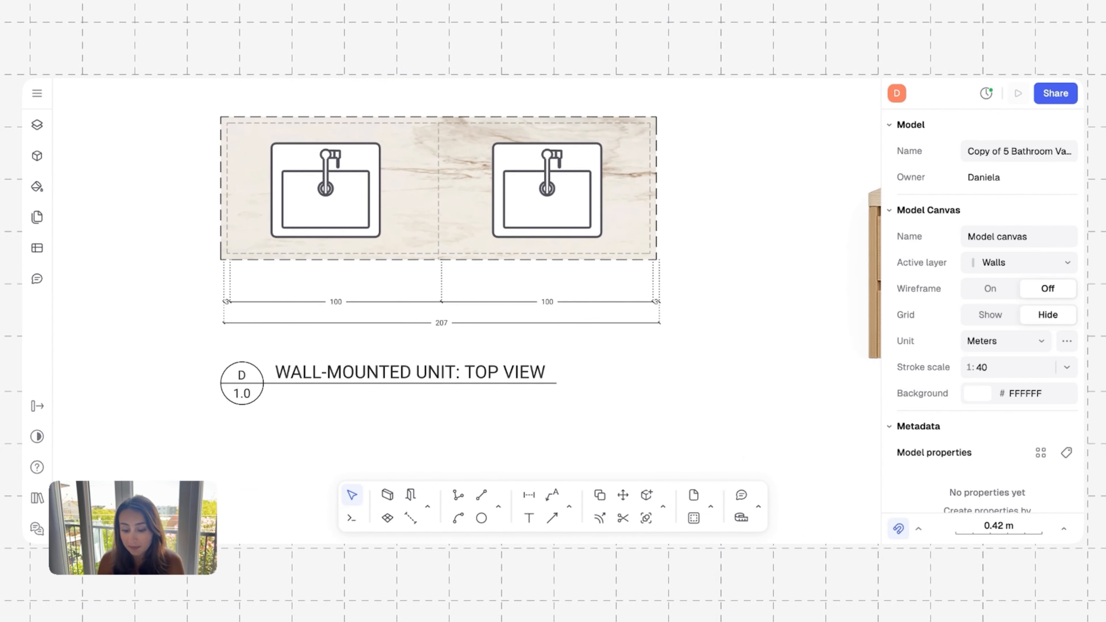
pyautogui.scroll(2, 441, 279)
pyautogui.hscroll(-1, 266, 332)
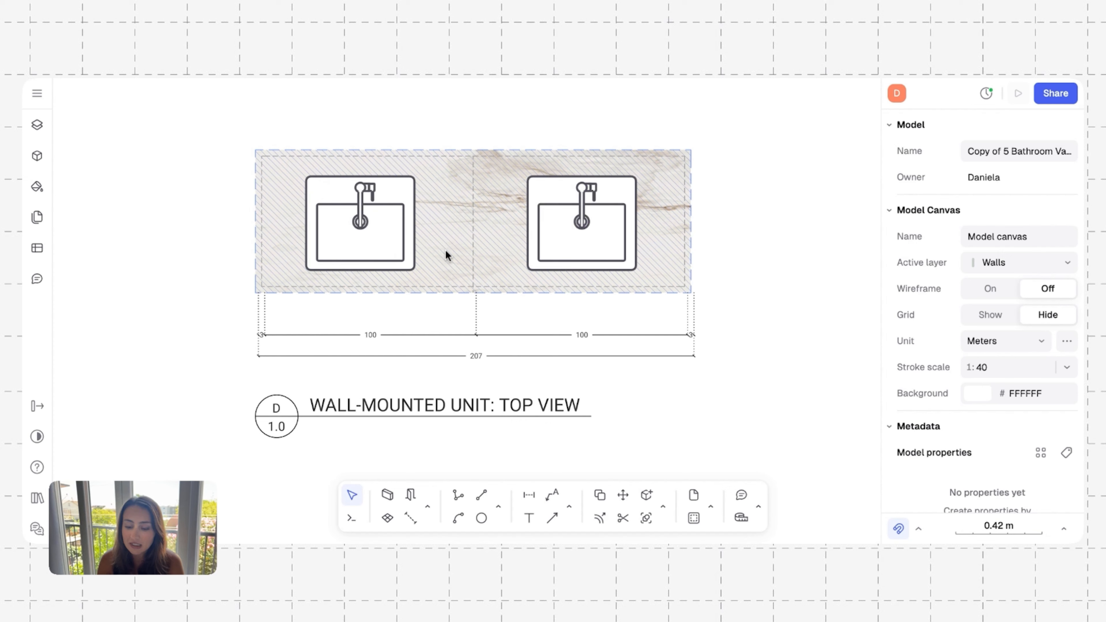
pyautogui.keyDown('ctrl'); pyautogui.scroll(-5, 393, 403); pyautogui.keyUp('ctrl')
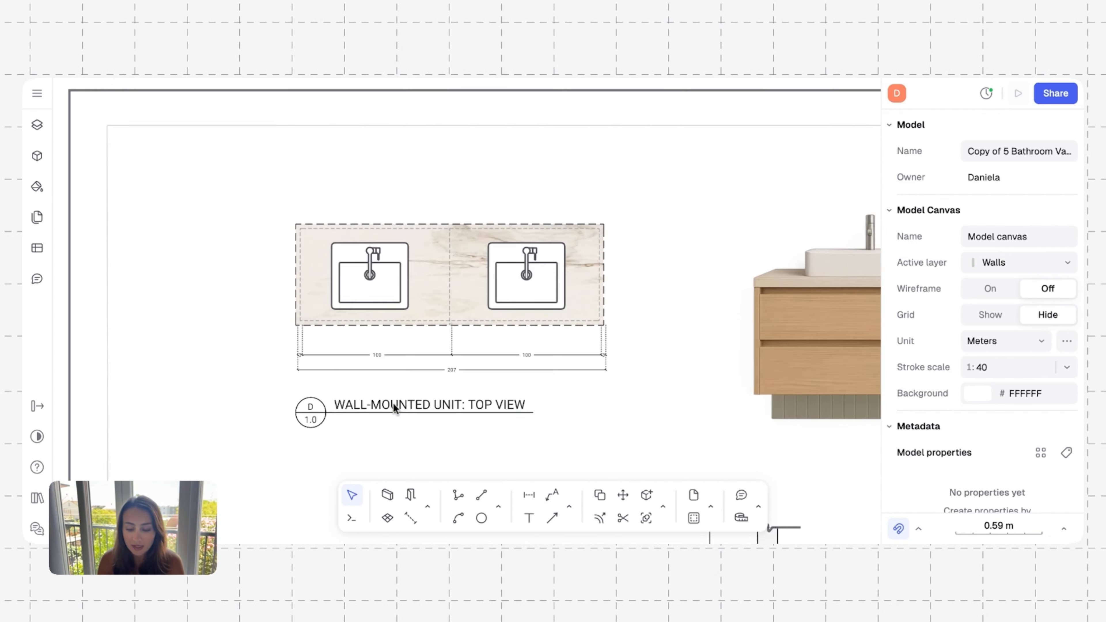
# Step: Examine the wall-mounted unit's elevation on sheet A03, including the mirror, drawer fronts and dimensions
pyautogui.scroll(-10, 393, 402)
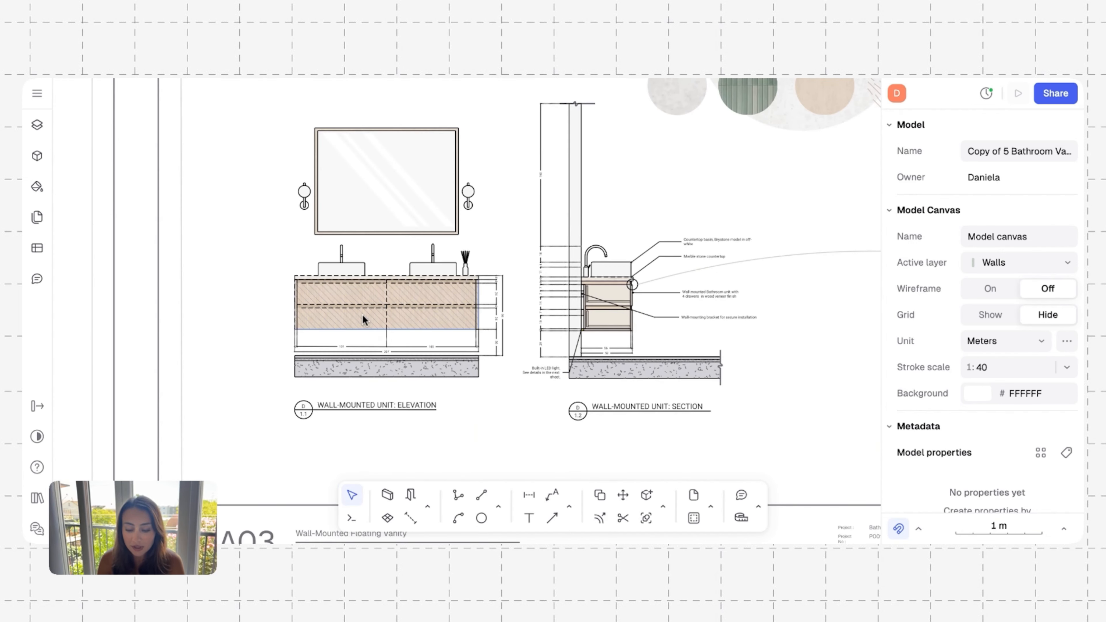
pyautogui.keyDown('ctrl'); pyautogui.scroll(2, 362, 314); pyautogui.keyUp('ctrl')
pyautogui.keyDown('ctrl'); pyautogui.scroll(1, 362, 314); pyautogui.keyUp('ctrl')
pyautogui.scroll(1, 362, 314)
pyautogui.hscroll(-1, 362, 314)
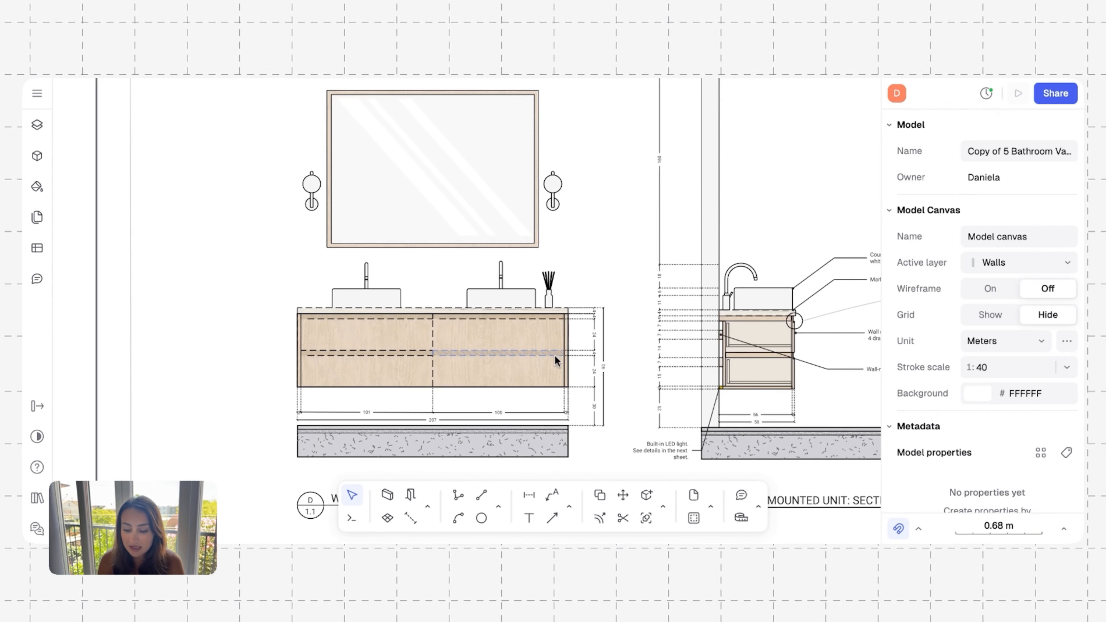
# Step: Examine the drawer fronts, countertop and height and width dimensions in the wall-mounted unit's elevation on sheet A03
pyautogui.keyDown('ctrl'); pyautogui.scroll(5, 629, 320); pyautogui.keyUp('ctrl')
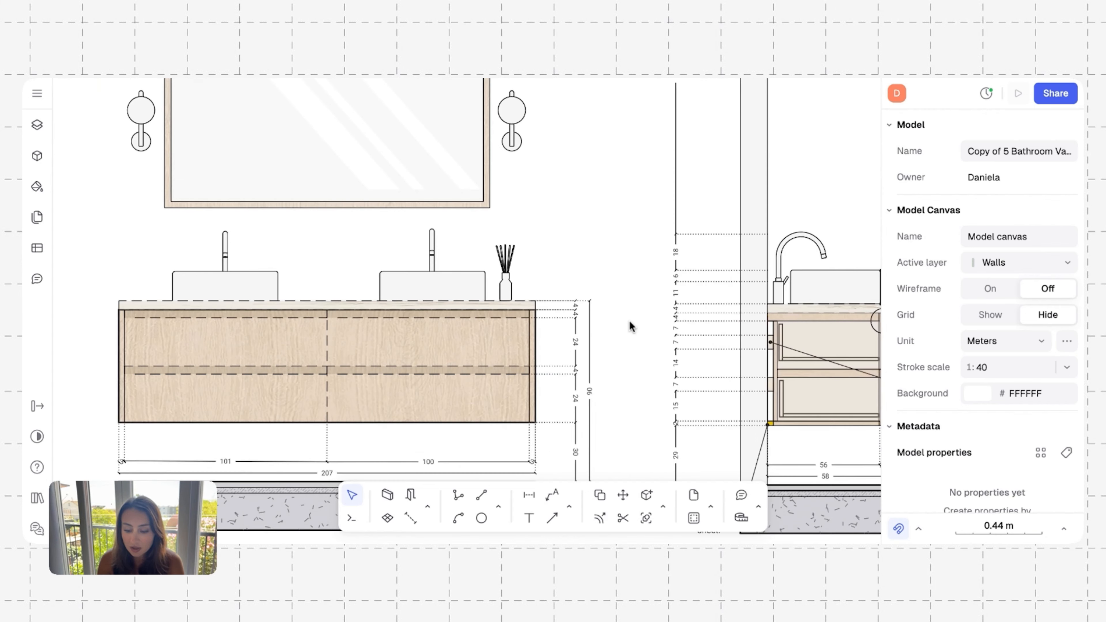
pyautogui.scroll(-5, 571, 342)
pyautogui.hscroll(-5, 571, 342)
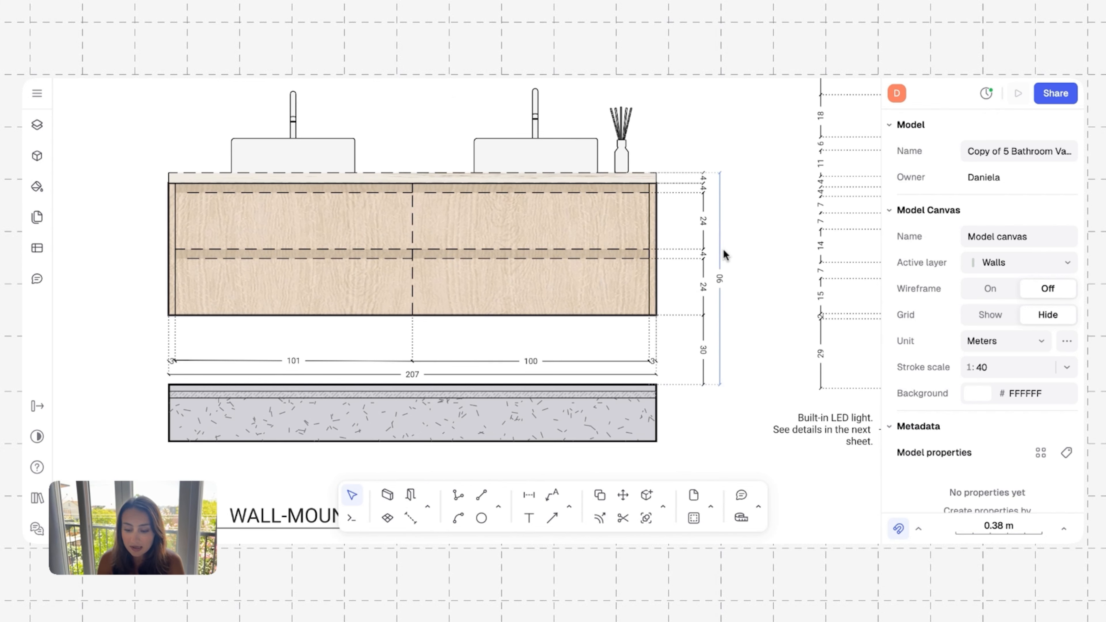
pyautogui.scroll(3, 219, 176)
pyautogui.hscroll(-3, 219, 177)
pyautogui.keyDown('ctrl'); pyautogui.scroll(-5, 219, 176); pyautogui.keyUp('ctrl')
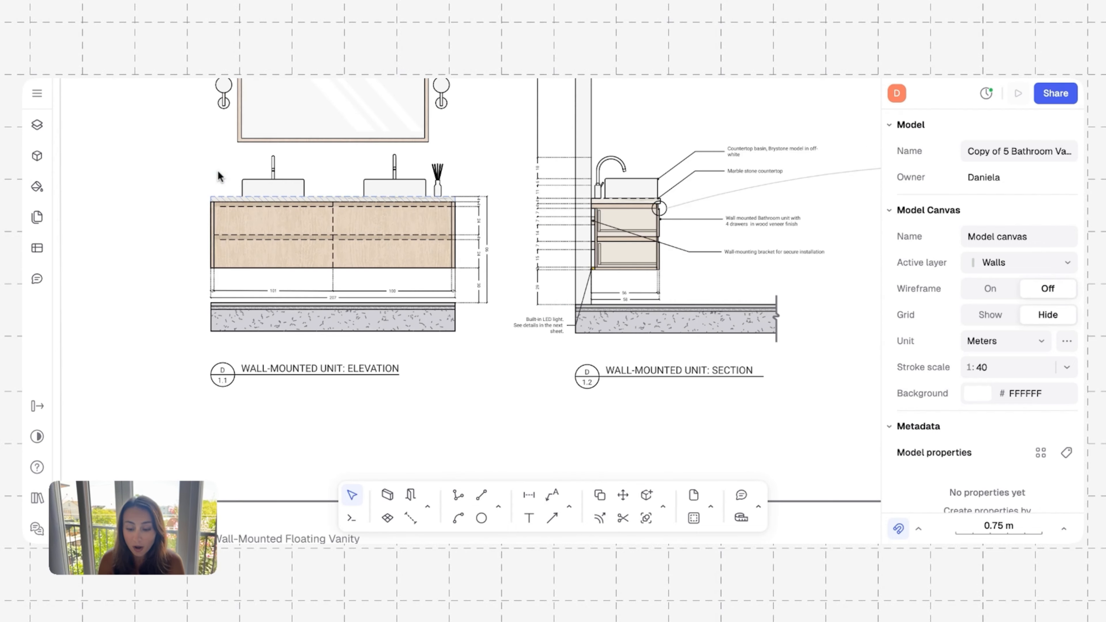
pyautogui.hscroll(5, 472, 267)
pyautogui.scroll(-1, 472, 267)
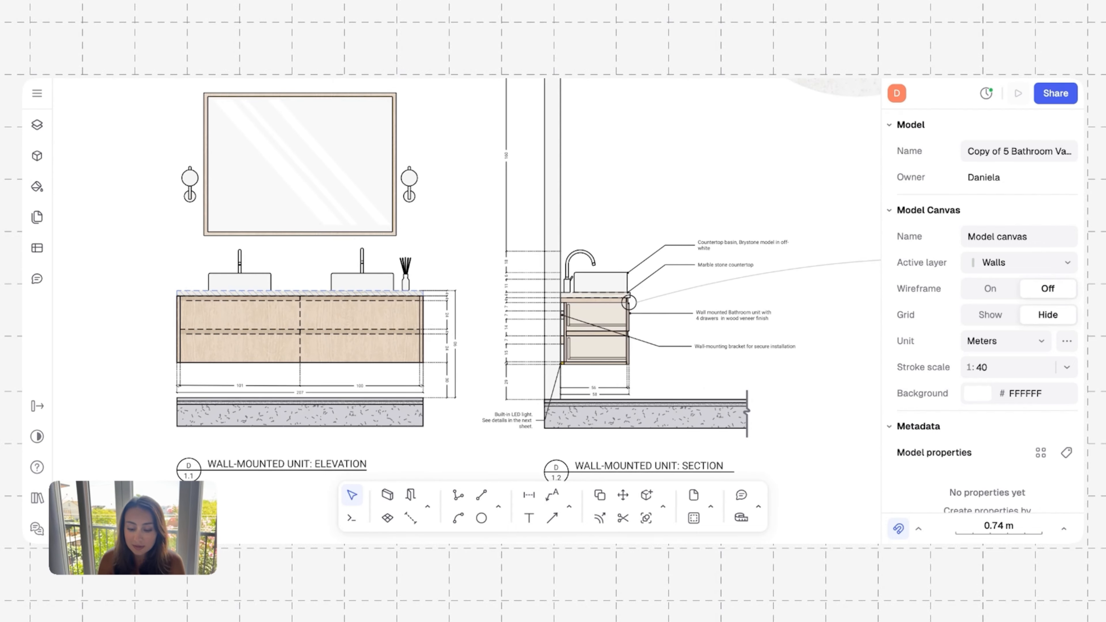
# Step: Examine the wall-mounted unit's section on sheet A03, including the drawer construction, the circled handle edge and the depth dimensions
pyautogui.hscroll(5, 400, 226)
pyautogui.scroll(-2, 400, 226)
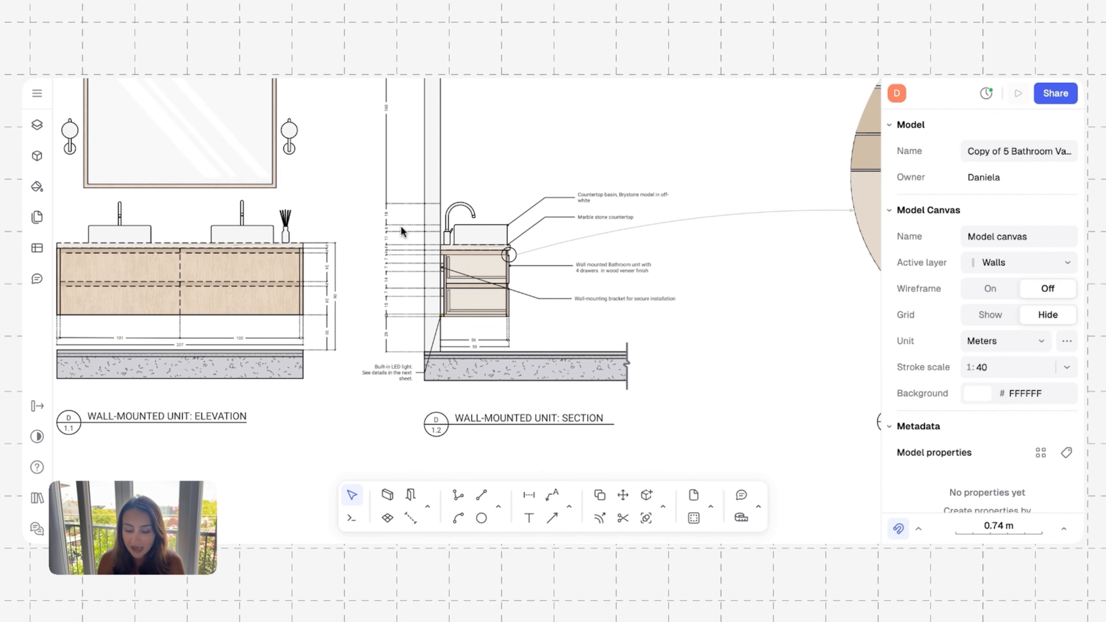
pyautogui.keyDown('ctrl'); pyautogui.scroll(5, 491, 287); pyautogui.keyUp('ctrl')
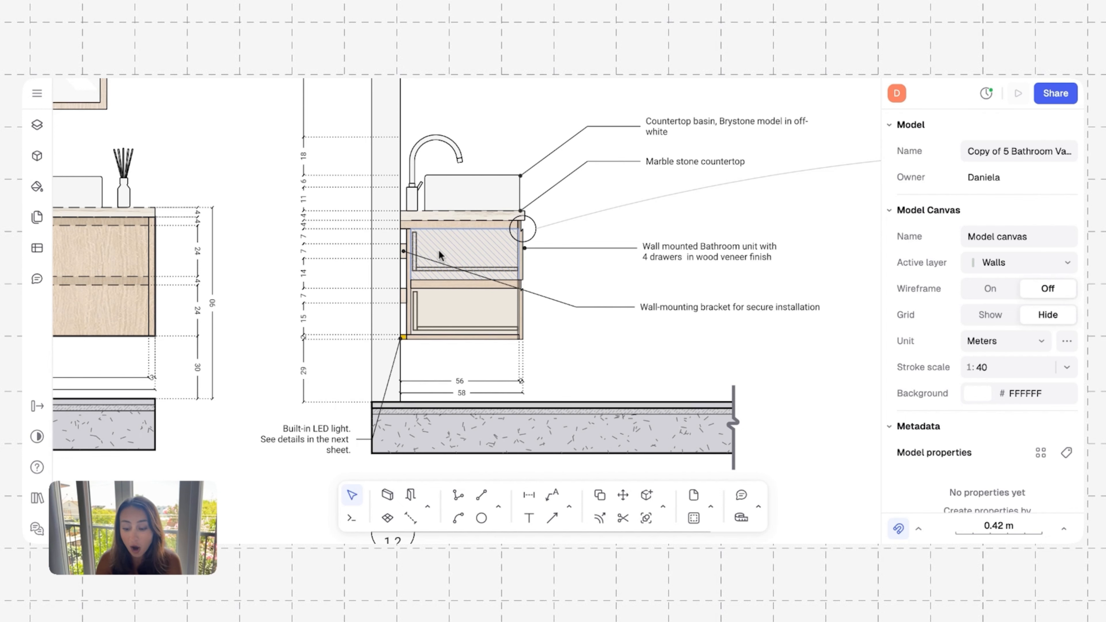
pyautogui.scroll(5, 438, 251)
pyautogui.scroll(-5, 697, 328)
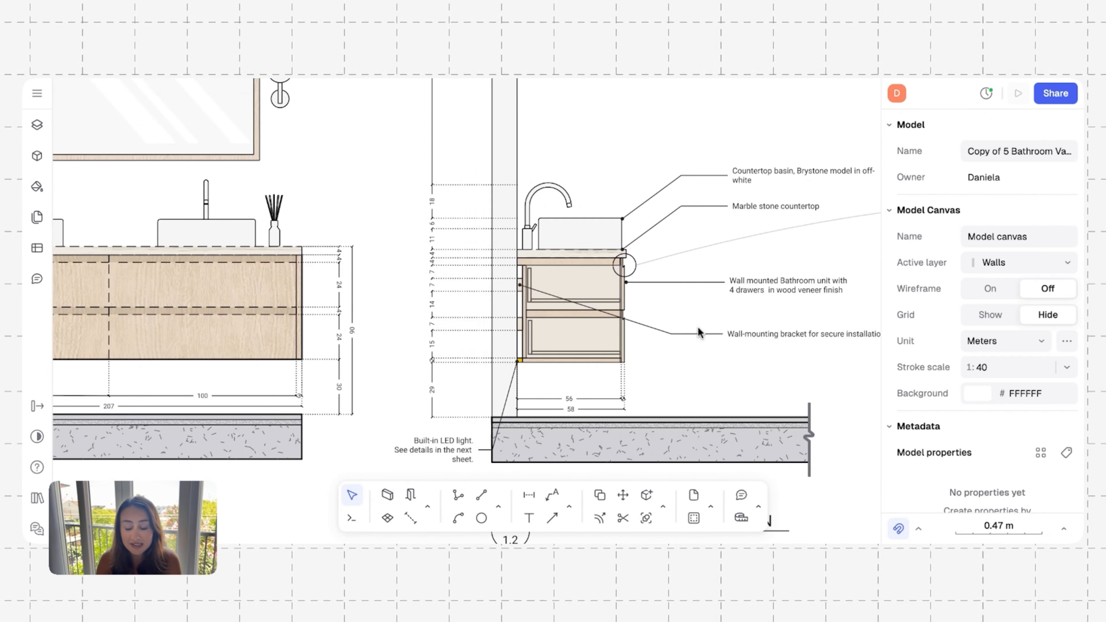
pyautogui.scroll(-2, 697, 333)
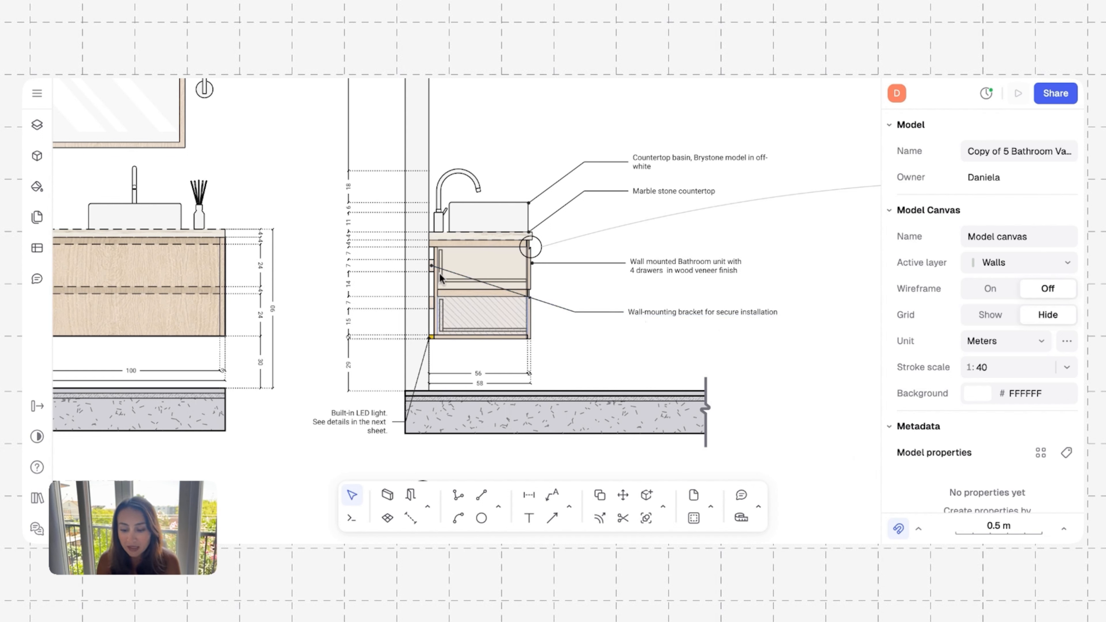
pyautogui.scroll(2, 549, 266)
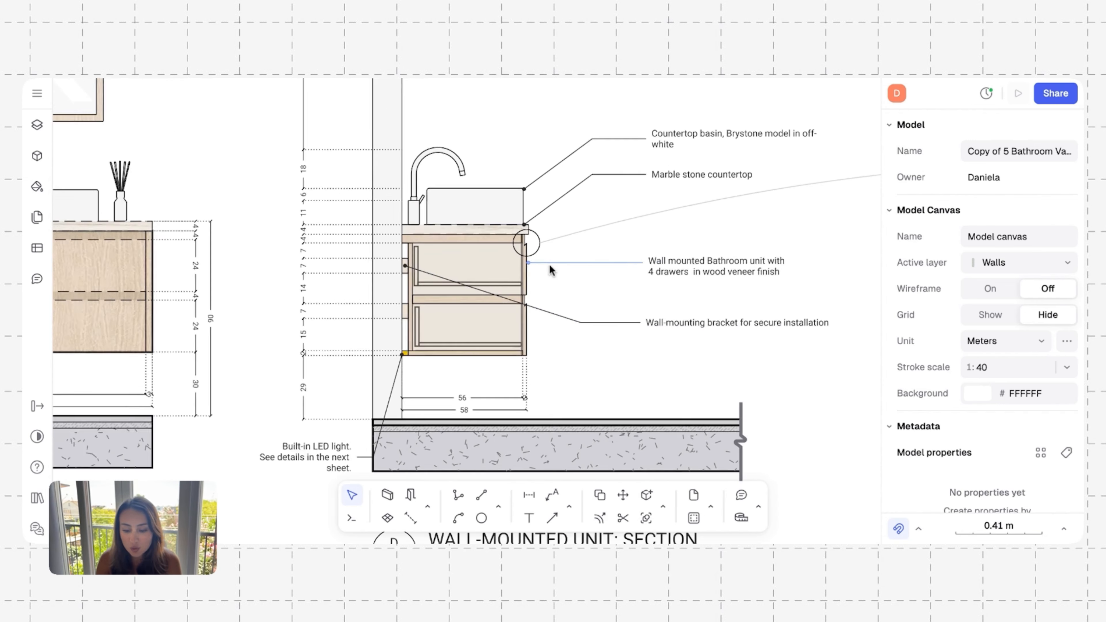
pyautogui.scroll(10, 550, 266)
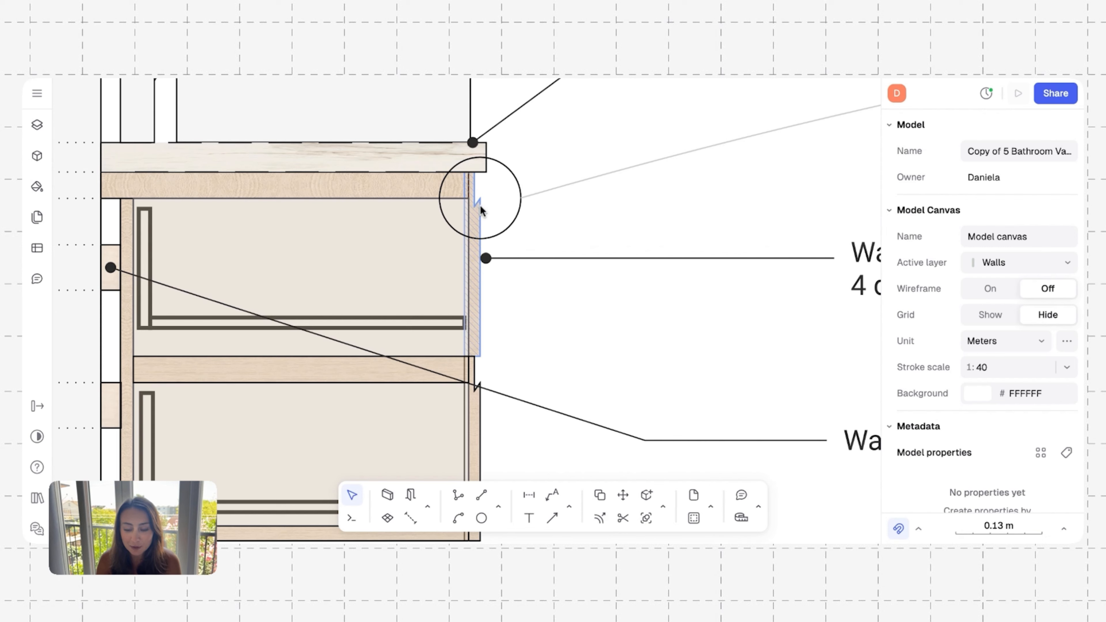
pyautogui.scroll(-4, 477, 185)
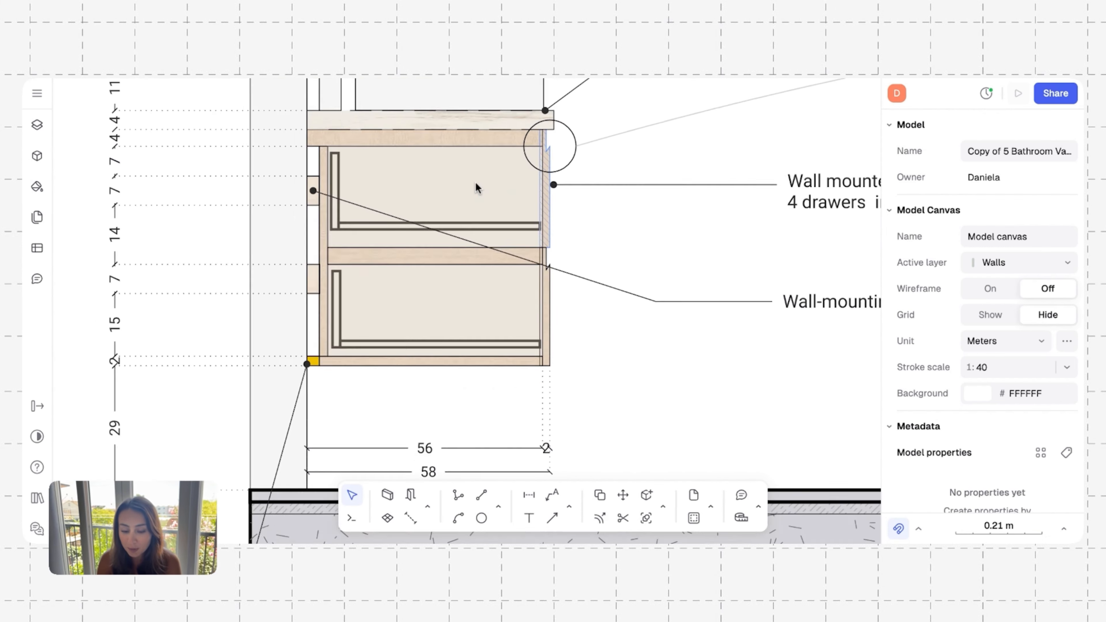
pyautogui.scroll(-5, 475, 187)
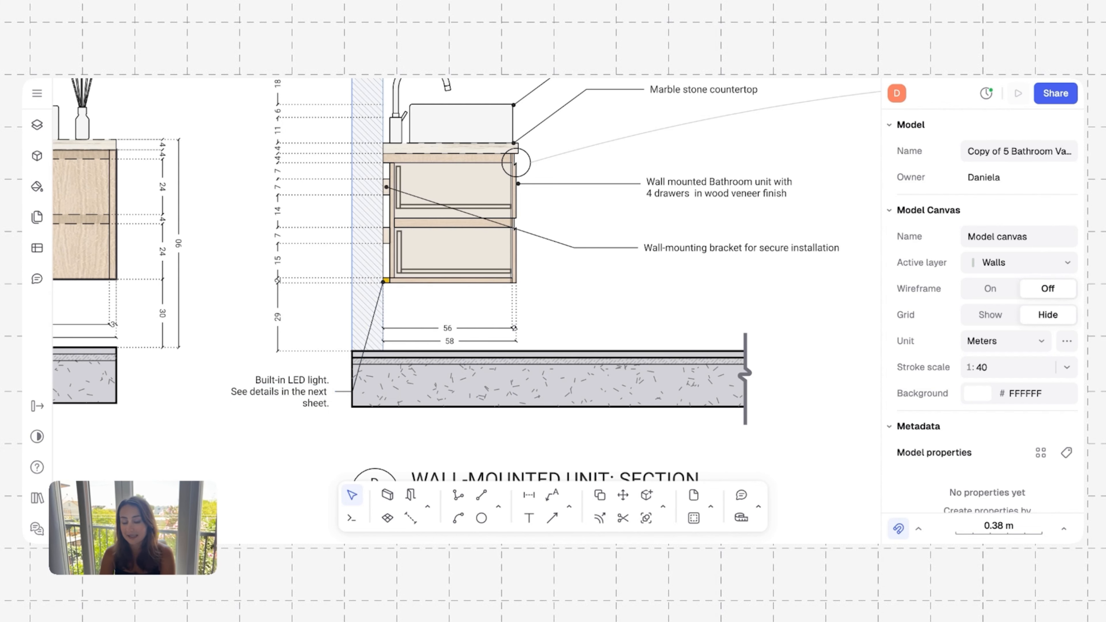
# Step: Read the section's annotations on the built-in LED light, countertop basin, marble countertop, wood veneer drawers and mounting bracket
pyautogui.scroll(3, 368, 243)
pyautogui.scroll(-1, 367, 244)
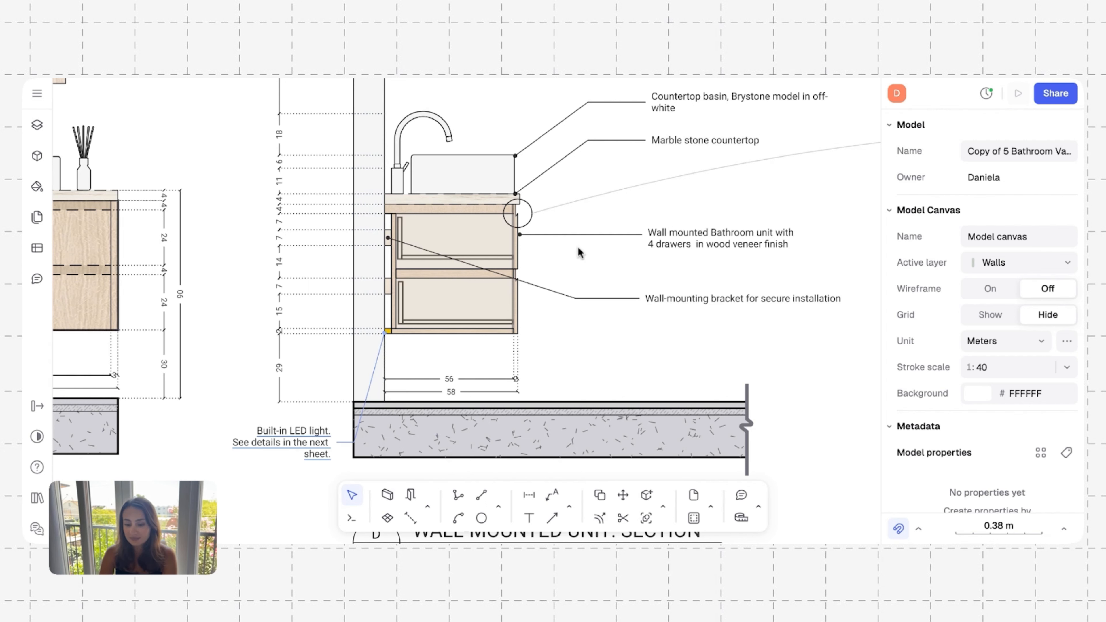
pyautogui.scroll(2, 569, 163)
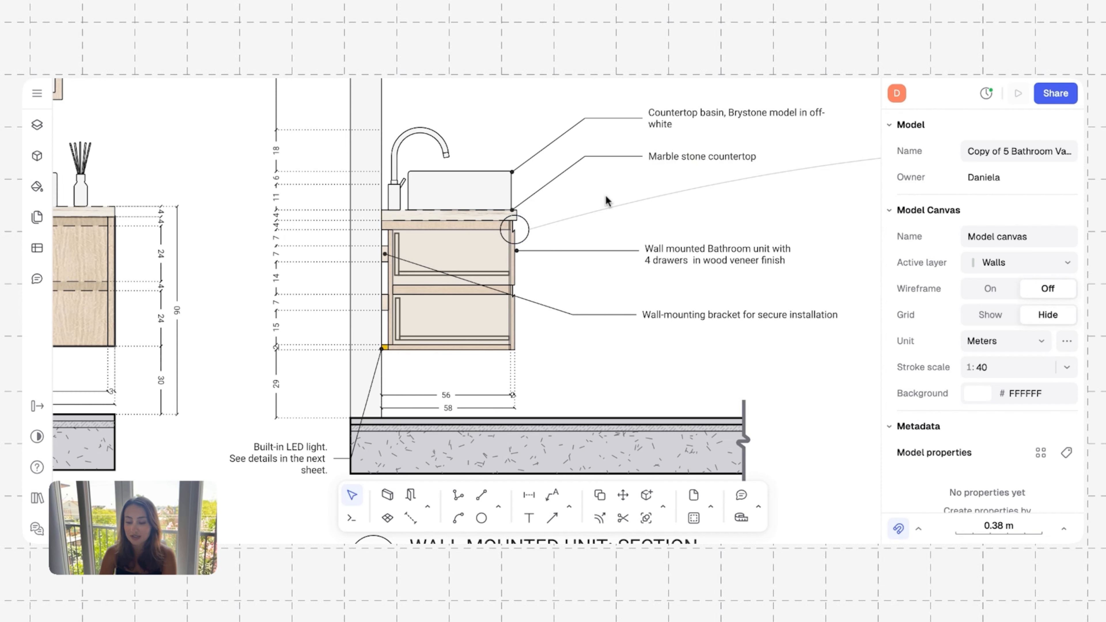
pyautogui.scroll(3, 523, 220)
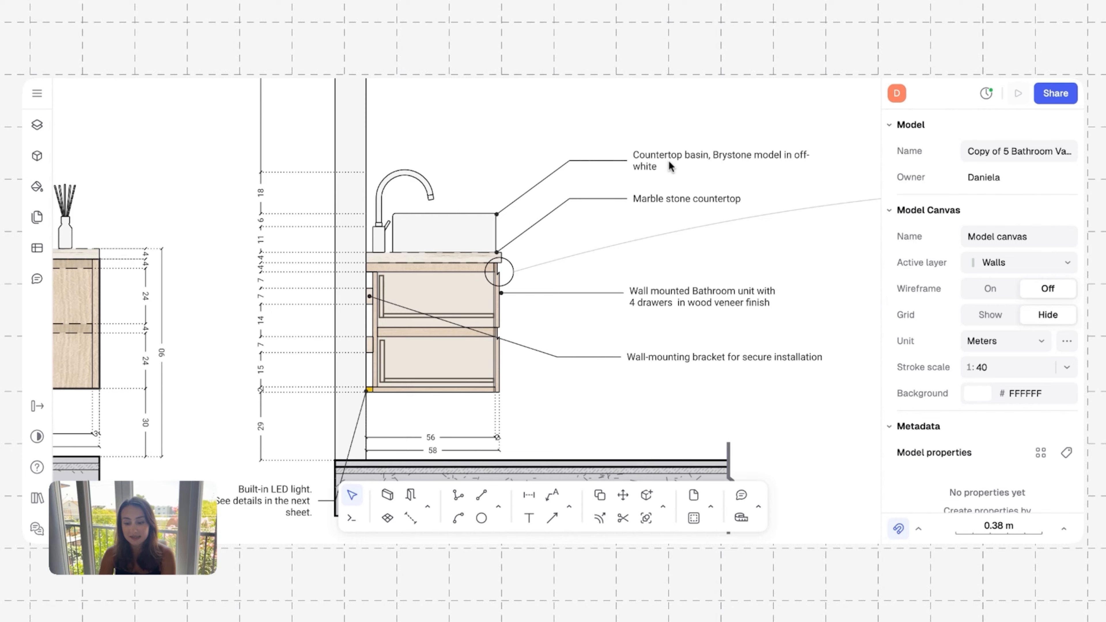
pyautogui.scroll(-4, 668, 160)
pyautogui.scroll(3, 668, 160)
pyautogui.scroll(-1, 668, 159)
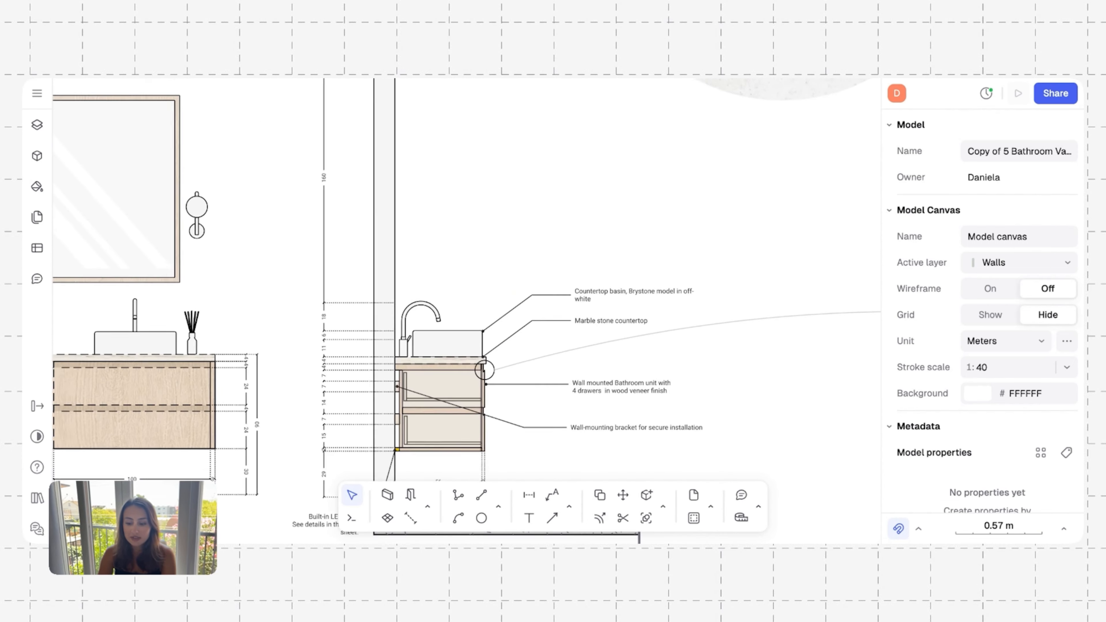
# Step: Examine the enlarged wall-mounted unit detail, including the cabinet top, stop parts, handle with 45-degree cut and dimensions
pyautogui.scroll(-5, 405, 182)
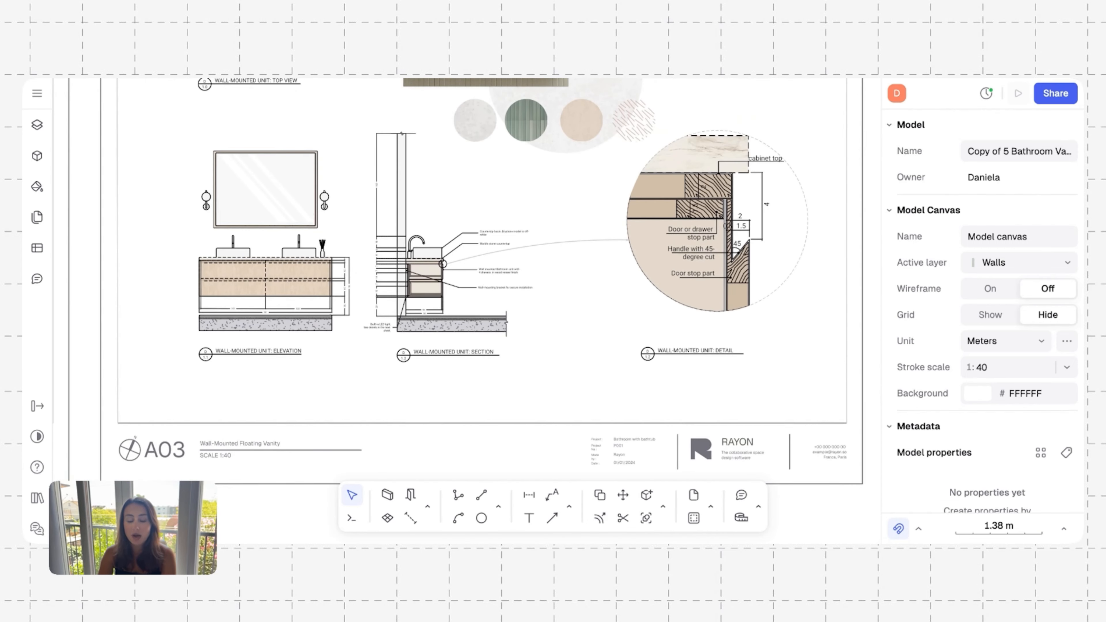
pyautogui.hscroll(2, 467, 278)
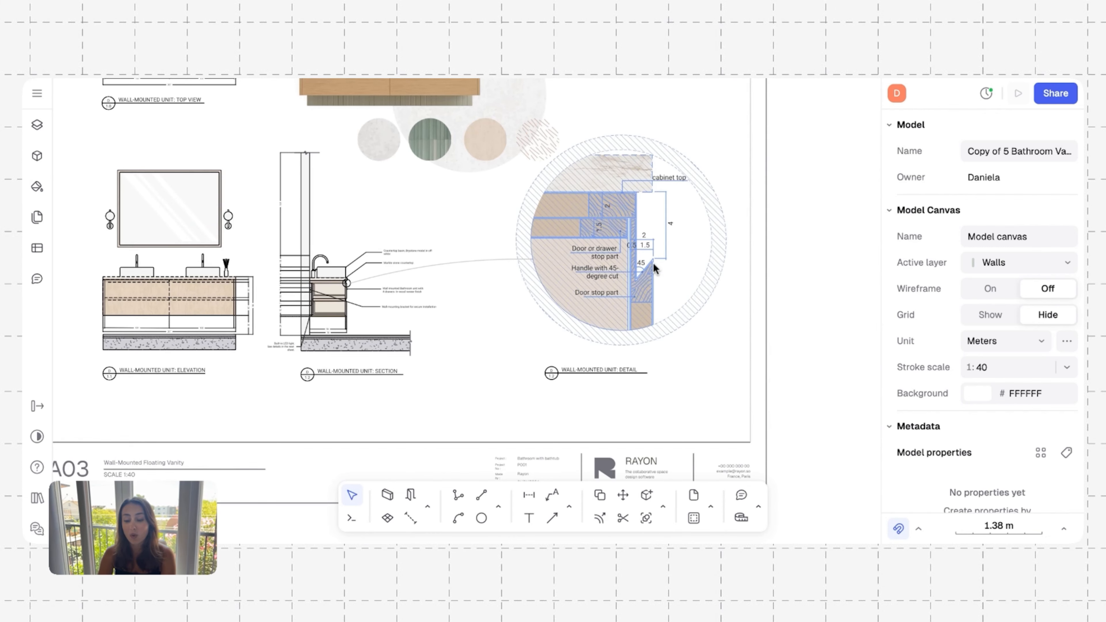
pyautogui.scroll(5, 641, 261)
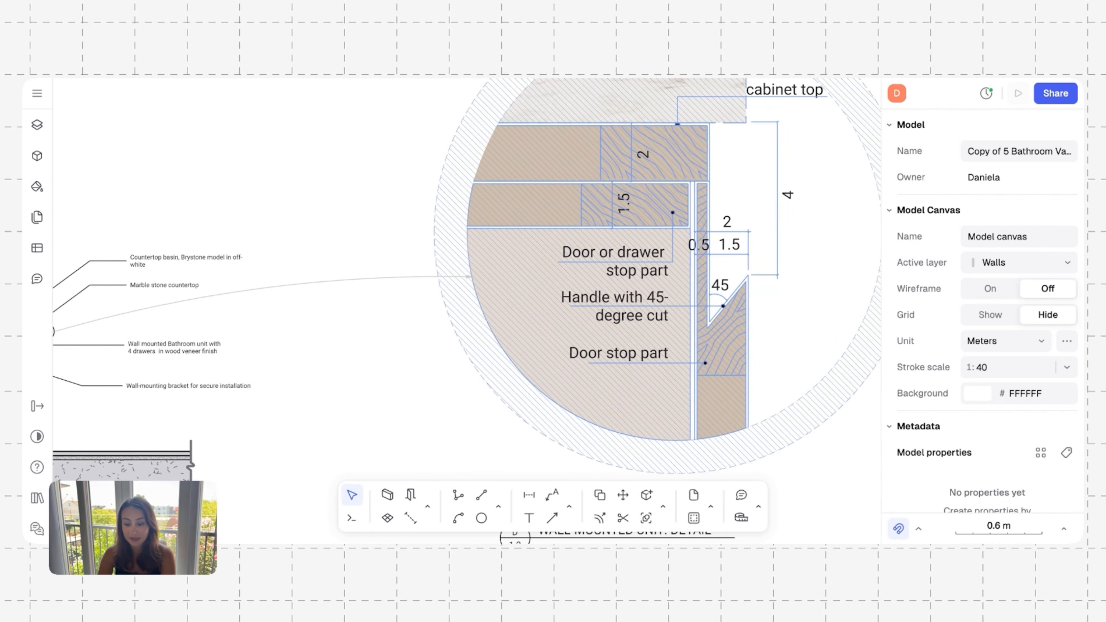
pyautogui.hscroll(3, 744, 190)
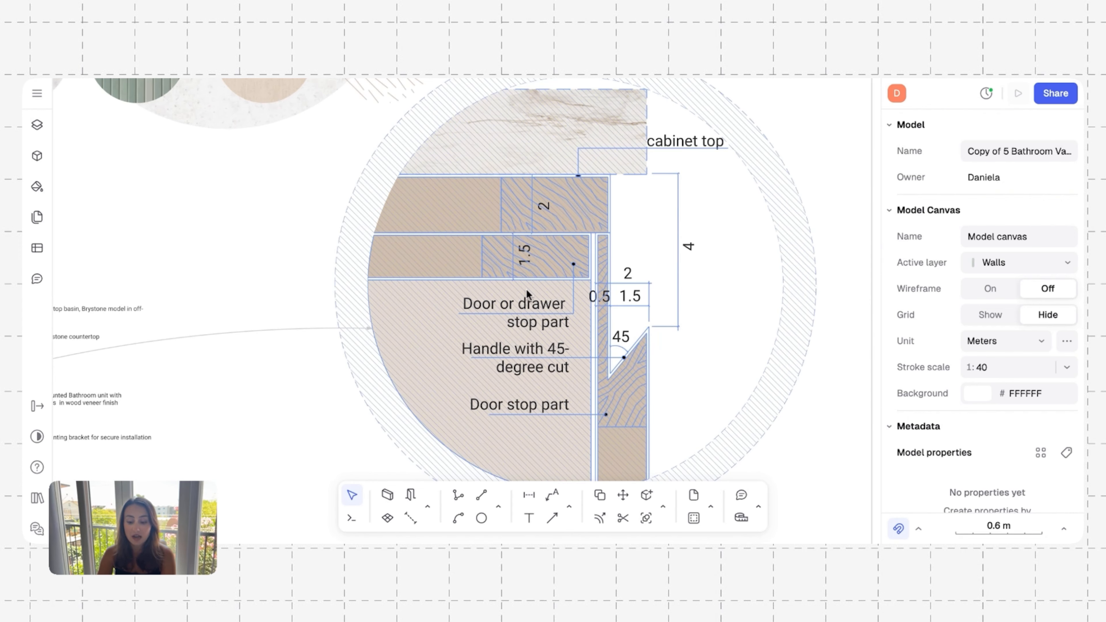
pyautogui.keyDown('ctrl'); pyautogui.scroll(-3, 608, 281); pyautogui.keyUp('ctrl')
pyautogui.keyDown('ctrl'); pyautogui.scroll(-1, 608, 280); pyautogui.keyUp('ctrl')
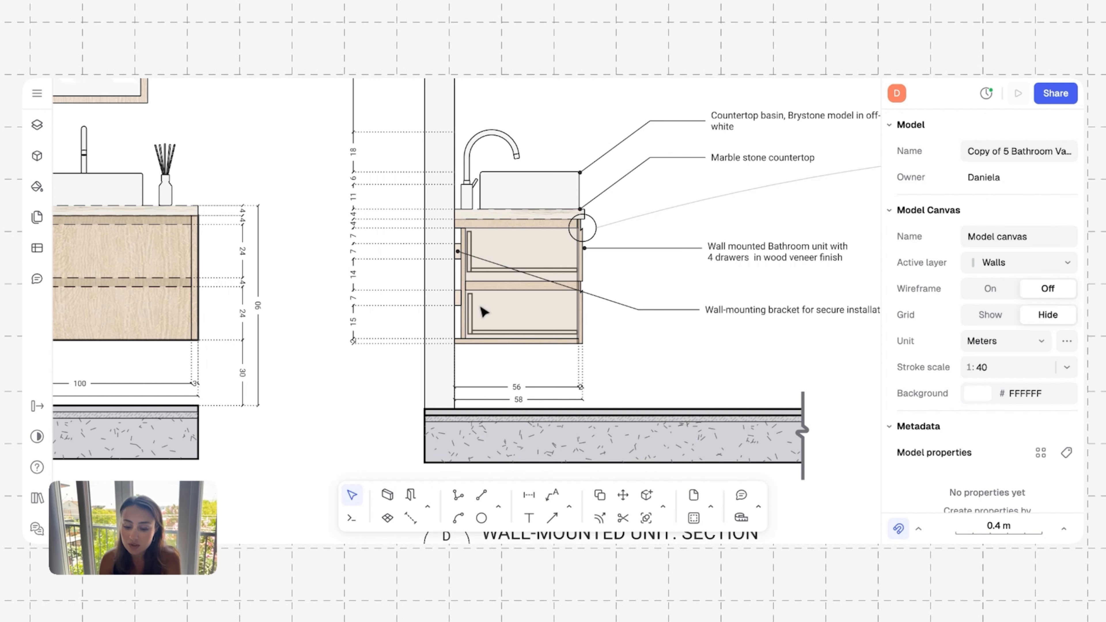
# Step: Examine the wall-mounting brackets behind the cabinet in the section, together with their vertical spacing and the drawer boxes
pyautogui.scroll(5, 442, 394)
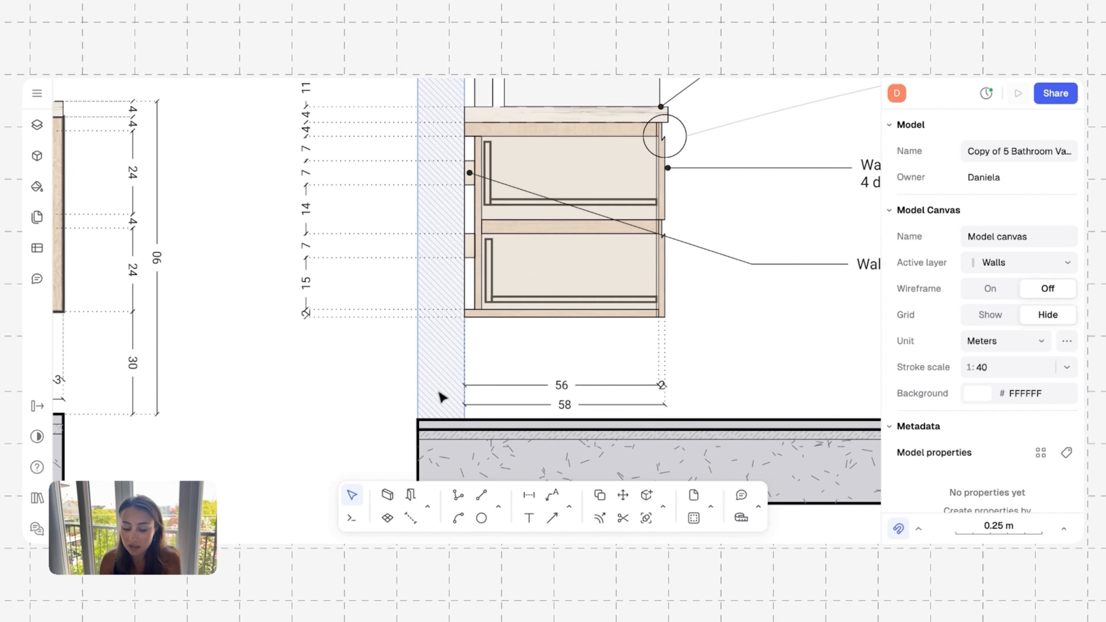
pyautogui.scroll(5, 435, 374)
pyautogui.hscroll(4, 436, 375)
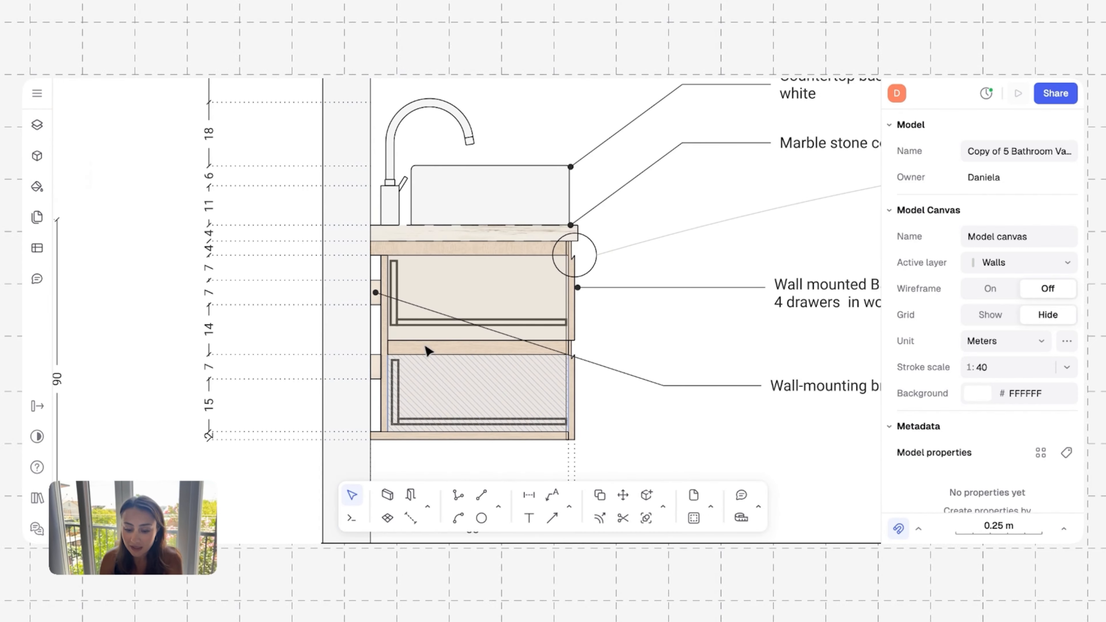
pyautogui.scroll(-2, 362, 353)
pyautogui.hscroll(-1, 363, 353)
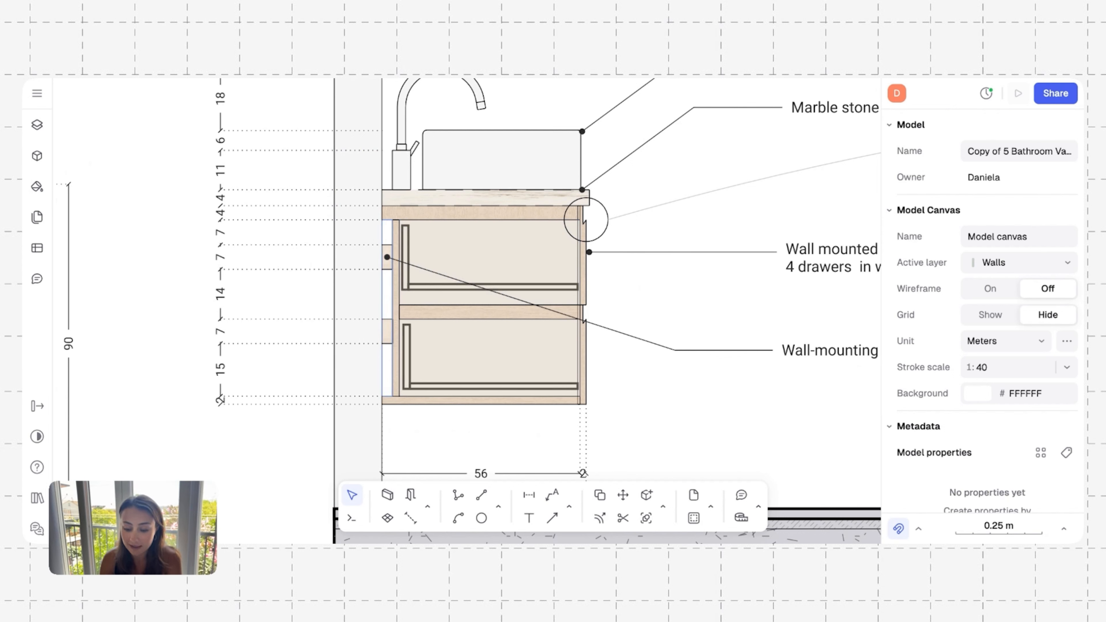
pyautogui.scroll(5, 392, 261)
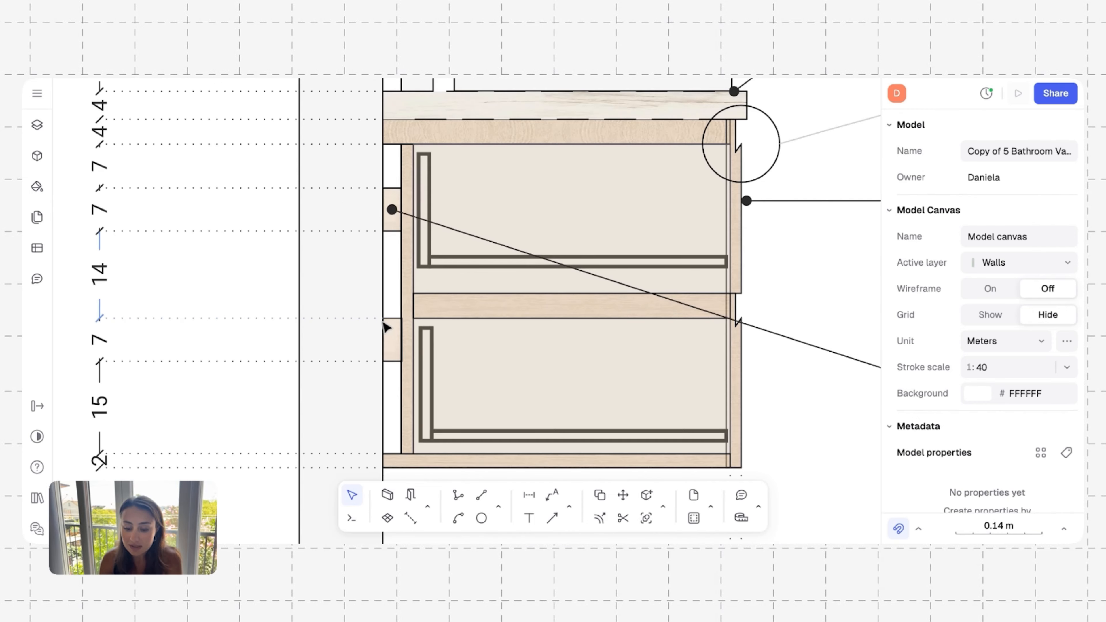
pyautogui.scroll(-8, 397, 229)
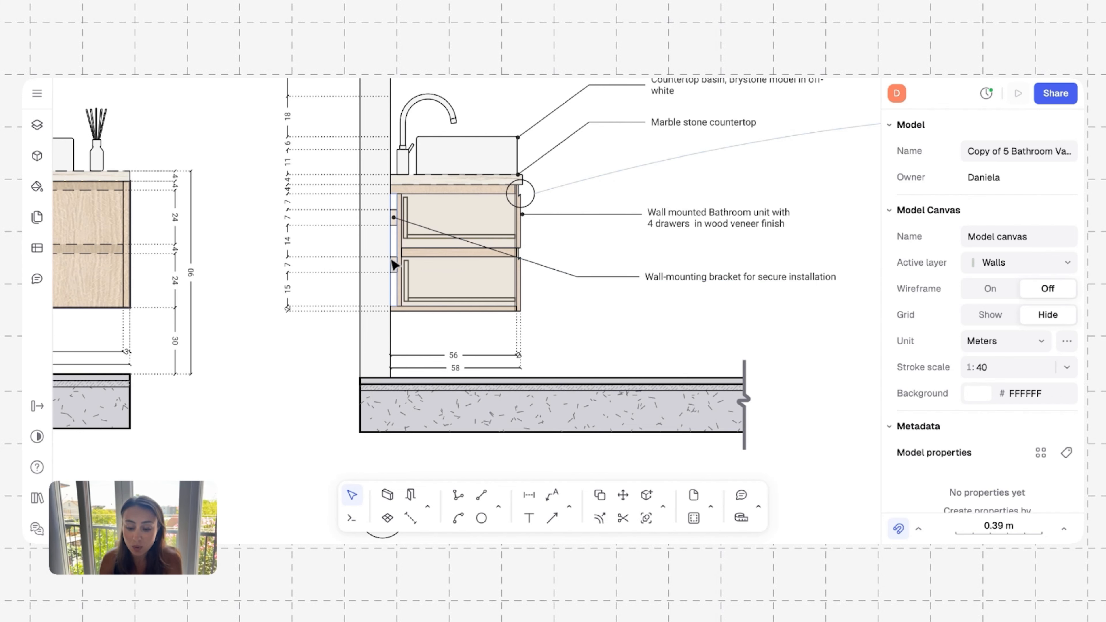
pyautogui.scroll(5, 393, 227)
pyautogui.scroll(3, 393, 264)
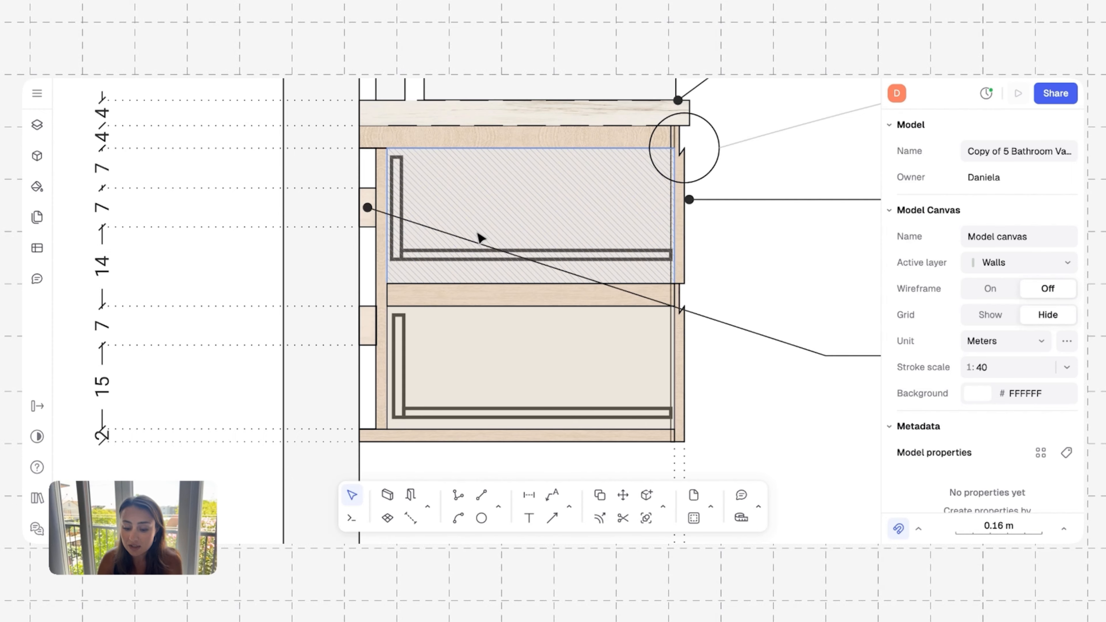
pyautogui.scroll(-5, 482, 237)
pyautogui.hscroll(2, 480, 238)
pyautogui.scroll(2, 480, 237)
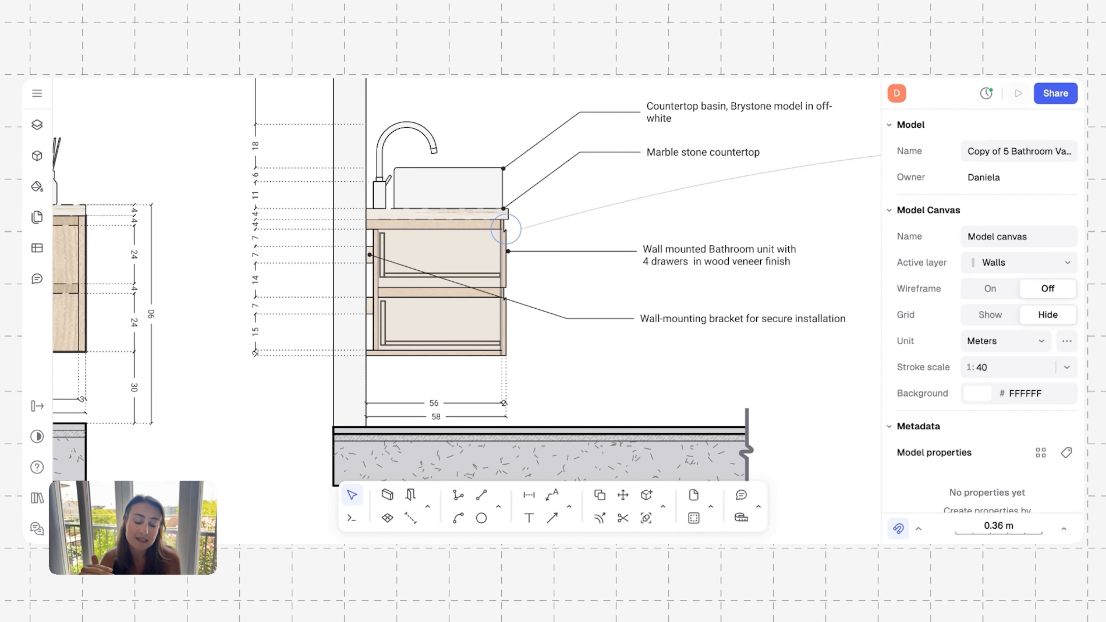
# Step: Shorten the cabinet's bottom panel at its wall end to 0.53 m long, flush with the back panel's outer face
pyautogui.keyDown('ctrl'); pyautogui.scroll(5, 407, 385); pyautogui.keyUp('ctrl')
pyautogui.scroll(1, 407, 387)
pyautogui.scroll(-2, 408, 388)
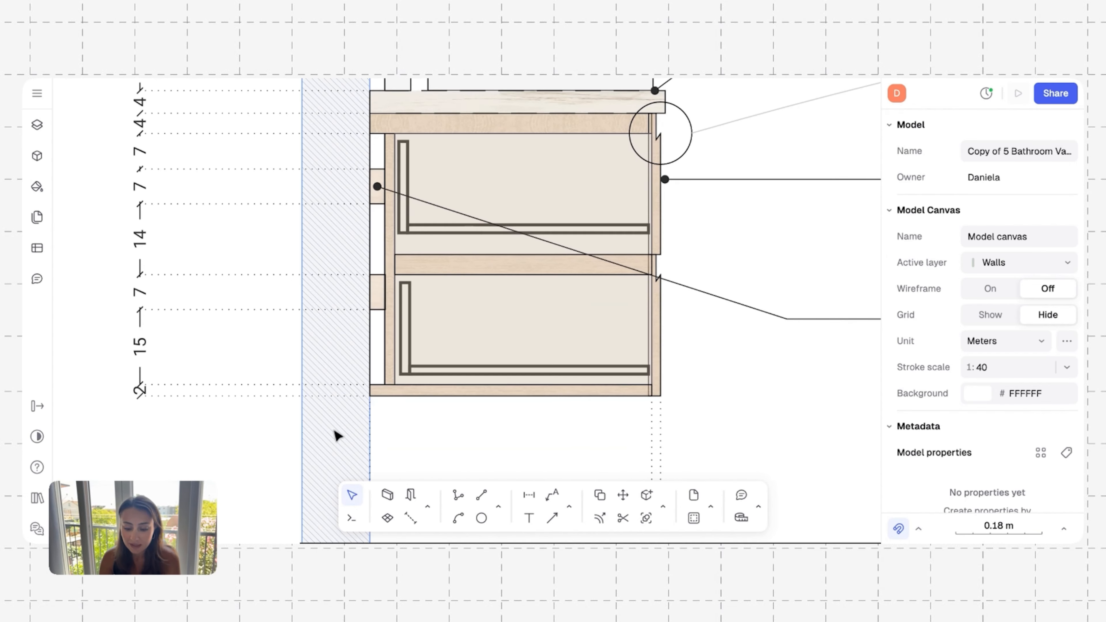
pyautogui.keyDown('ctrl'); pyautogui.scroll(10, 376, 414); pyautogui.keyUp('ctrl')
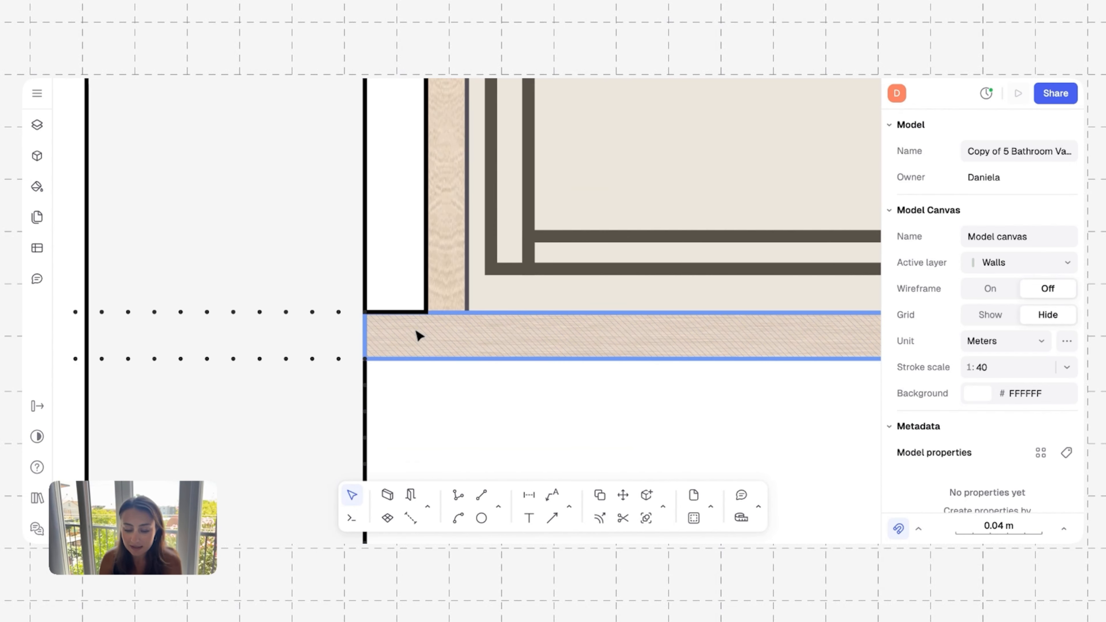
pyautogui.click(419, 336)
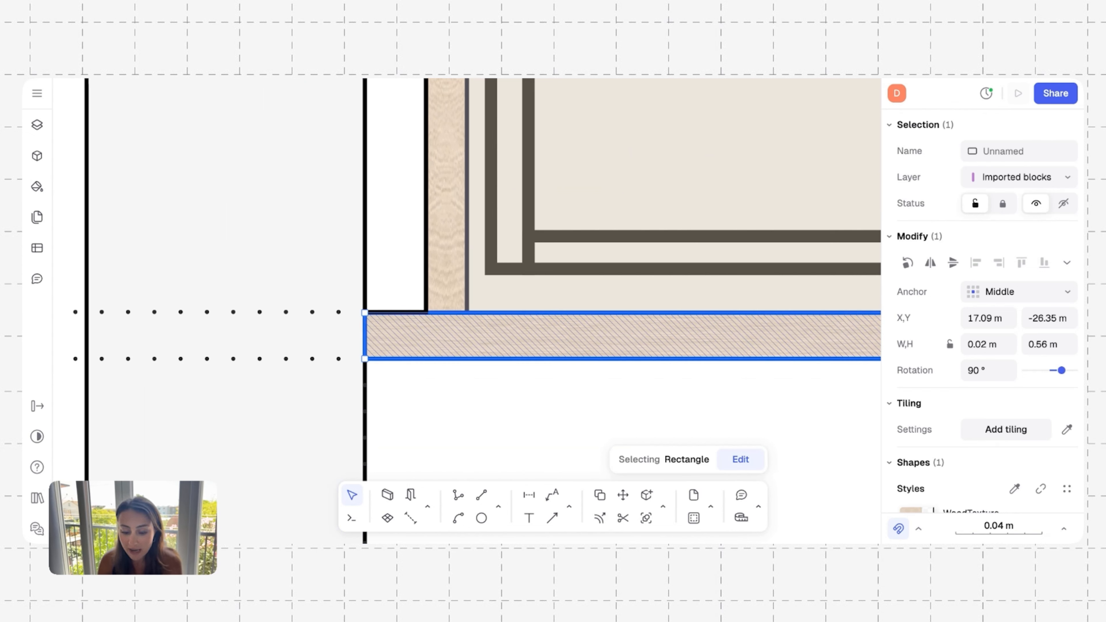
pyautogui.moveTo(365, 328); pyautogui.dragTo(426, 328)
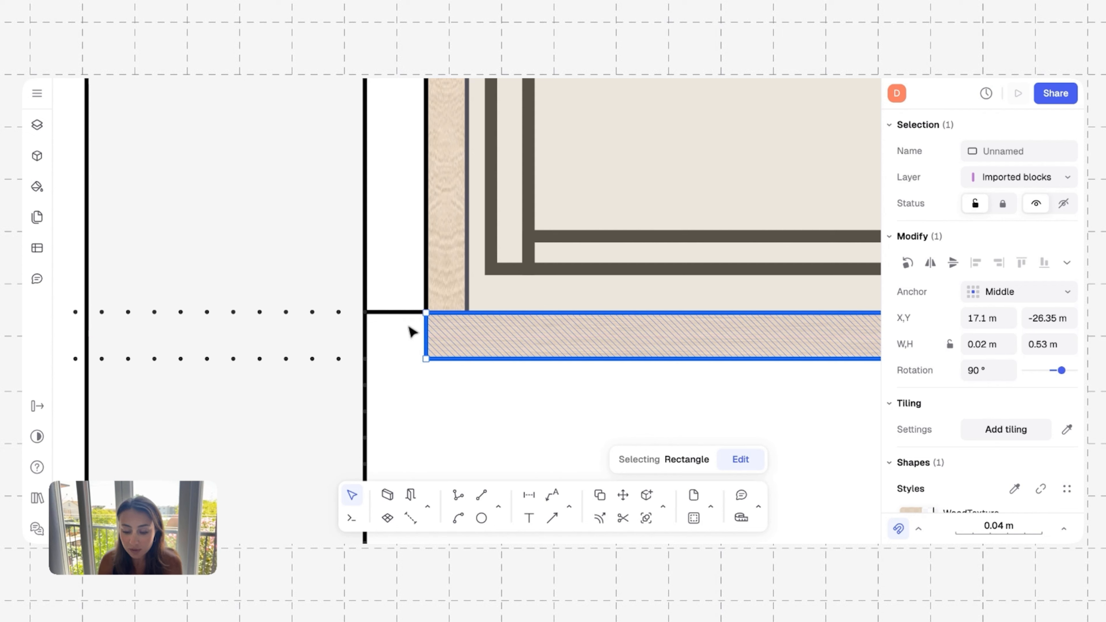
pyautogui.click(385, 375)
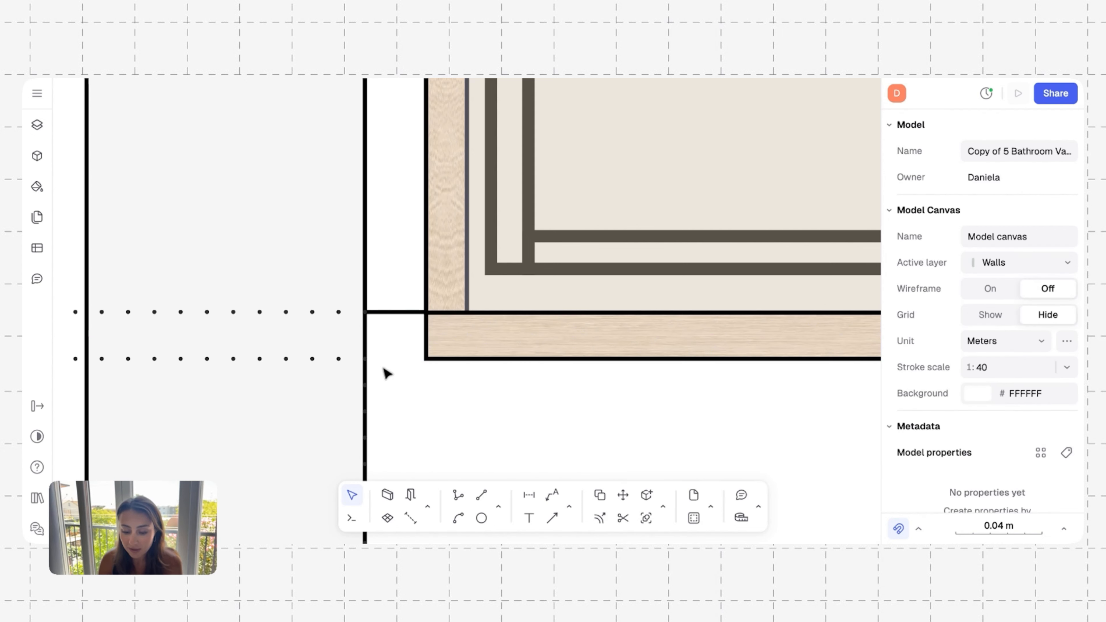
pyautogui.click(429, 335)
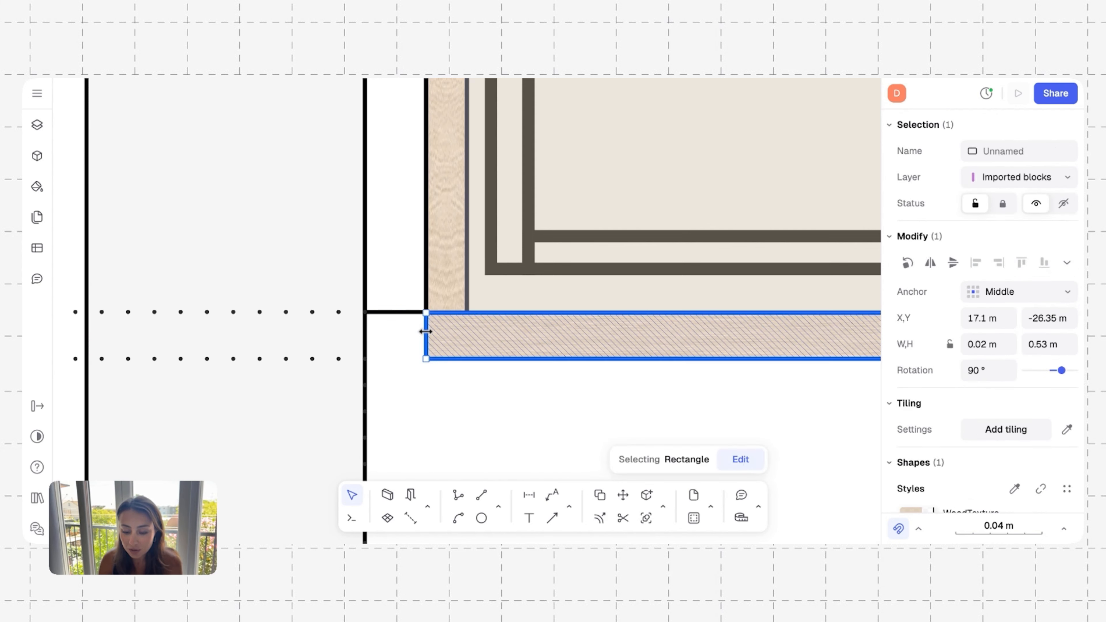
pyautogui.click(398, 332)
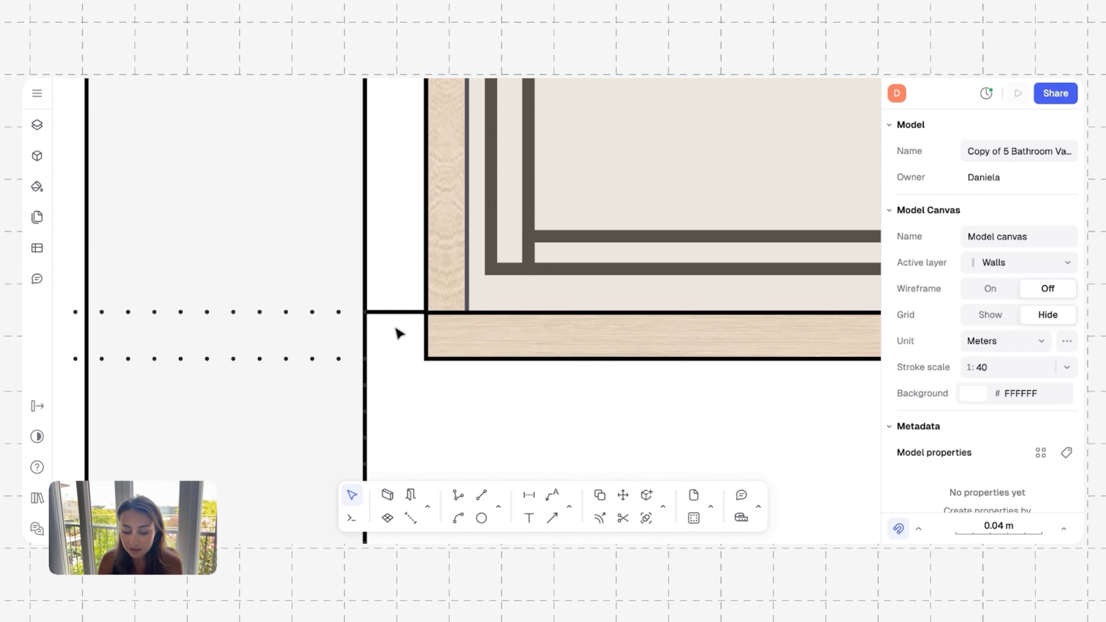
# Step: Draw a 0.03 by 0.02 m rectangle in the gap between the wall and the cabinet's bottom panel
pyautogui.click(499, 508)
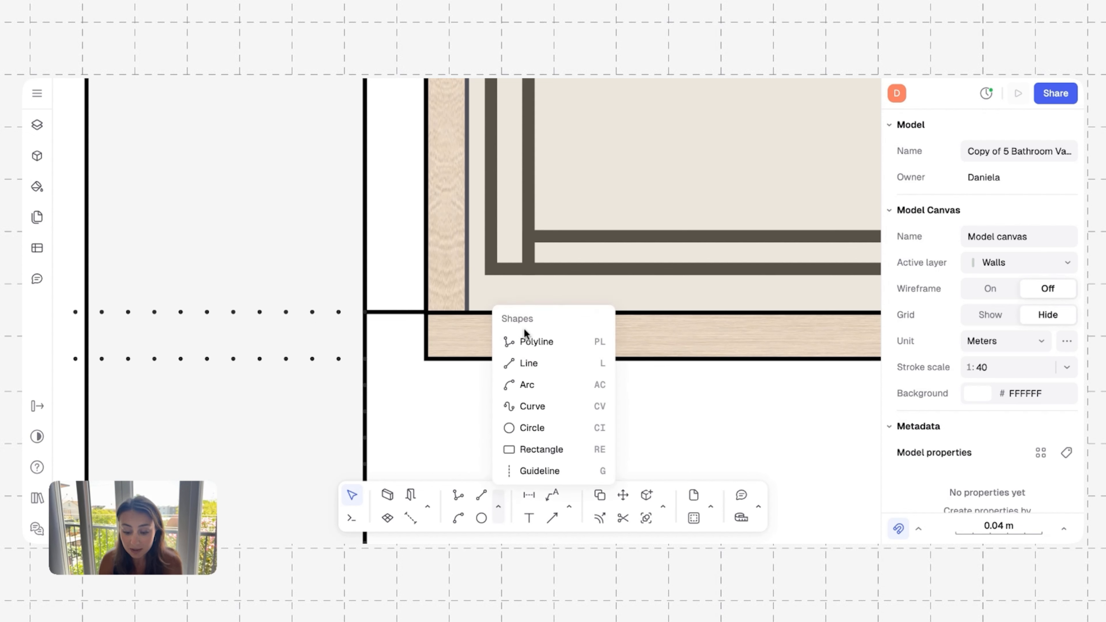
pyautogui.click(521, 448)
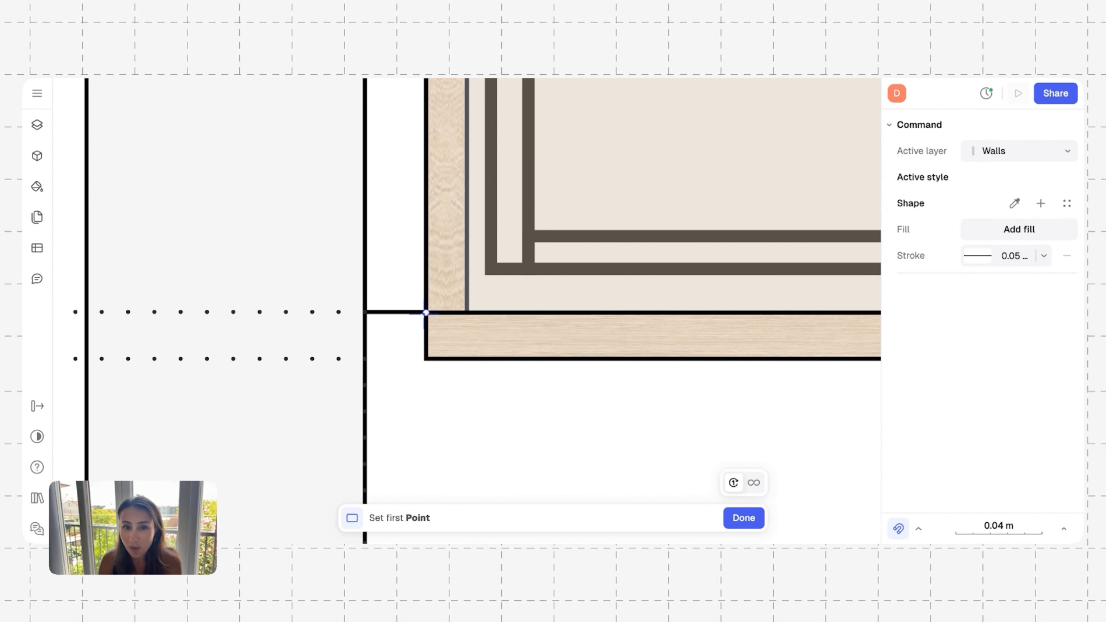
pyautogui.click(426, 312)
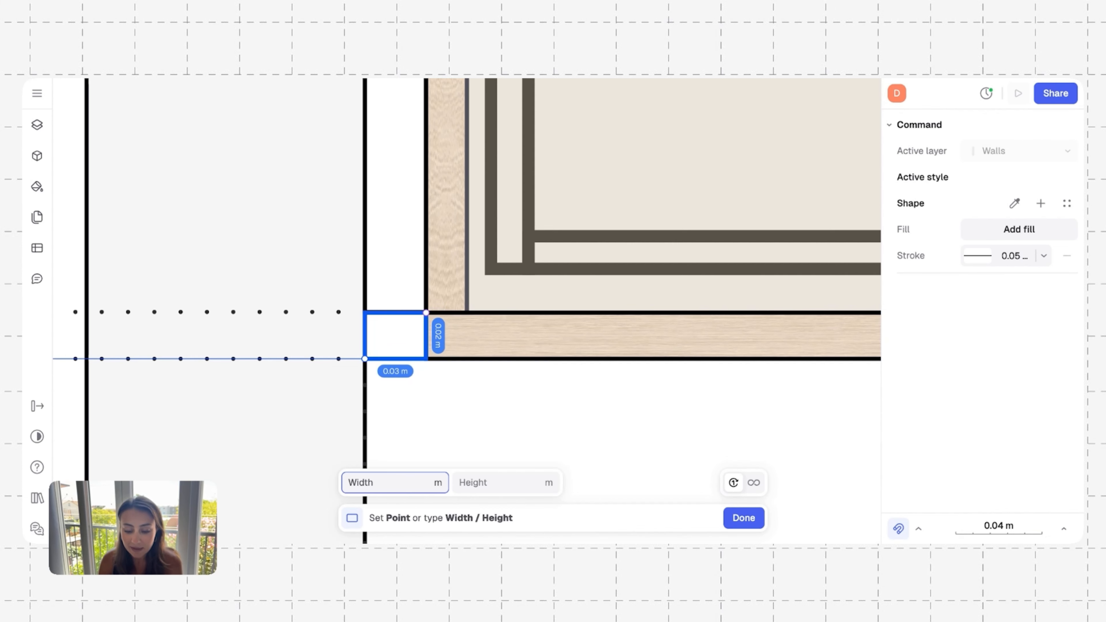
pyautogui.click(364, 358)
# Step: Give the small rectangle beside the bottom panel a solid yellow fill, F5F260
pyautogui.scroll(-5, 452, 390)
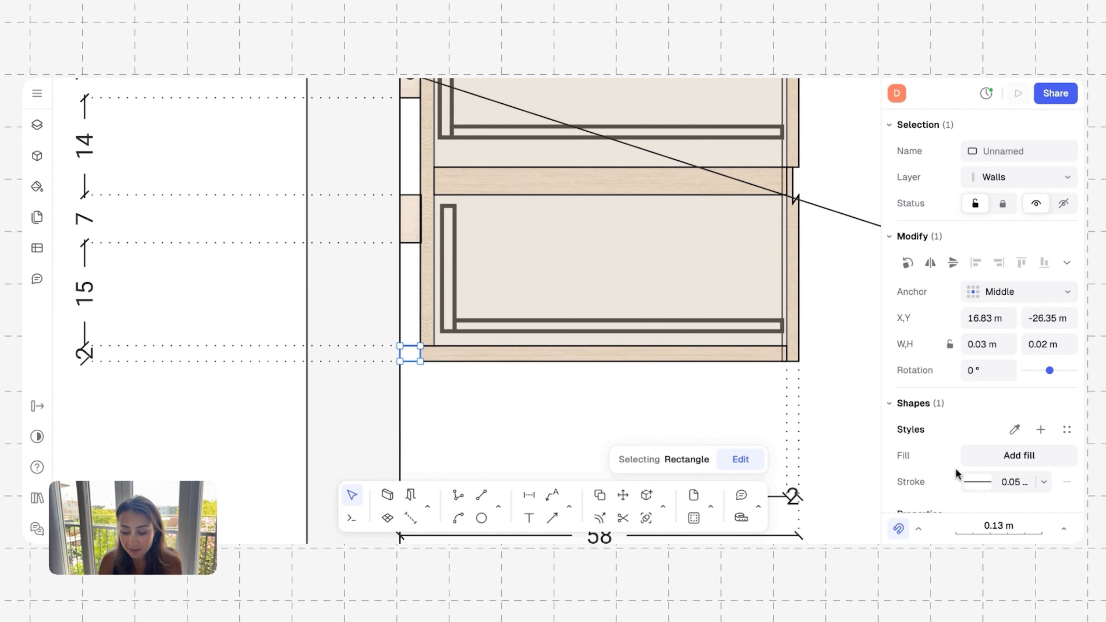
pyautogui.scroll(-2, 956, 473)
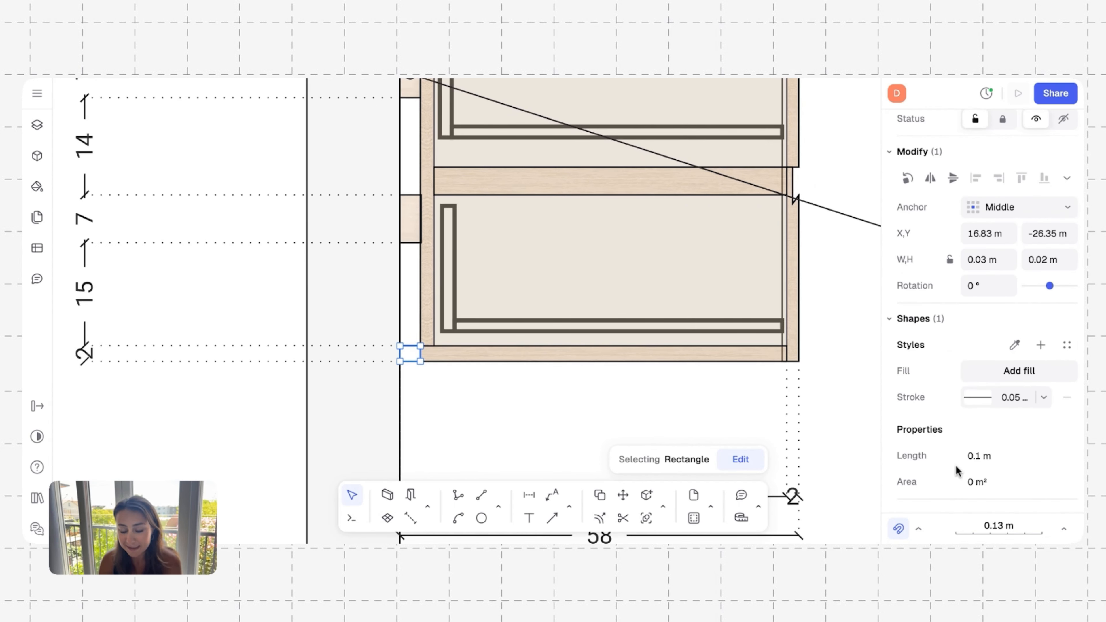
pyautogui.click(985, 376)
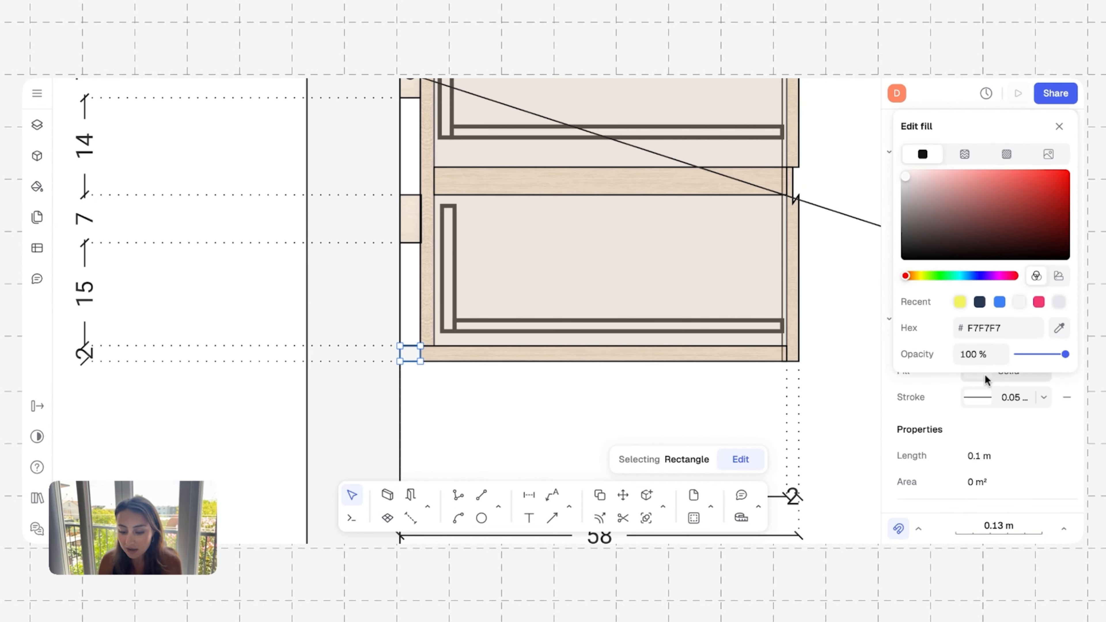
pyautogui.click(754, 467)
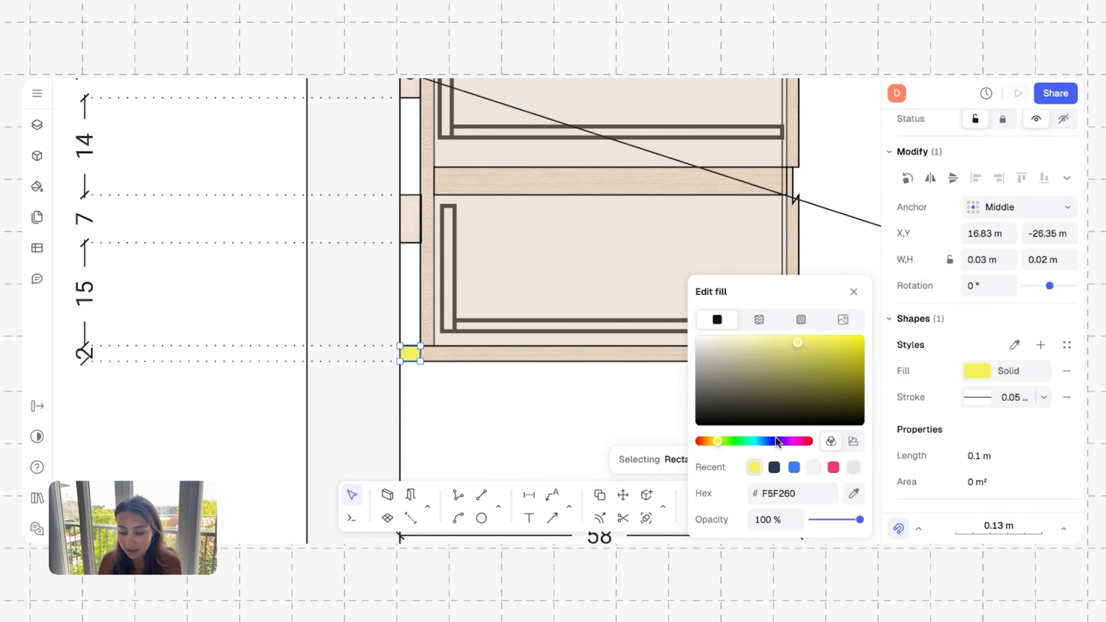
pyautogui.click(853, 291)
pyautogui.click(491, 403)
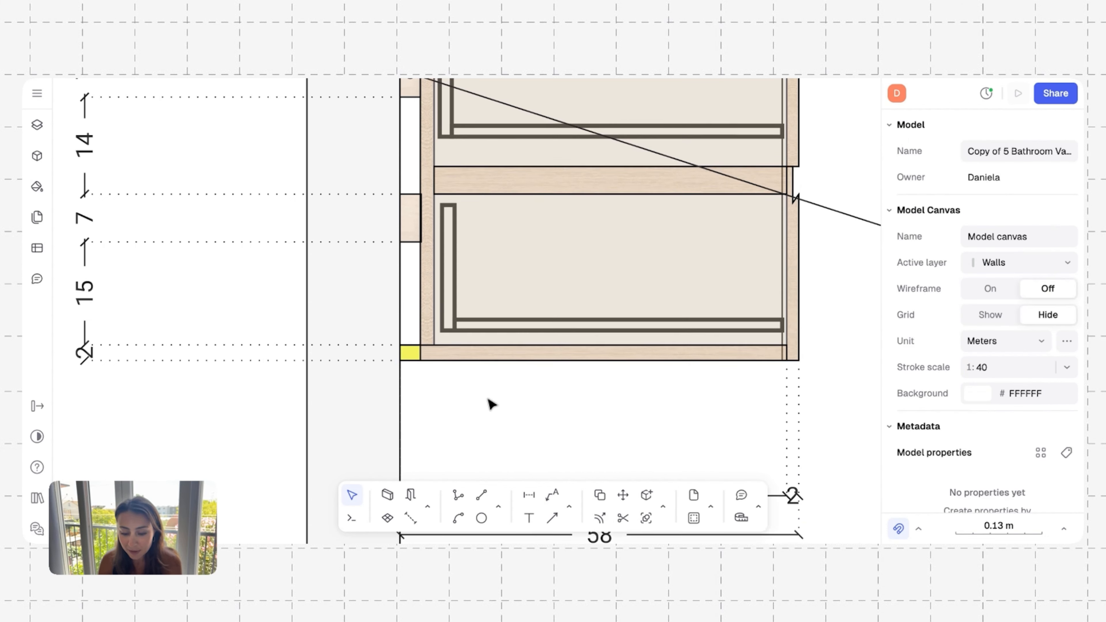
# Step: Place a leader annotation anchored at the yellow rectangle's lower wall-side corner, with its text end below the dimensions on the elevation side
pyautogui.scroll(-5, 491, 402)
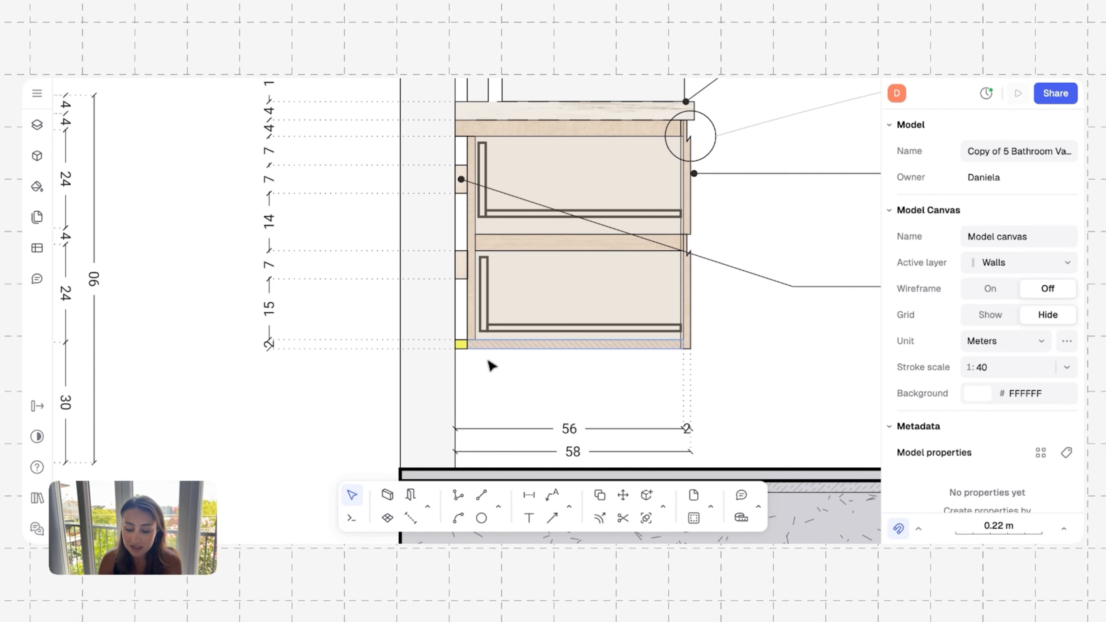
pyautogui.scroll(-3, 454, 346)
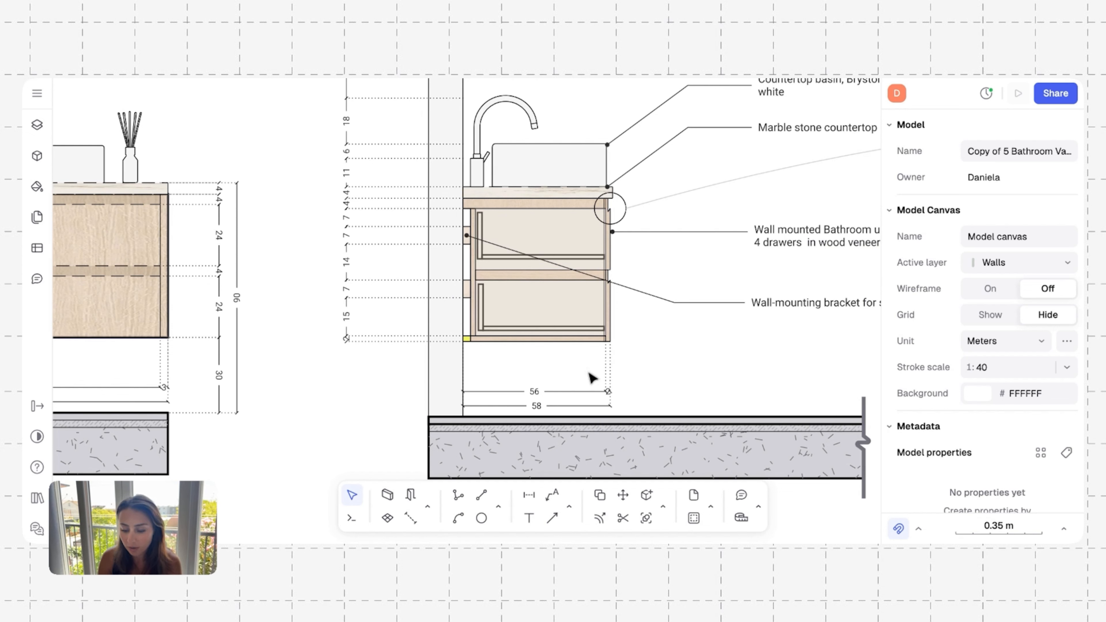
pyautogui.click(551, 495)
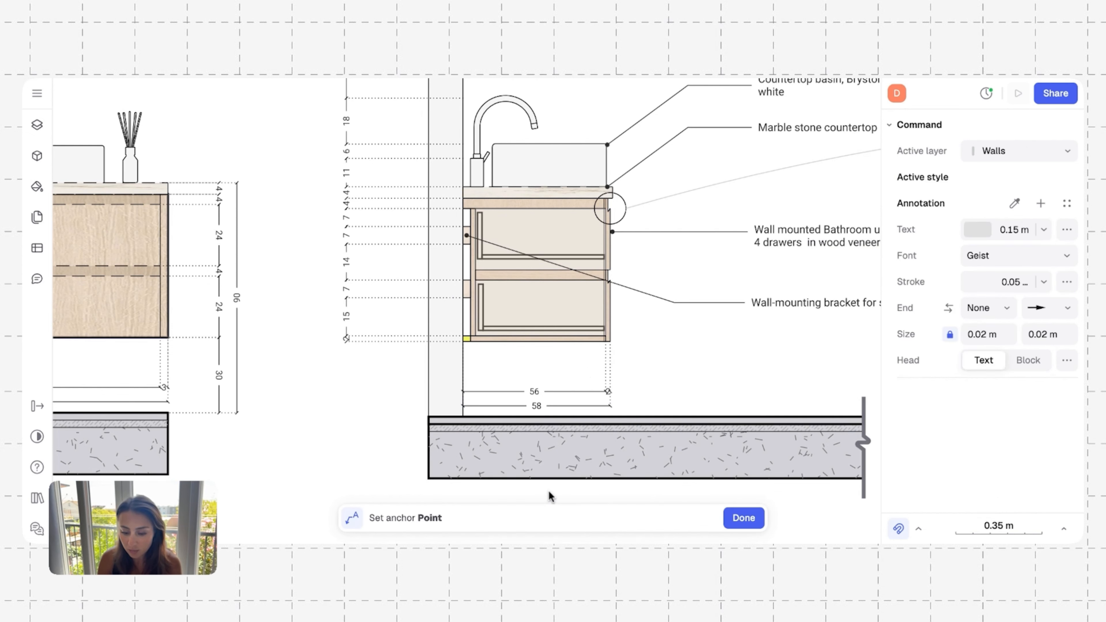
pyautogui.click(463, 341)
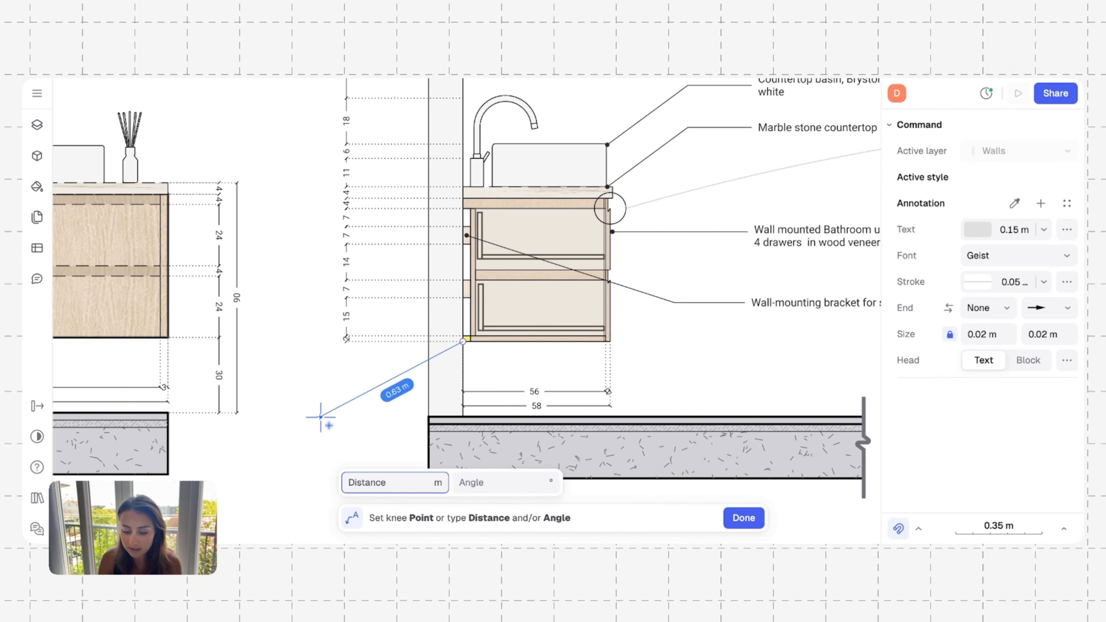
pyautogui.click(355, 419)
pyautogui.click(290, 419)
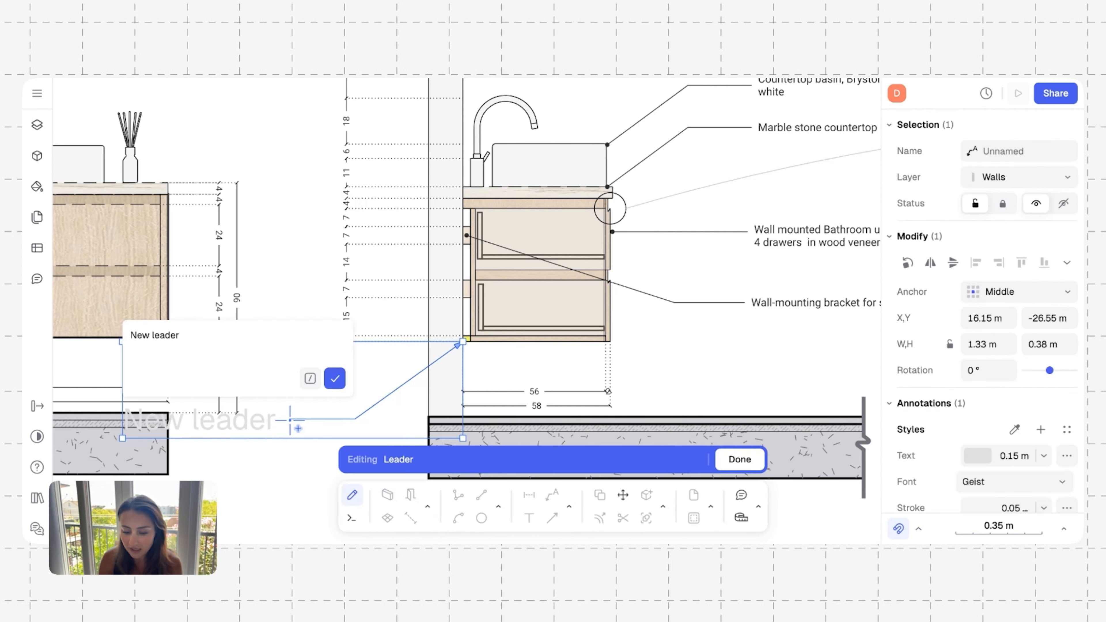
# Step: Set the leader's text to "Built-in LED light." with "See details in the next sheet." on a second line
pyautogui.hscroll(-2, 290, 420)
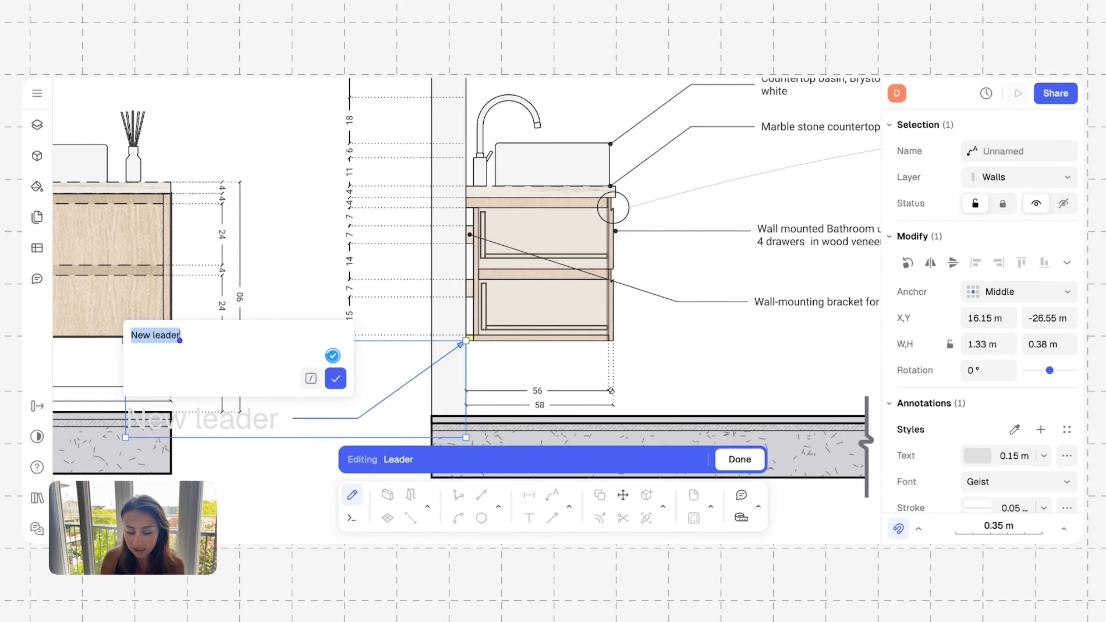
pyautogui.write('Built-in LED light. See details in the next sheet.')
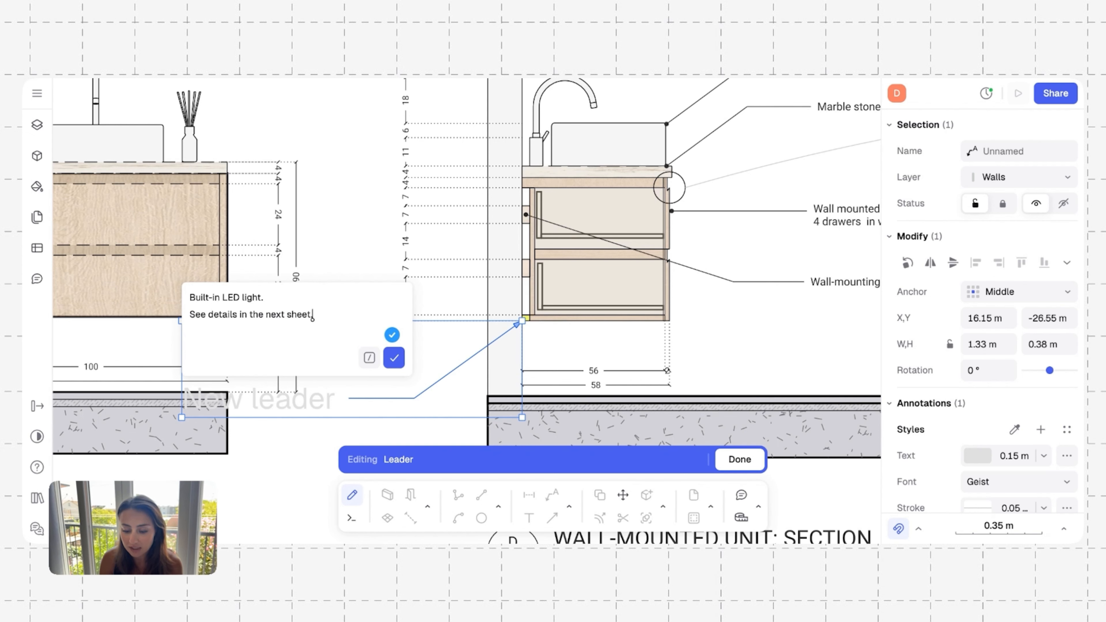
pyautogui.click(393, 358)
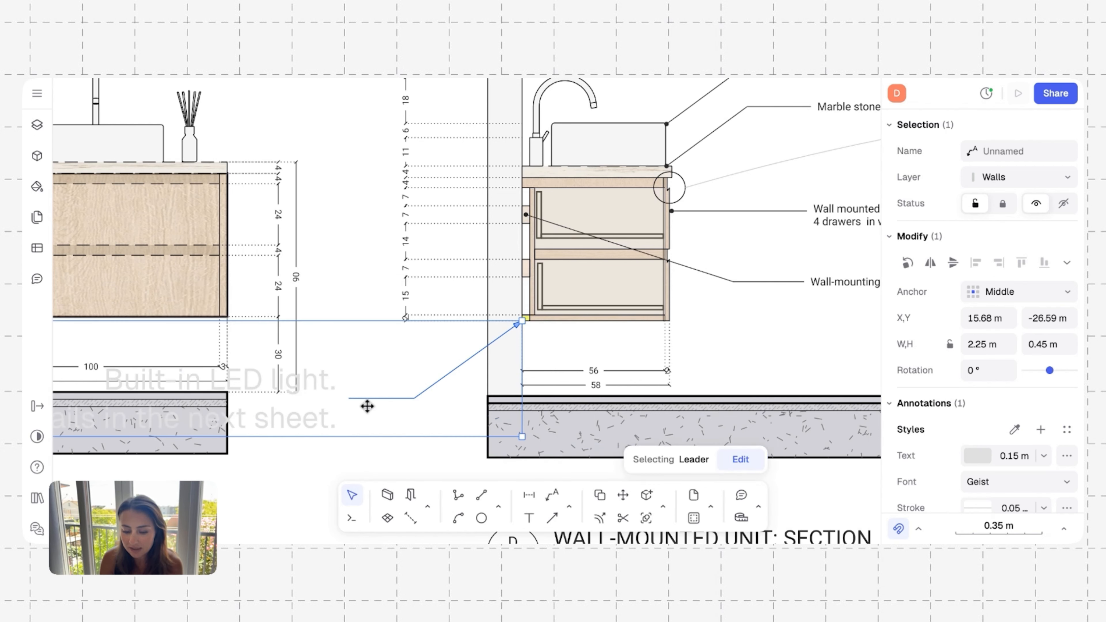
# Step: Copy the Annotation style from the wall-mounting bracket leader onto the built-in LED light leader
pyautogui.scroll(-5, 289, 403)
pyautogui.hscroll(-1, 246, 406)
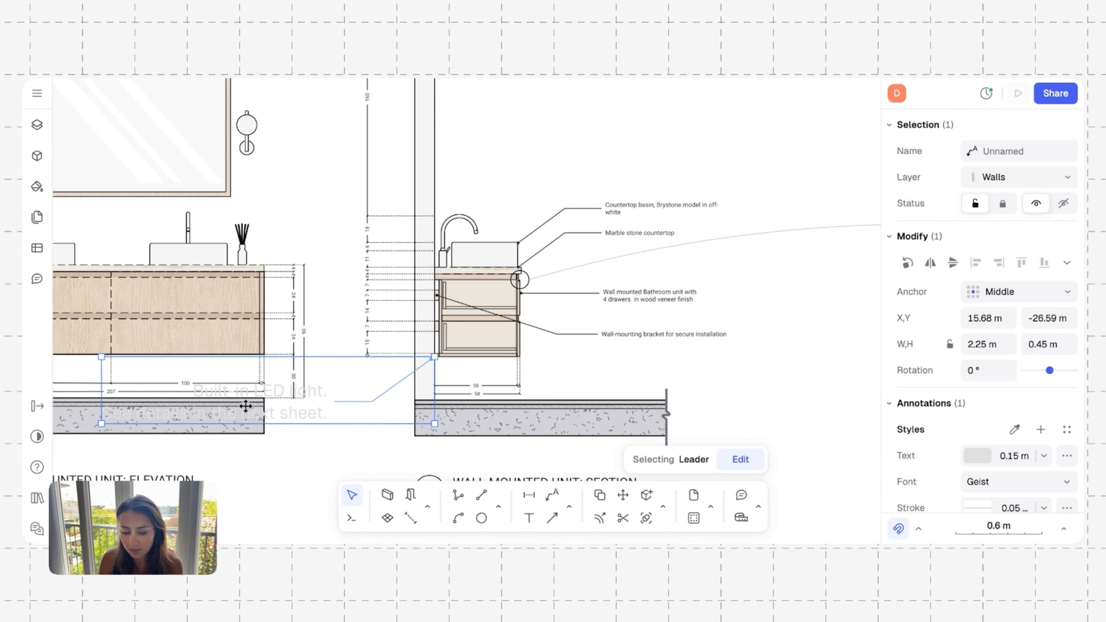
pyautogui.hscroll(-2, 246, 406)
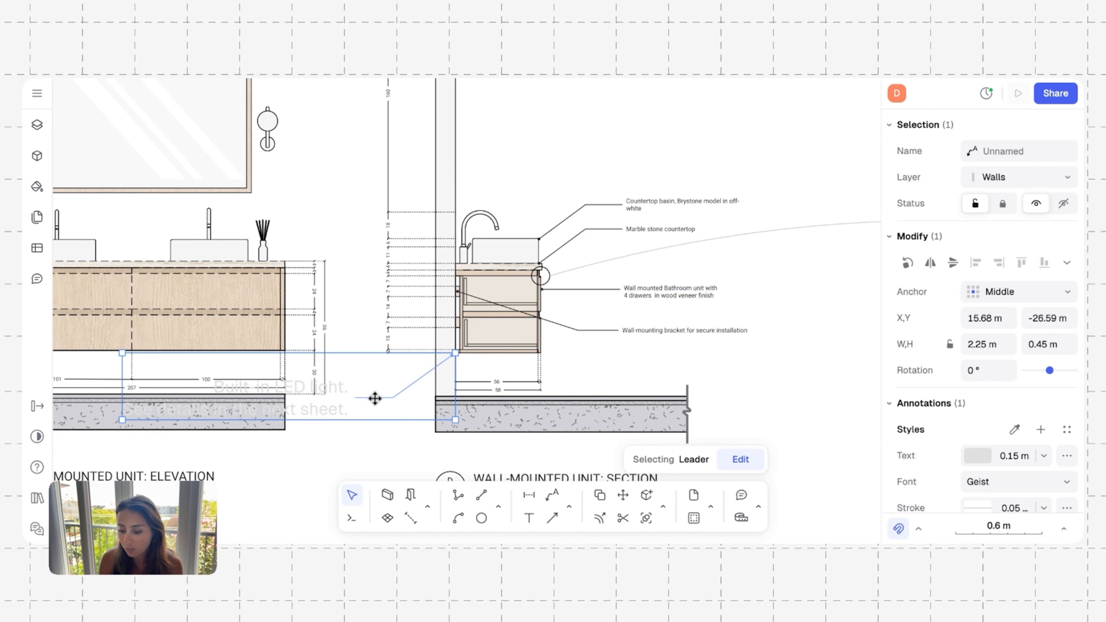
pyautogui.click(1015, 435)
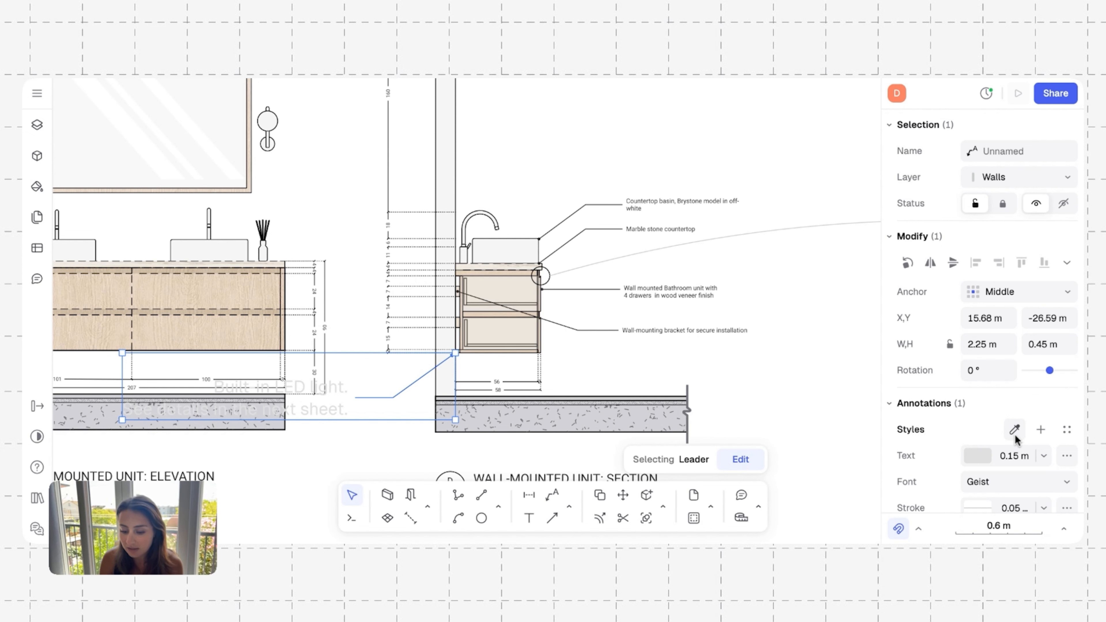
pyautogui.click(612, 327)
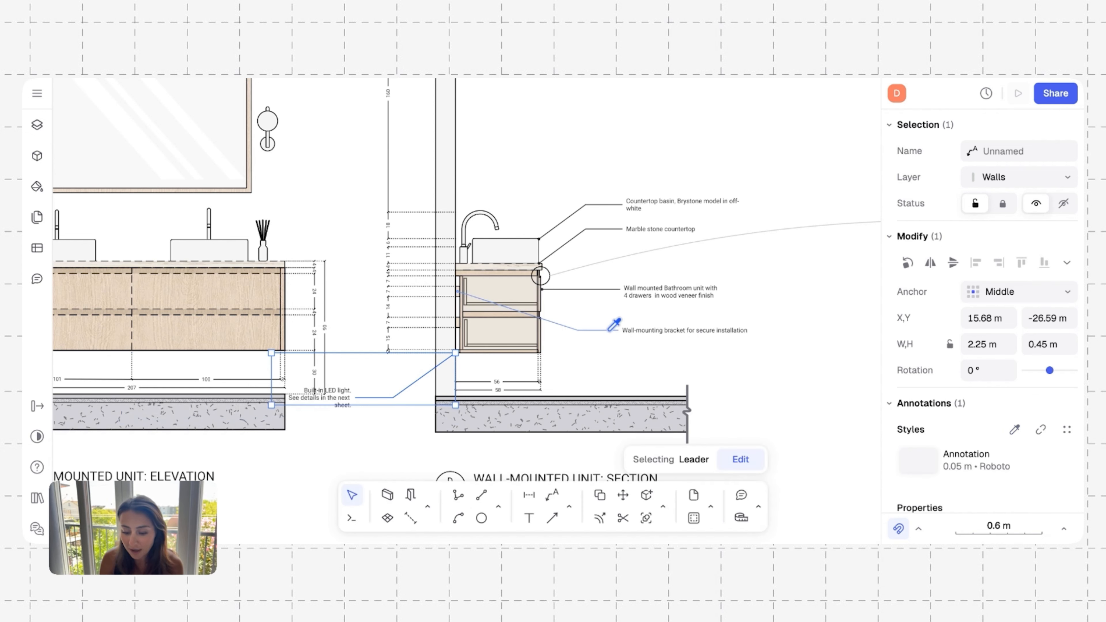
# Step: Shrink the LED leader to about 0.94 by 0.22 m and reposition it so it ends on the yellow rectangle
pyautogui.scroll(5, 333, 420)
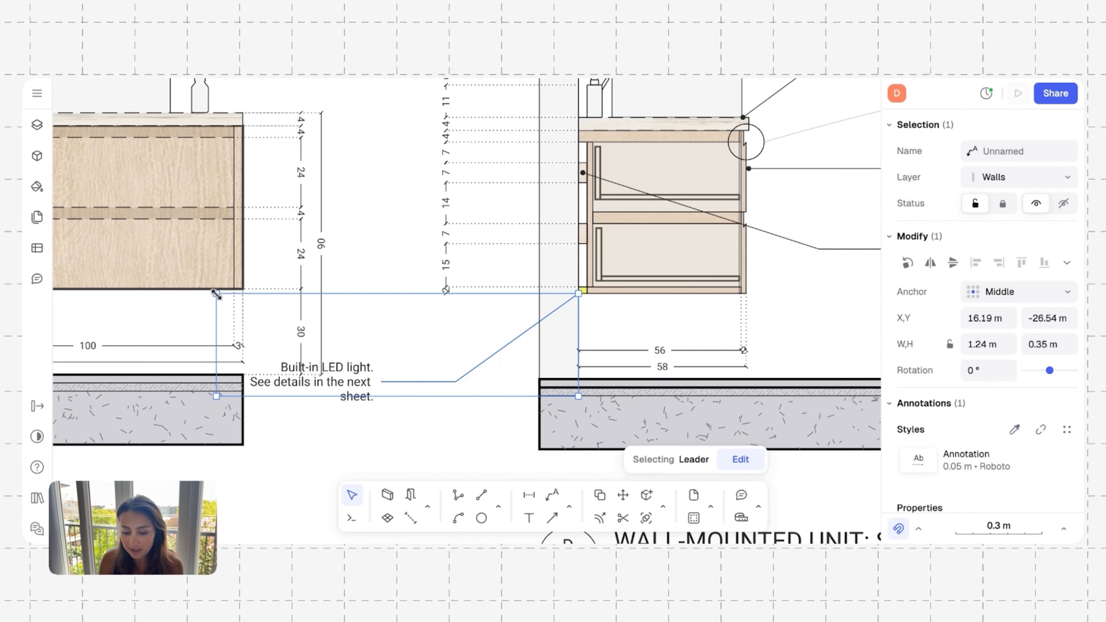
pyautogui.moveTo(216, 295); pyautogui.dragTo(399, 321)
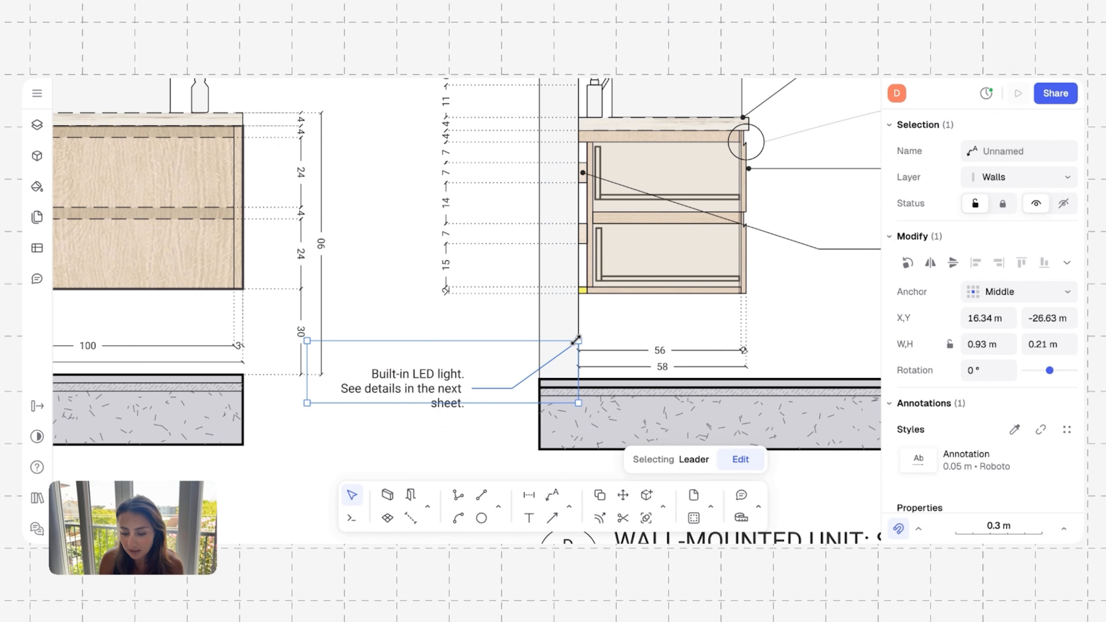
pyautogui.moveTo(577, 339); pyautogui.dragTo(574, 297)
pyautogui.moveTo(437, 353); pyautogui.dragTo(436, 334)
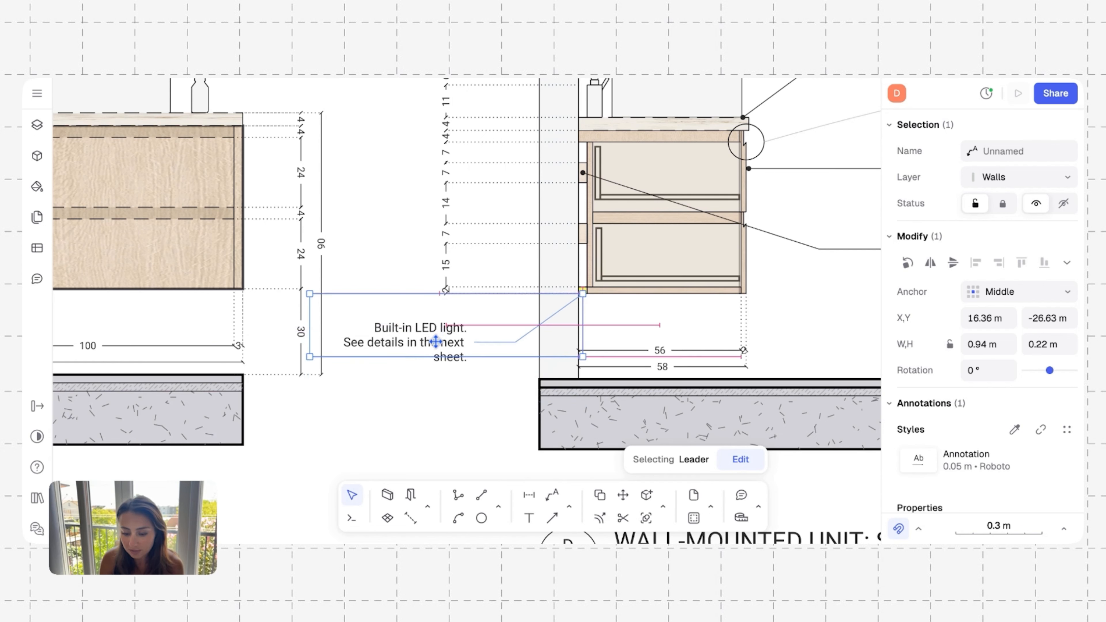
pyautogui.click(375, 413)
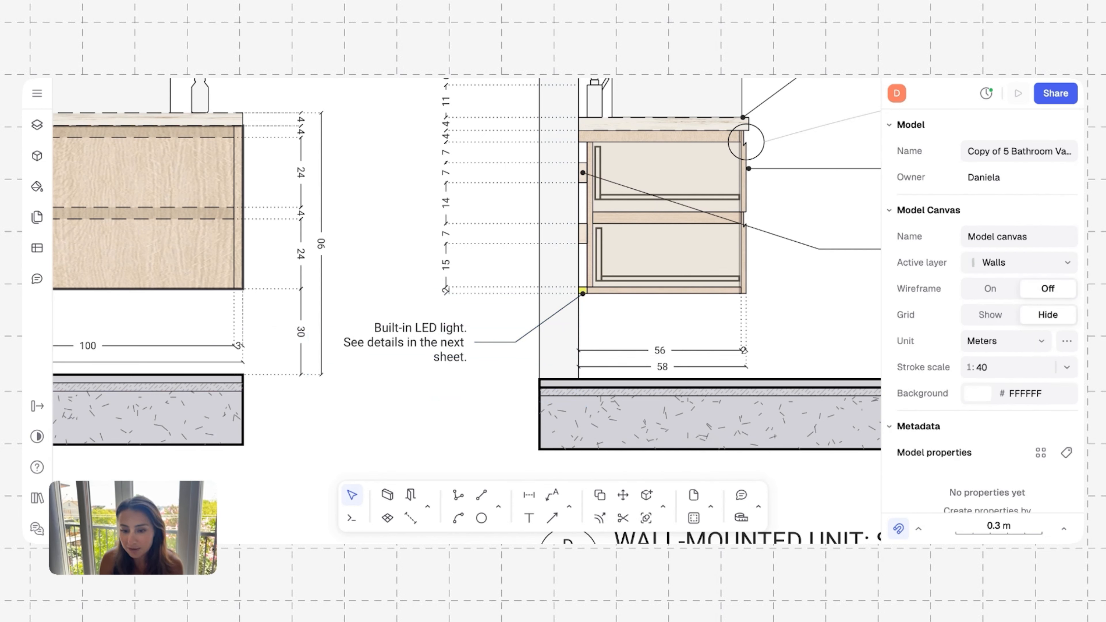
# Step: Examine the Corner Vanity floor plan on sheet A01, including the bathtub, shower, toilet and corner washbasin unit
pyautogui.keyDown('ctrl'); pyautogui.scroll(-10, 320, 217); pyautogui.keyUp('ctrl')
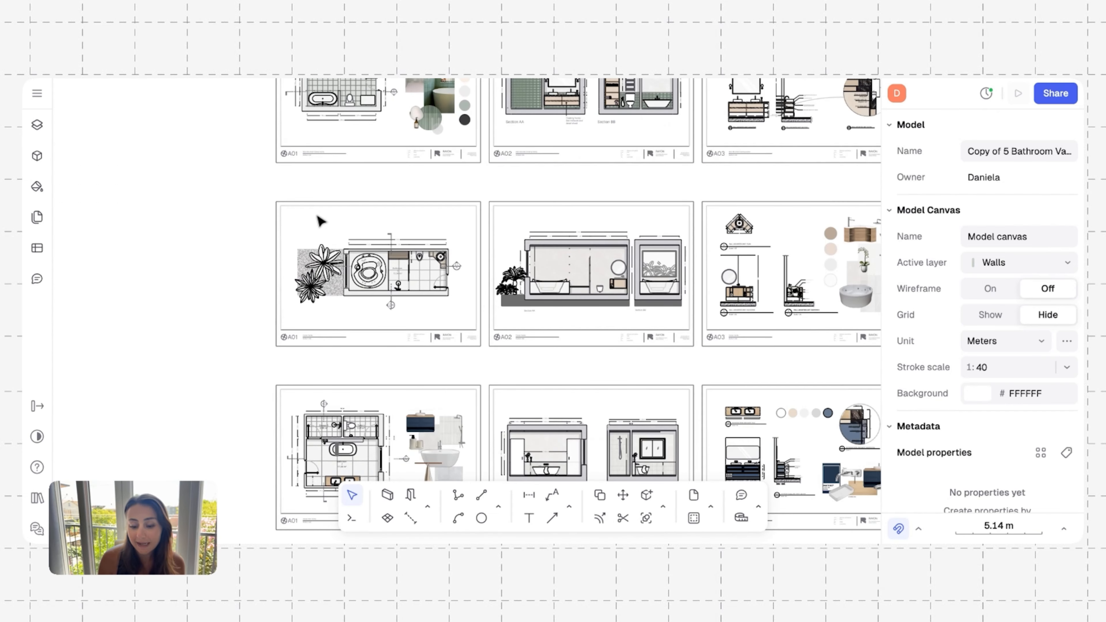
pyautogui.keyDown('ctrl'); pyautogui.scroll(3, 318, 222); pyautogui.keyUp('ctrl')
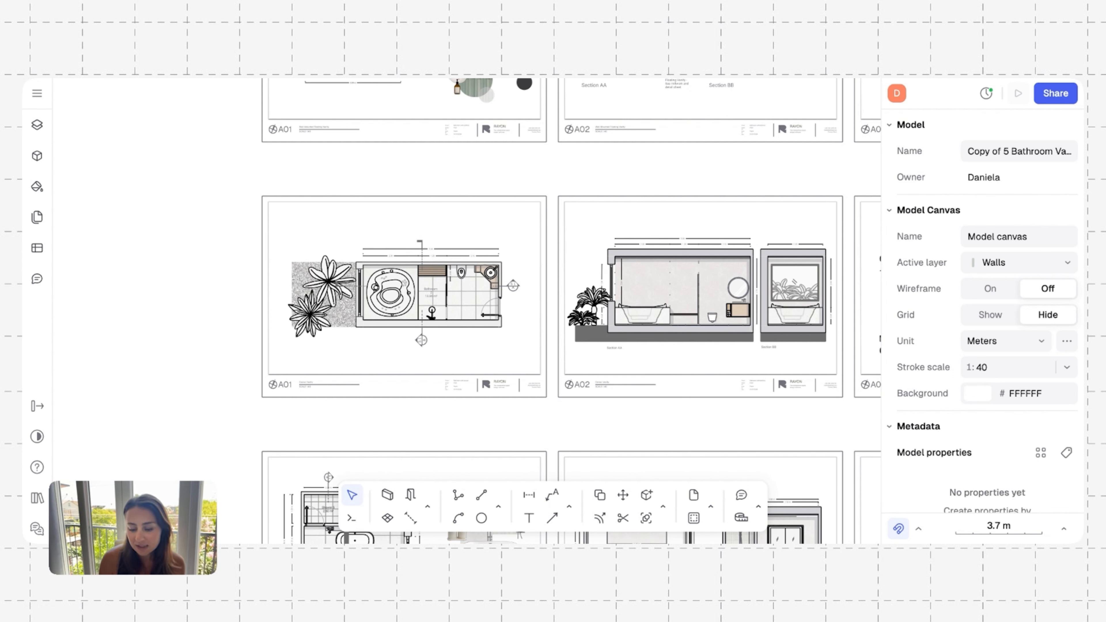
pyautogui.scroll(5, 322, 291)
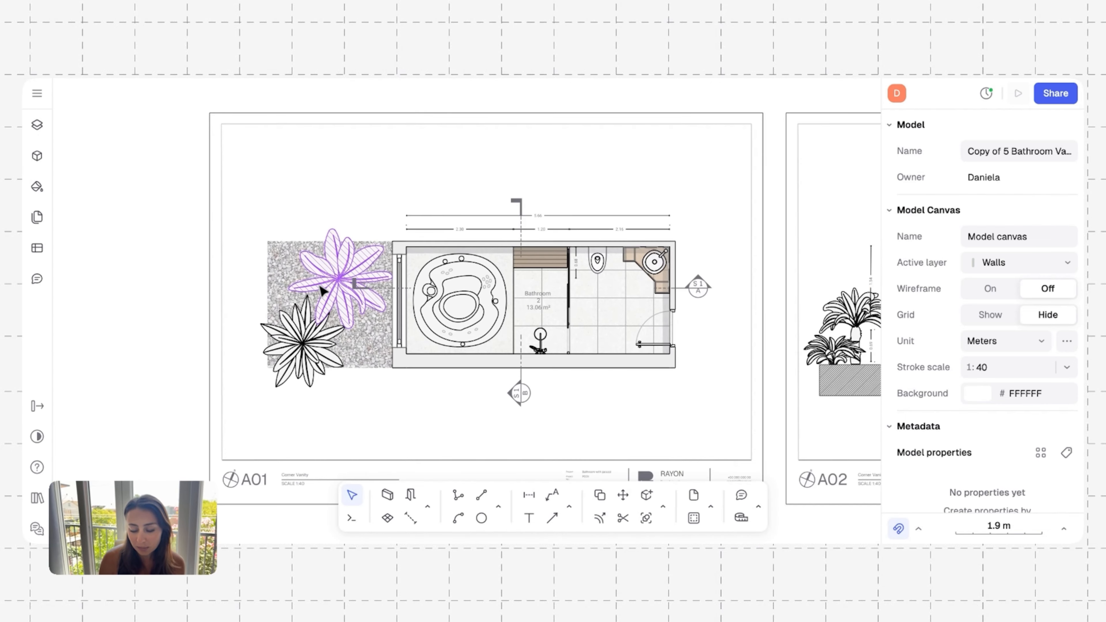
pyautogui.hscroll(2, 461, 312)
pyautogui.scroll(1, 611, 269)
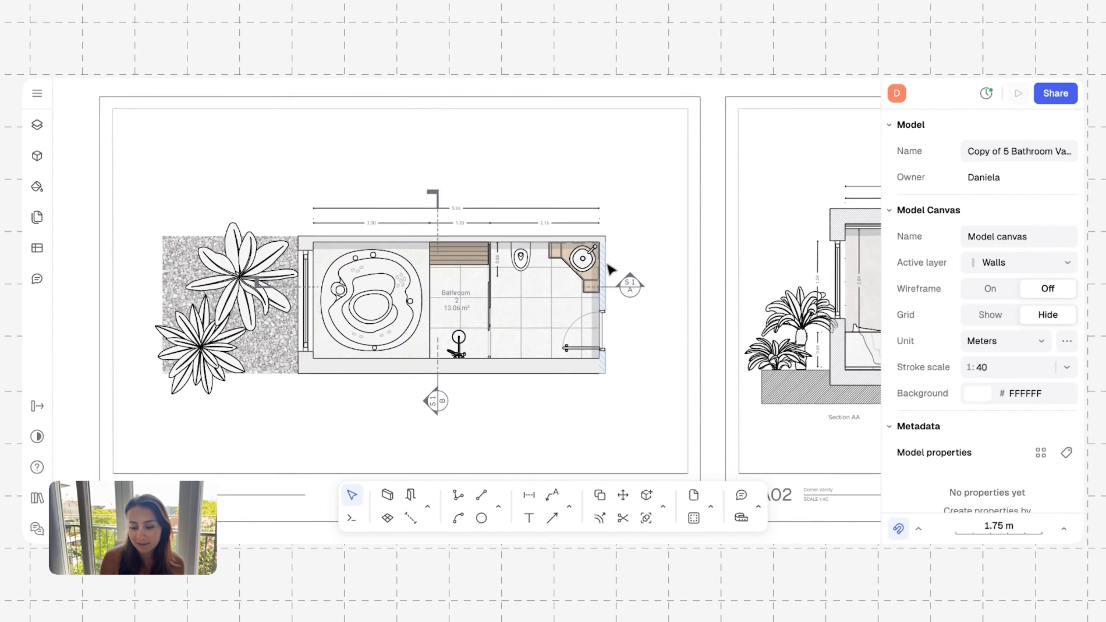
pyautogui.scroll(5, 611, 269)
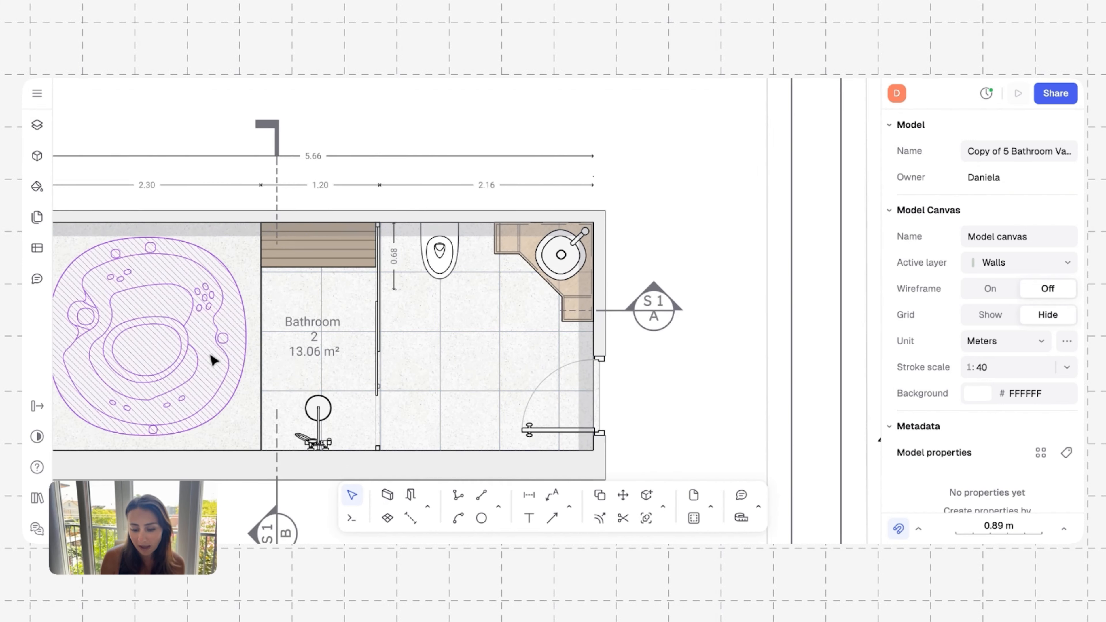
pyautogui.hscroll(-3, 213, 360)
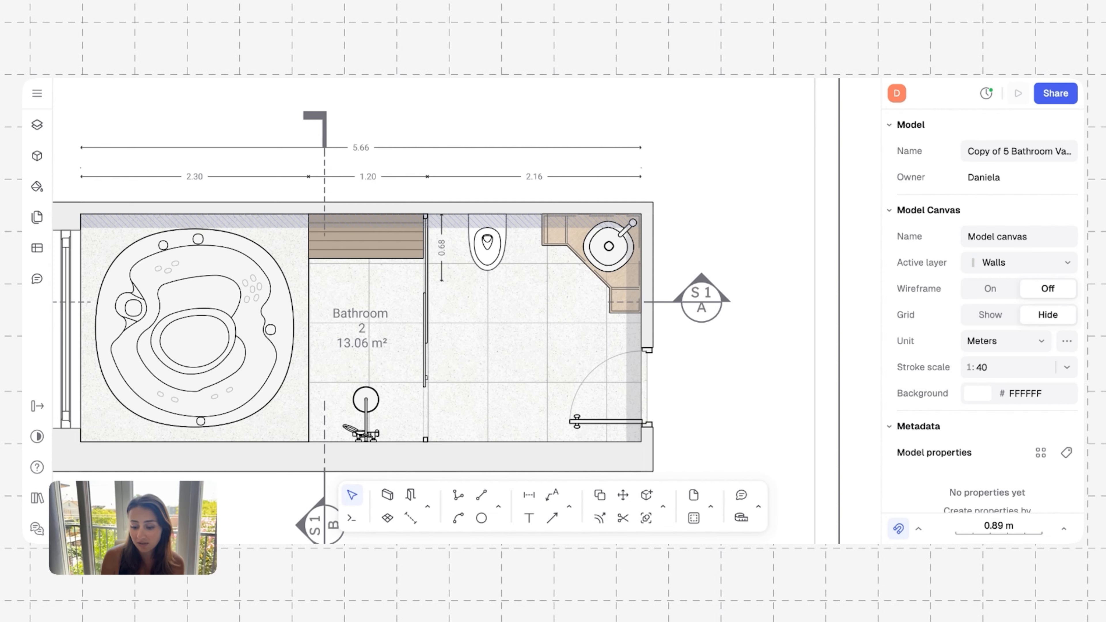
# Step: Examine Section AA and Section BB of the Corner Vanity bathroom on sheet A02
pyautogui.scroll(-8, 578, 224)
pyautogui.moveTo(790, 283); pyautogui.dragTo(533, 303, button='middle')
pyautogui.scroll(5, 505, 310)
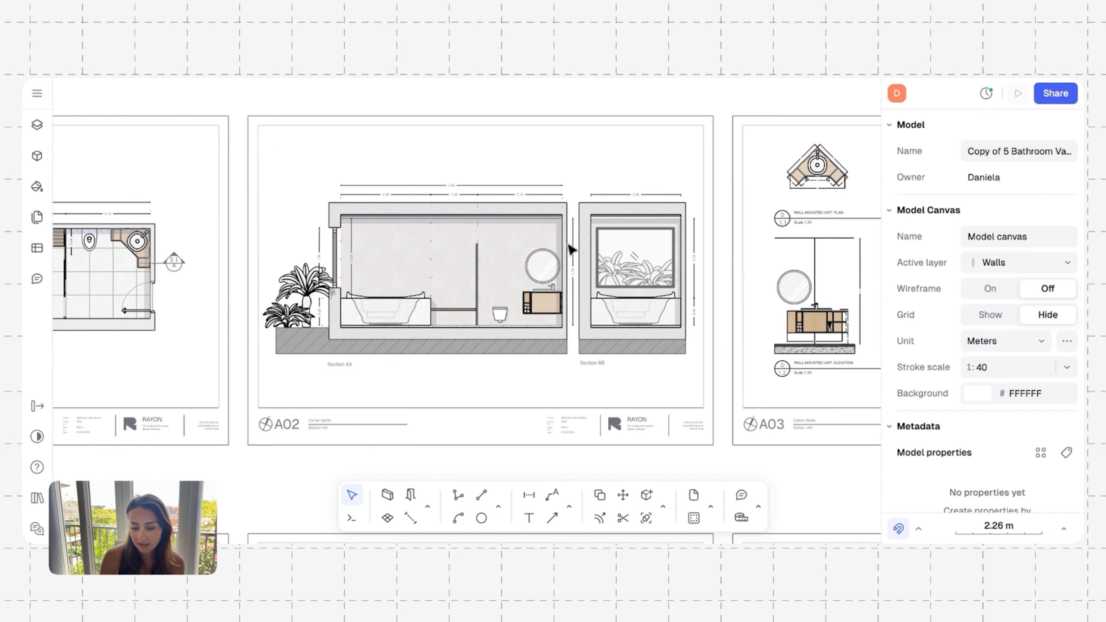
pyautogui.scroll(5, 505, 312)
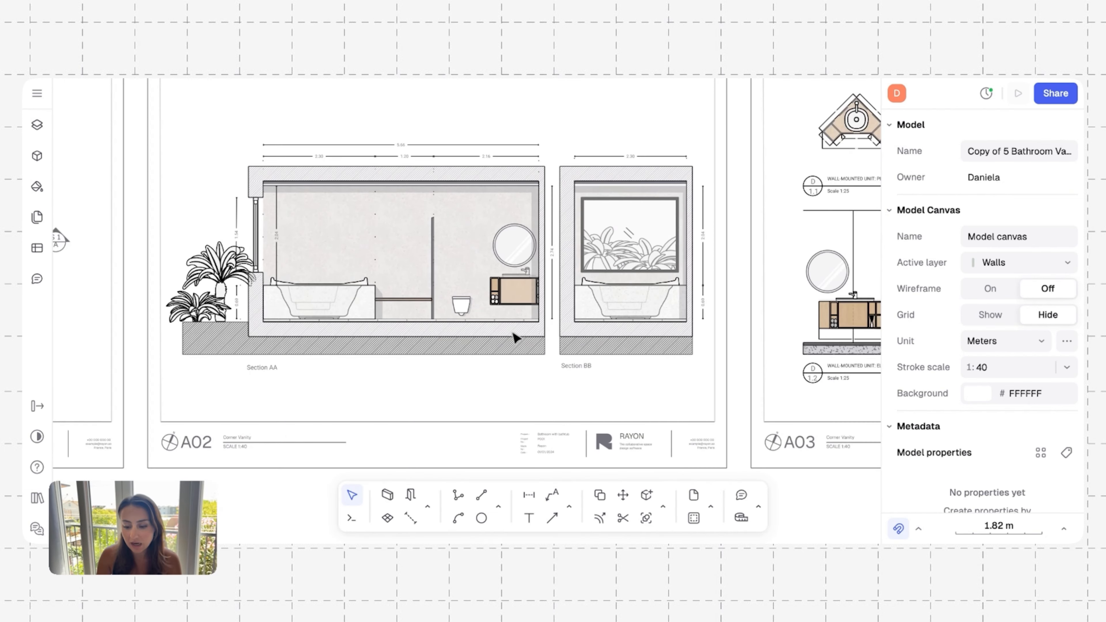
# Step: Examine the corner unit's dimensioned plan on sheet A03, with its countertop basin and angled side compartments
pyautogui.hscroll(5, 515, 337)
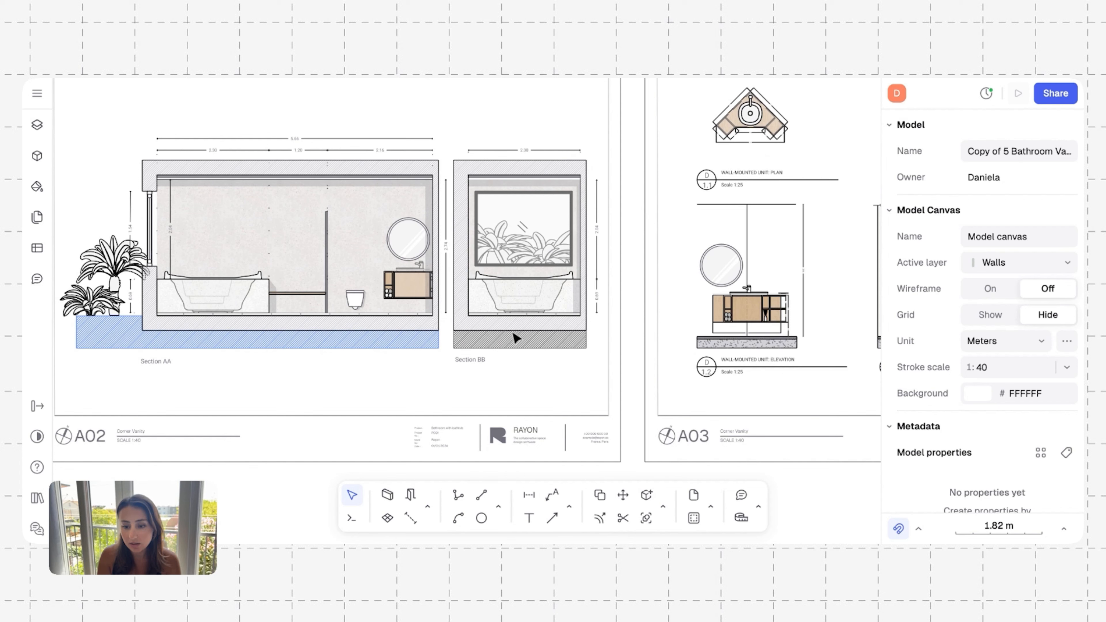
pyautogui.hscroll(10, 739, 203)
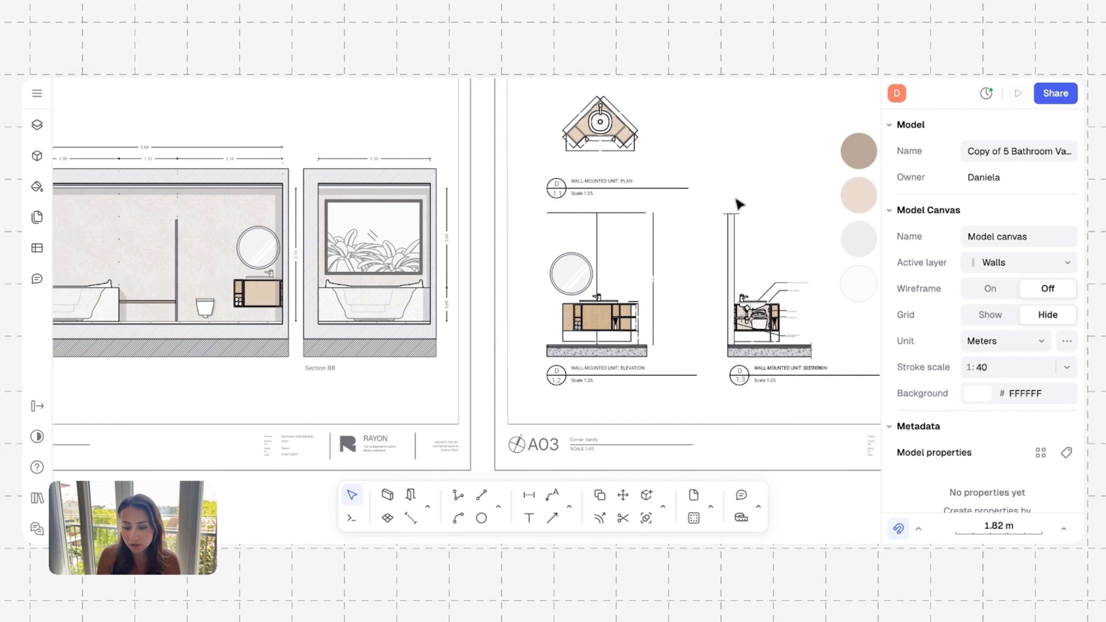
pyautogui.keyDown('ctrl'); pyautogui.scroll(10, 448, 158); pyautogui.keyUp('ctrl')
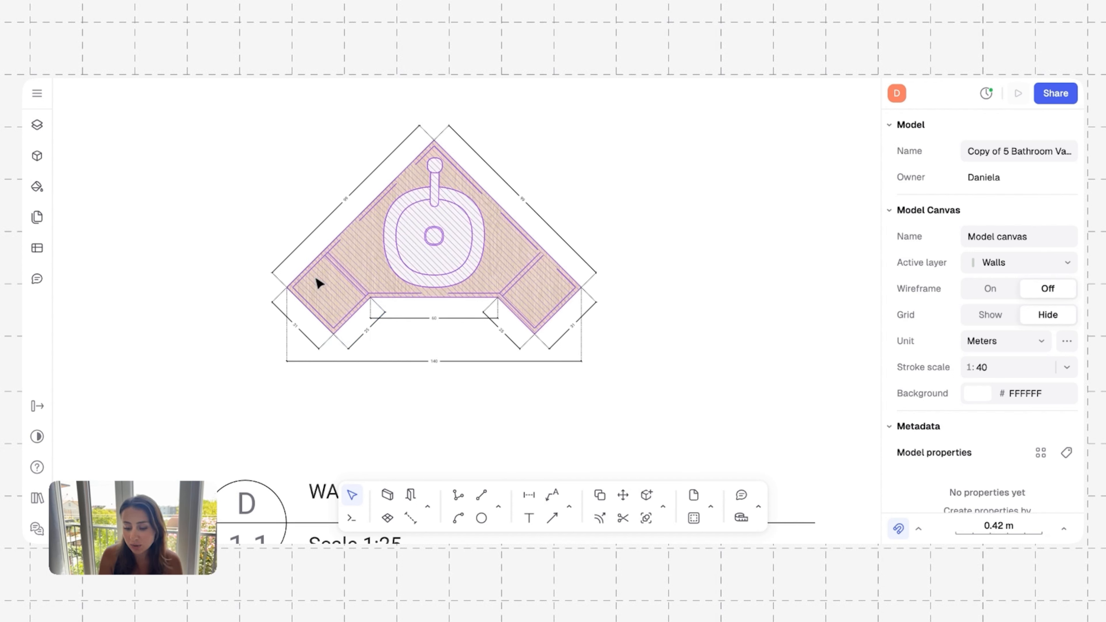
# Step: Examine the corner unit plan's overall width, front edge and side compartment dimensions around the basin
pyautogui.scroll(2, 653, 255)
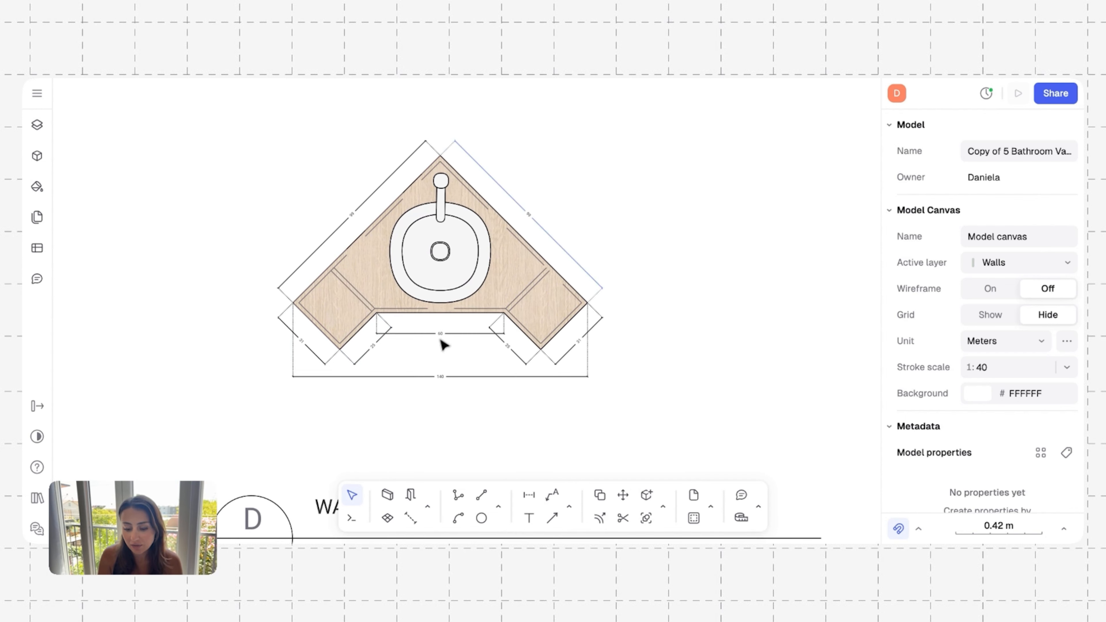
pyautogui.scroll(6, 429, 360)
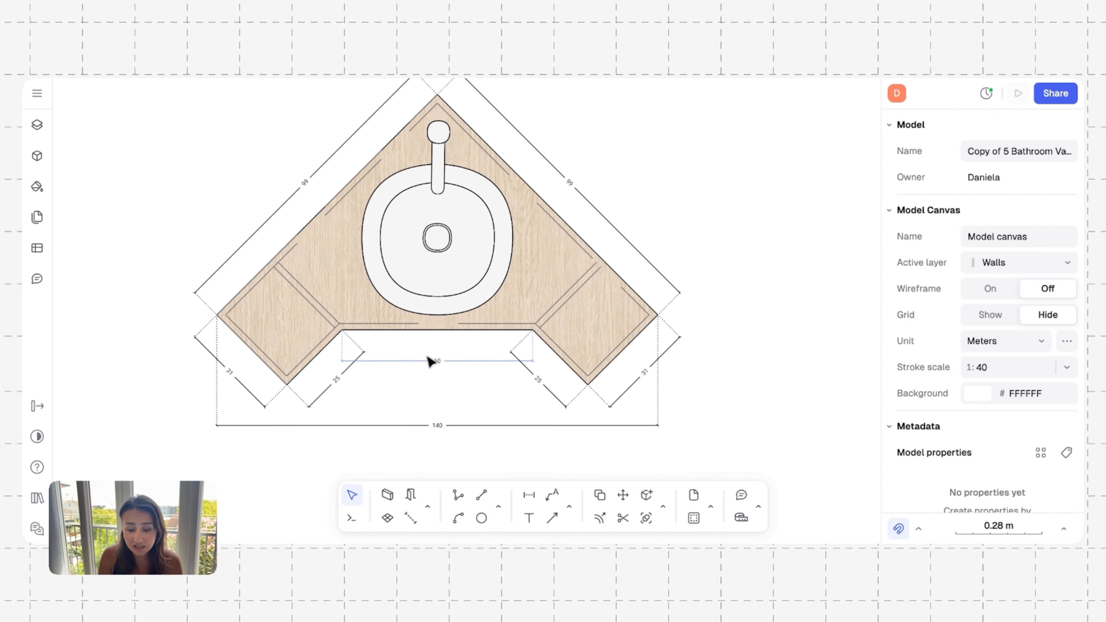
pyautogui.scroll(1, 428, 358)
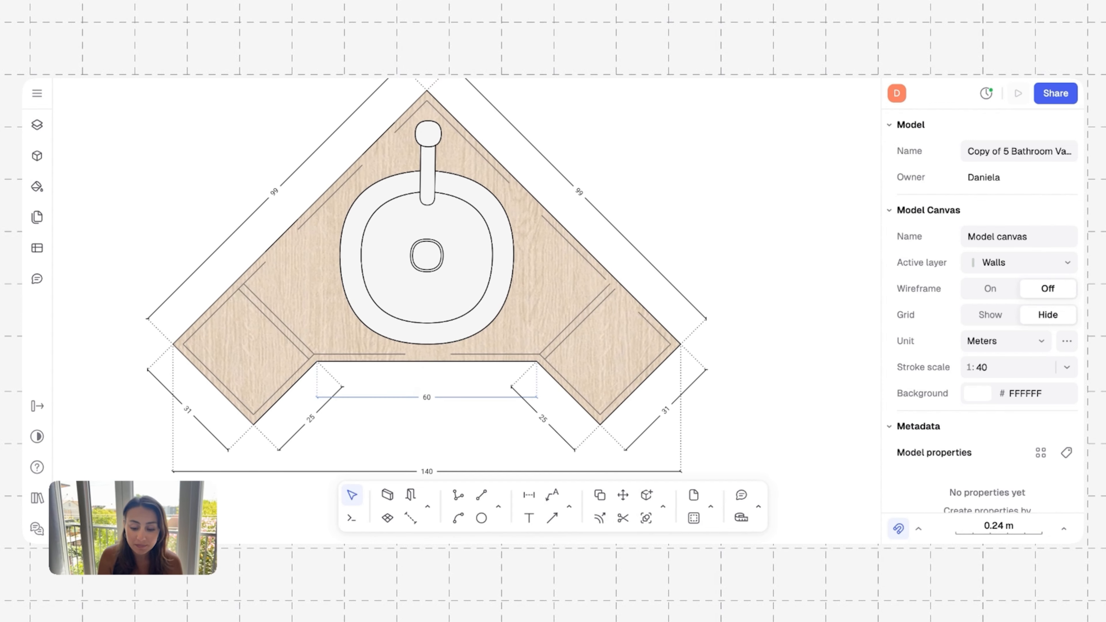
pyautogui.scroll(-6, 428, 358)
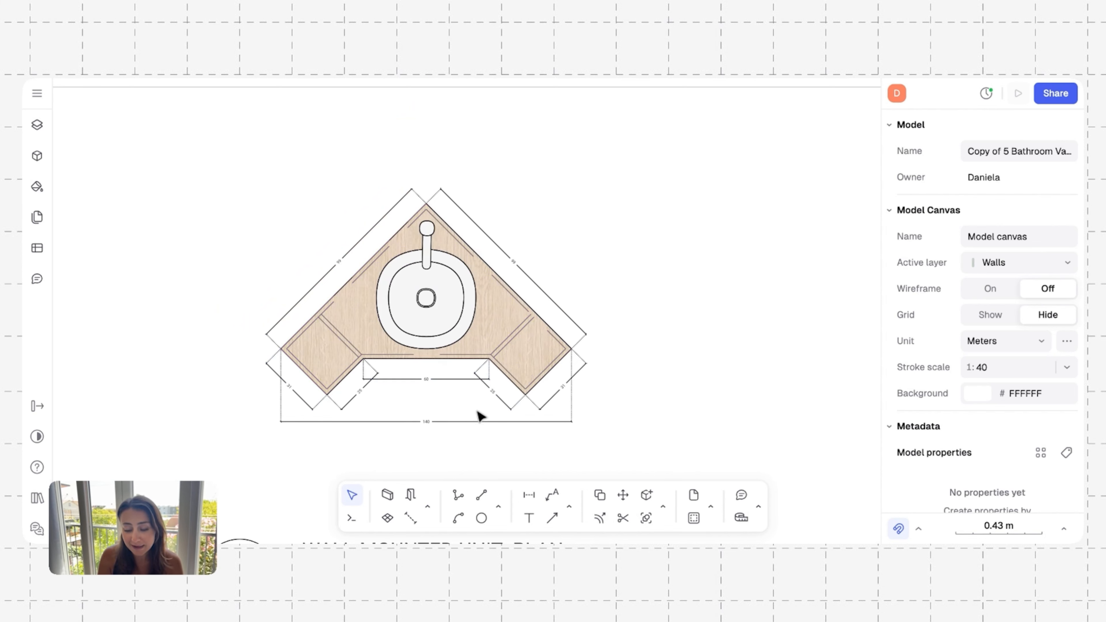
pyautogui.scroll(-4, 393, 426)
pyautogui.hscroll(1, 393, 425)
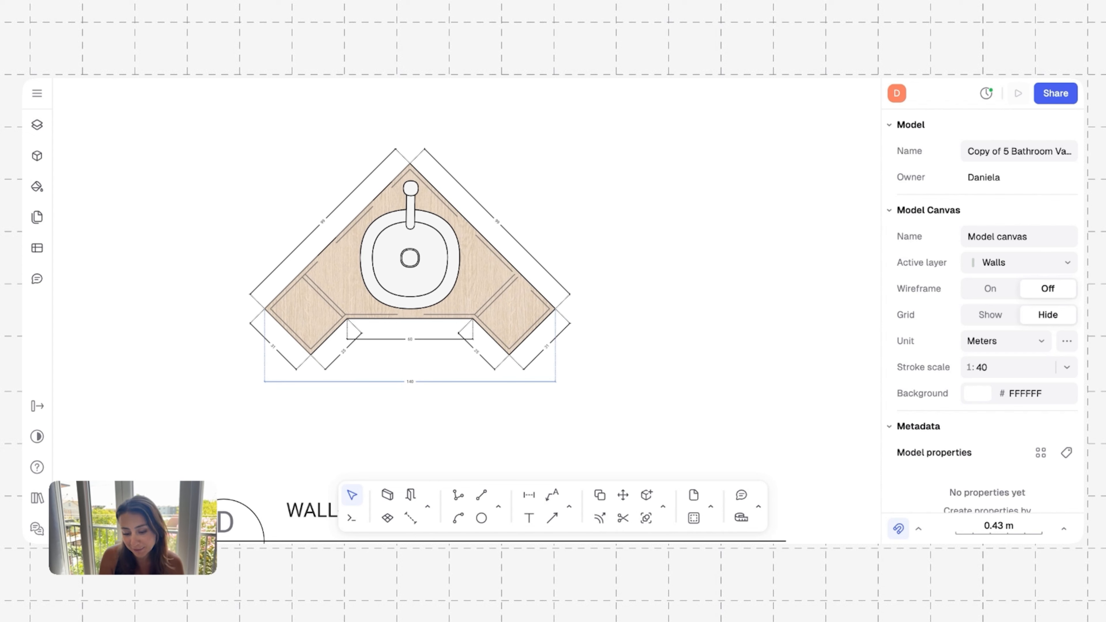
pyautogui.click(283, 324)
pyautogui.press('Escape')
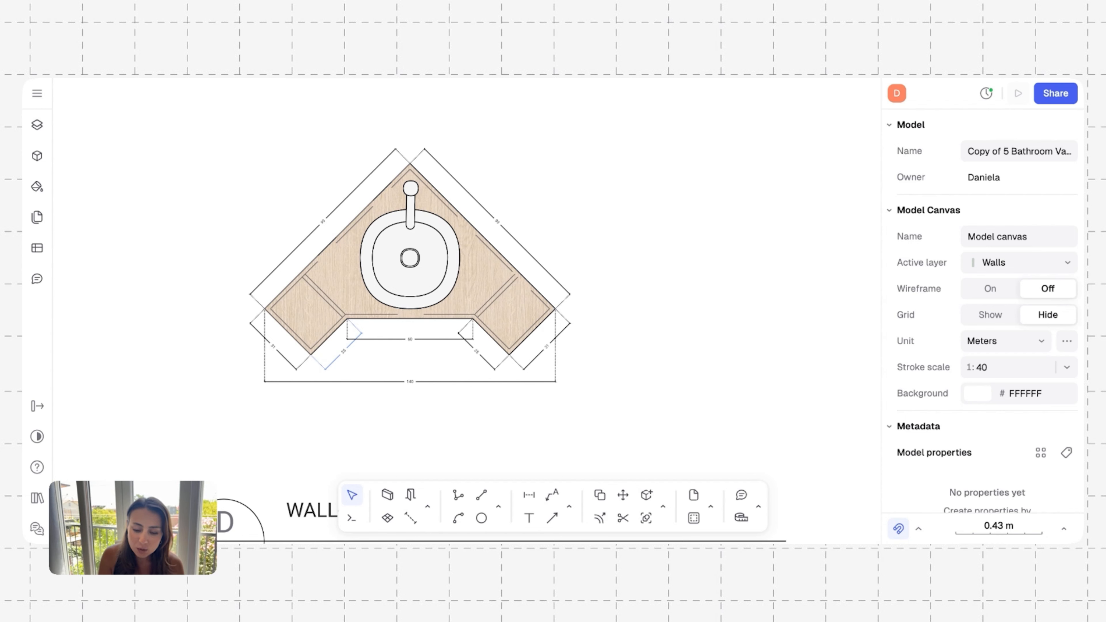
# Step: Examine the pointed outer corners of the unit's angled left compartment against the full wall-mounted unit plan
pyautogui.scroll(5, 331, 346)
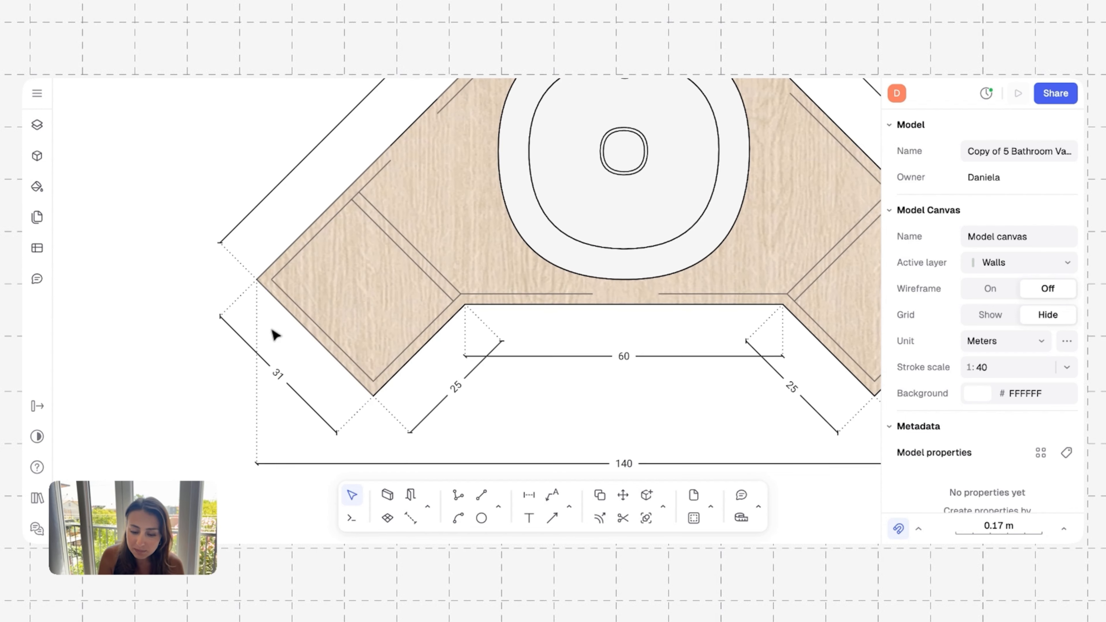
pyautogui.click(261, 280)
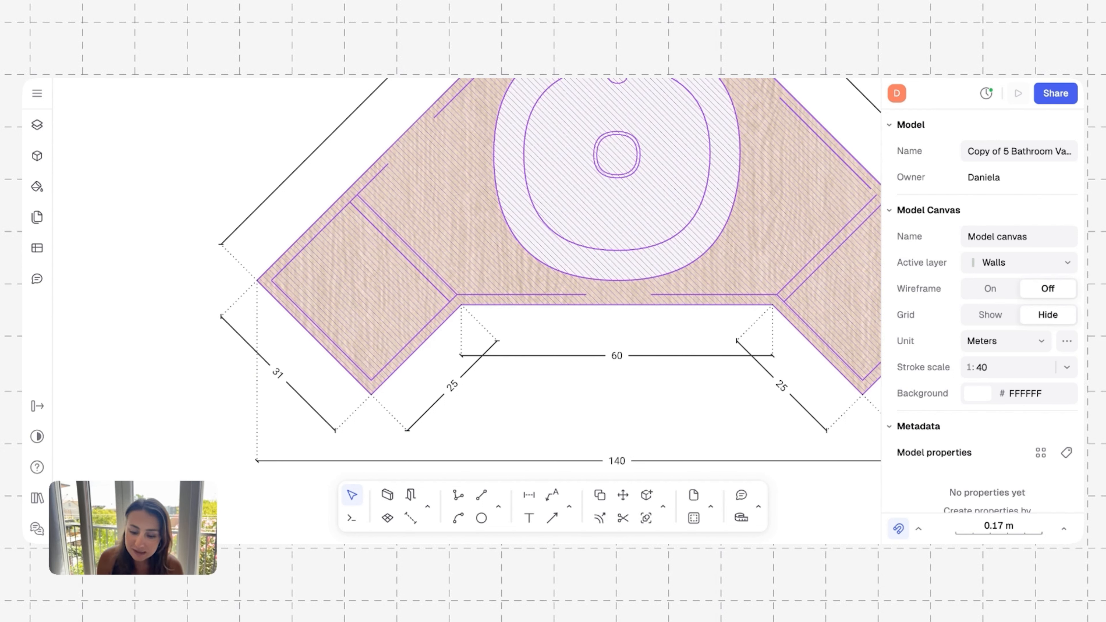
pyautogui.scroll(-8, 331, 288)
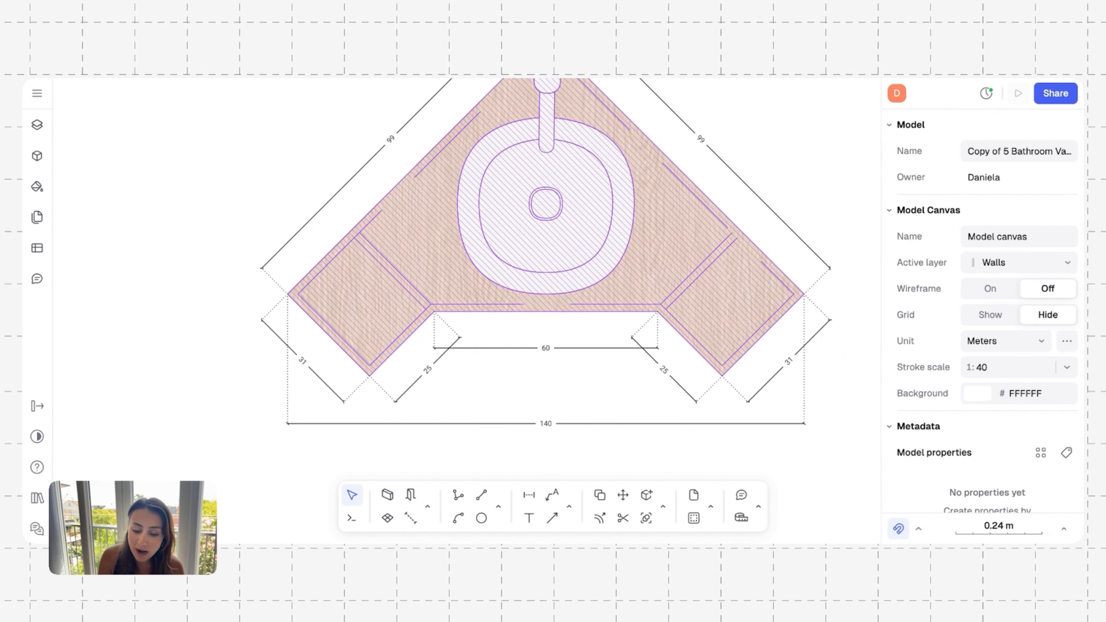
pyautogui.scroll(2, 494, 279)
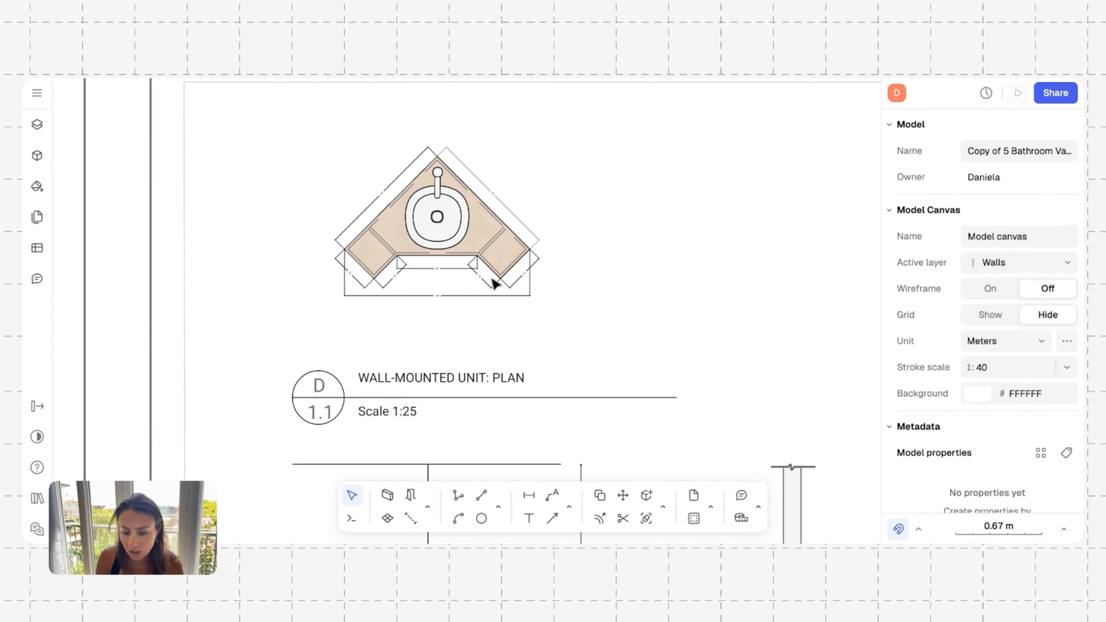
pyautogui.scroll(-3, 494, 283)
pyautogui.scroll(3, 495, 283)
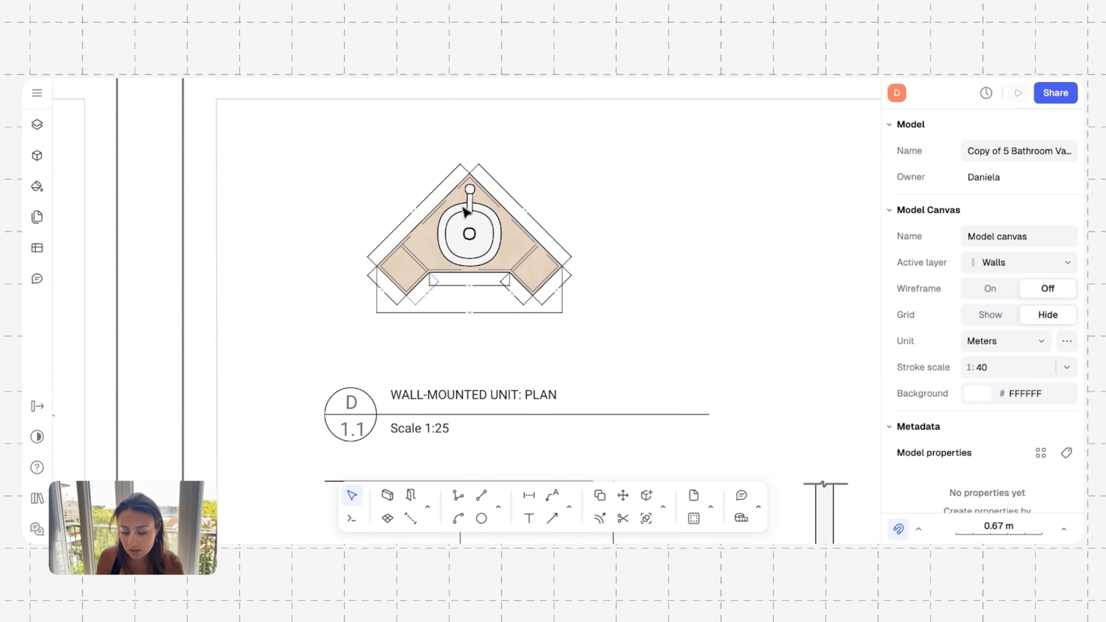
# Step: Trace the unit's two wall-side edges with one polyline through the back corner, using a 0.5 mm stroke
pyautogui.scroll(1, 467, 401)
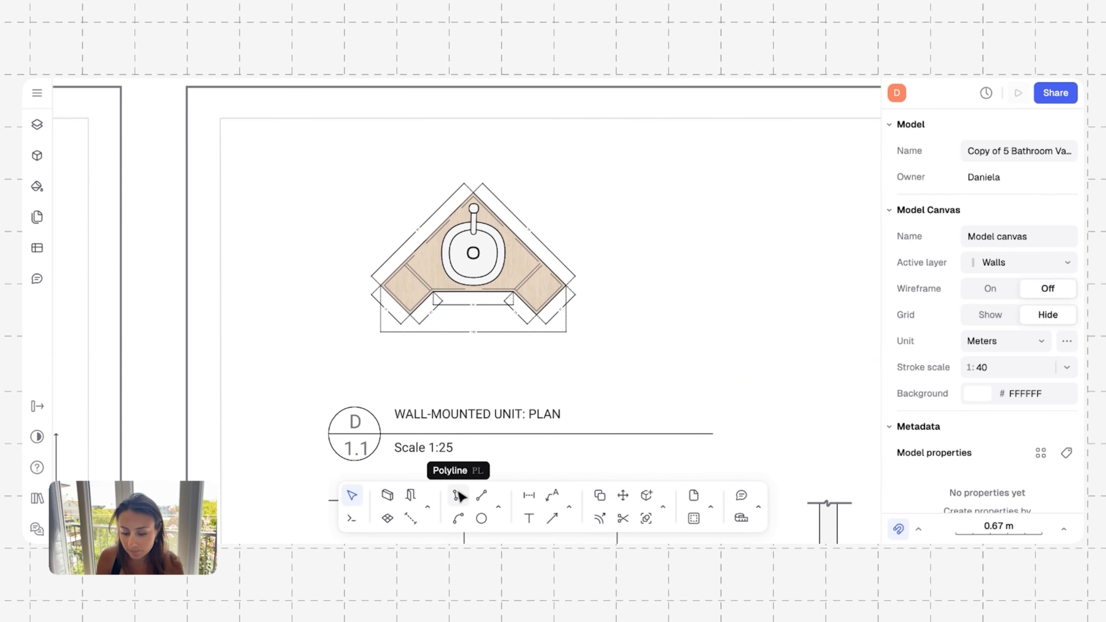
pyautogui.click(459, 496)
pyautogui.scroll(5, 387, 267)
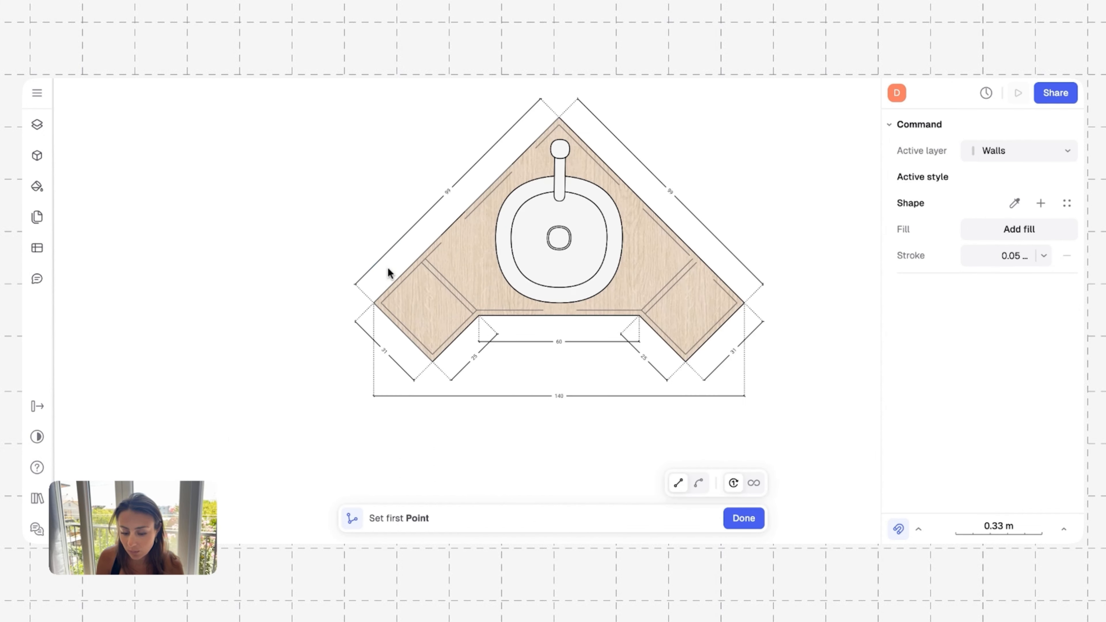
pyautogui.click(374, 302)
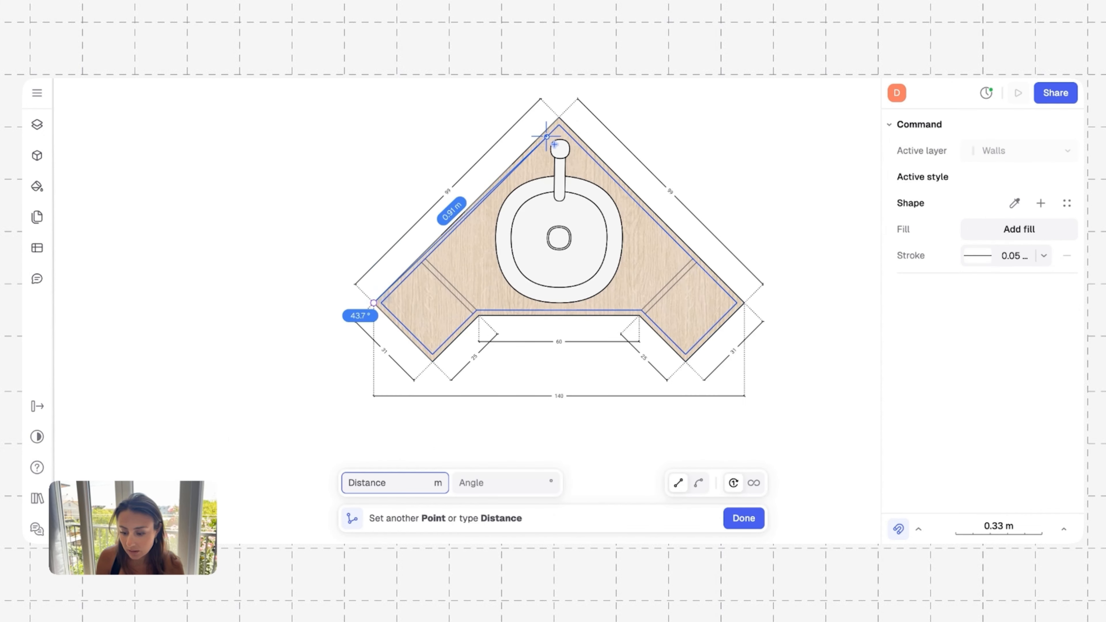
pyautogui.click(559, 118)
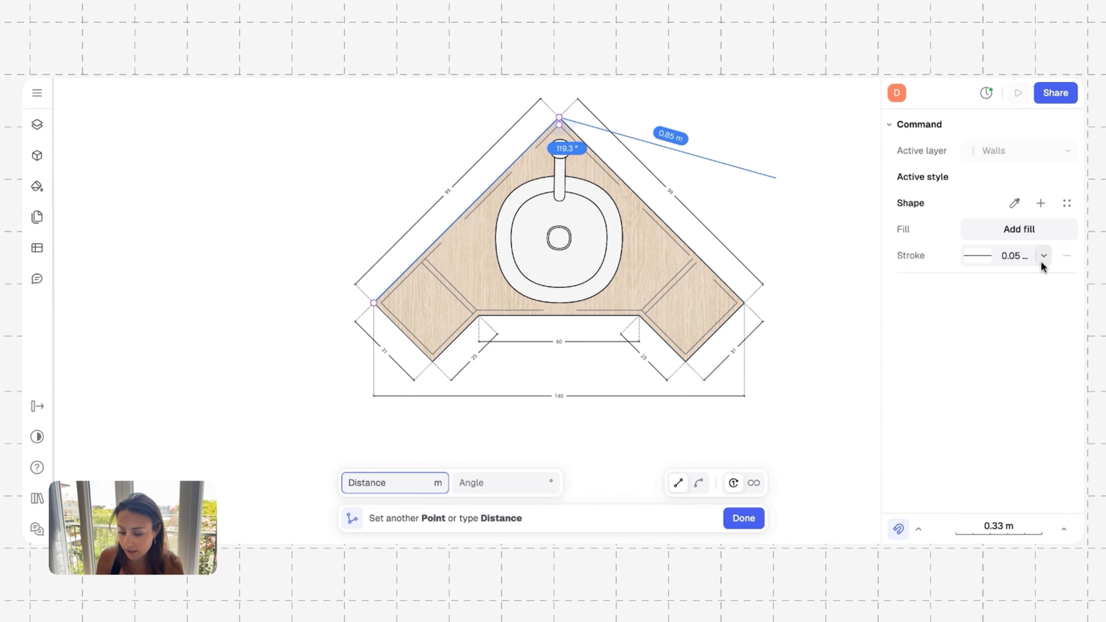
pyautogui.click(1042, 260)
pyautogui.click(937, 421)
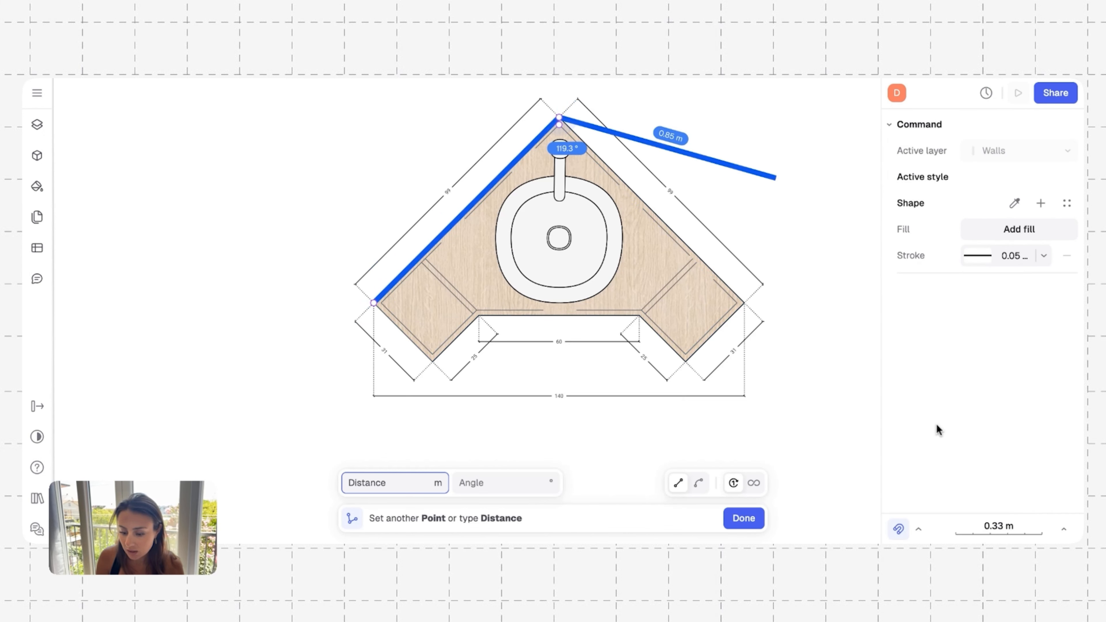
pyautogui.click(744, 303)
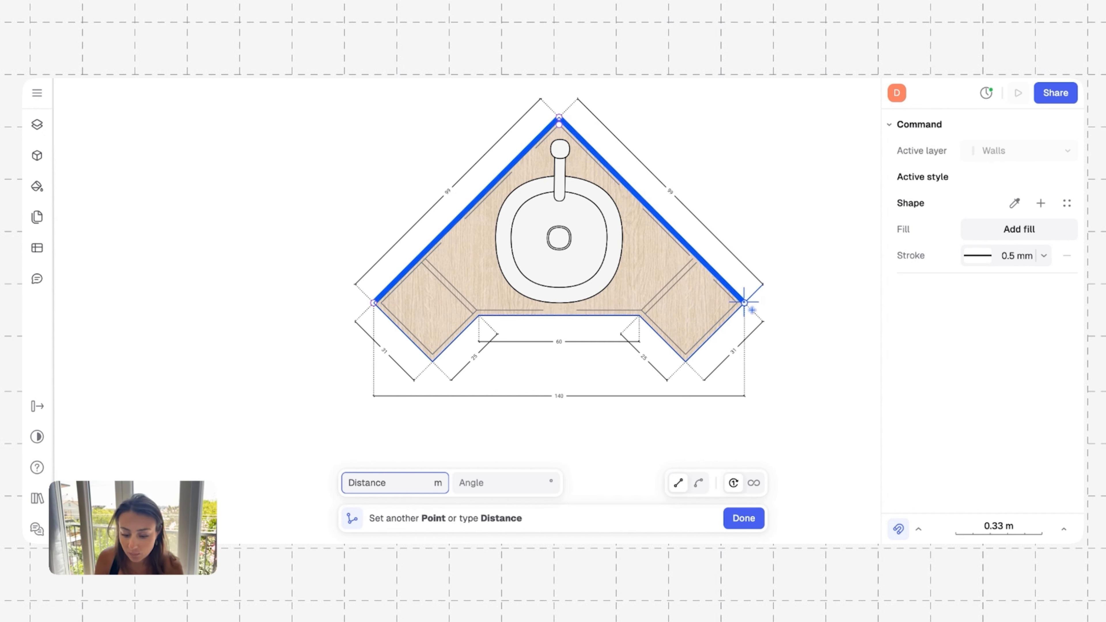
pyautogui.press('Return')
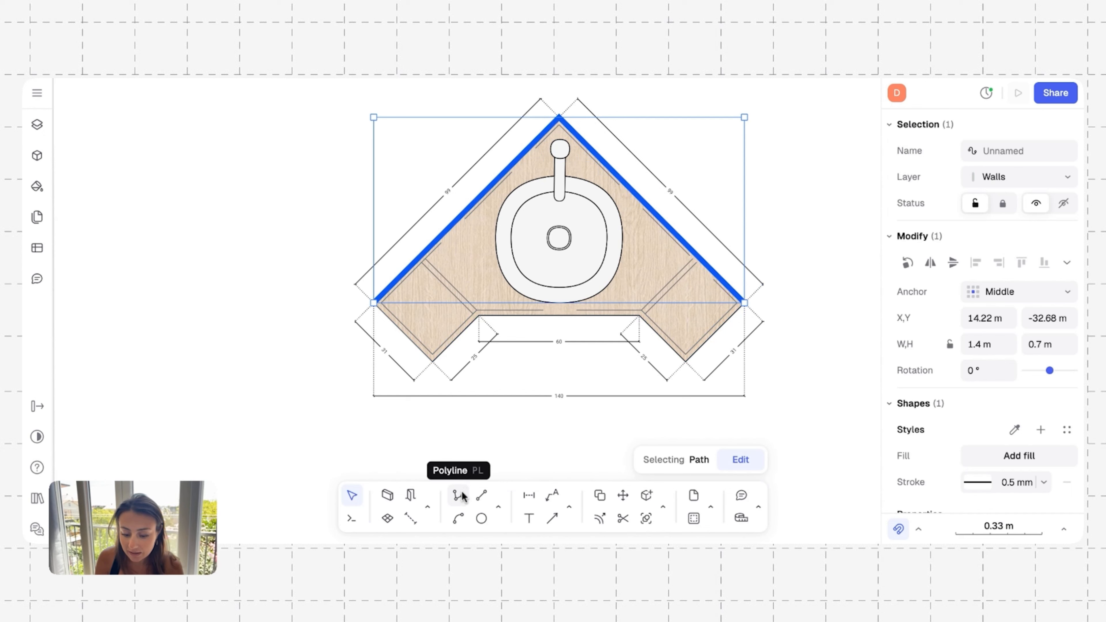
# Step: Trace the left compartment's two outer edges with a polyline from the wall end to the straight front edge
pyautogui.press('p')
pyautogui.press('l')
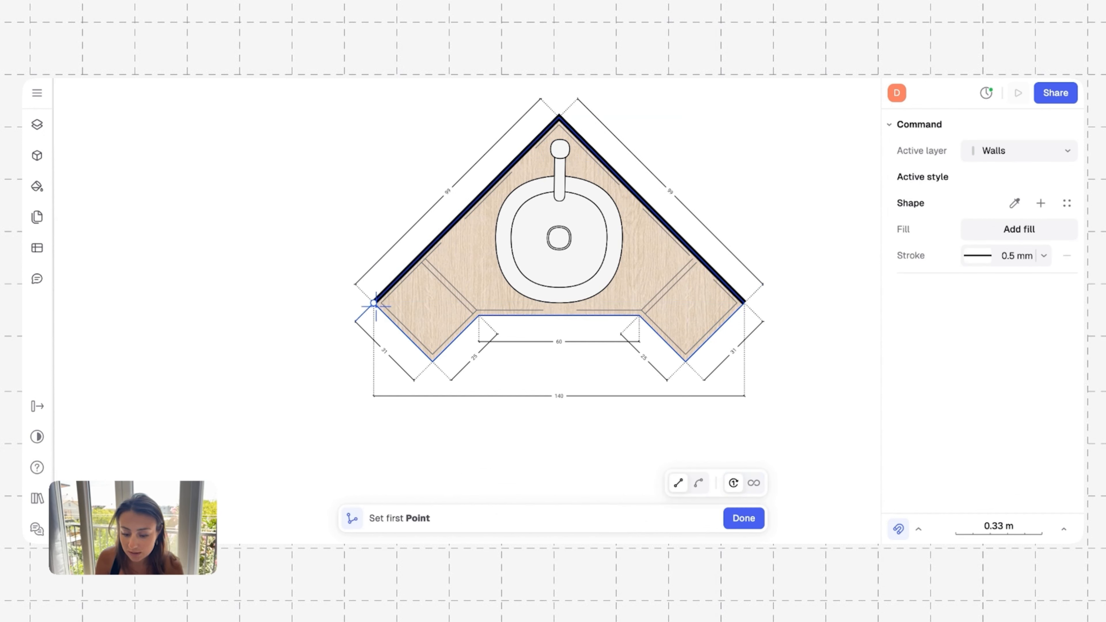
pyautogui.click(374, 303)
pyautogui.click(433, 360)
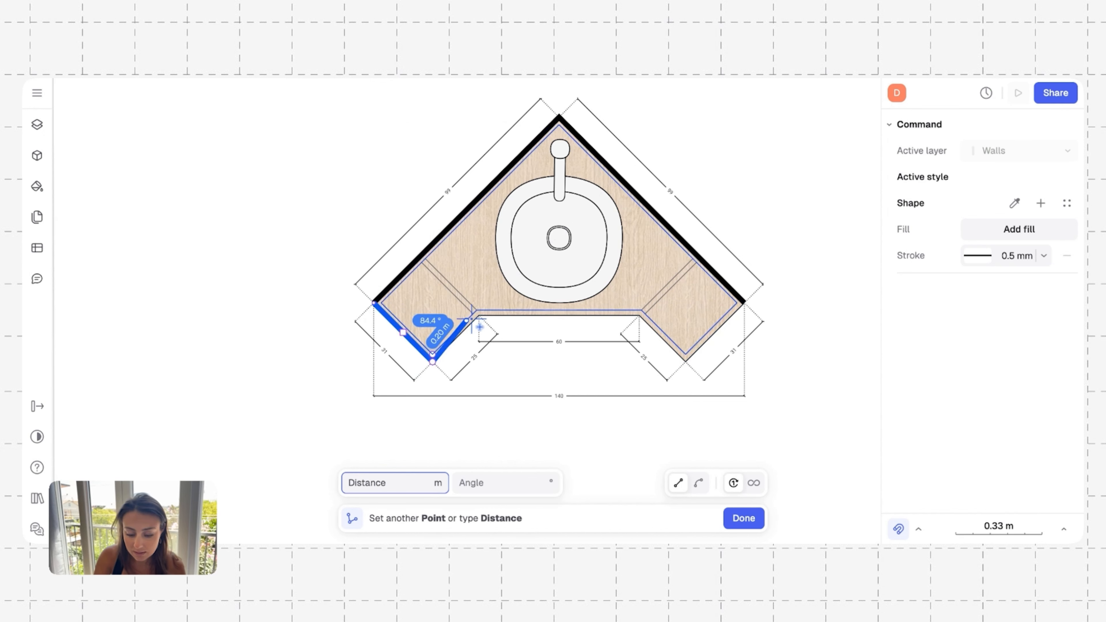
pyautogui.click(478, 317)
pyautogui.press('Return')
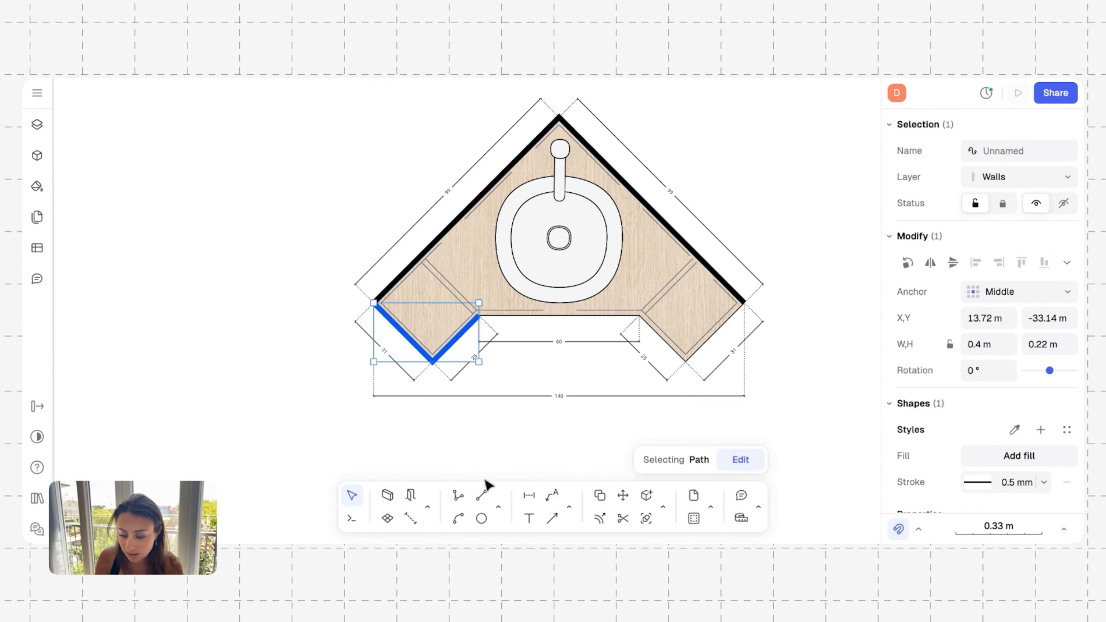
# Step: Trace the right compartment's two outer edges with a polyline from the wall end to the straight front edge
pyautogui.click(459, 496)
pyautogui.click(744, 302)
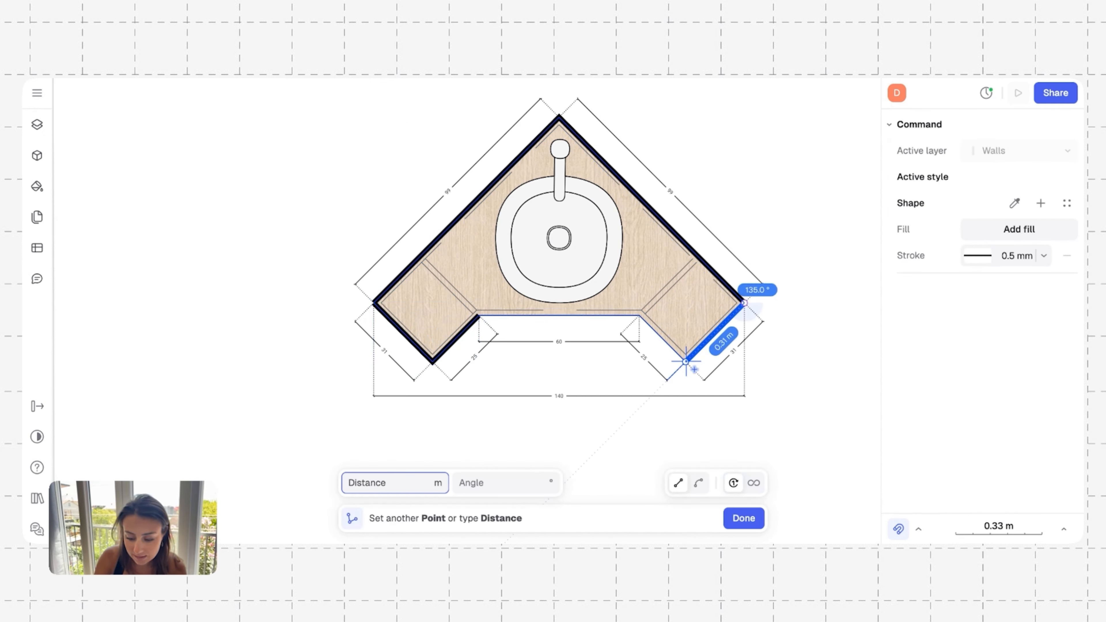
pyautogui.click(686, 362)
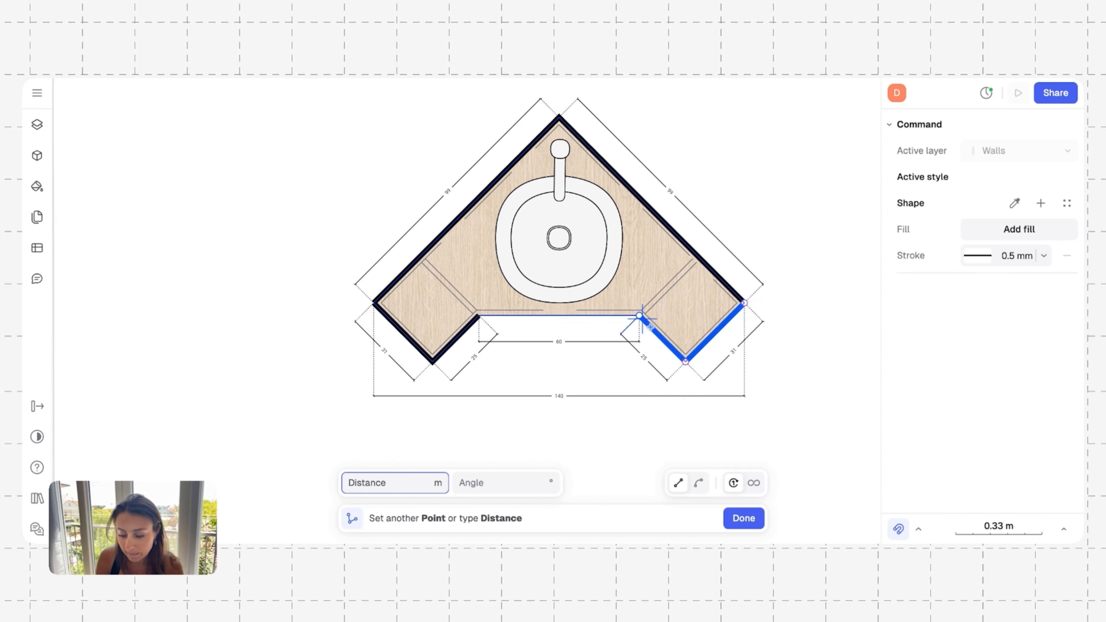
pyautogui.click(639, 316)
pyautogui.press('Return')
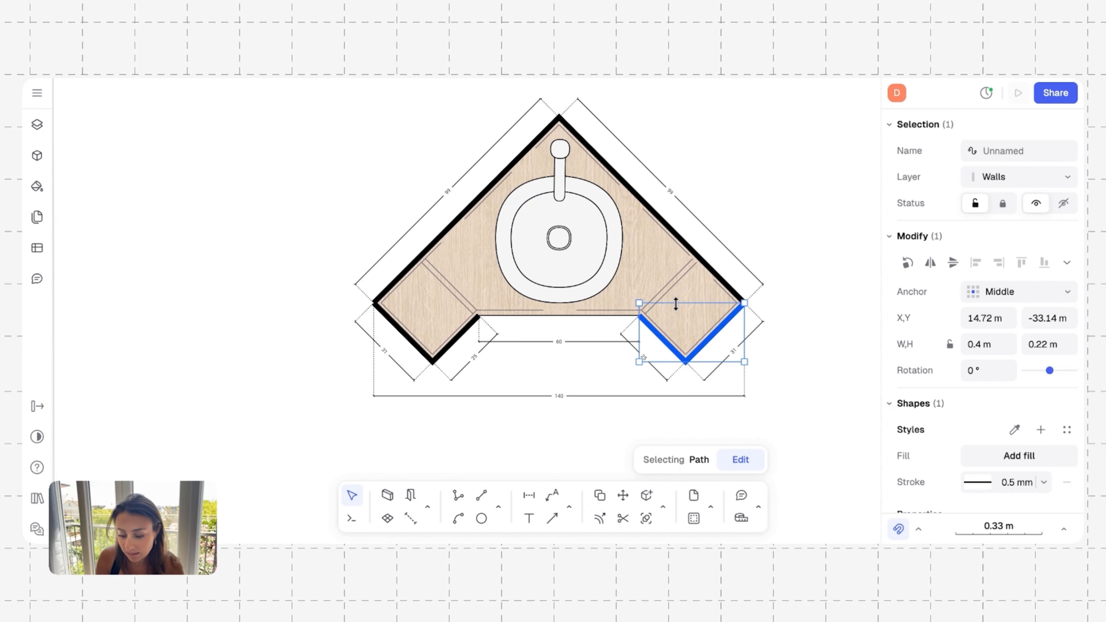
# Step: Fillet the corner of the right compartment's polyline, entering a radius of 10 m
pyautogui.click(664, 507)
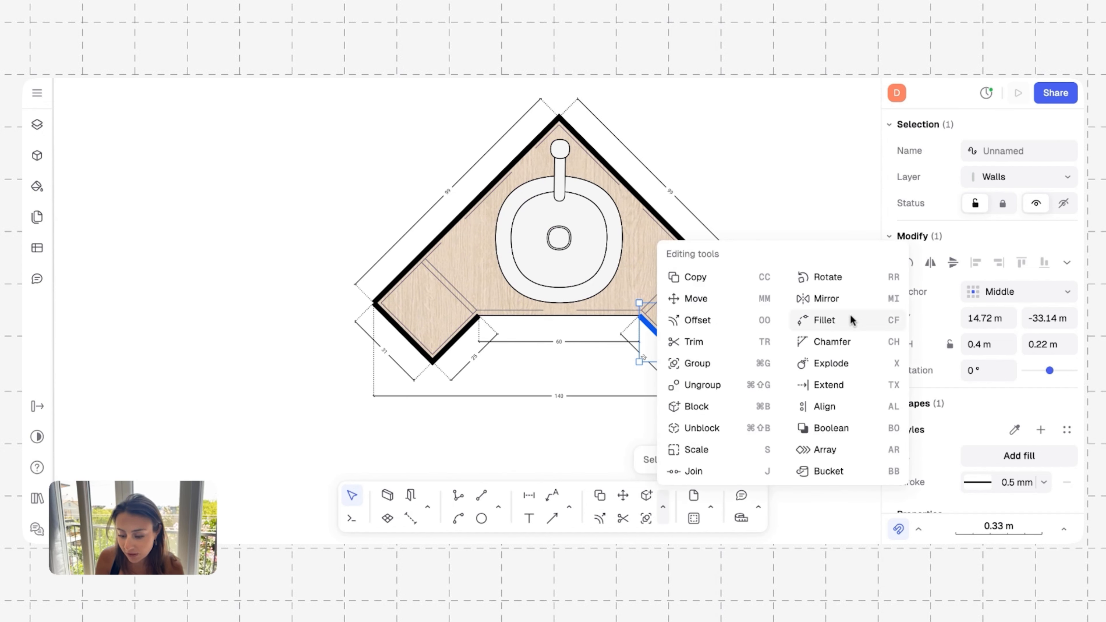
pyautogui.click(846, 321)
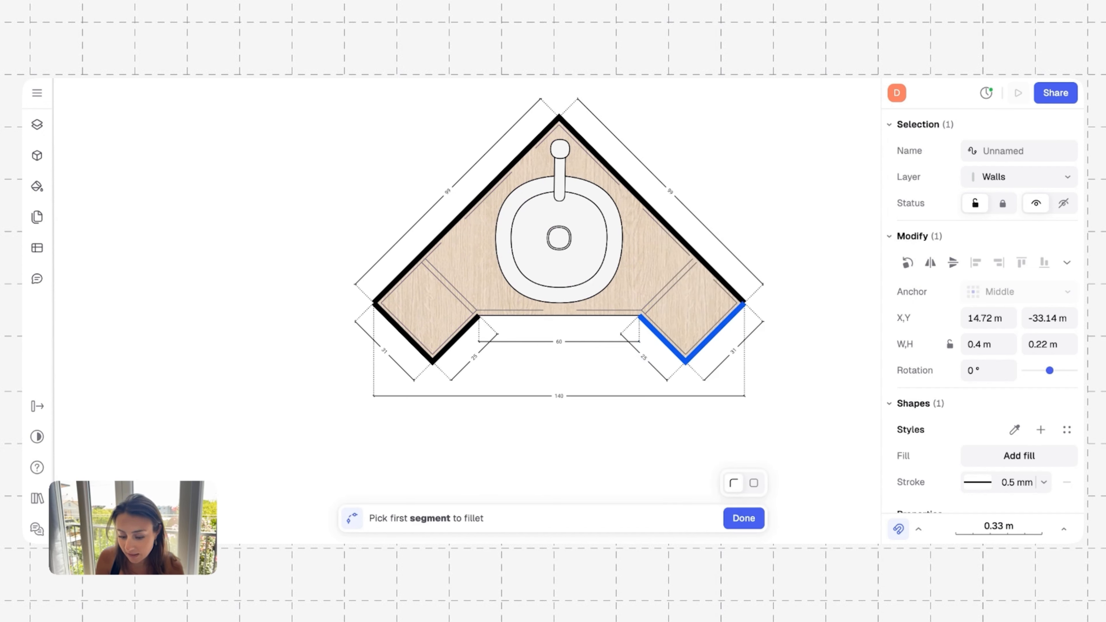
pyautogui.click(667, 345)
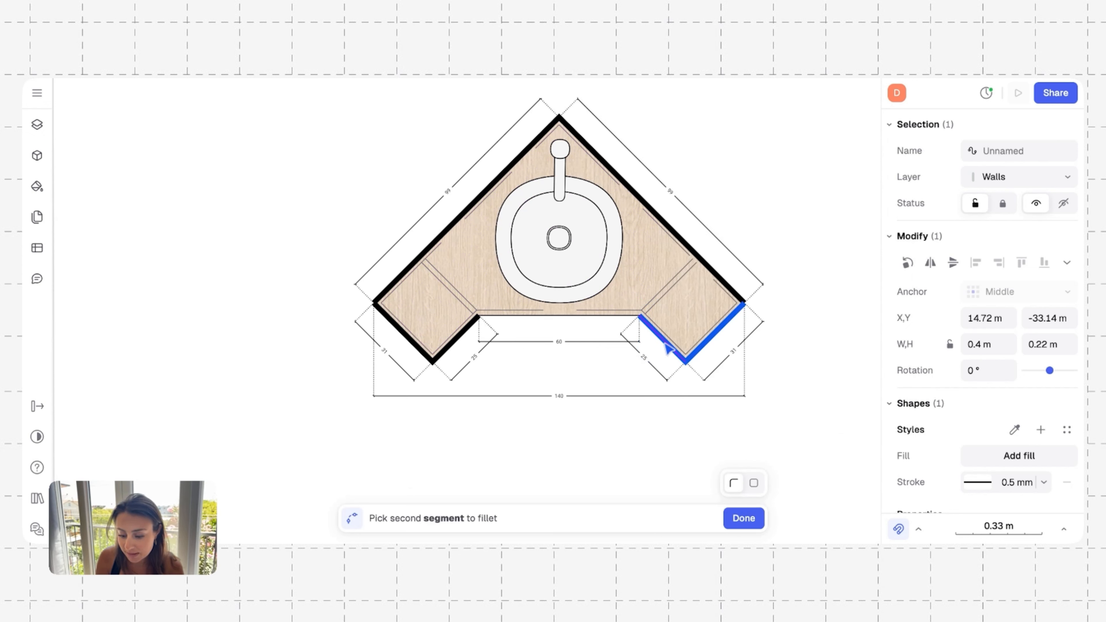
pyautogui.click(706, 353)
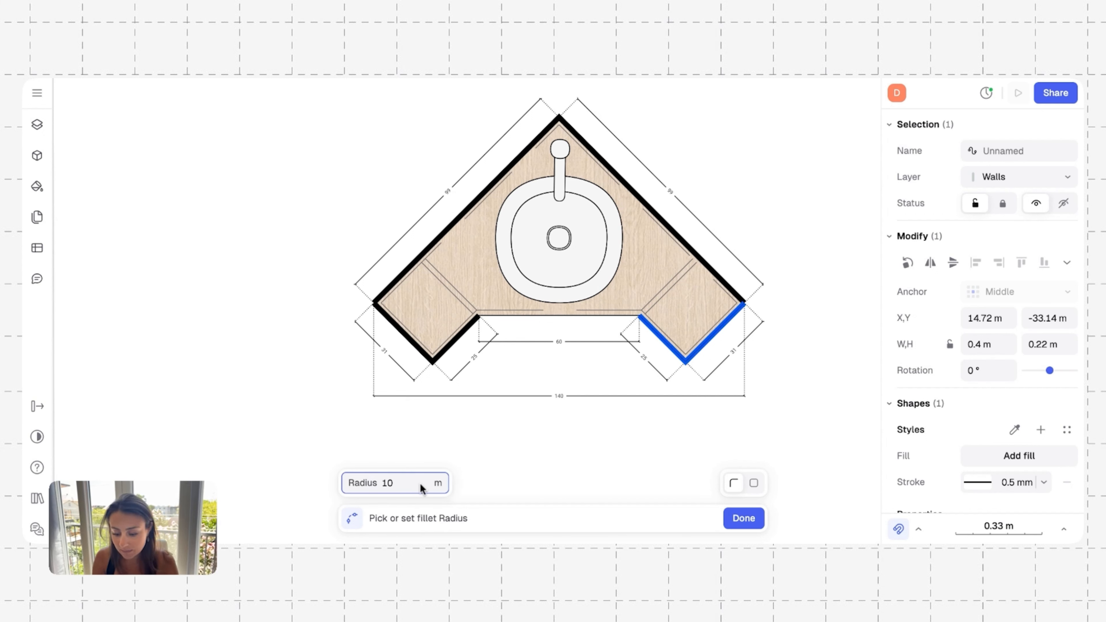
pyautogui.write('10')
pyautogui.click(746, 517)
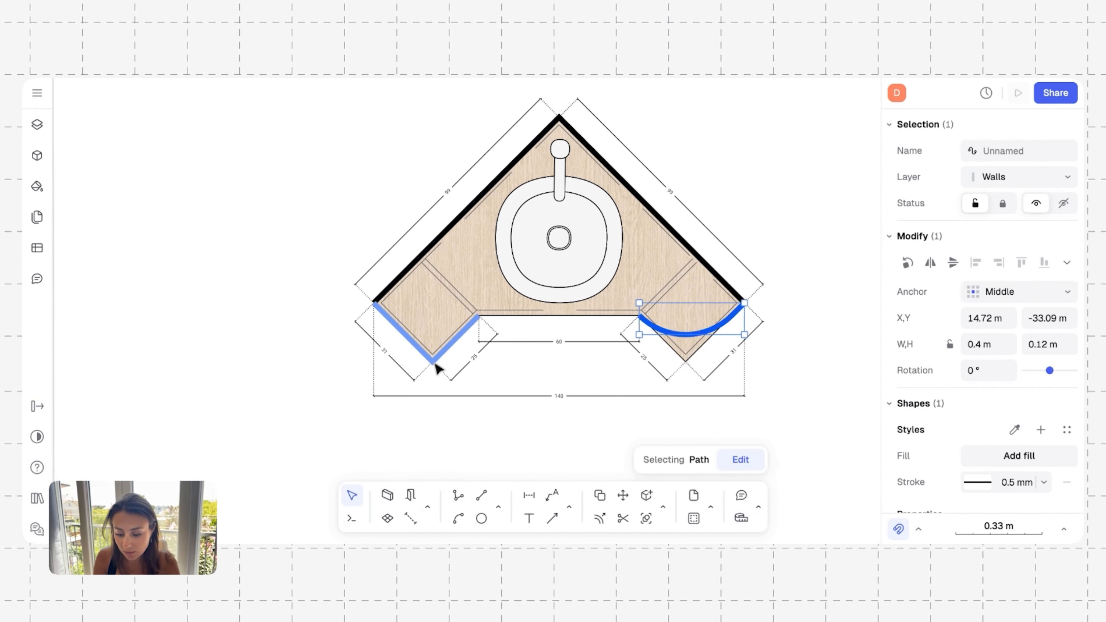
# Step: Fillet the corner of the left compartment's polyline, entering a radius of 10 m
pyautogui.click(423, 354)
pyautogui.click(662, 507)
pyautogui.click(827, 319)
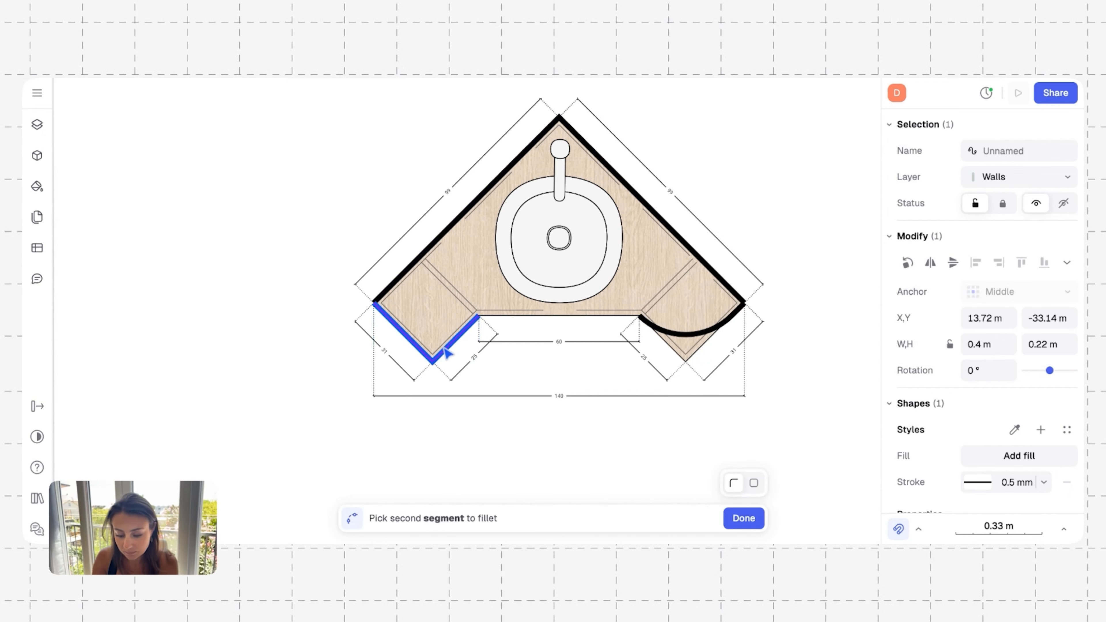
pyautogui.click(446, 351)
pyautogui.write('10')
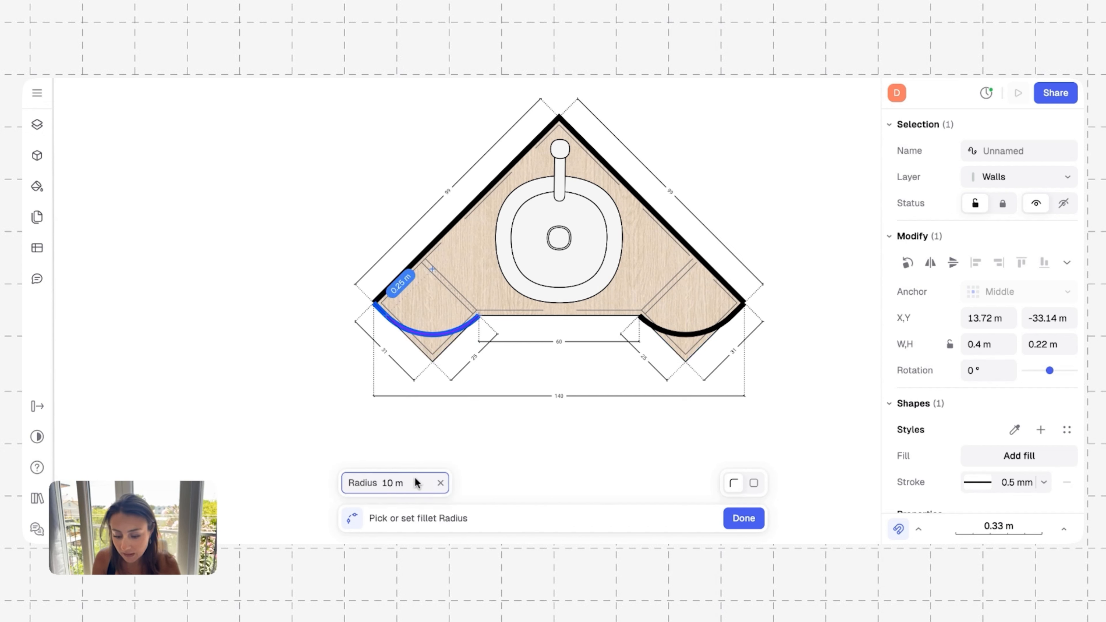
pyautogui.click(742, 517)
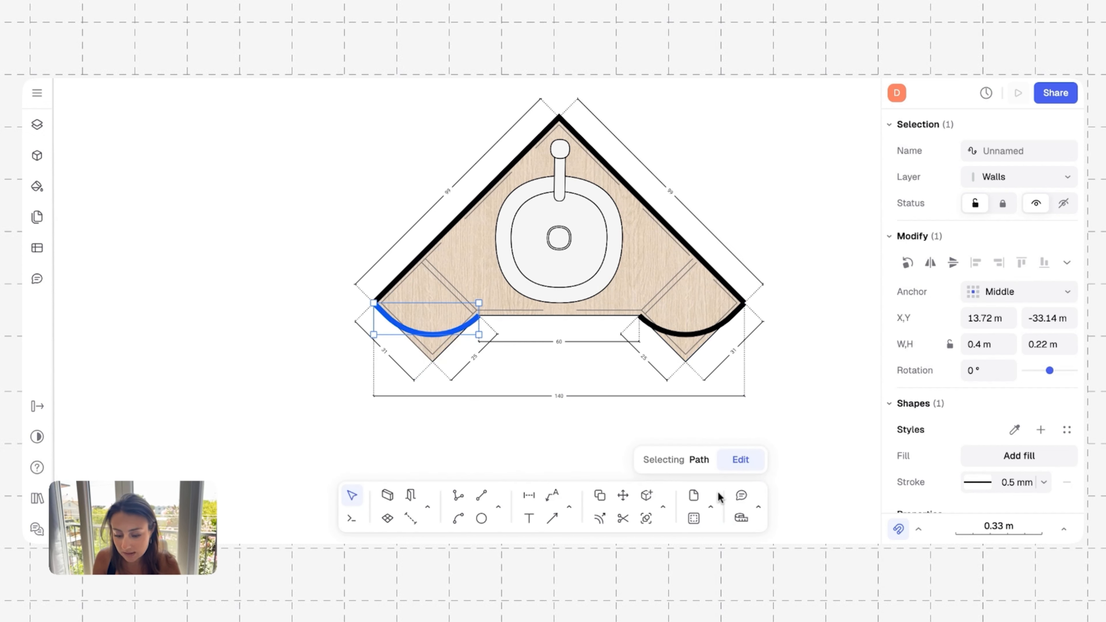
# Step: Draw a straight line along the unit's front edge, joining the inner ends of the two curved compartment outlines
pyautogui.click(479, 497)
pyautogui.click(479, 315)
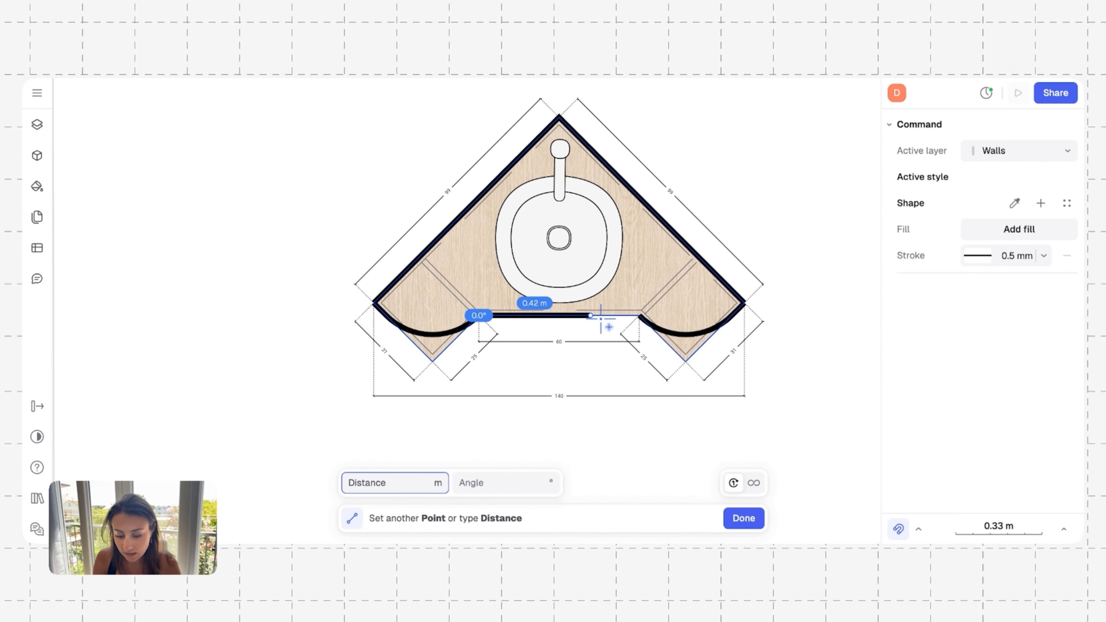
pyautogui.doubleClick(639, 315)
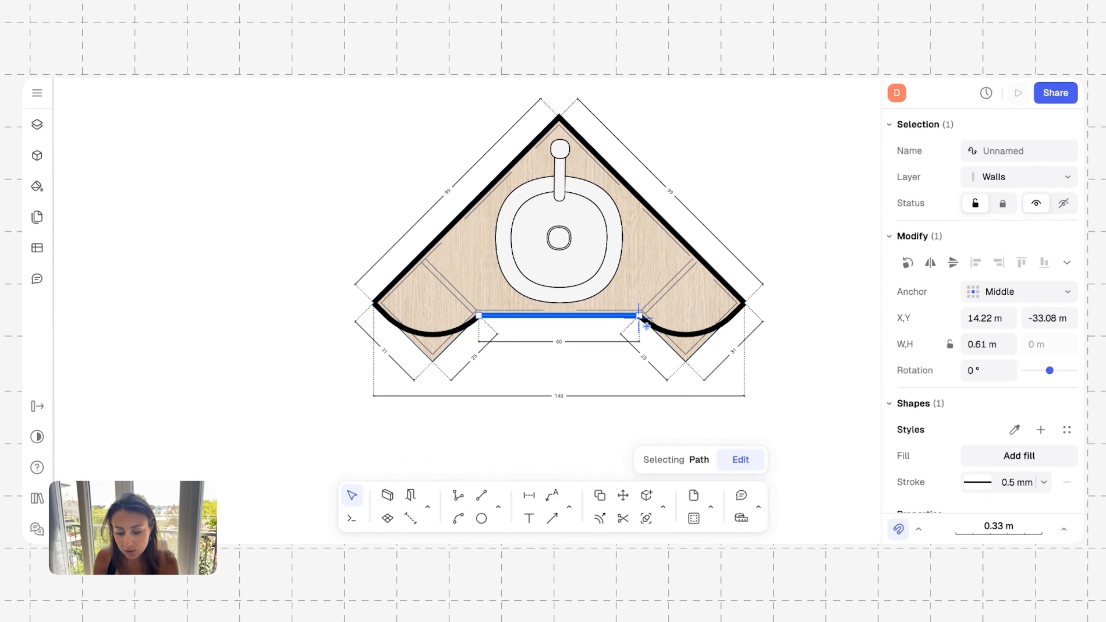
pyautogui.click(527, 457)
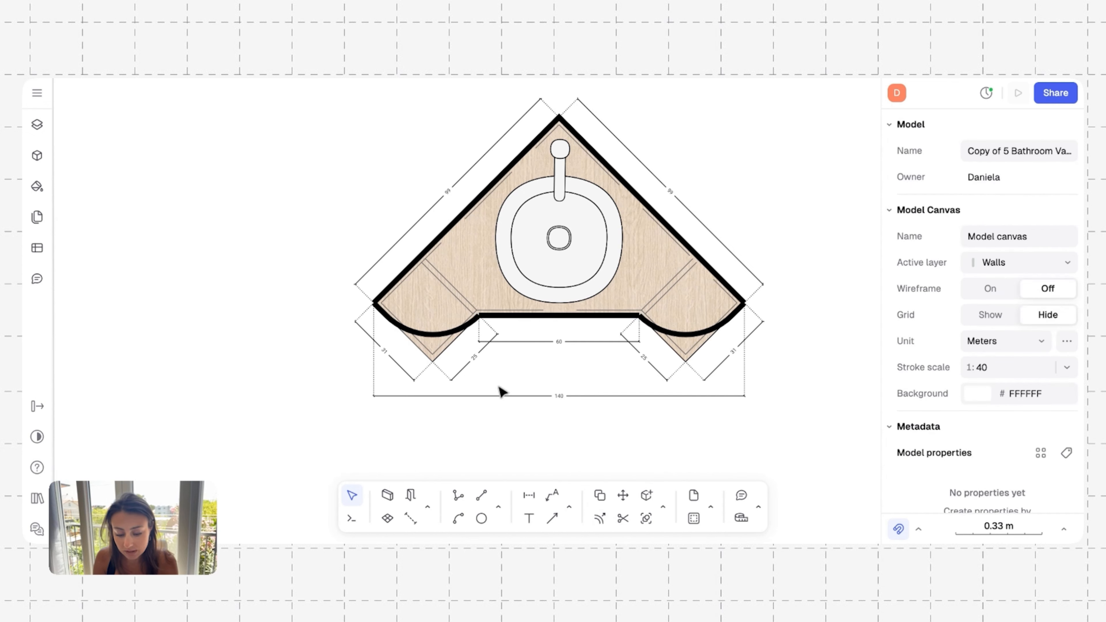
# Step: Join the front line, both curved compartment outlines and the wall outline into one path, and copy the unit's wood texture style onto it
pyautogui.click(498, 321)
pyautogui.keyDown('shift'); pyautogui.click(459, 329); pyautogui.keyUp('shift')
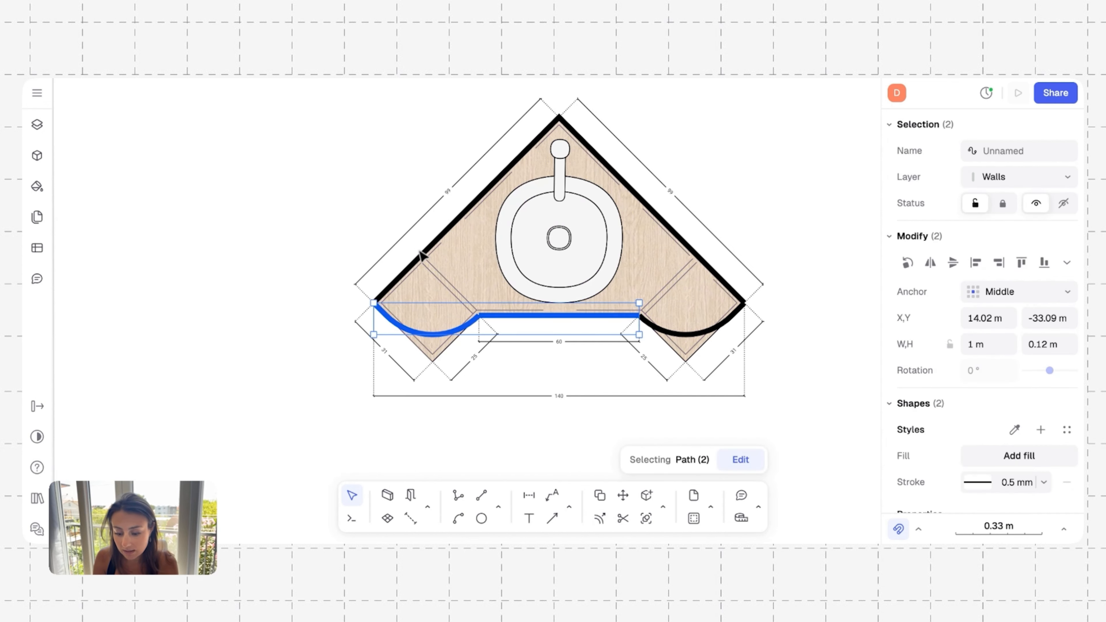
pyautogui.keyDown('shift'); pyautogui.click(424, 260); pyautogui.keyUp('shift')
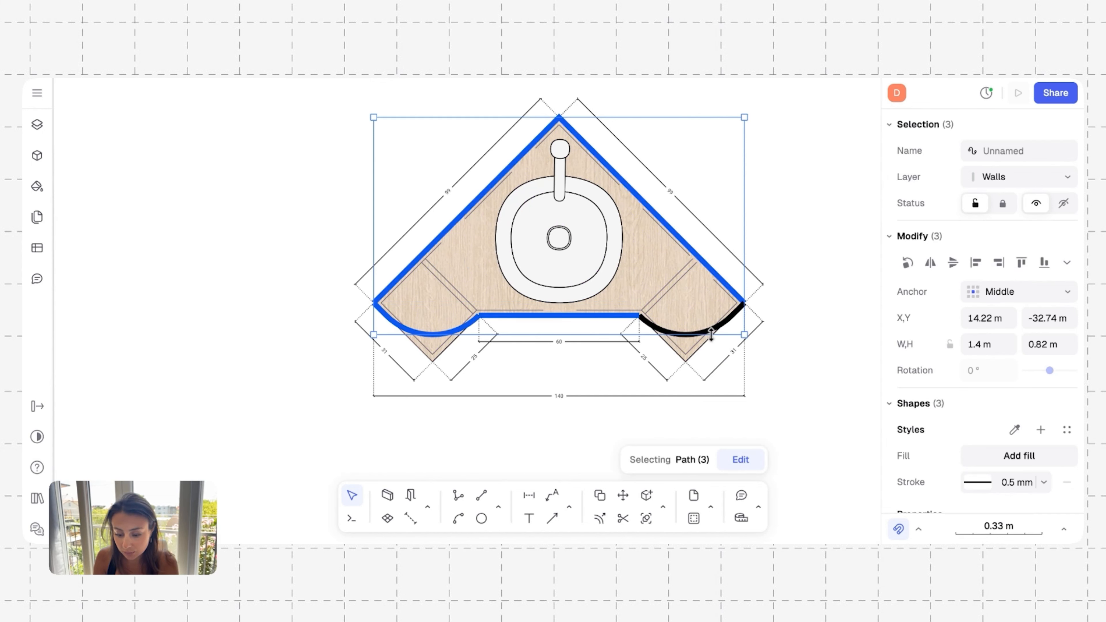
pyautogui.keyDown('shift'); pyautogui.click(720, 328); pyautogui.keyUp('shift')
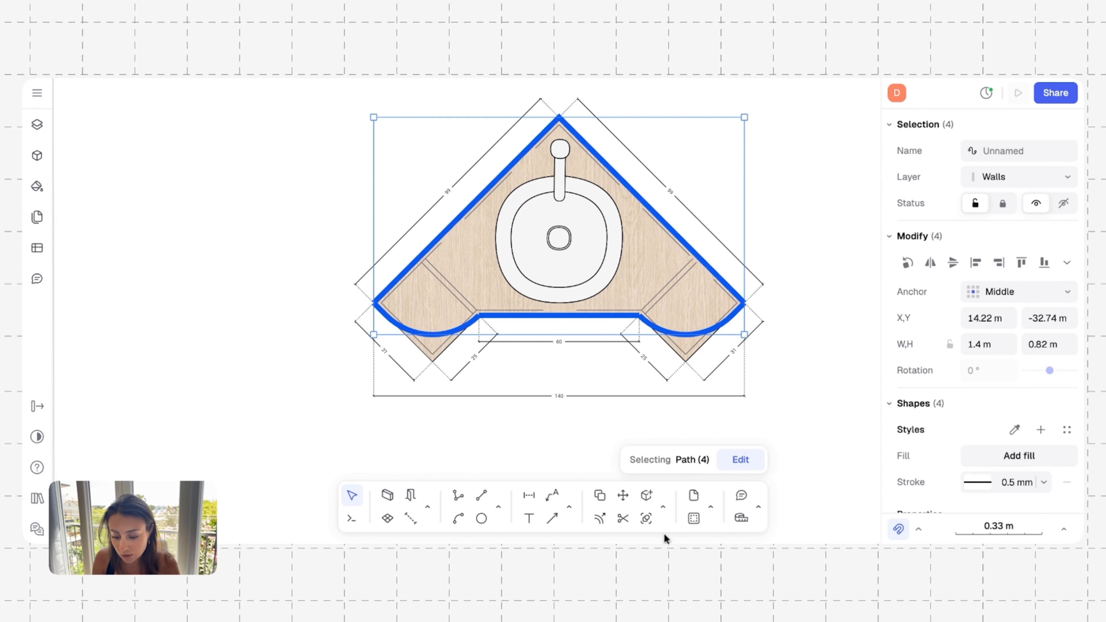
pyautogui.click(661, 510)
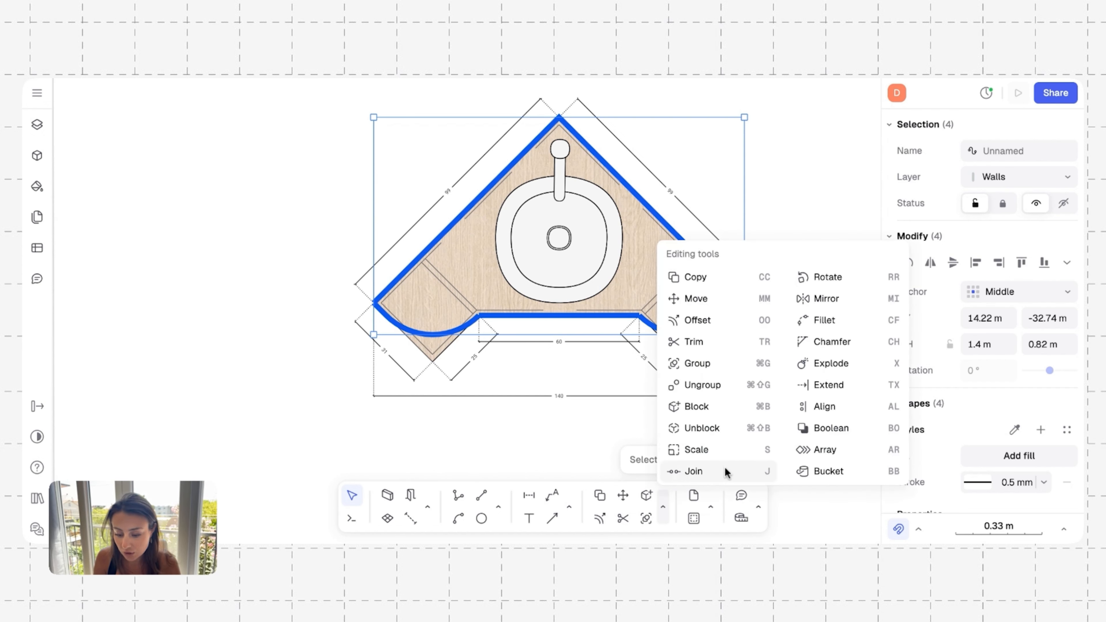
pyautogui.click(693, 471)
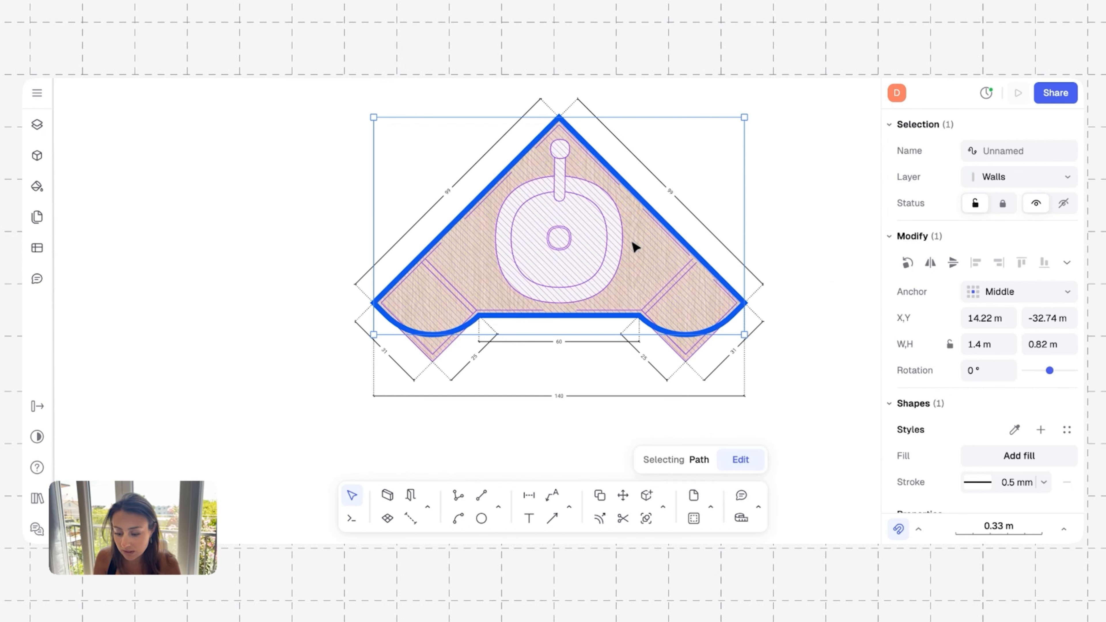
pyautogui.click(1016, 431)
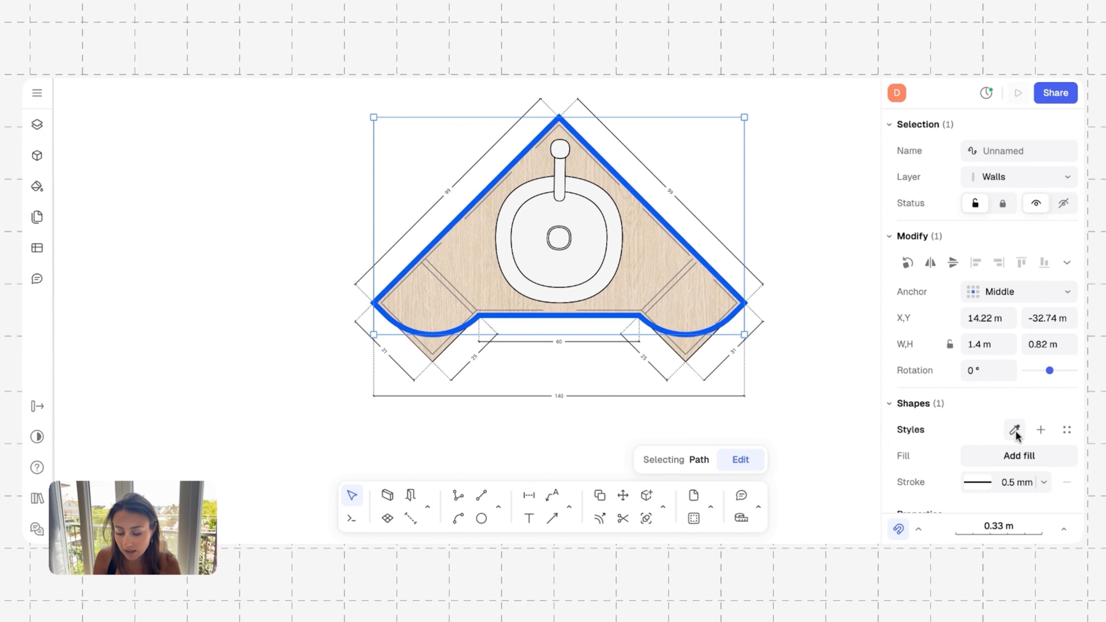
pyautogui.click(655, 268)
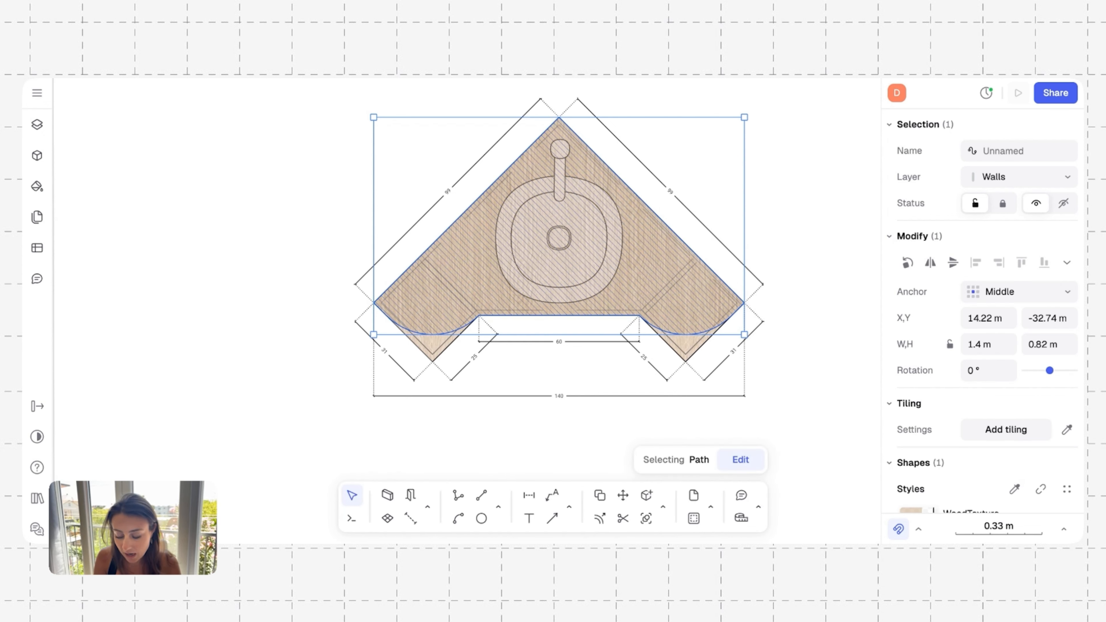
# Step: Edit the corner unit's block, delete its inner and outer pointed countertop outlines, and finish the block edit
pyautogui.click(699, 356)
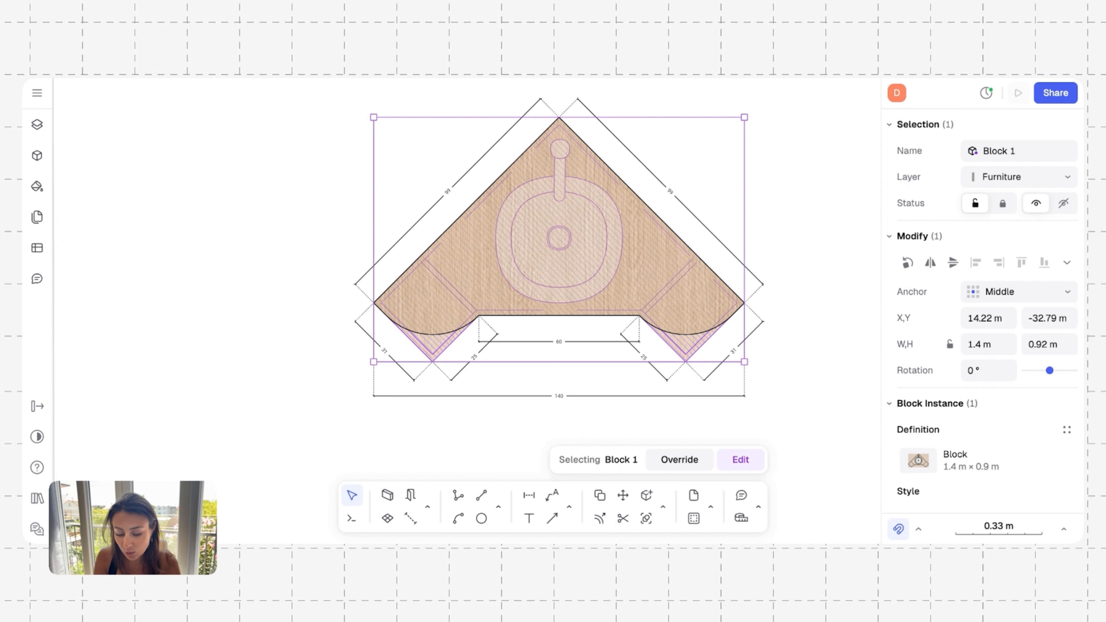
pyautogui.doubleClick(667, 350)
pyautogui.click(444, 354)
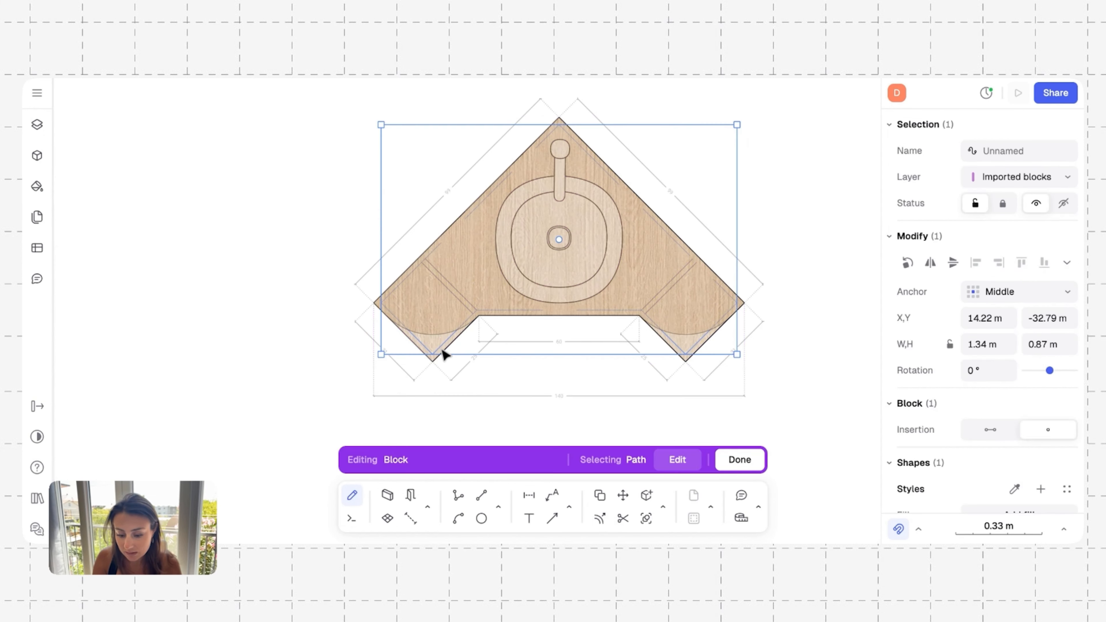
pyautogui.press('Delete')
pyautogui.click(443, 351)
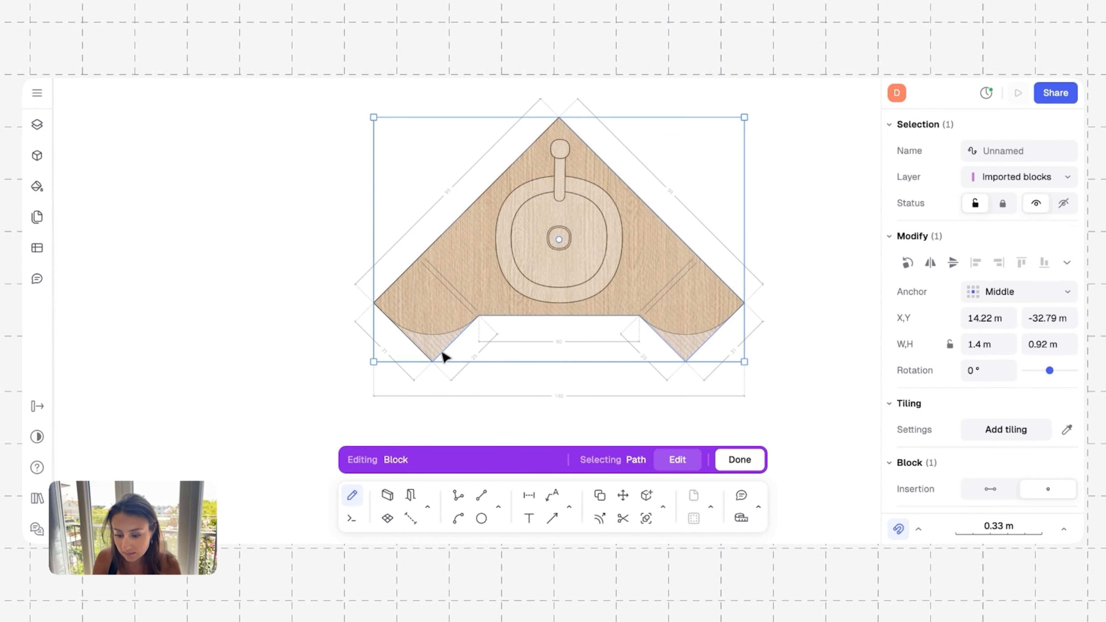
pyautogui.press('Delete')
pyautogui.click(748, 458)
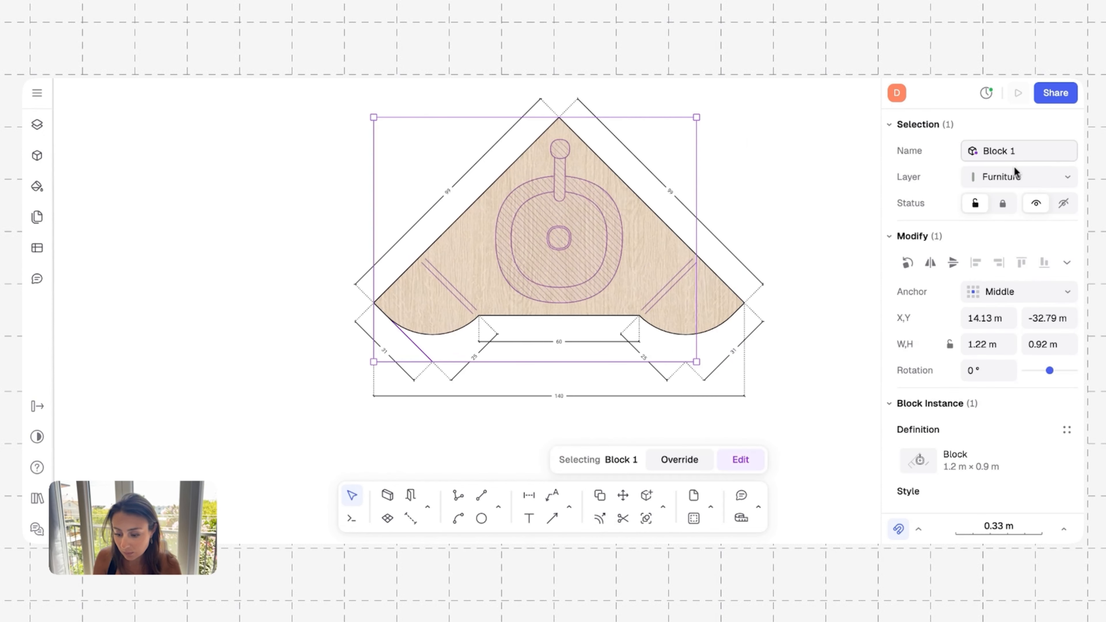
# Step: Open the layer choices for the corner unit's block
pyautogui.click(1060, 182)
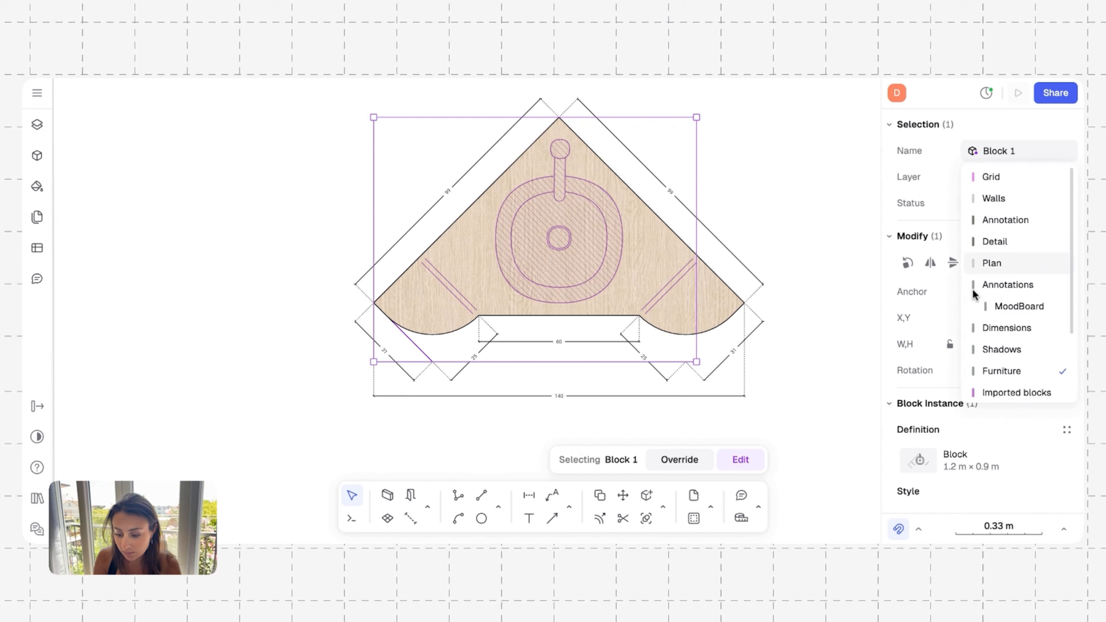
pyautogui.scroll(-2, 1005, 349)
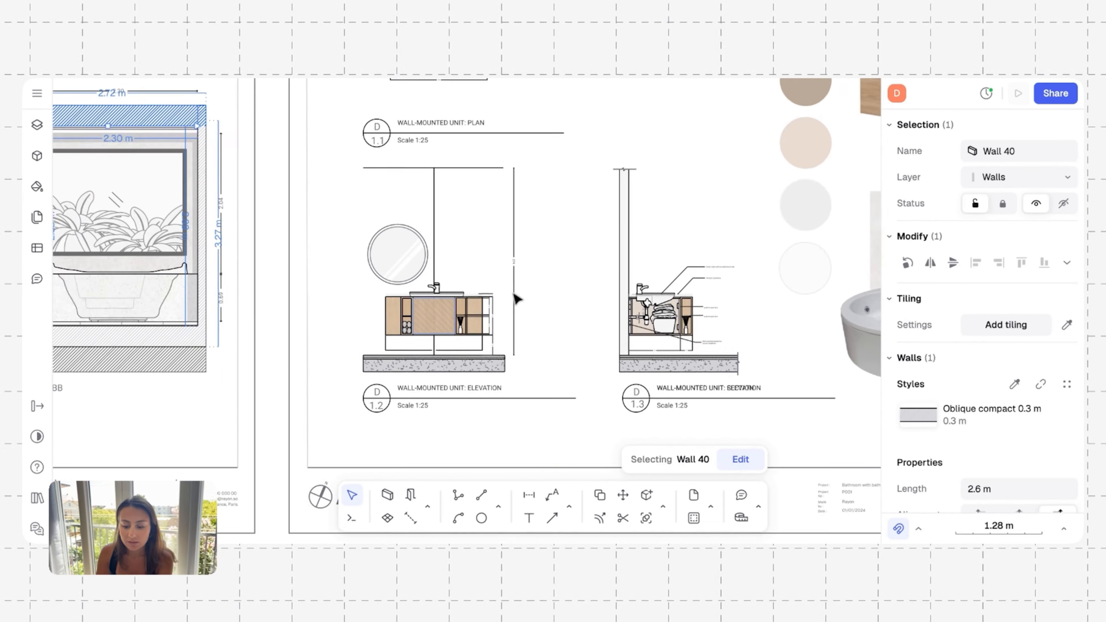
# Step: Examine the wall-mounted unit's elevation, its annotated plumbing and storage section, and the neighbouring colour and material mood board
pyautogui.hscroll(3, 513, 298)
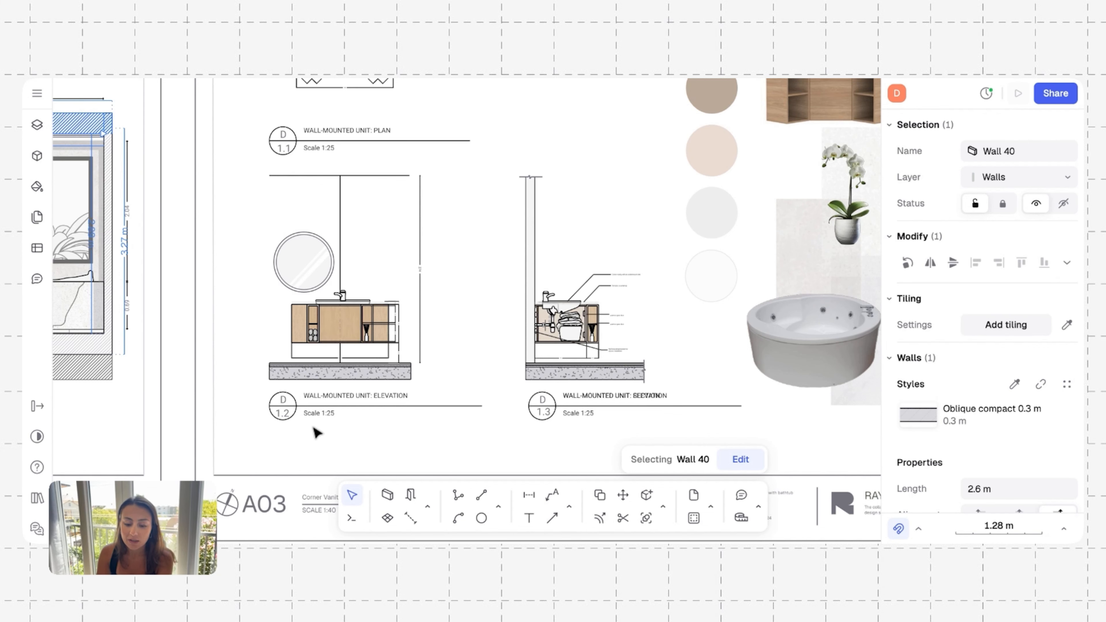
pyautogui.scroll(2, 343, 387)
pyautogui.scroll(1, 343, 386)
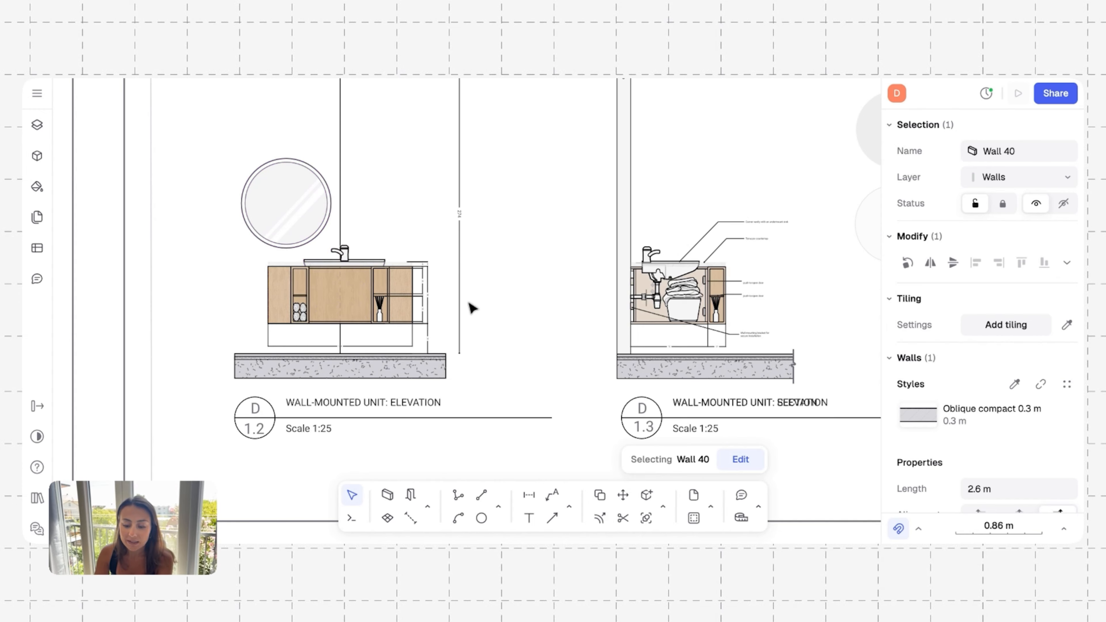
pyautogui.hscroll(10, 472, 308)
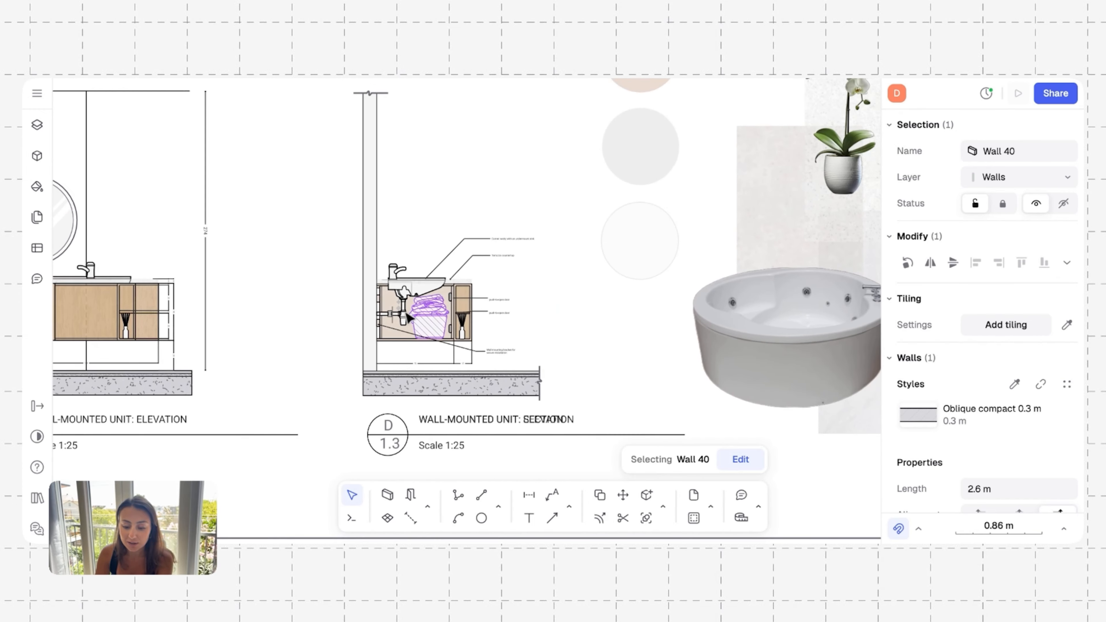
pyautogui.keyDown('ctrl'); pyautogui.scroll(10, 473, 308); pyautogui.keyUp('ctrl')
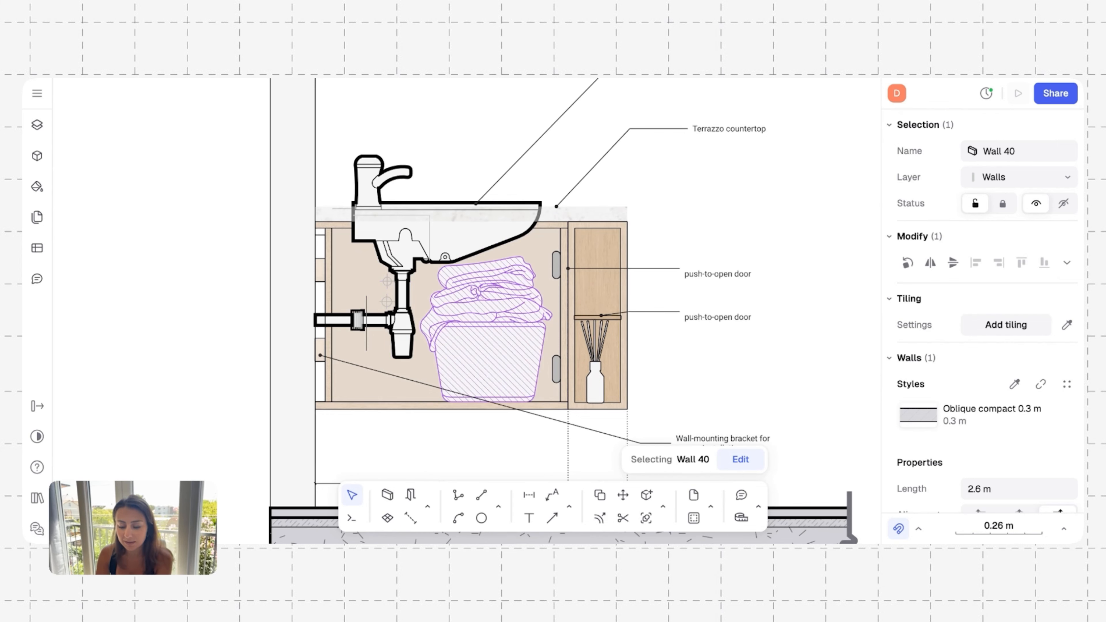
pyautogui.scroll(-2, 380, 450)
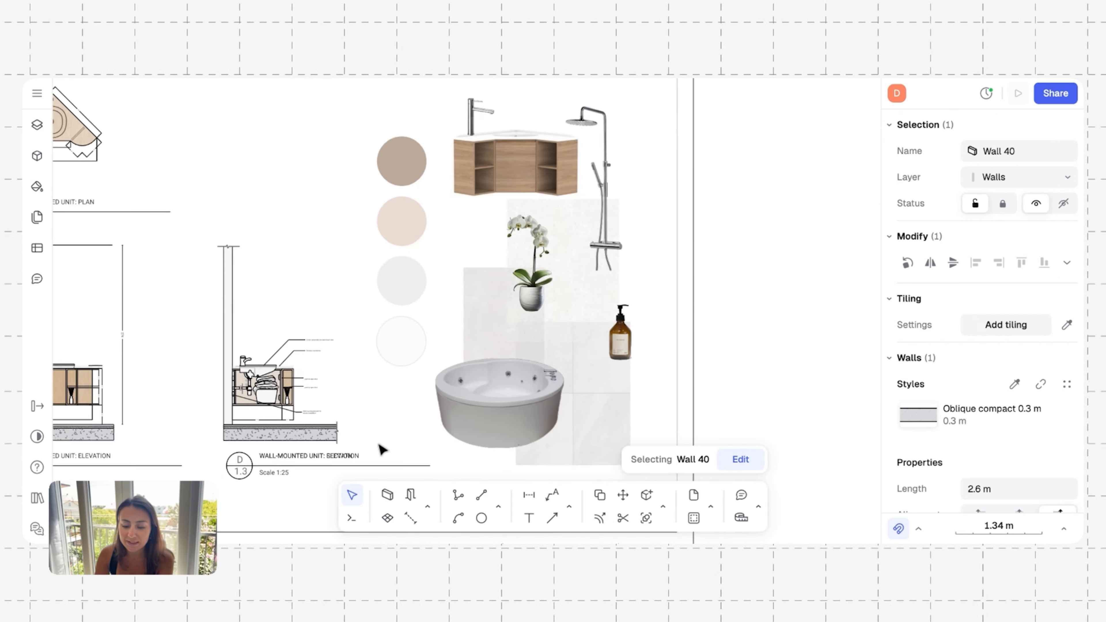
pyautogui.hscroll(-2, 381, 450)
pyautogui.hscroll(3, 381, 449)
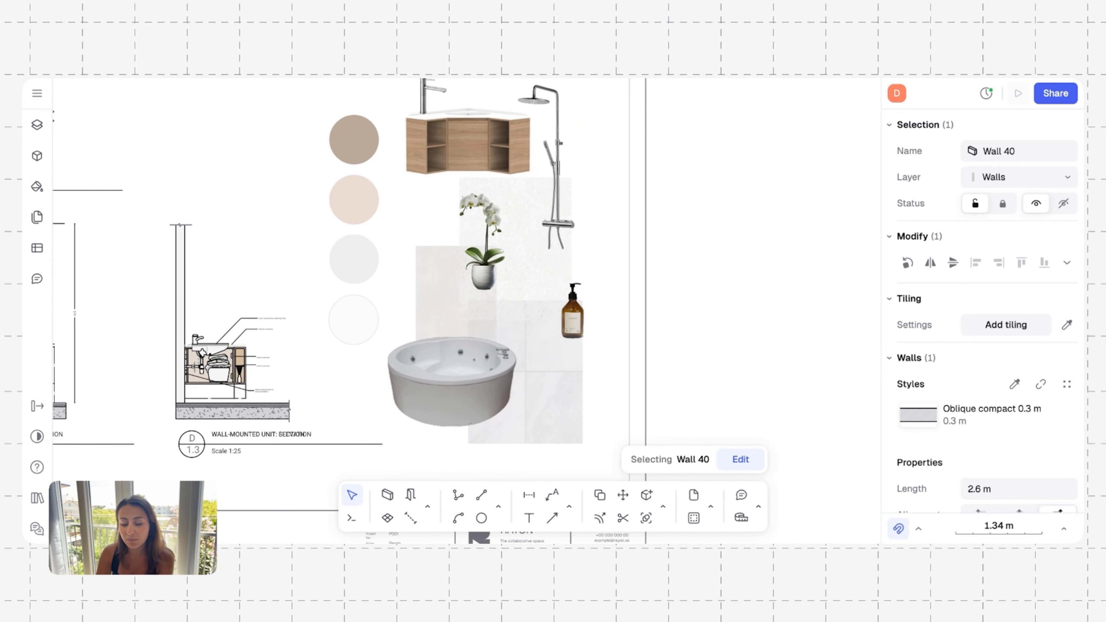
pyautogui.scroll(2, 391, 419)
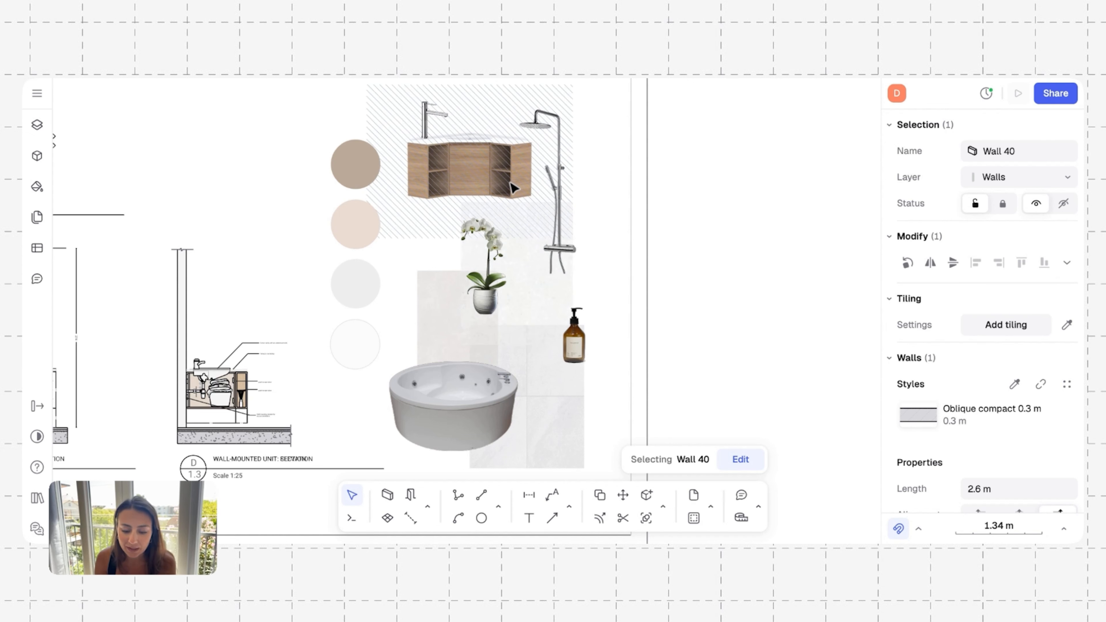
pyautogui.hscroll(-10, 323, 354)
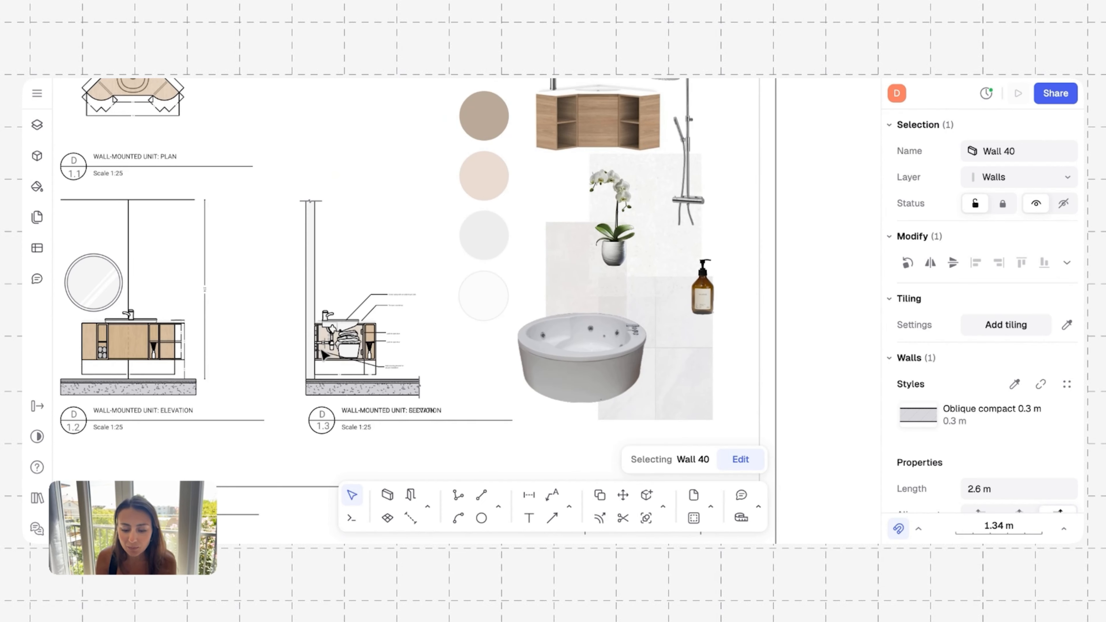
pyautogui.hscroll(-2, 324, 355)
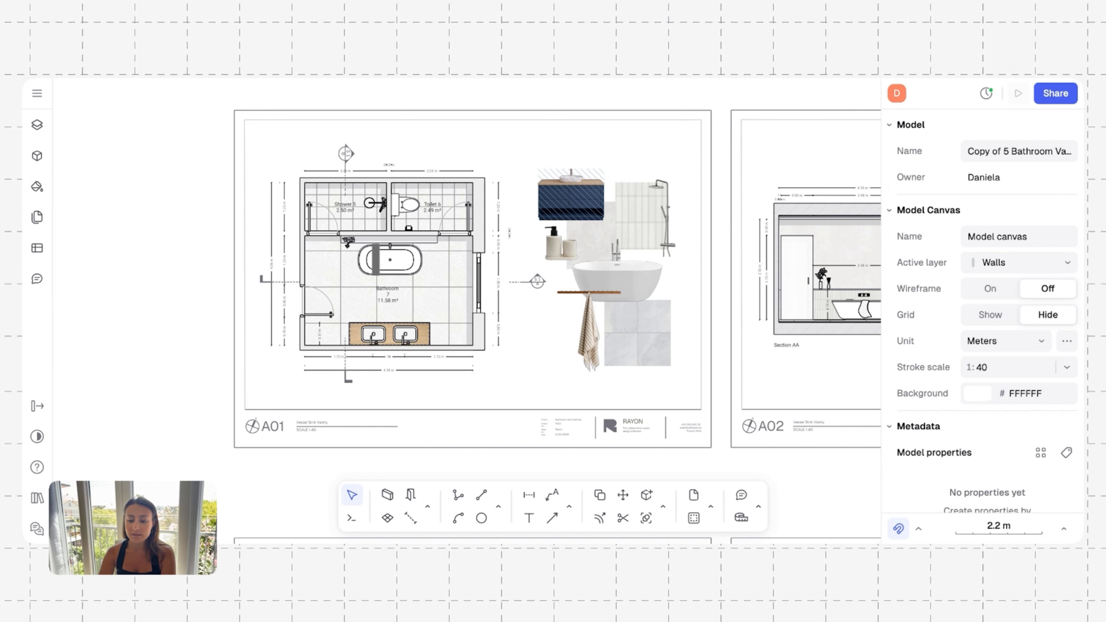
# Step: Examine sheet A01's mood board, focusing on the navy vanity with its wooden countertop and vessel sink
pyautogui.hscroll(2, 466, 296)
pyautogui.scroll(1, 467, 296)
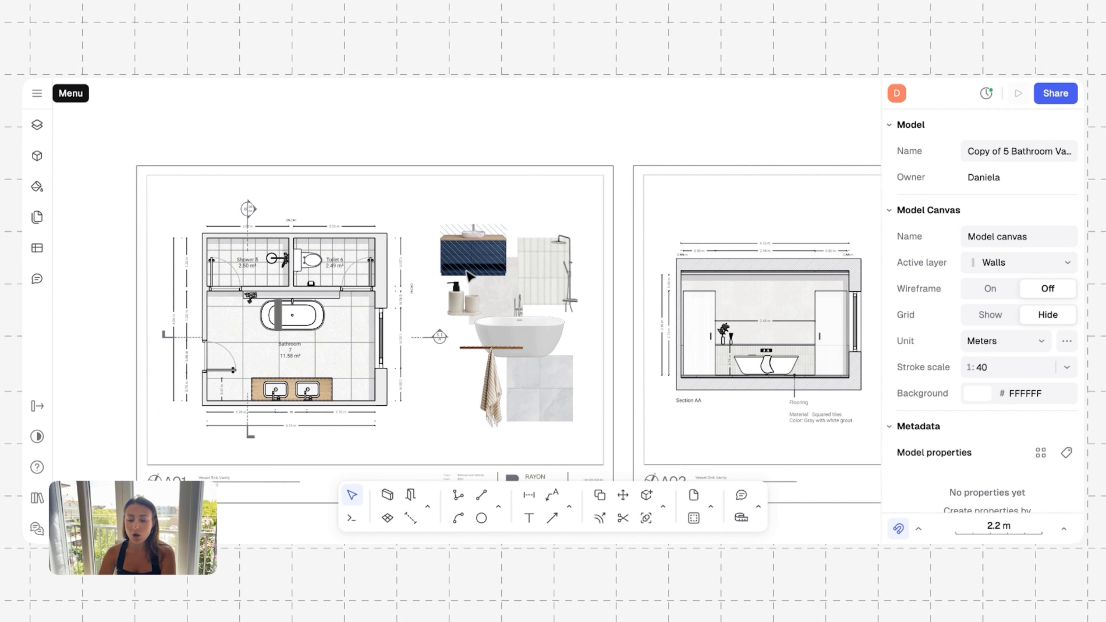
pyautogui.keyDown('ctrl'); pyautogui.scroll(5, 470, 266); pyautogui.keyUp('ctrl')
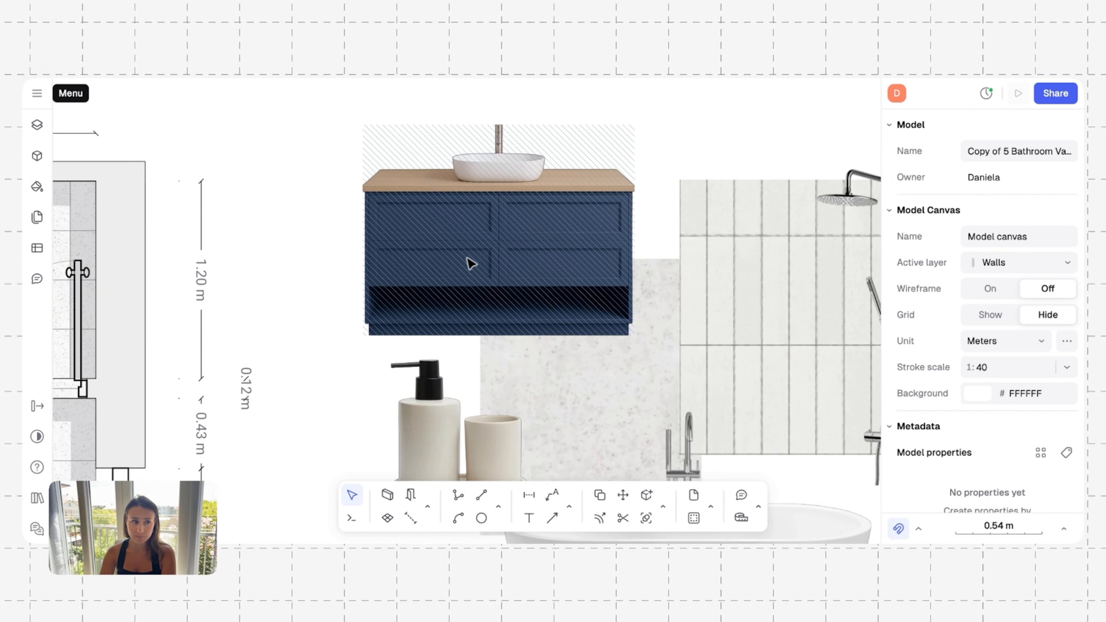
pyautogui.keyDown('ctrl'); pyautogui.scroll(1, 470, 264); pyautogui.keyUp('ctrl')
pyautogui.scroll(1, 470, 263)
pyautogui.hscroll(1, 470, 263)
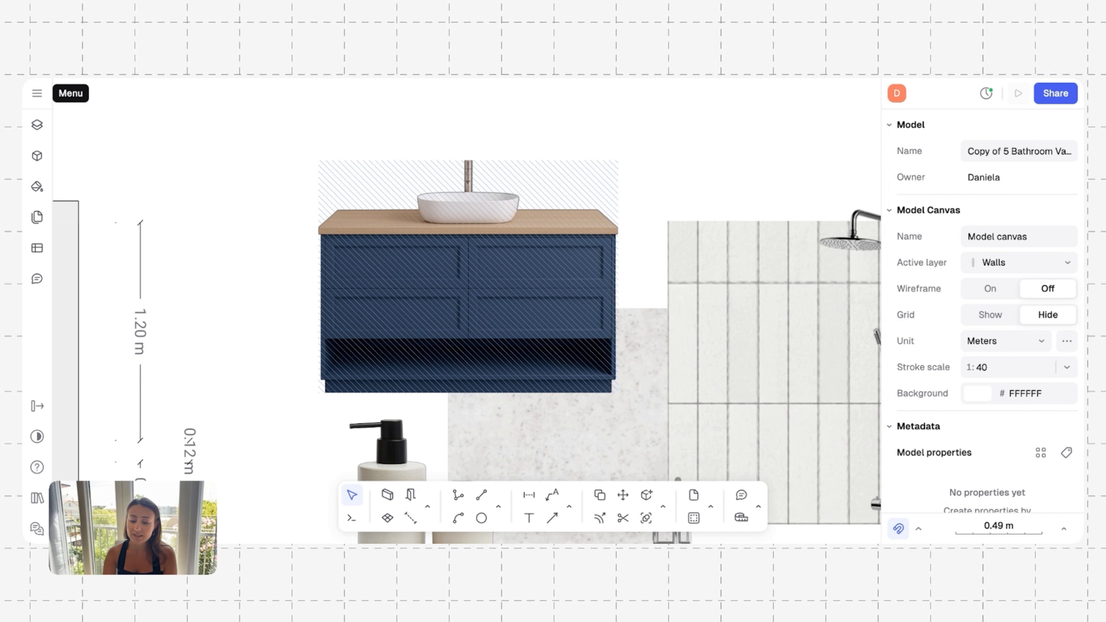
pyautogui.keyDown('ctrl'); pyautogui.scroll(-3, 256, 256); pyautogui.keyUp('ctrl')
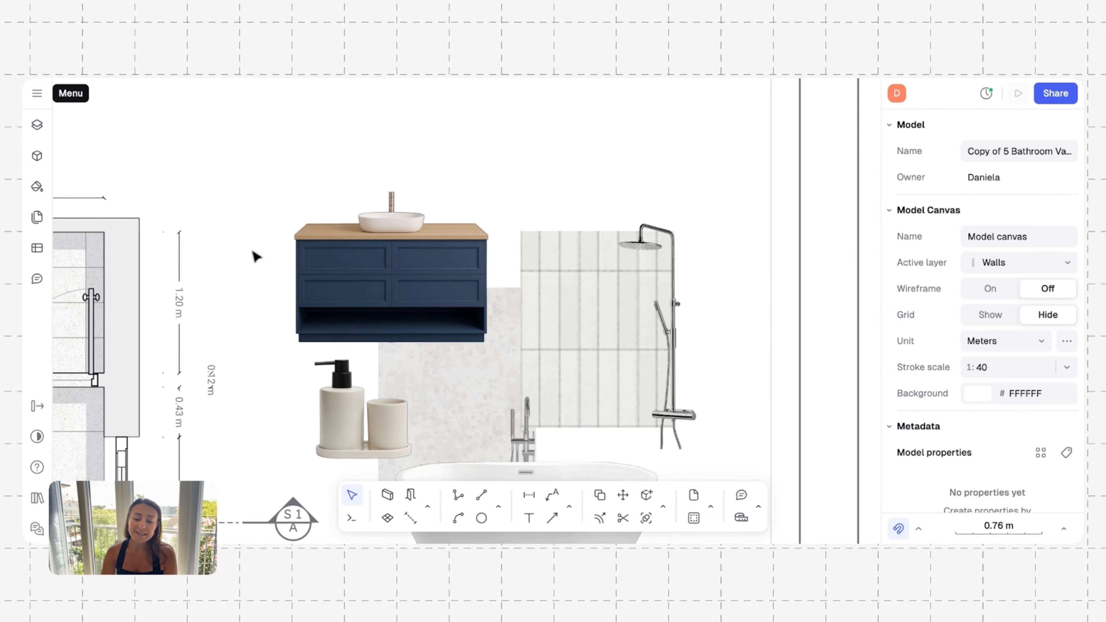
pyautogui.hscroll(-8, 256, 256)
pyautogui.hscroll(1, 256, 257)
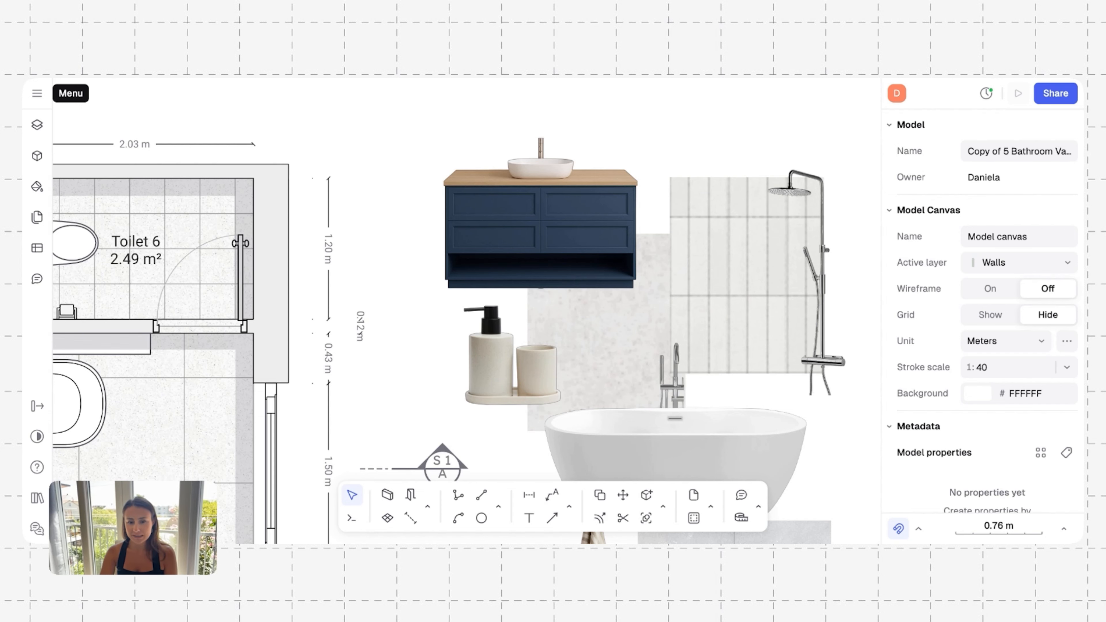
# Step: Examine sheet A01's bathroom floor plan from the shower and toilet down to the double-sink vanity, comparing it with the mood board
pyautogui.keyDown('ctrl'); pyautogui.scroll(-6, 229, 309); pyautogui.keyUp('ctrl')
pyautogui.scroll(-2, 229, 311)
pyautogui.hscroll(-5, 229, 311)
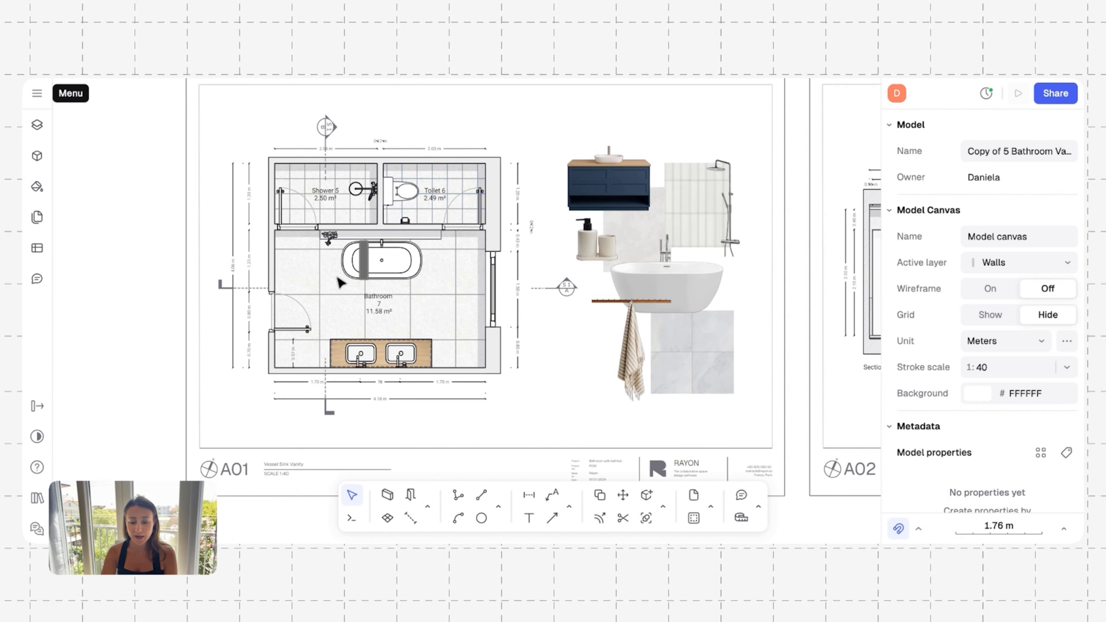
pyautogui.keyDown('ctrl'); pyautogui.scroll(6, 340, 282); pyautogui.keyUp('ctrl')
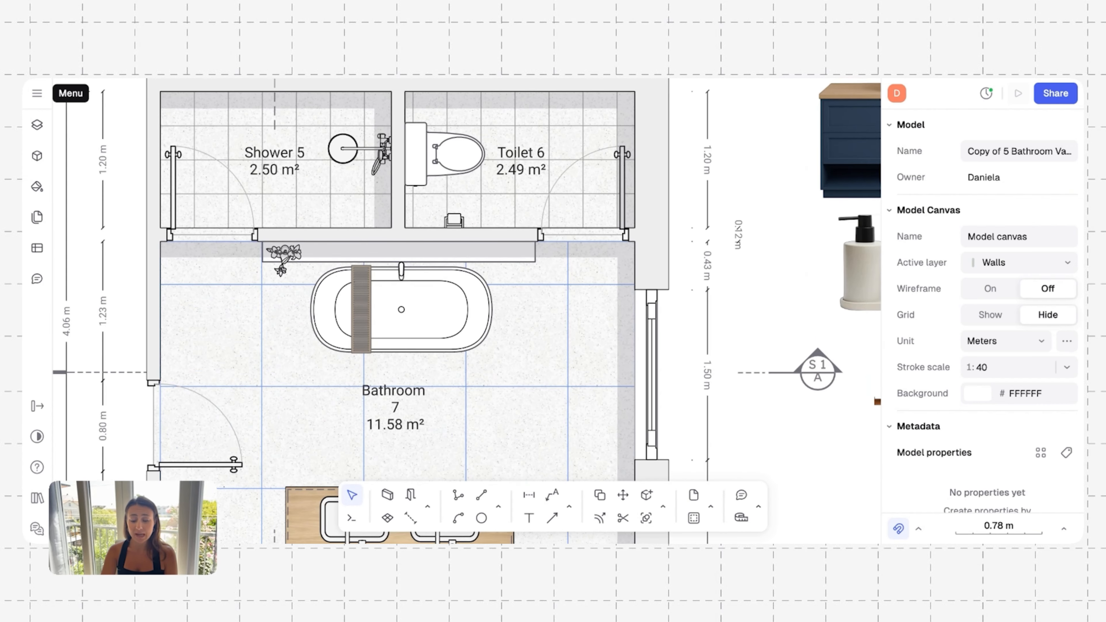
pyautogui.scroll(-1, 340, 282)
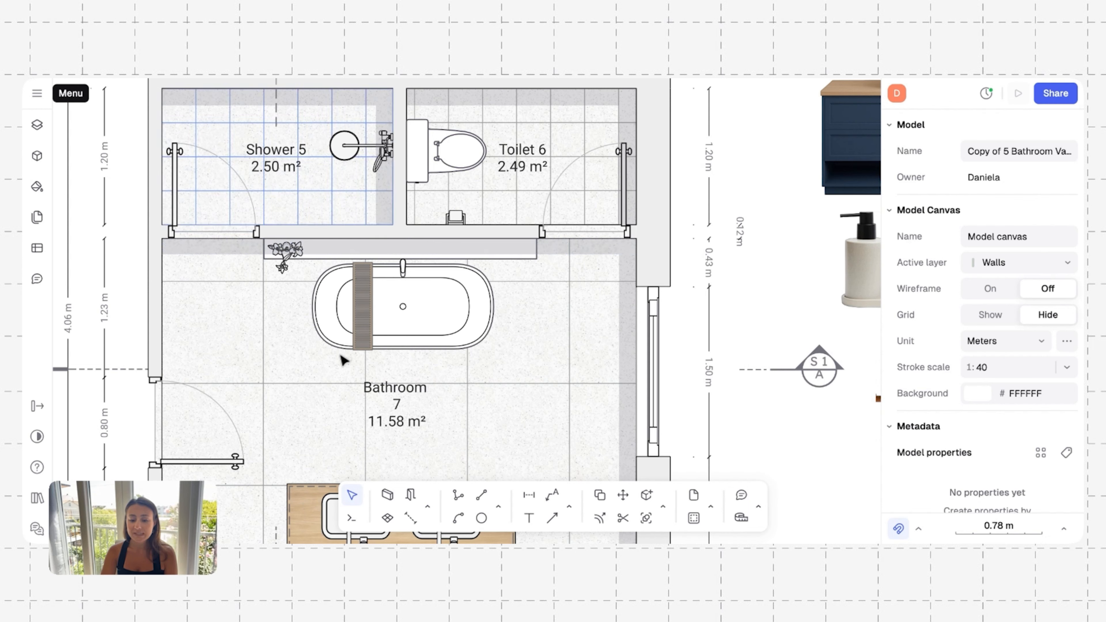
pyautogui.scroll(-5, 344, 360)
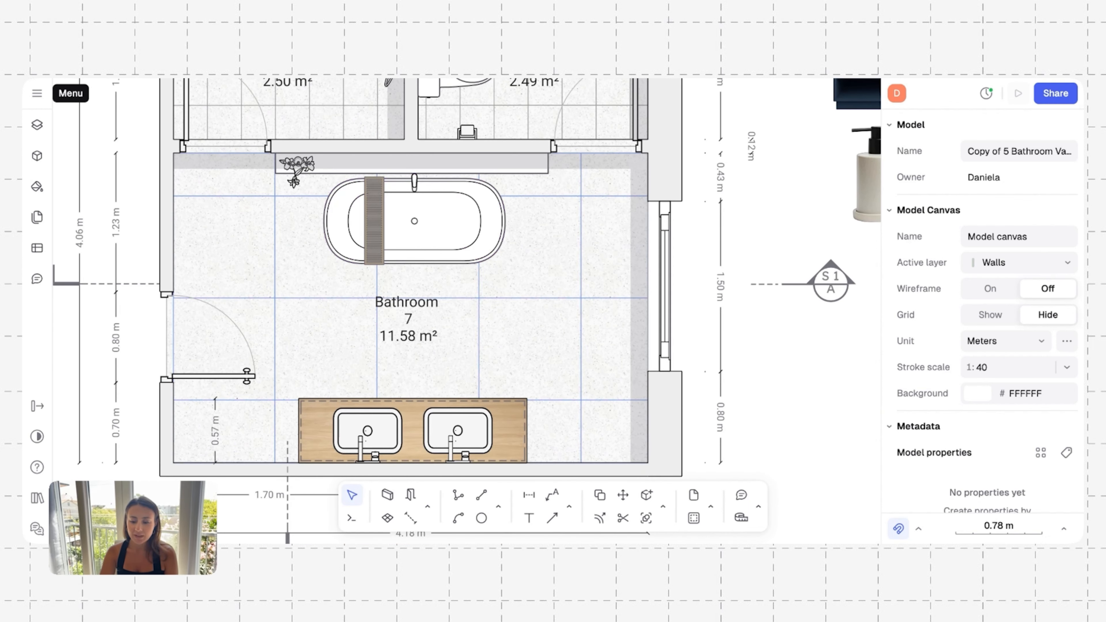
pyautogui.keyDown('ctrl'); pyautogui.scroll(-3, 562, 327); pyautogui.keyUp('ctrl')
pyautogui.hscroll(9, 561, 327)
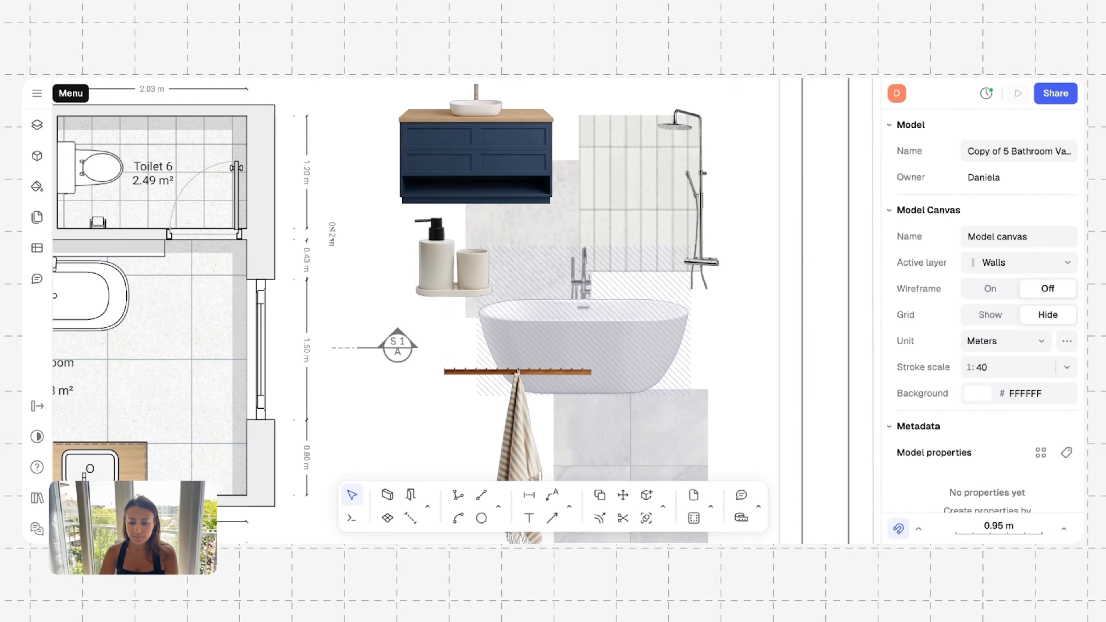
pyautogui.keyDown('ctrl'); pyautogui.scroll(-2, 562, 327); pyautogui.keyUp('ctrl')
pyautogui.keyDown('ctrl'); pyautogui.scroll(-2, 526, 314); pyautogui.keyUp('ctrl')
pyautogui.scroll(-2, 526, 310)
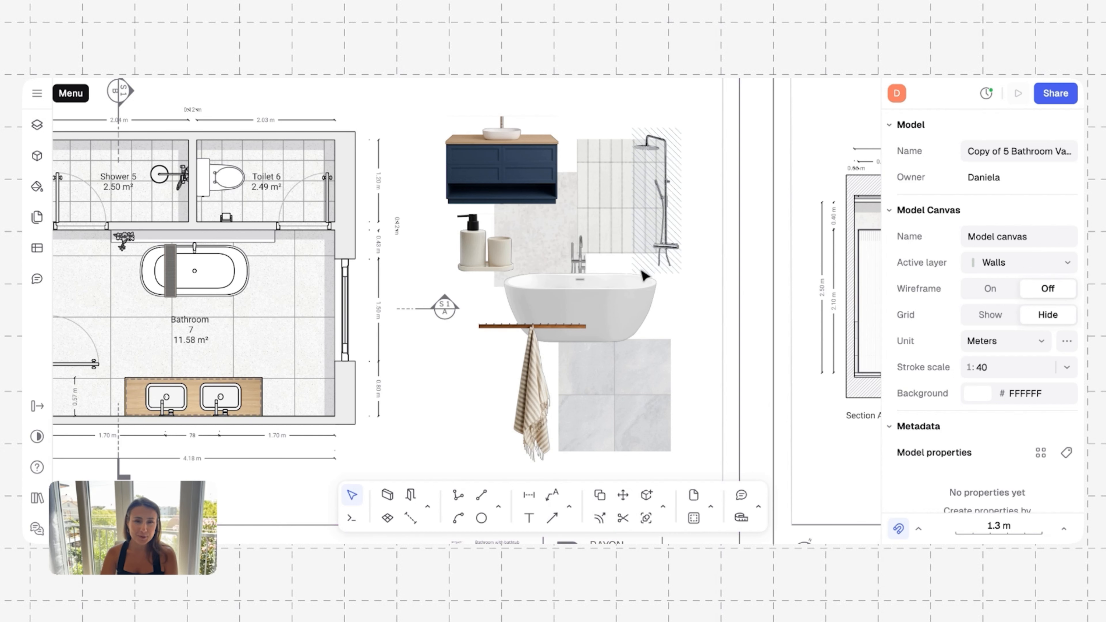
pyautogui.hscroll(5, 644, 275)
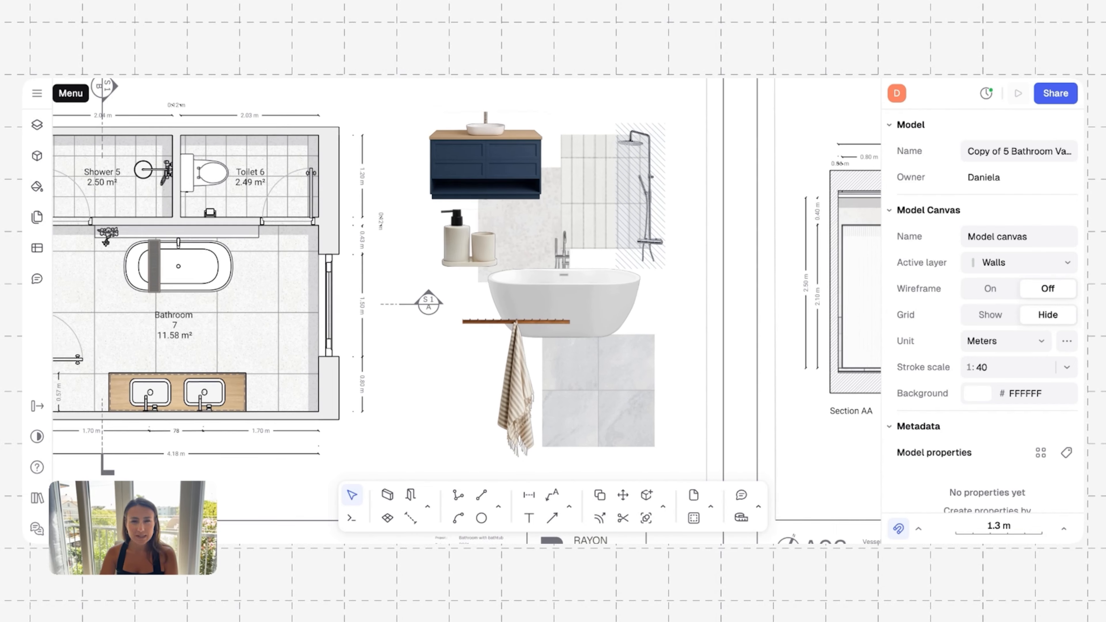
pyautogui.hscroll(10, 466, 278)
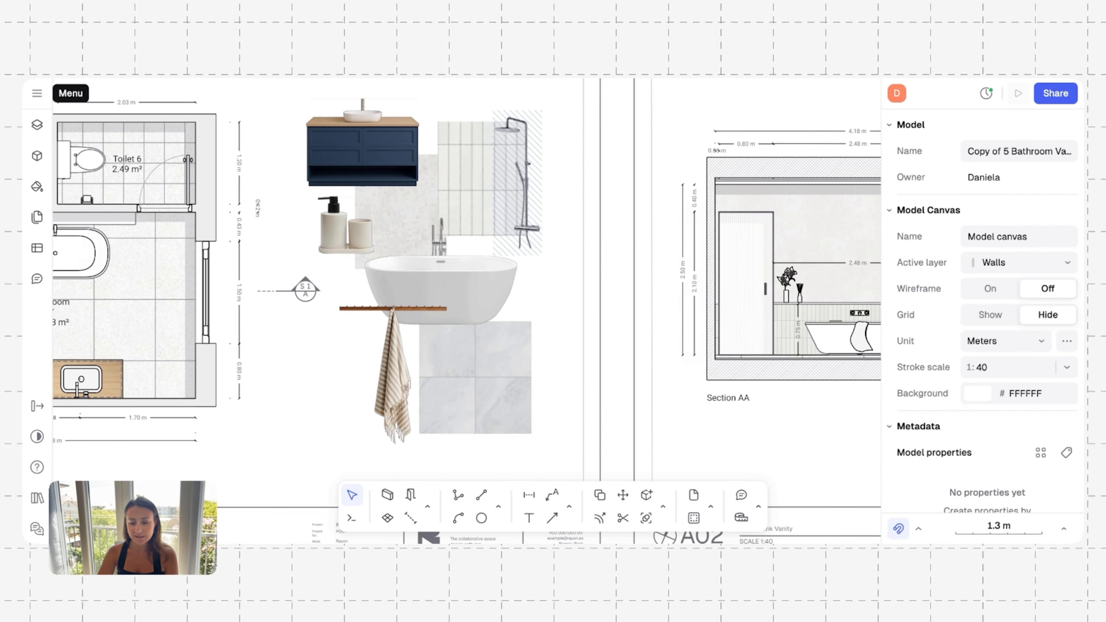
# Step: Examine sheet A02's Section AA with the bathtub and flooring note, and Section BB with the shower and window
pyautogui.hscroll(8, 444, 282)
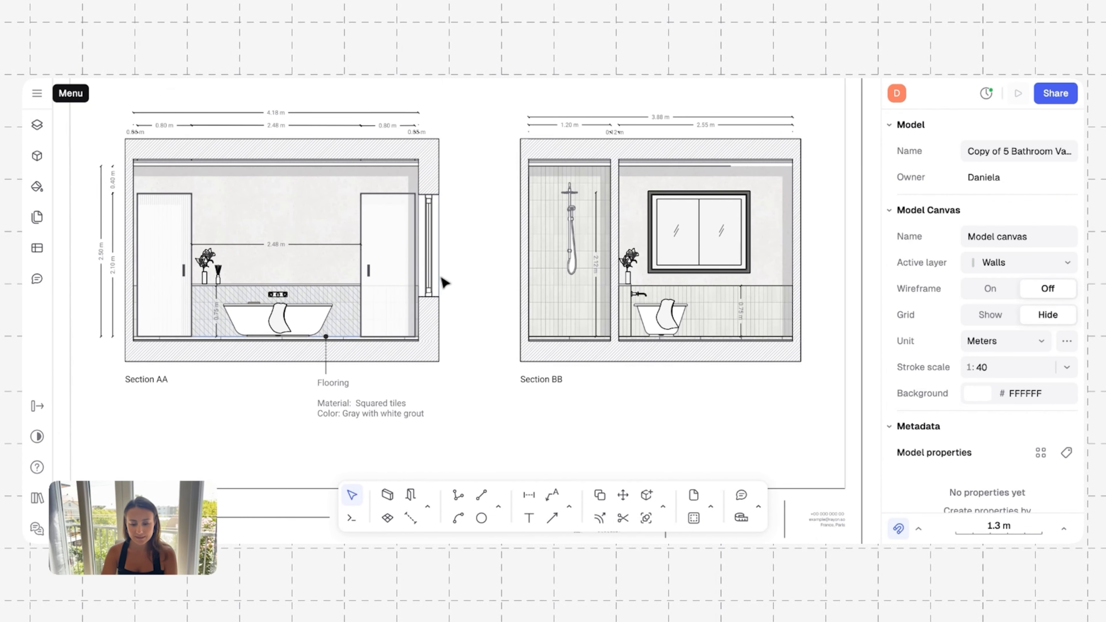
pyautogui.keyDown('ctrl'); pyautogui.scroll(5, 217, 327); pyautogui.keyUp('ctrl')
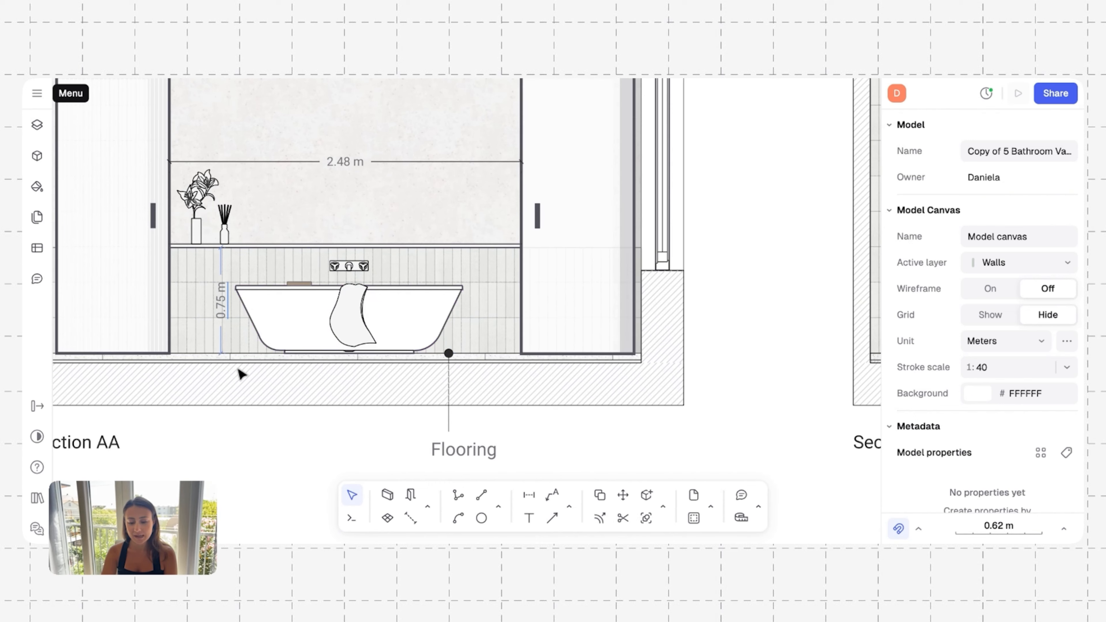
pyautogui.hscroll(-2, 342, 334)
pyautogui.scroll(1, 343, 333)
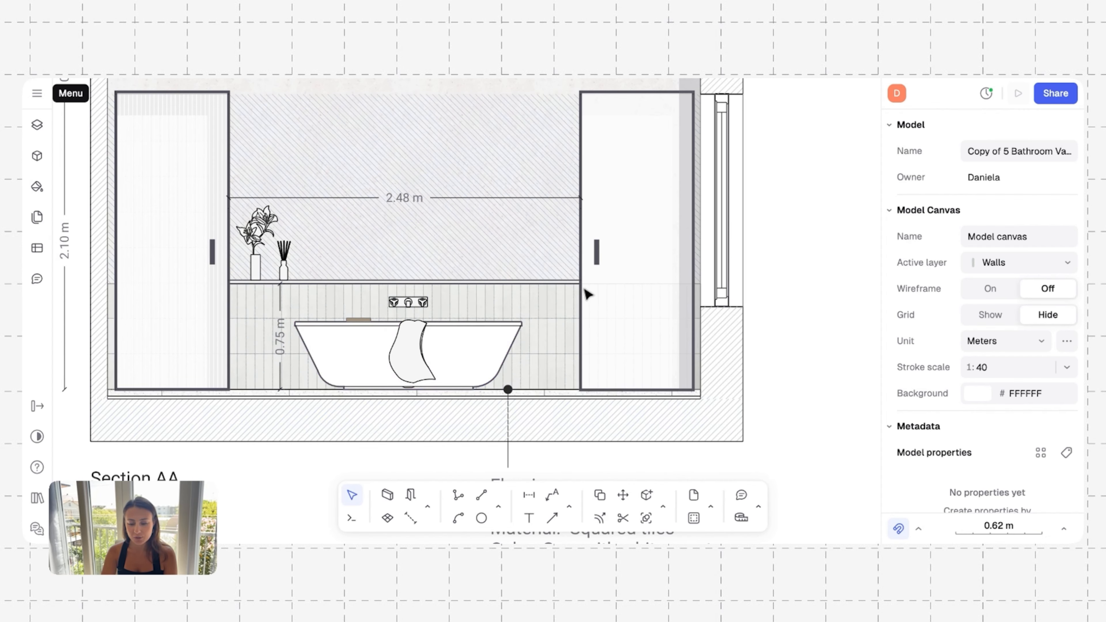
pyautogui.scroll(-3, 601, 361)
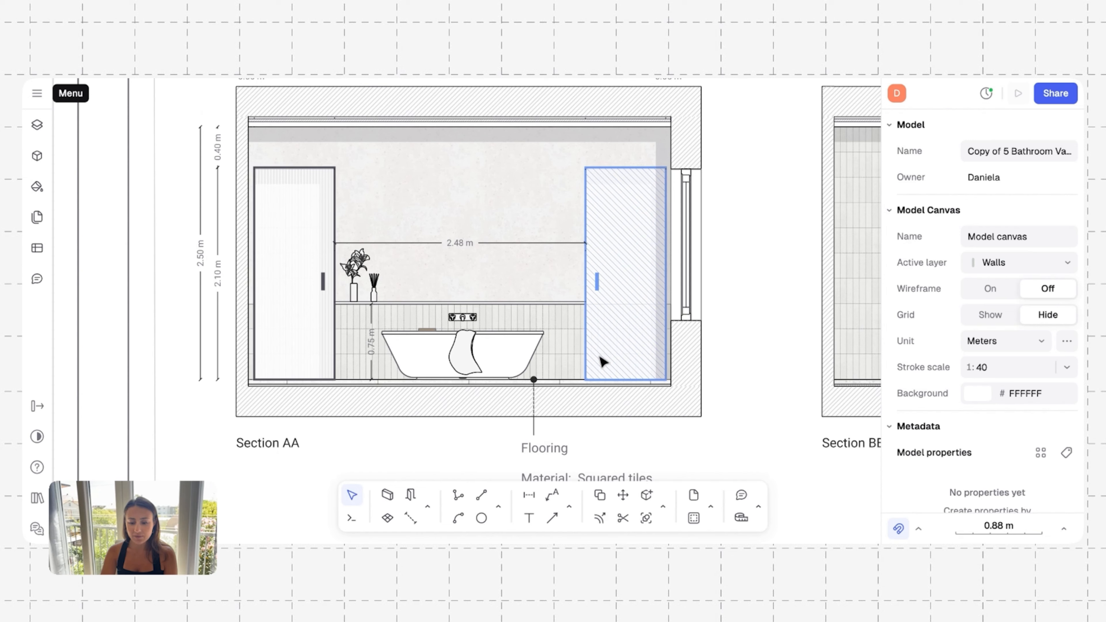
pyautogui.hscroll(2, 566, 368)
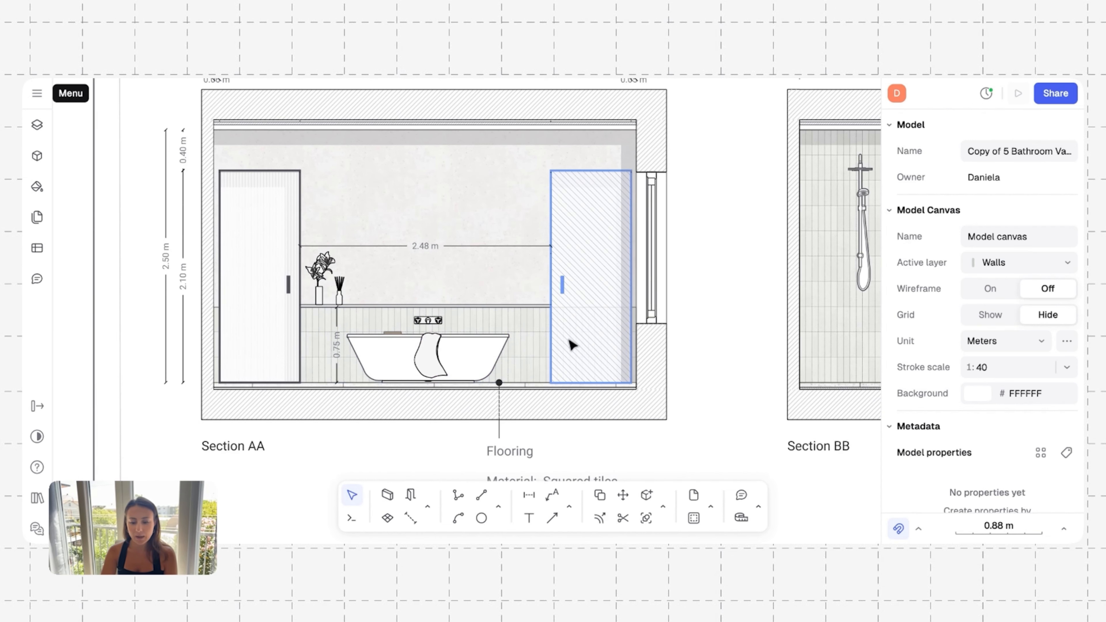
pyautogui.hscroll(5, 454, 355)
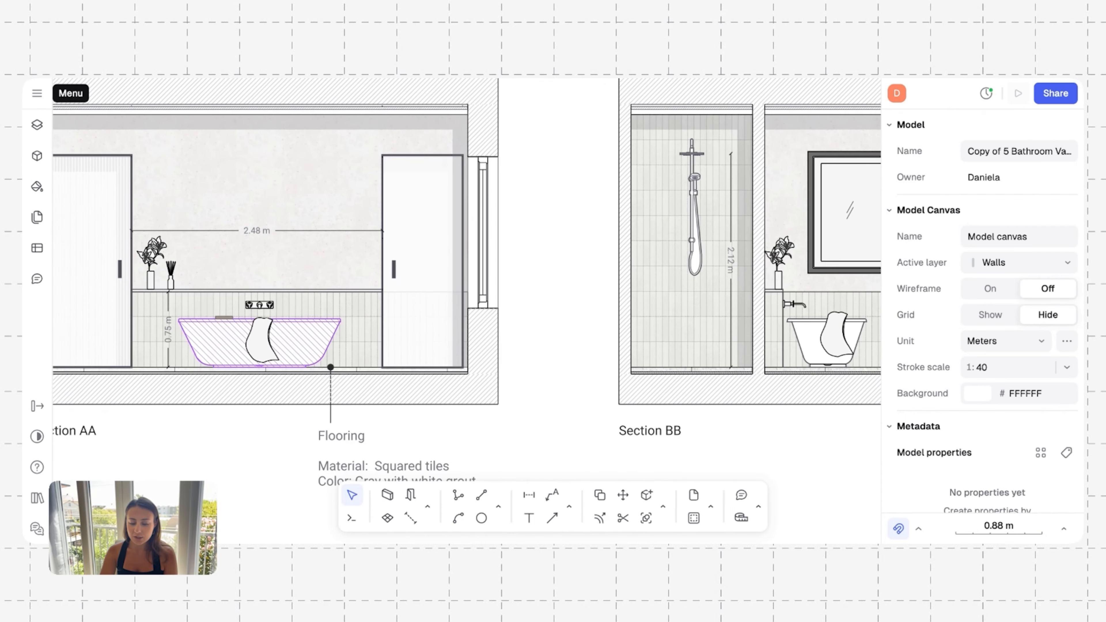
pyautogui.hscroll(3, 419, 375)
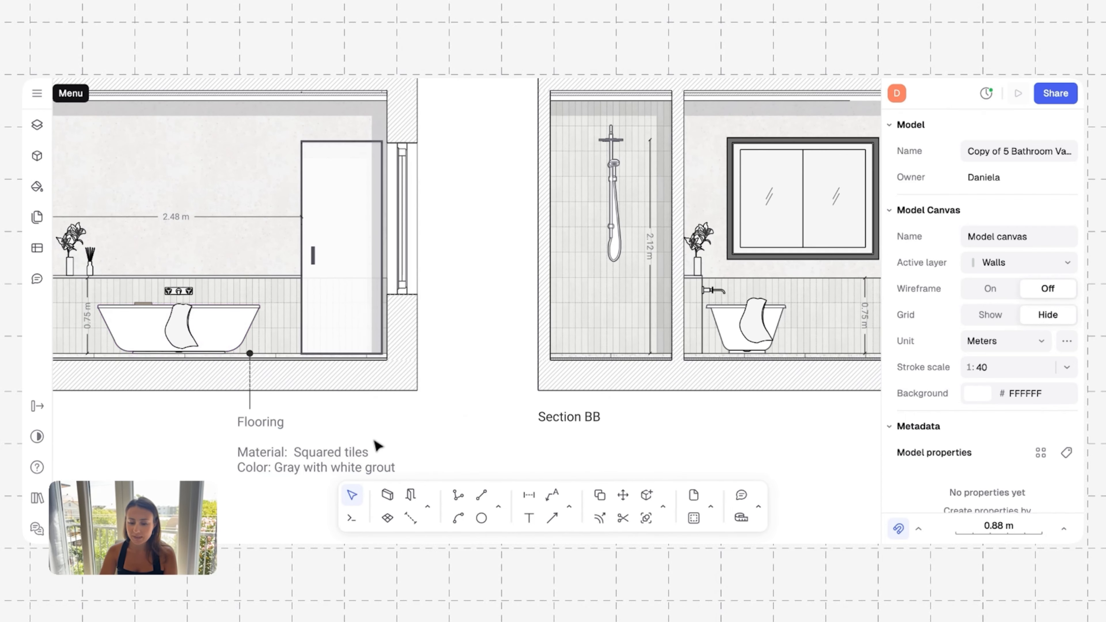
pyautogui.hscroll(7, 624, 316)
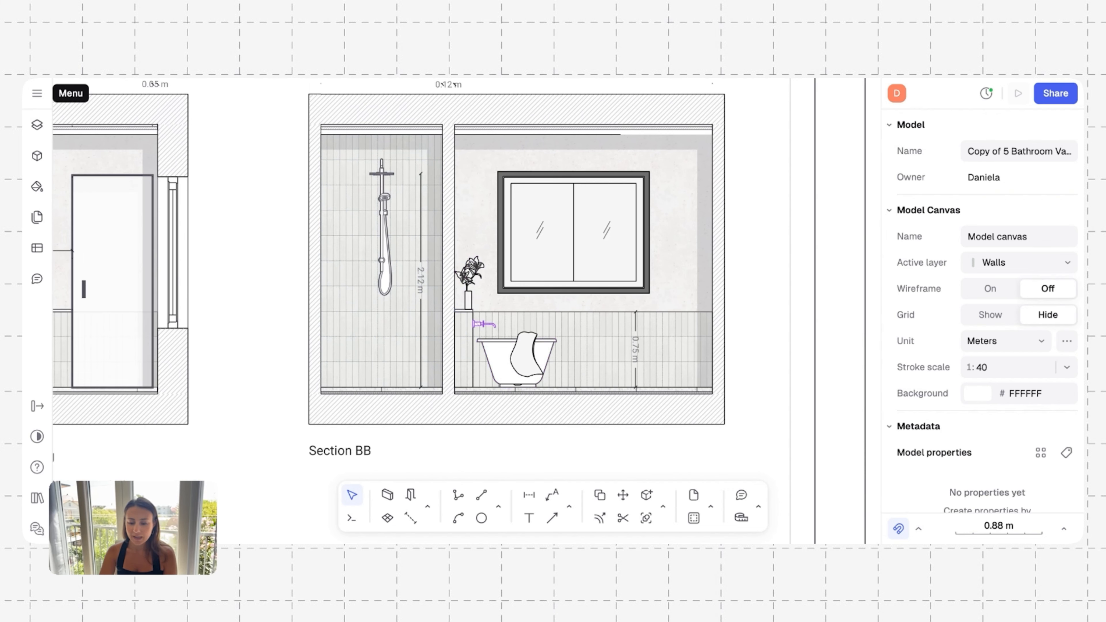
# Step: Examine the bathroom vessel sink vanity's elevation and its annotated section, from the drawers to the open storage shelf and baseboard
pyautogui.scroll(-3, 475, 325)
pyautogui.hscroll(15, 421, 347)
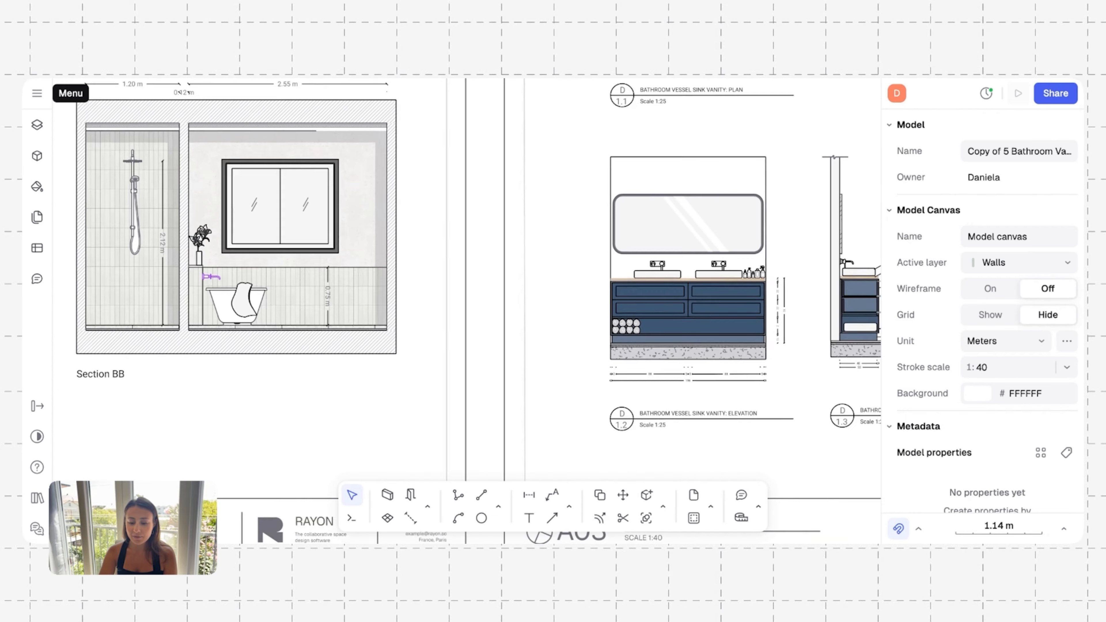
pyautogui.scroll(-5, 421, 348)
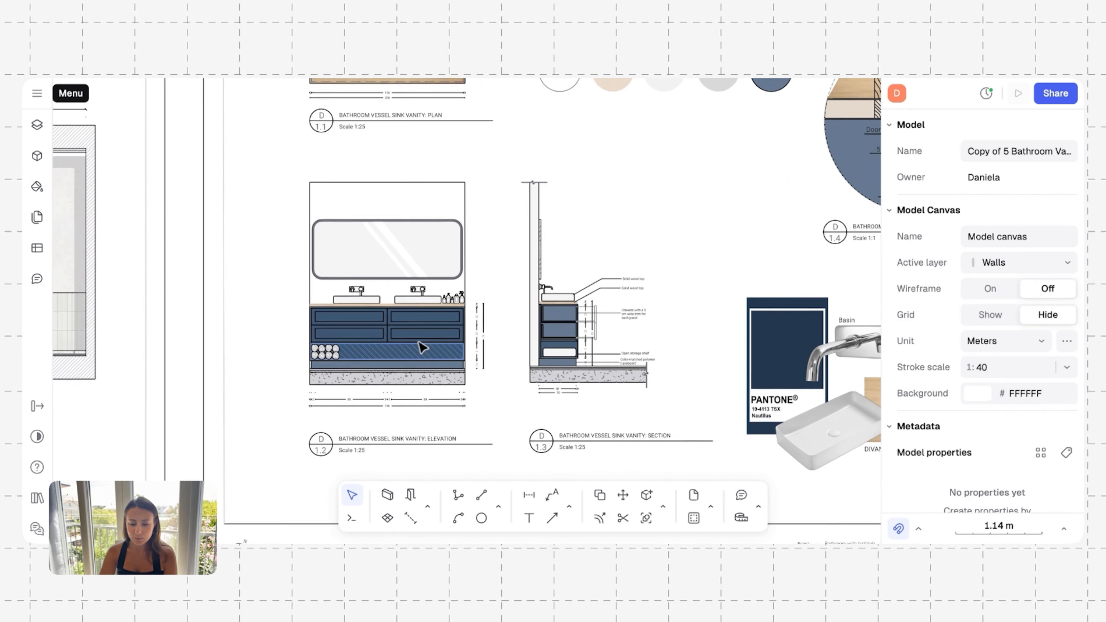
pyautogui.scroll(5, 407, 306)
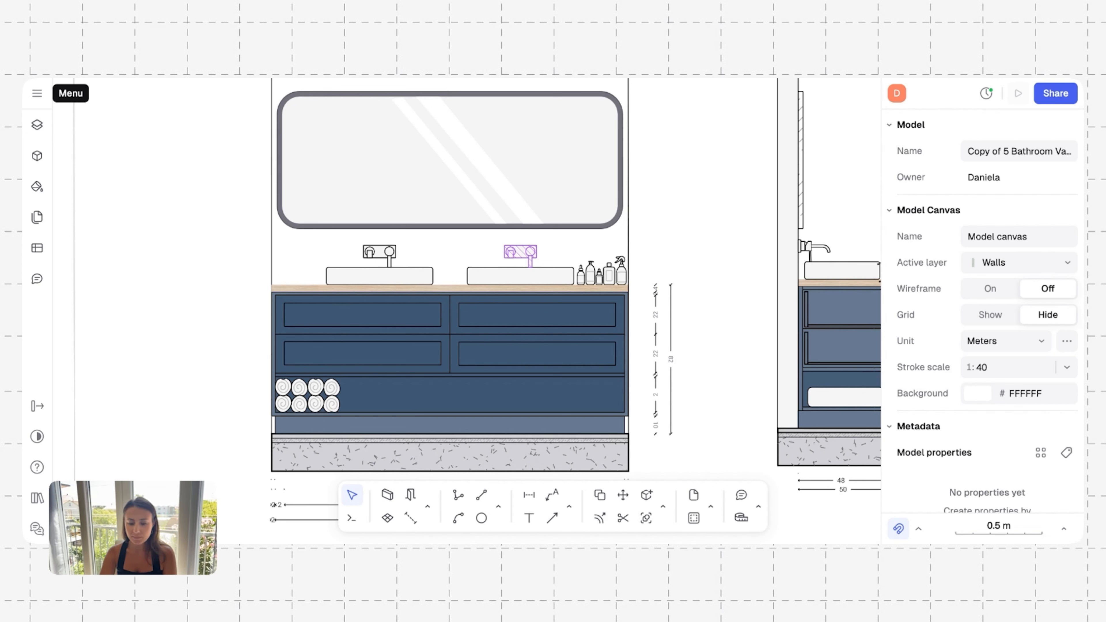
pyautogui.click(464, 389)
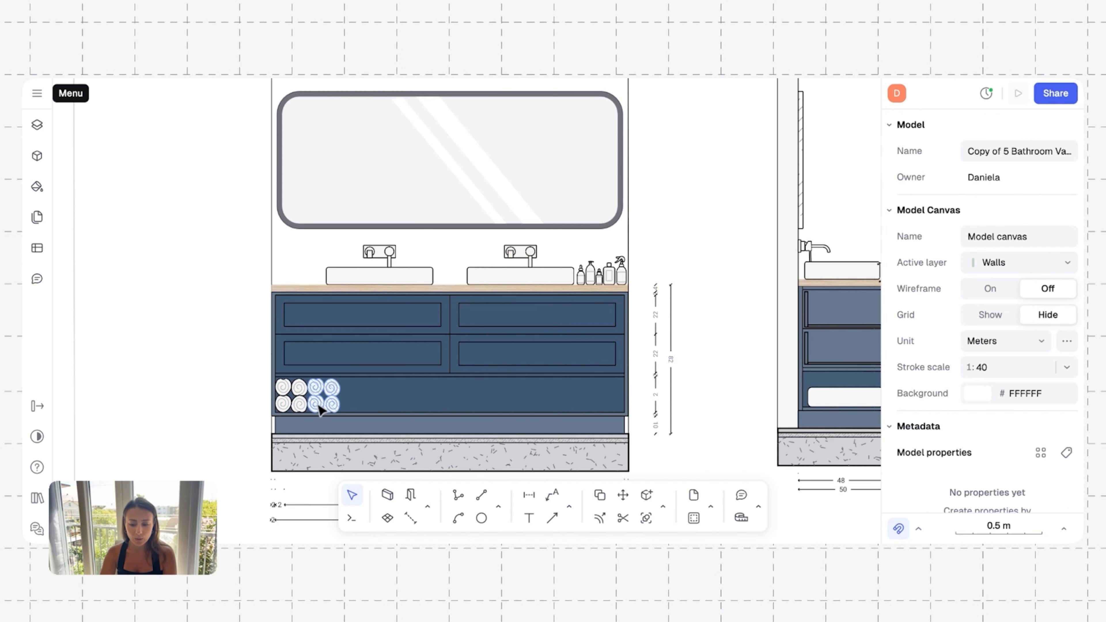
pyautogui.hscroll(5, 587, 328)
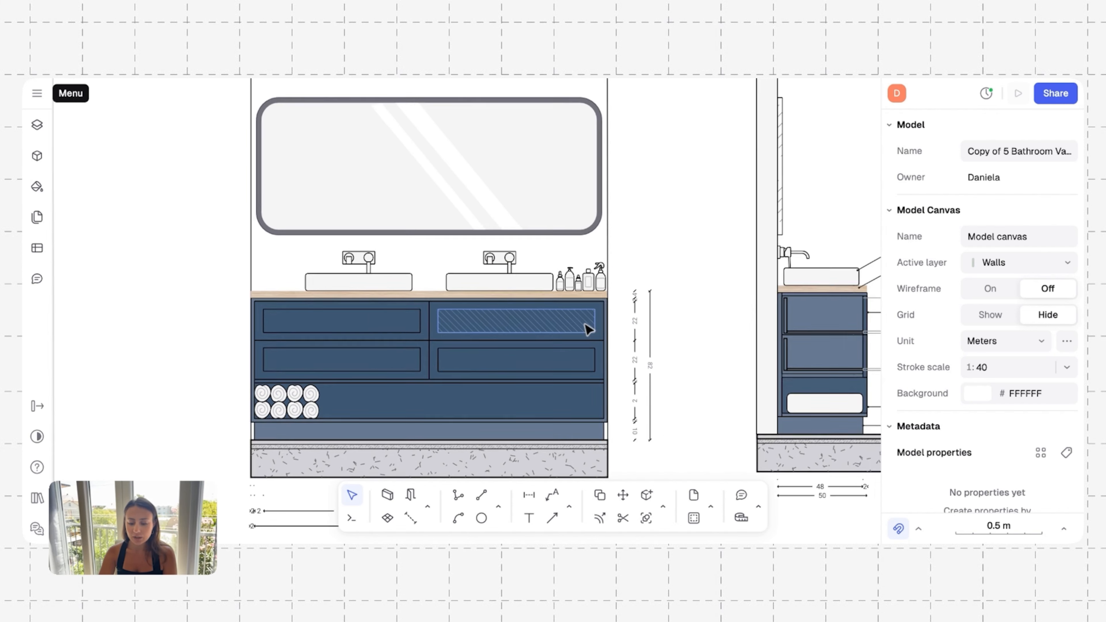
pyautogui.hscroll(4, 587, 328)
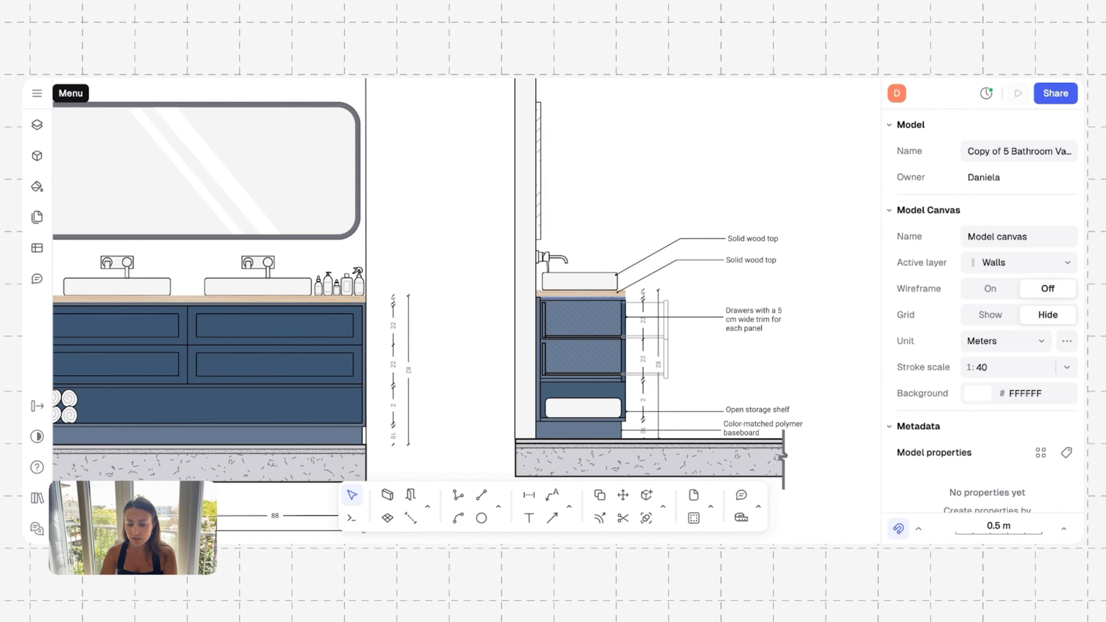
pyautogui.scroll(-1, 468, 364)
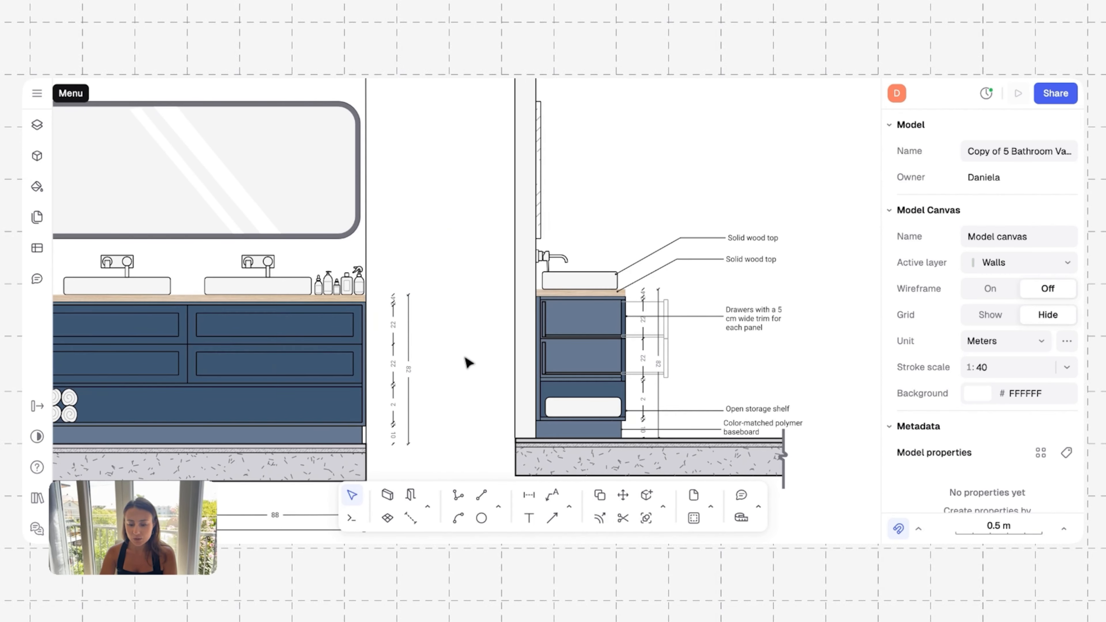
pyautogui.hscroll(3, 469, 364)
pyautogui.scroll(-2, 469, 364)
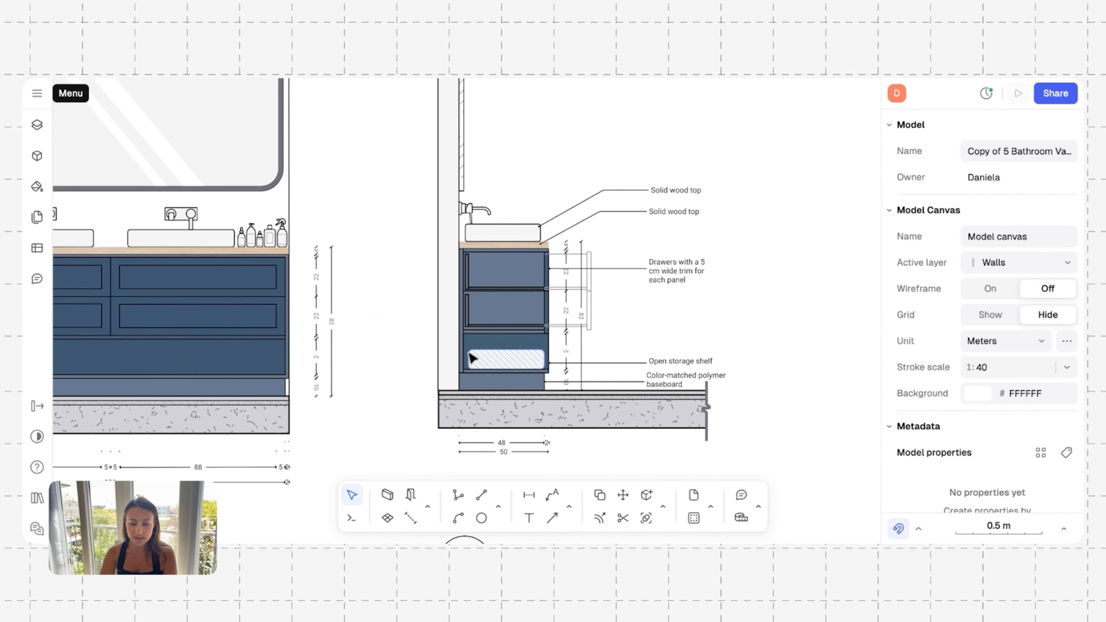
pyautogui.hscroll(1, 473, 357)
pyautogui.scroll(1, 473, 358)
pyautogui.keyDown('ctrl'); pyautogui.scroll(5, 477, 352); pyautogui.keyUp('ctrl')
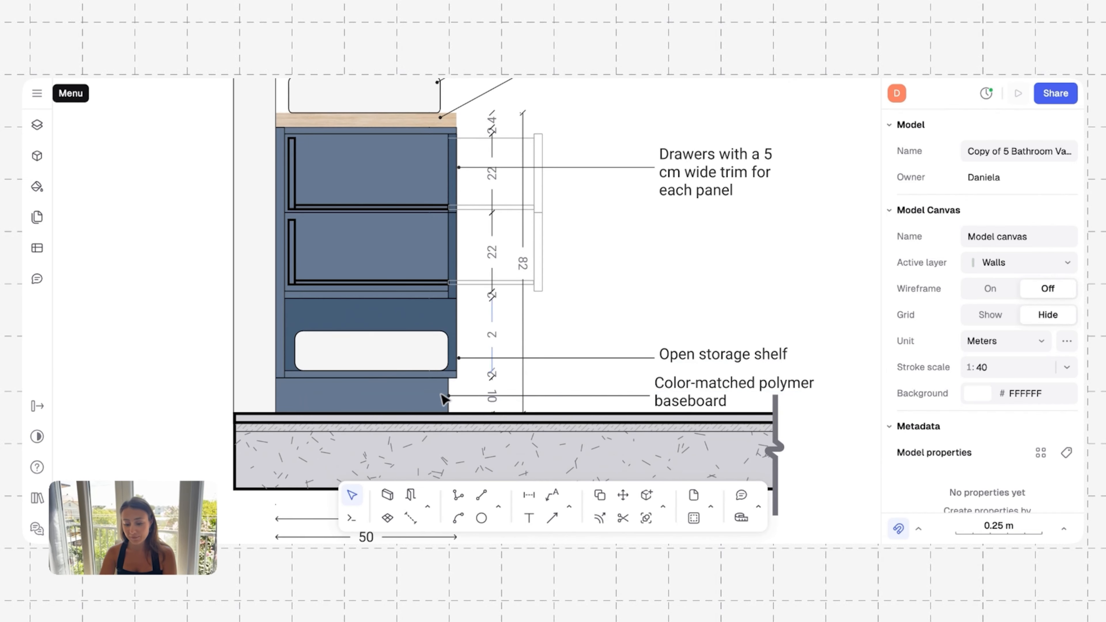
pyautogui.keyDown('ctrl'); pyautogui.scroll(-6, 557, 298); pyautogui.keyUp('ctrl')
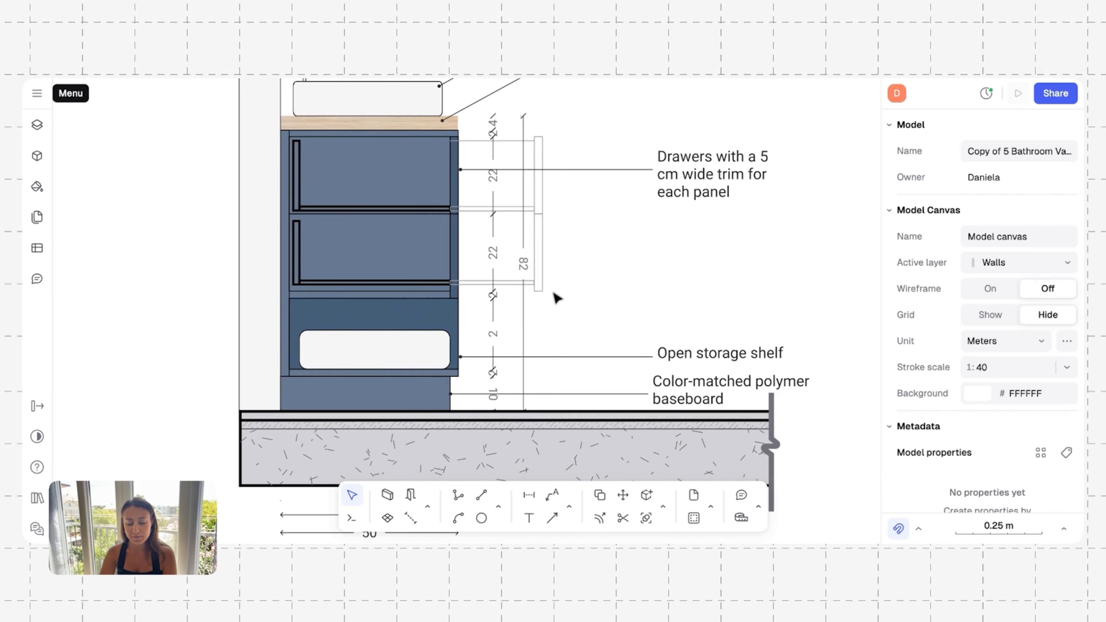
# Step: Examine the vessel sink vanity's elevation up past the mirror to the double-sink plan and the colour swatches
pyautogui.hscroll(-10, 462, 272)
pyautogui.scroll(3, 461, 272)
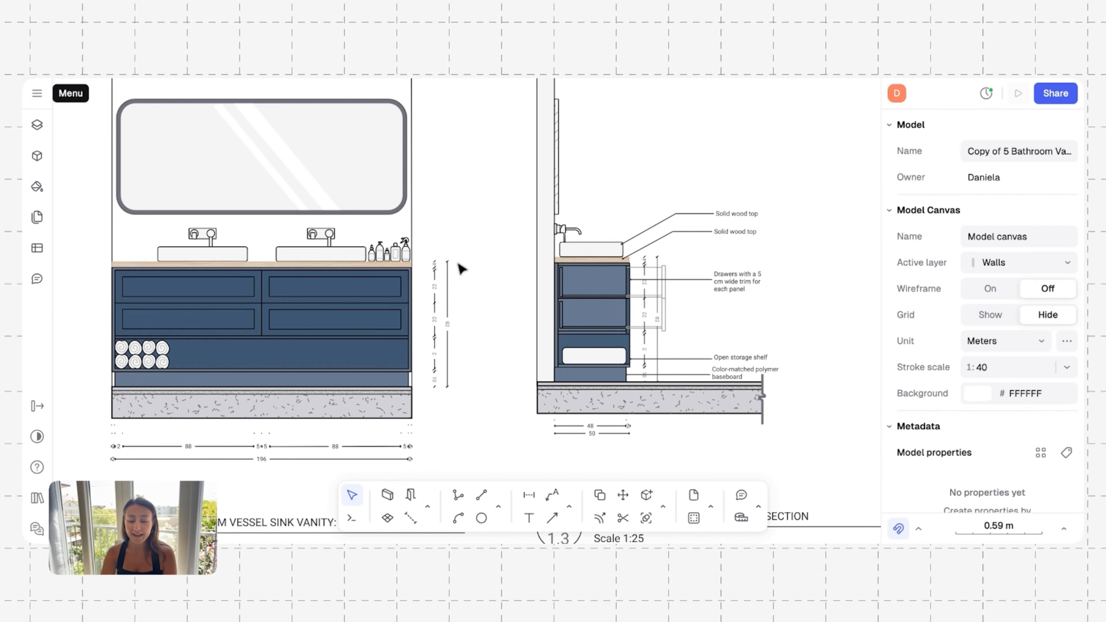
pyautogui.scroll(3, 416, 237)
pyautogui.hscroll(-1, 415, 237)
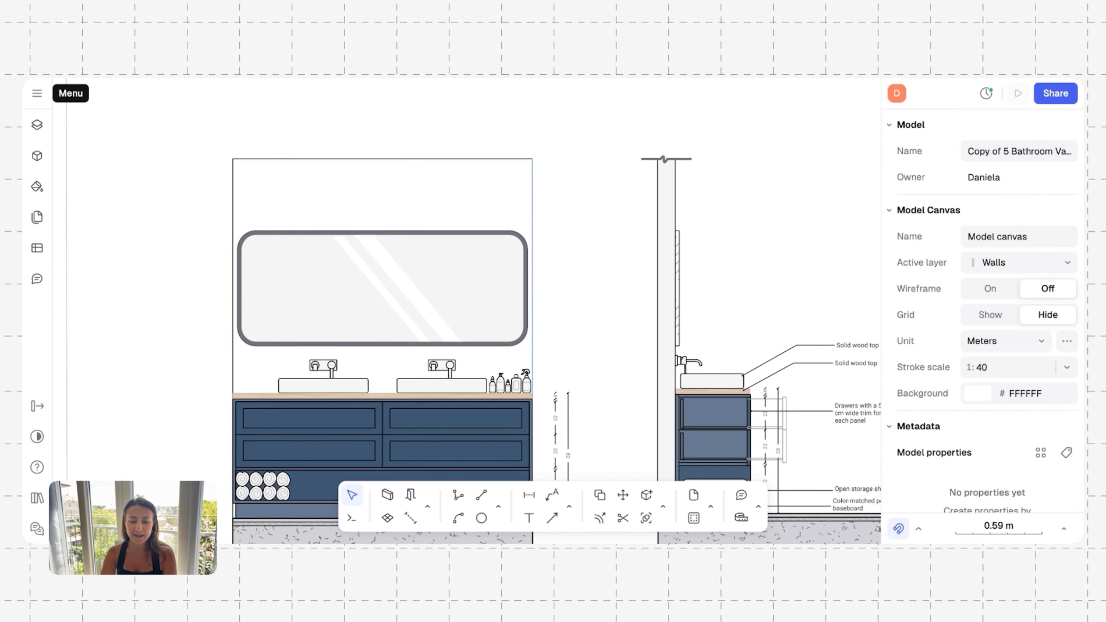
pyautogui.click(419, 249)
pyautogui.scroll(3, 418, 250)
pyautogui.hscroll(-1, 419, 250)
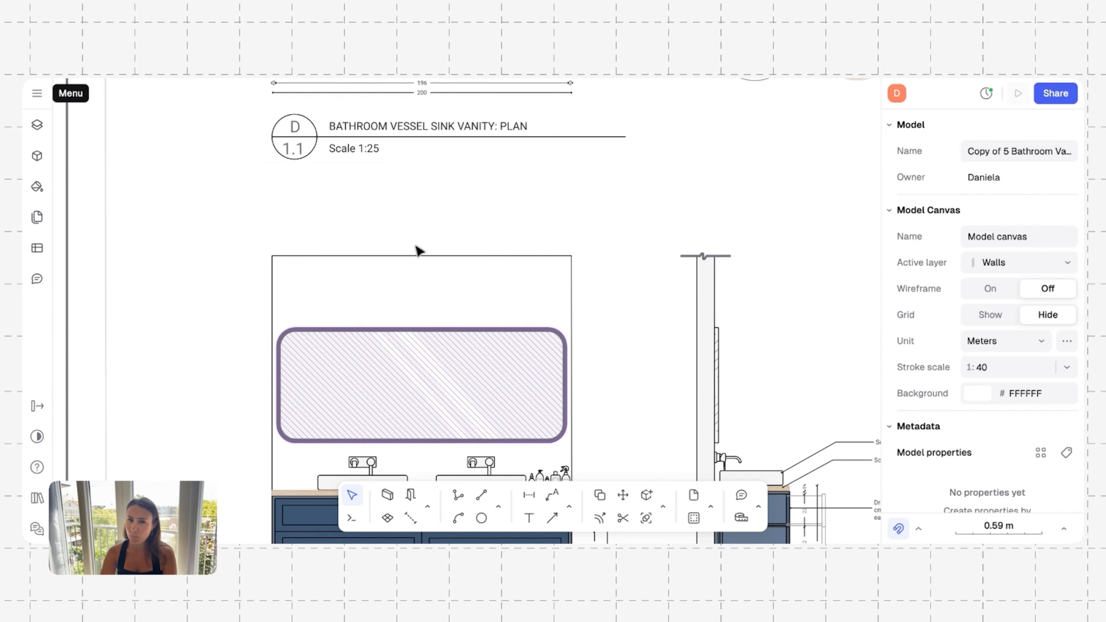
pyautogui.scroll(3, 417, 251)
pyautogui.hscroll(2, 418, 251)
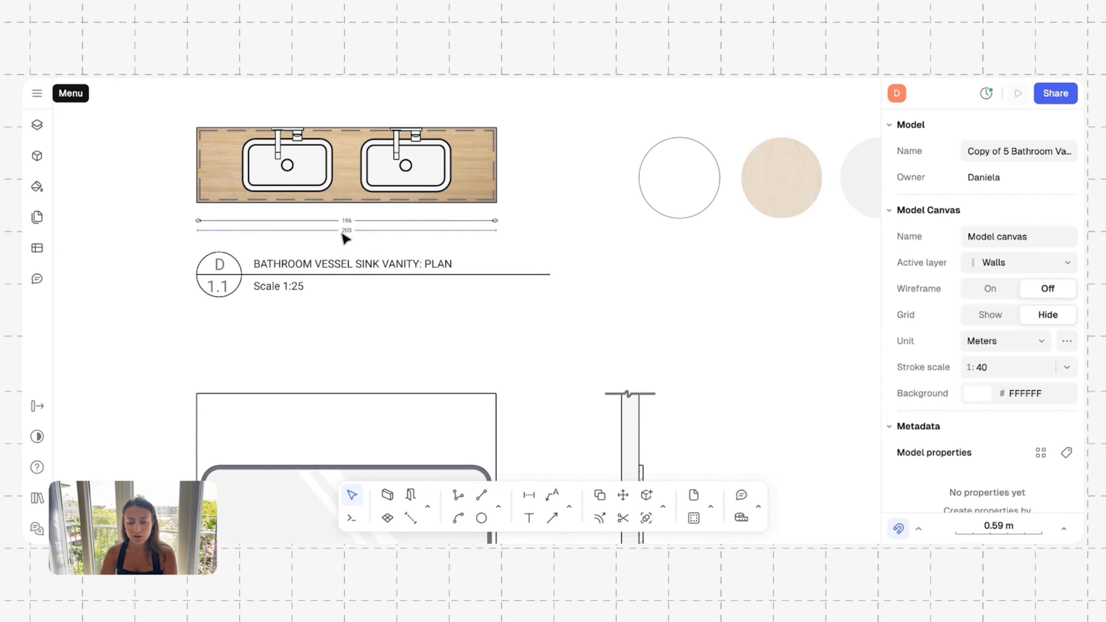
pyautogui.scroll(2, 346, 238)
pyautogui.hscroll(1, 346, 238)
pyautogui.keyDown('ctrl'); pyautogui.scroll(-5, 403, 301); pyautogui.keyUp('ctrl')
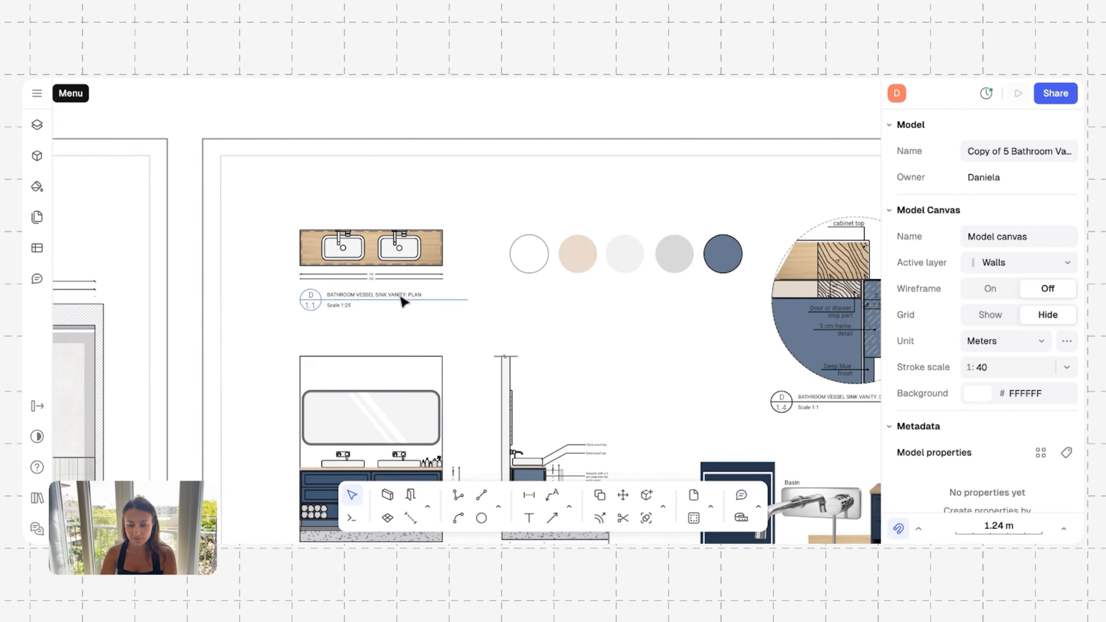
# Step: Examine the vessel sink vanity's material board with the PANTONE Nautilus swatch, basin tap, DIVAN sink, wood sample and drawer handle
pyautogui.scroll(-10, 402, 301)
pyautogui.hscroll(3, 402, 301)
pyautogui.keyDown('ctrl'); pyautogui.scroll(5, 456, 378); pyautogui.keyUp('ctrl')
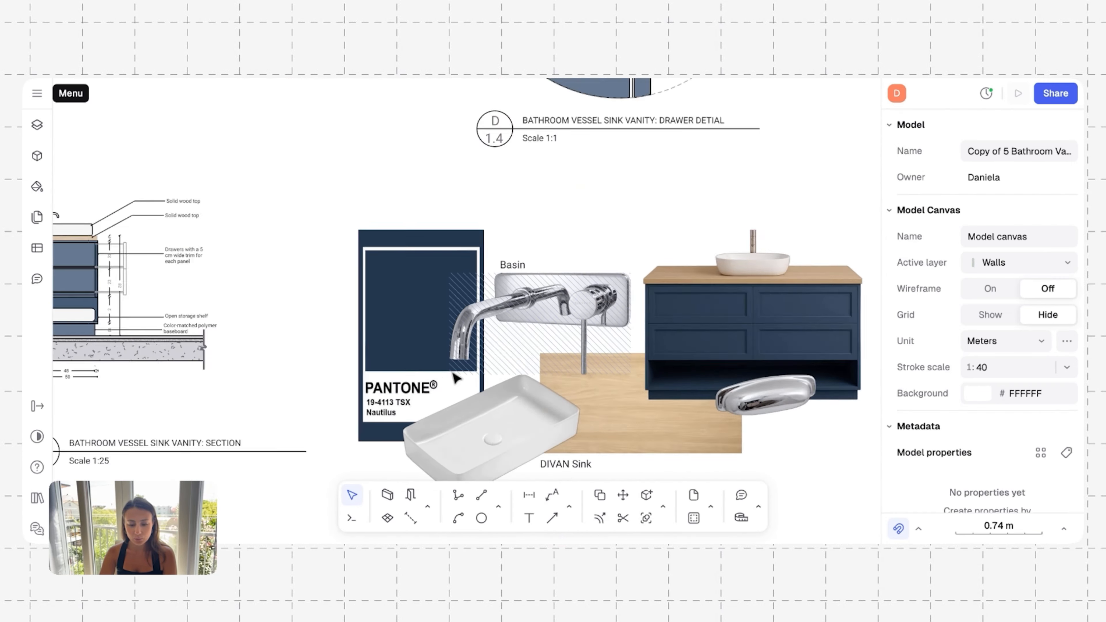
pyautogui.scroll(-3, 457, 447)
pyautogui.hscroll(3, 457, 447)
pyautogui.hscroll(1, 411, 360)
pyautogui.scroll(-1, 410, 360)
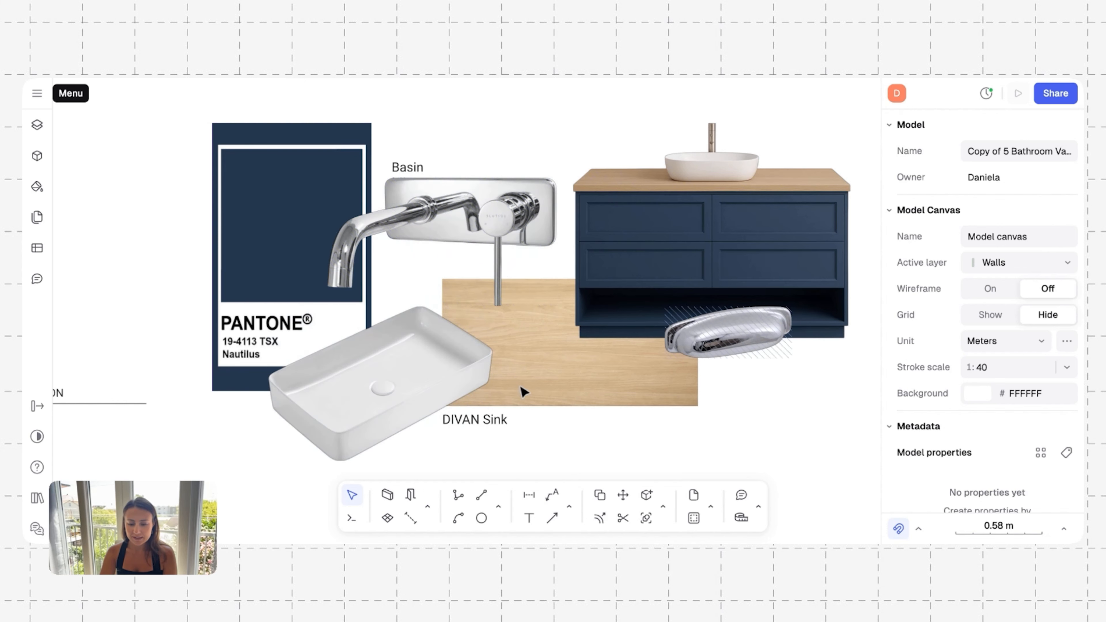
pyautogui.keyDown('ctrl'); pyautogui.scroll(-5, 427, 286); pyautogui.keyUp('ctrl')
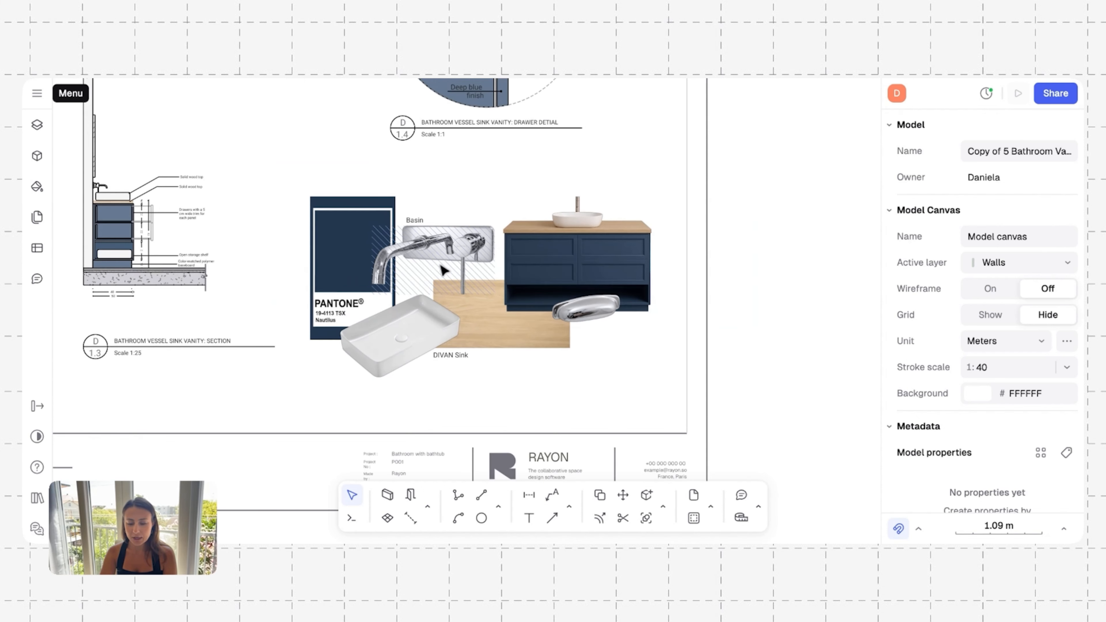
pyautogui.hscroll(-1, 441, 266)
pyautogui.scroll(1, 441, 265)
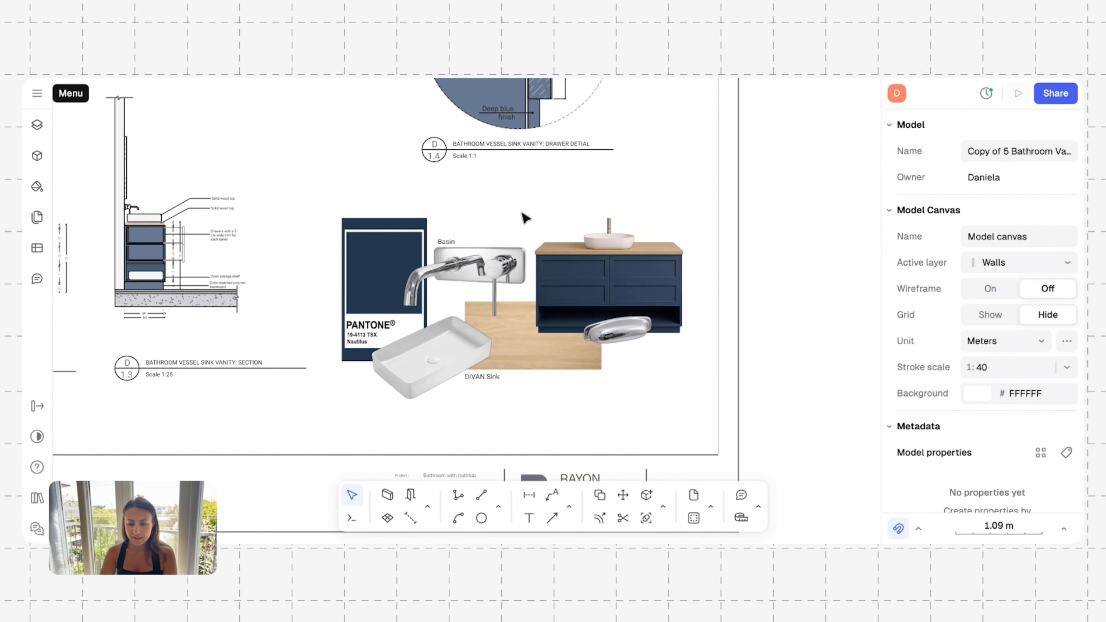
# Step: Inspect the vessel sink vanity's drawer detail, including the cabinet top, drawer stop part and 5 cm frame annotations
pyautogui.scroll(8, 525, 215)
pyautogui.scroll(1, 524, 232)
pyautogui.hscroll(1, 524, 231)
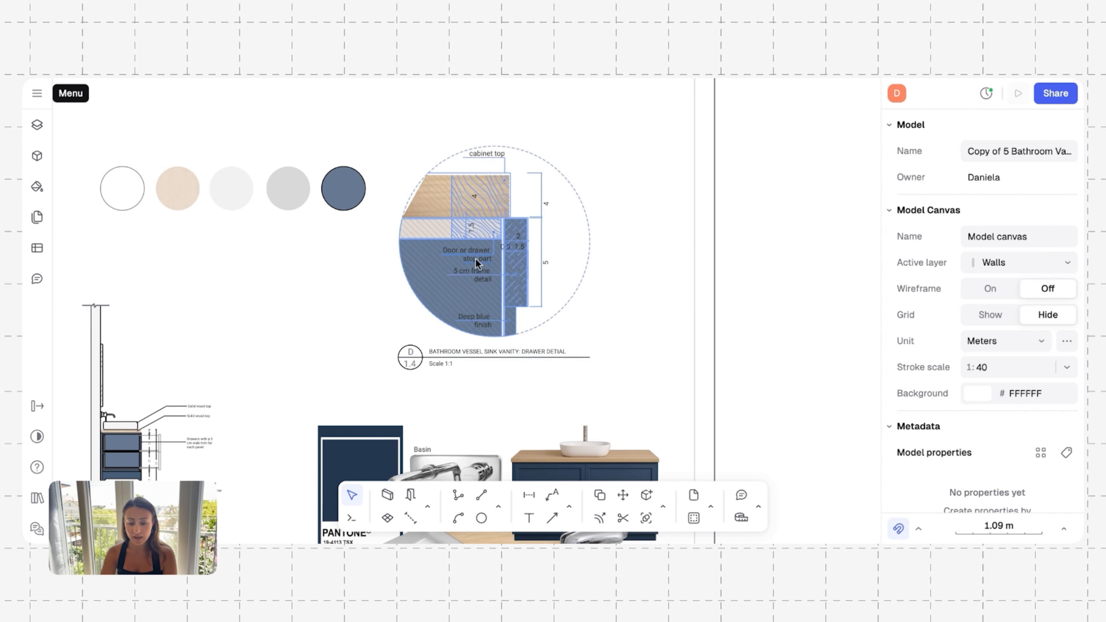
pyautogui.scroll(5, 499, 248)
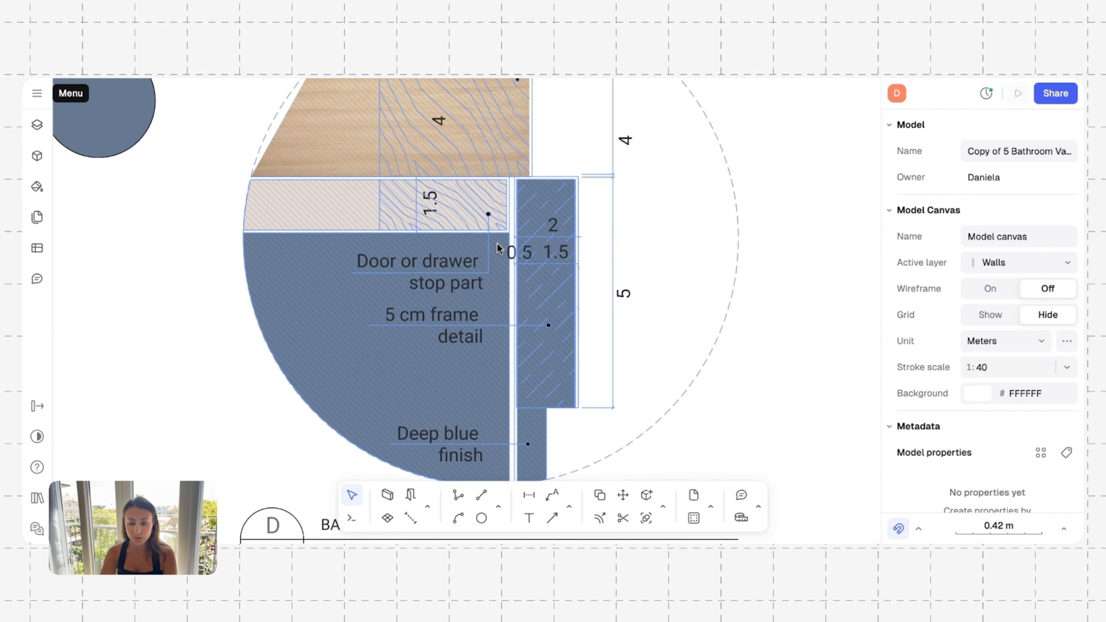
pyautogui.scroll(1, 525, 214)
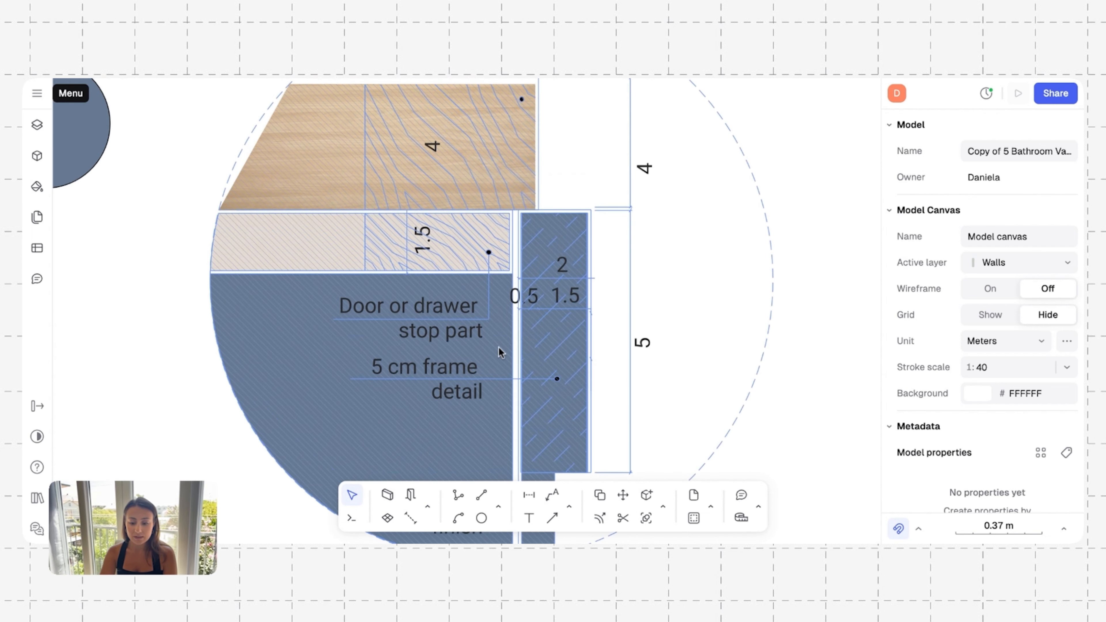
# Step: Review the vessel sink vanity's elevation beside its section, focusing on the section's countertop, drawers, open shelf and wall junction
pyautogui.scroll(-3, 495, 352)
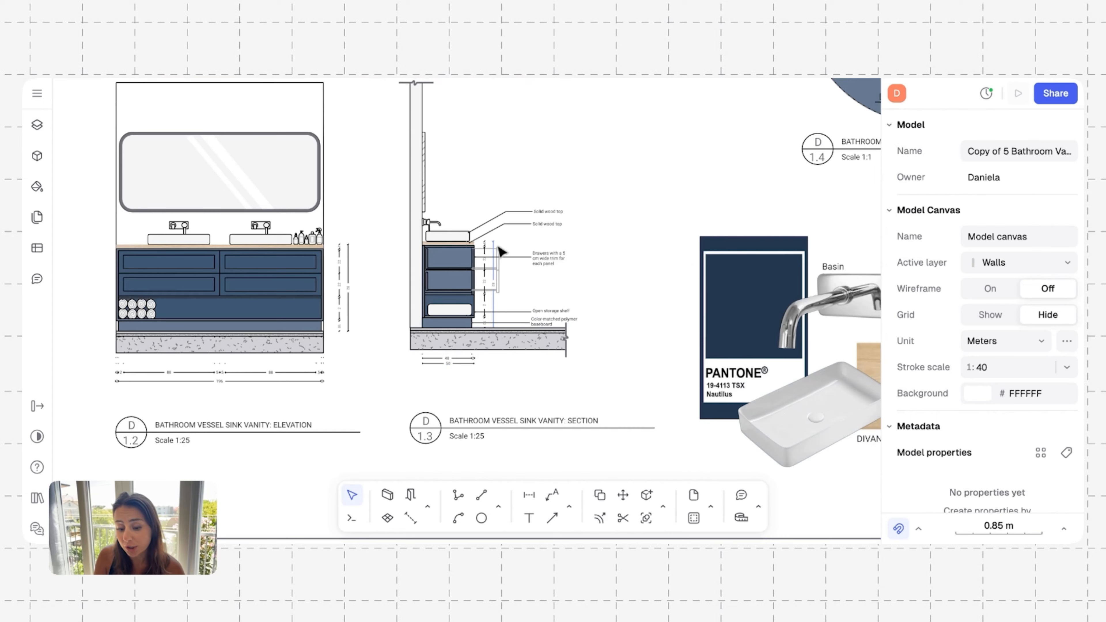
pyautogui.scroll(2, 499, 248)
pyautogui.scroll(-1, 500, 250)
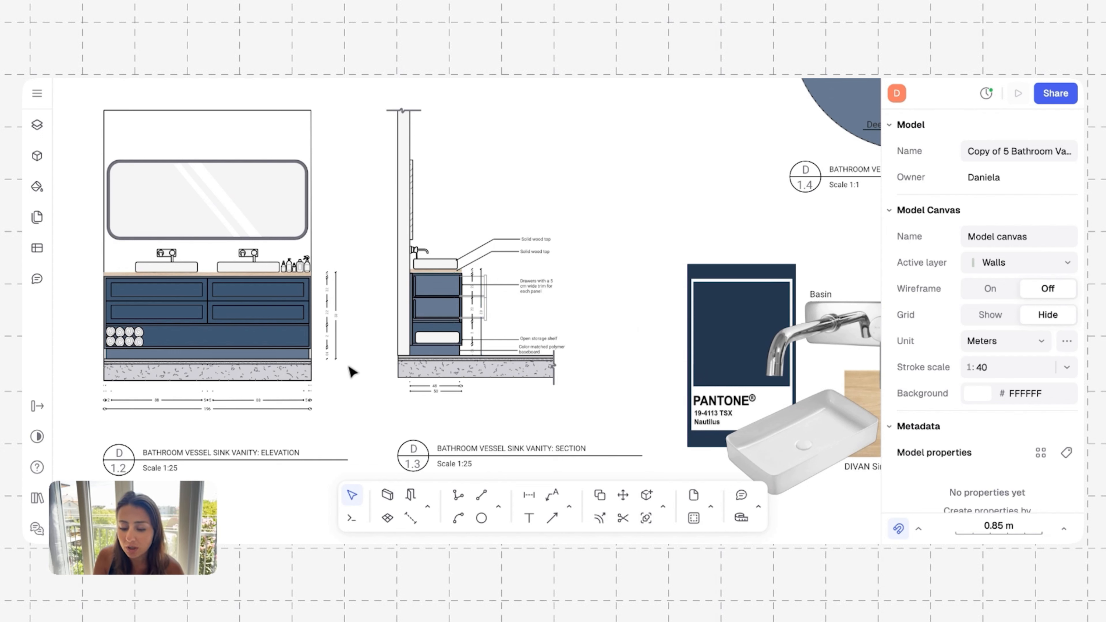
pyautogui.scroll(5, 362, 291)
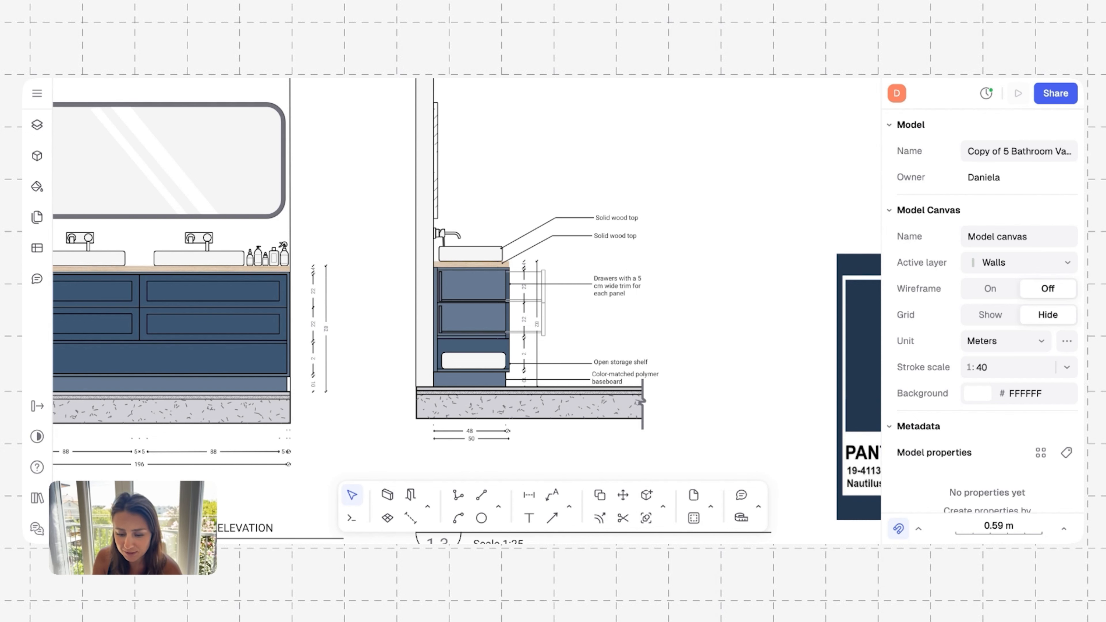
pyautogui.scroll(5, 488, 311)
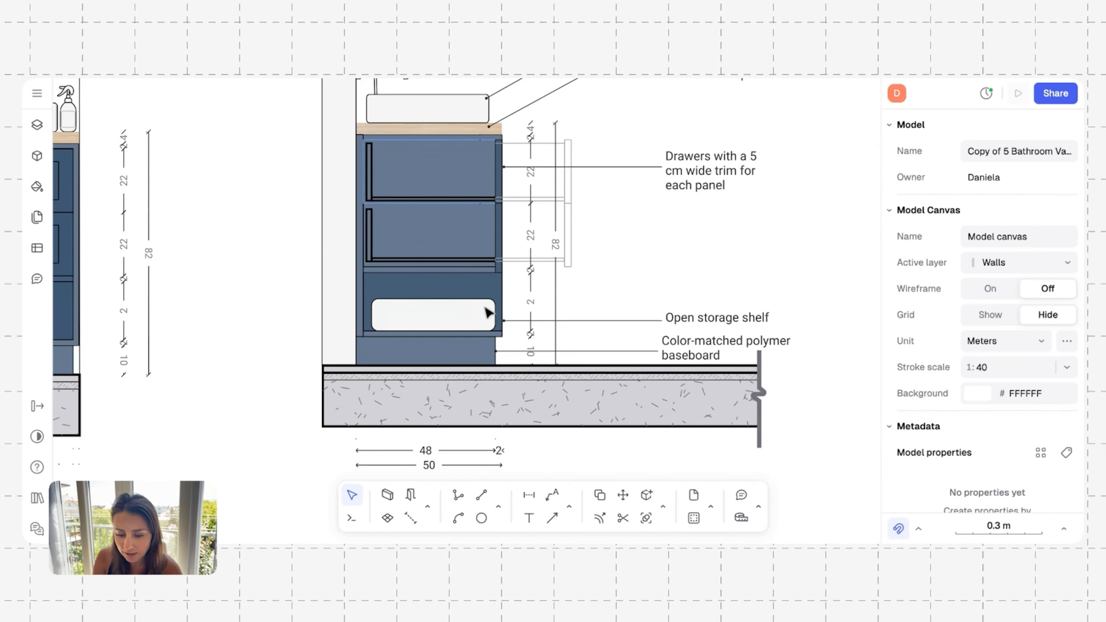
pyautogui.scroll(2, 487, 313)
pyautogui.hscroll(-1, 487, 312)
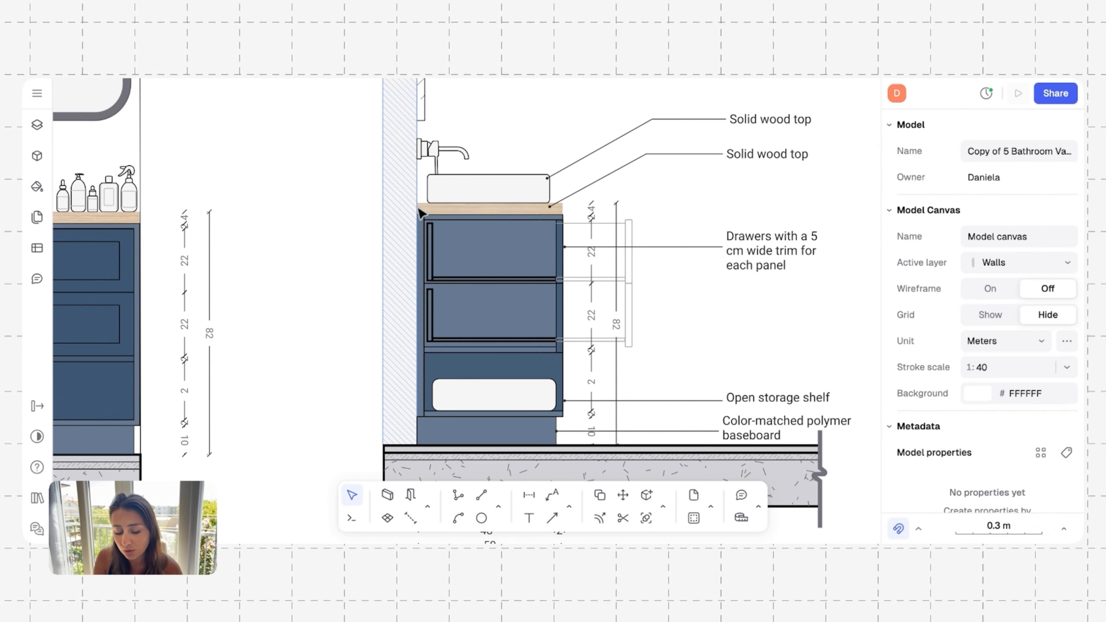
# Step: Dimension the vessel sink vanity section's height from the floor to the basin's upper edge, placing the dimension beyond the material annotations
pyautogui.scroll(-1, 704, 289)
pyautogui.hscroll(1, 704, 289)
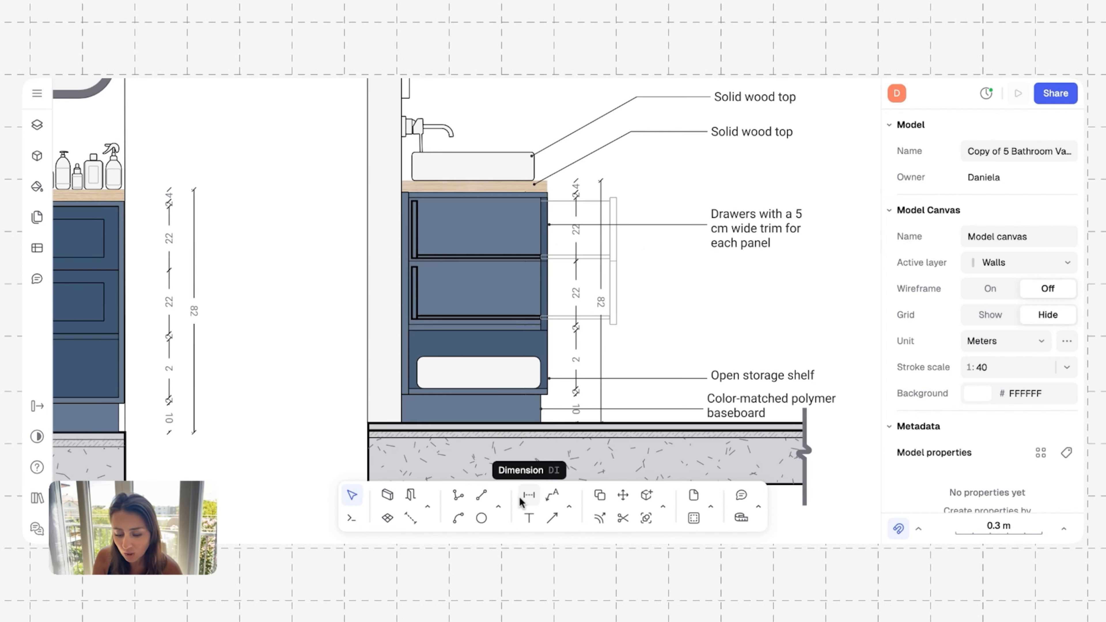
pyautogui.click(522, 501)
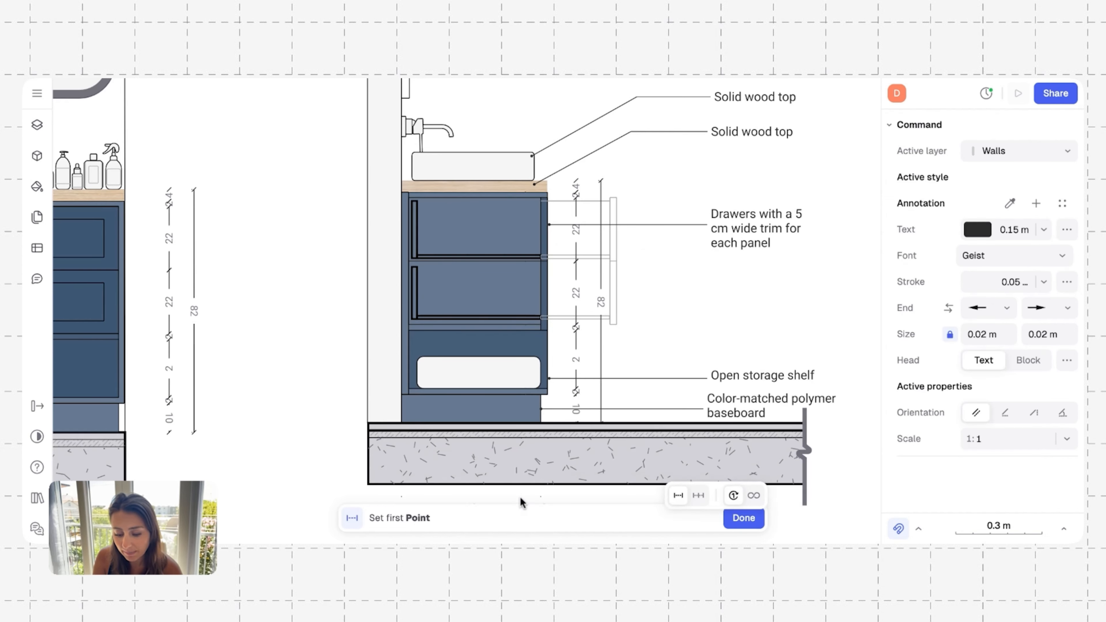
pyautogui.click(540, 422)
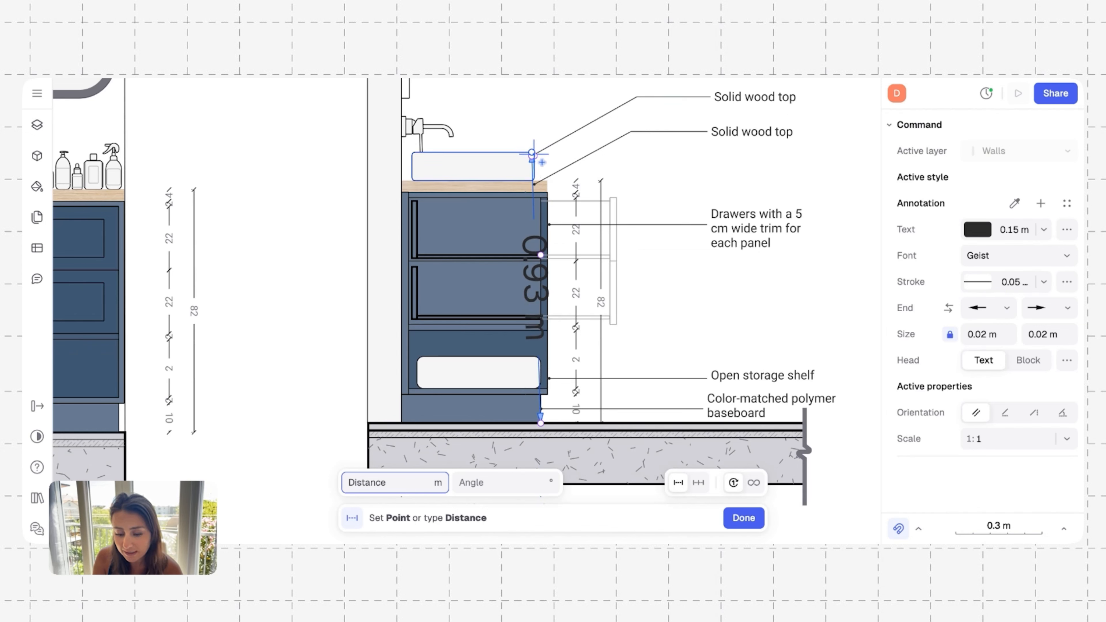
pyautogui.scroll(5, 532, 155)
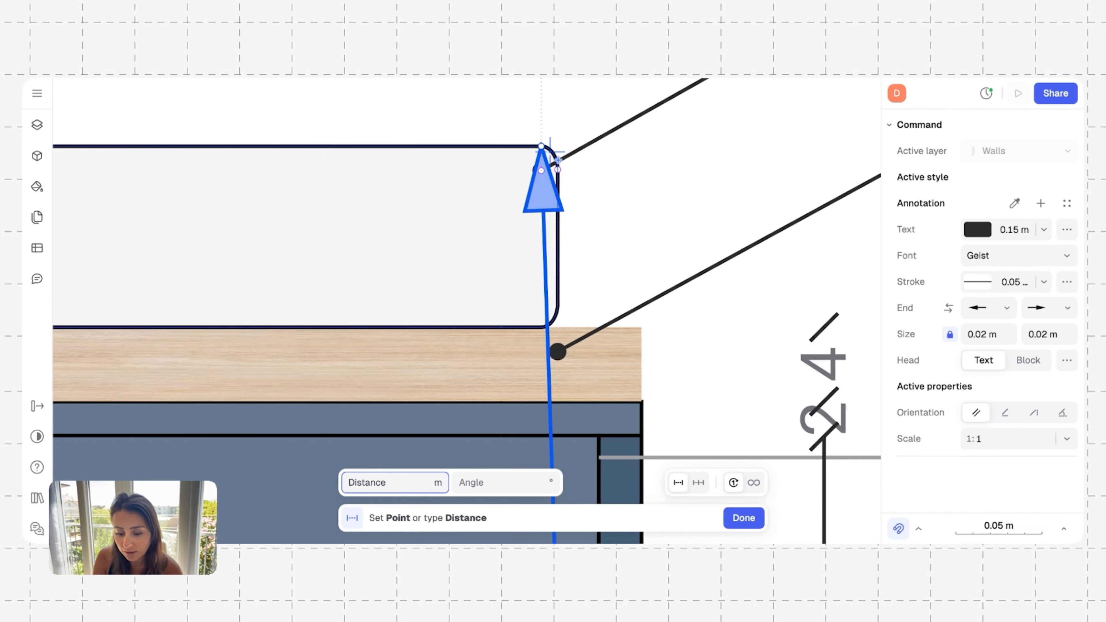
pyautogui.click(567, 148)
pyautogui.scroll(-5, 569, 150)
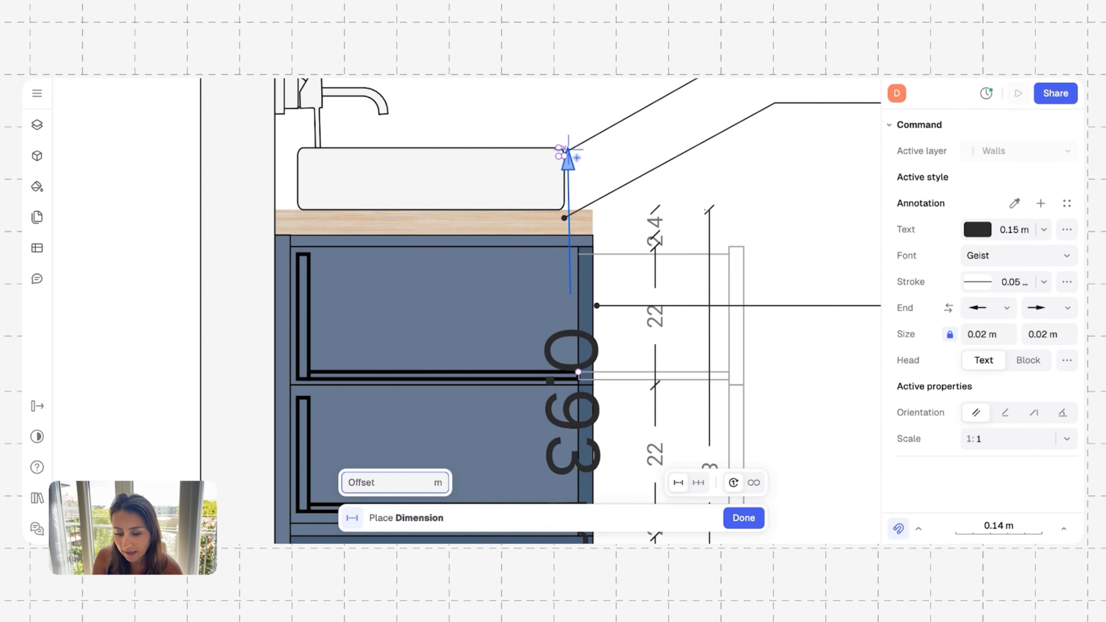
pyautogui.scroll(-5, 567, 149)
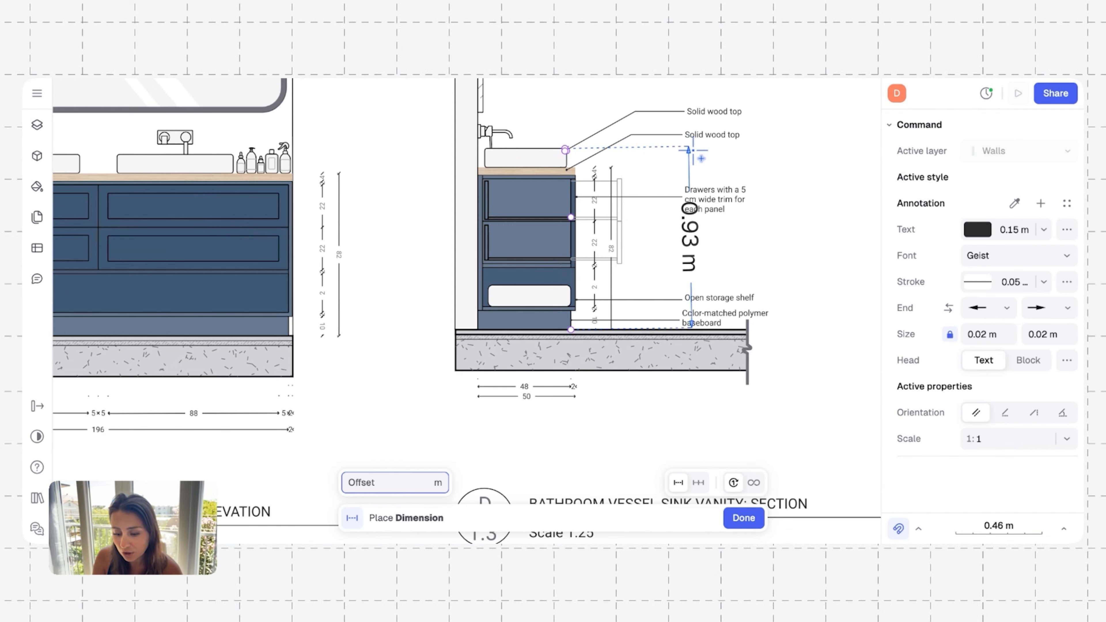
pyautogui.click(804, 168)
pyautogui.hscroll(4, 686, 277)
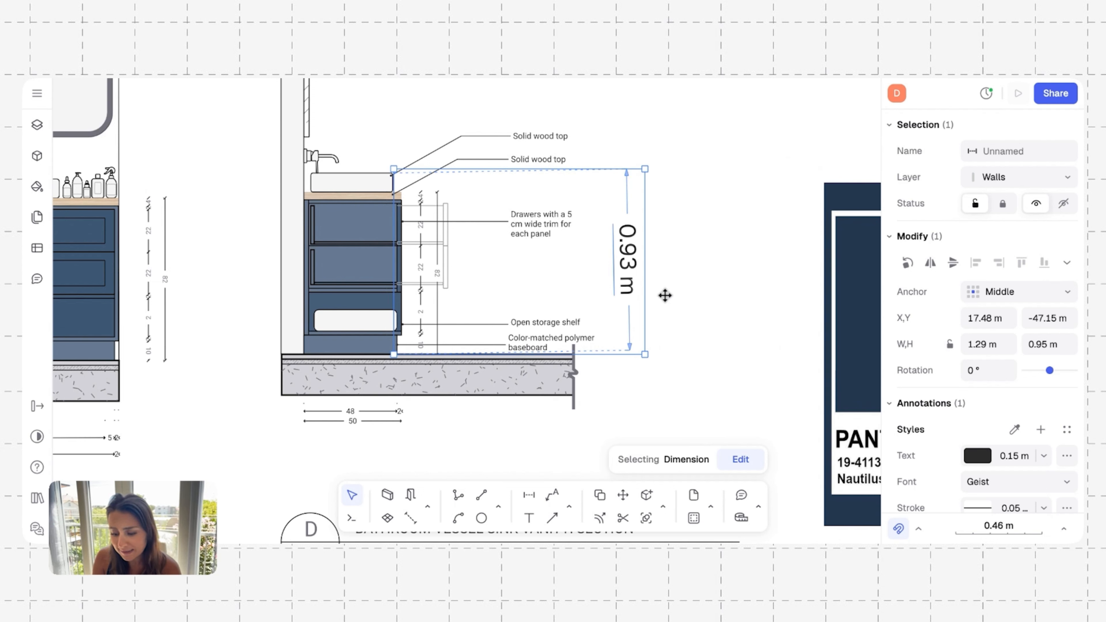
# Step: Apply the existing section dimensions' 0.08 m roboto gray style to the new height dimension and open that dimension for editing
pyautogui.click(1015, 429)
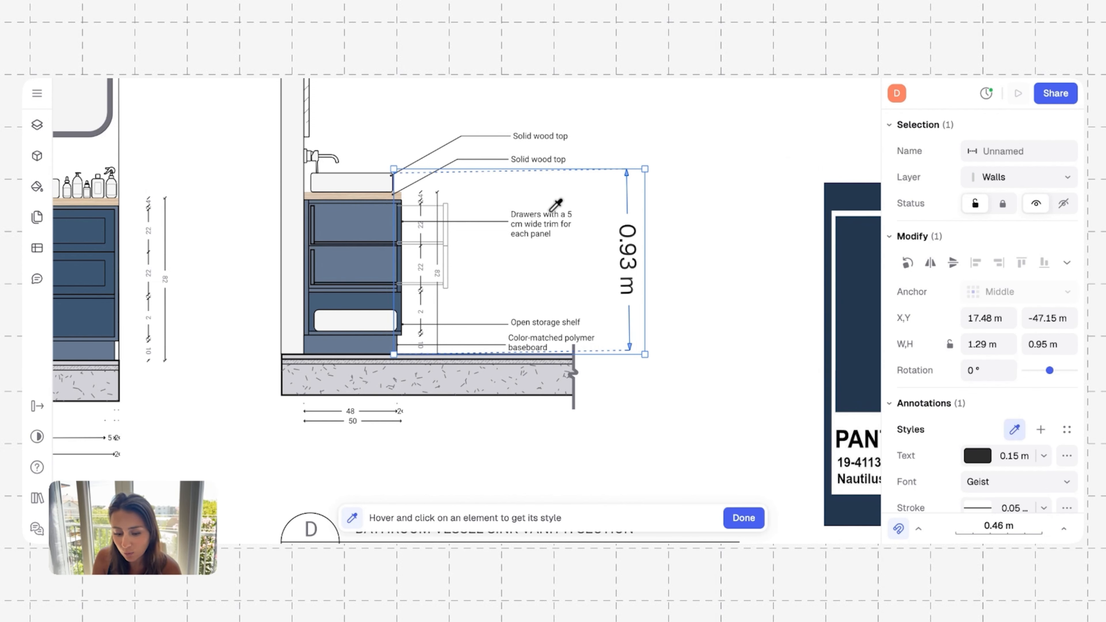
pyautogui.click(421, 198)
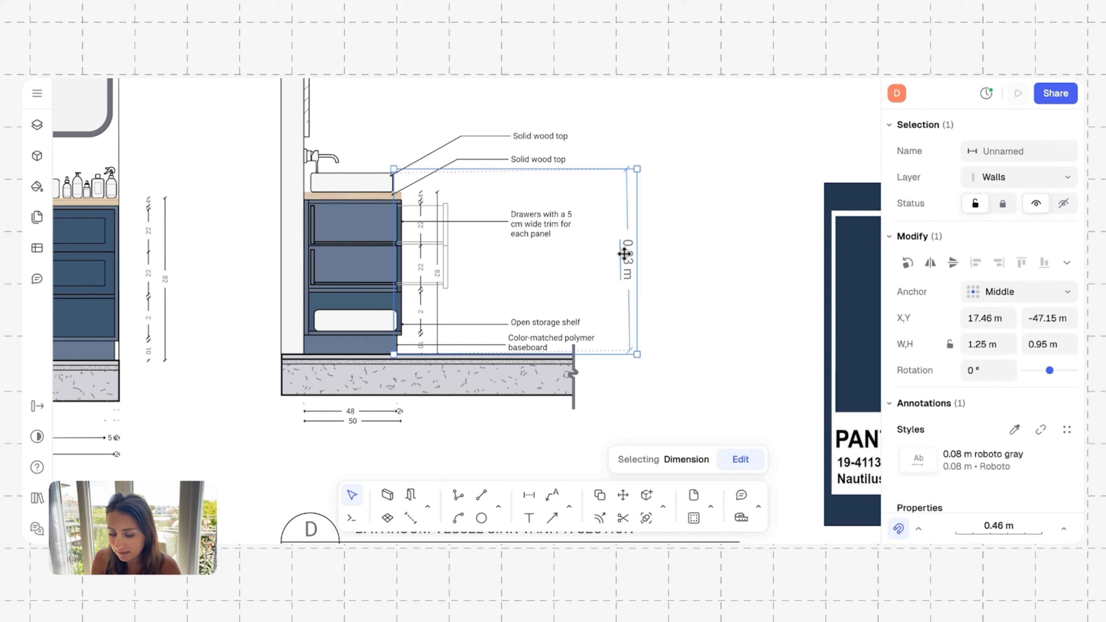
pyautogui.click(740, 459)
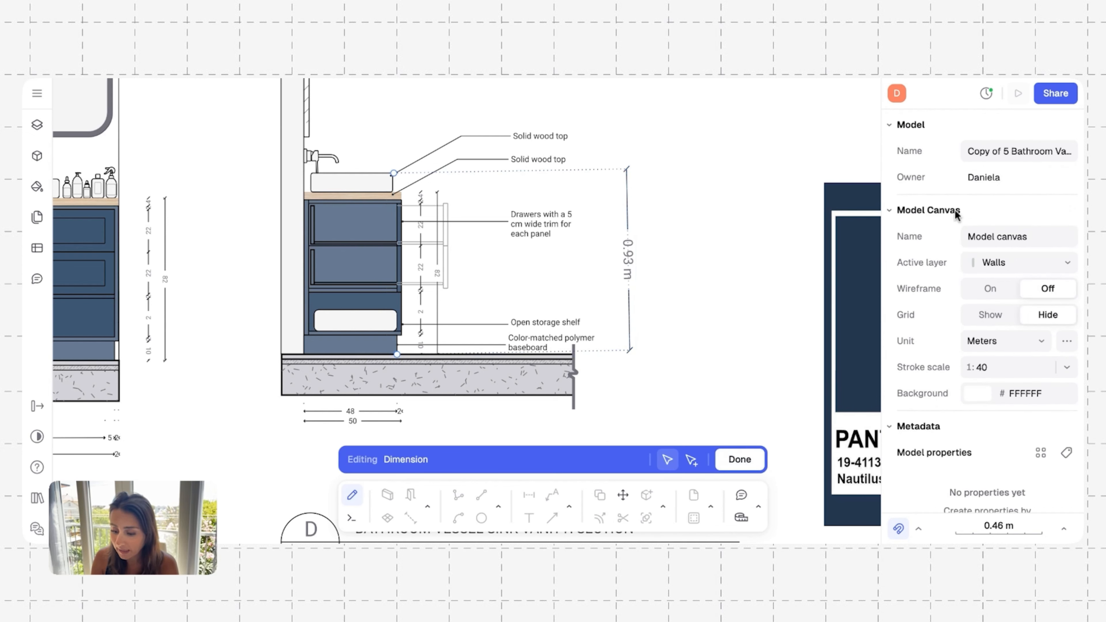
# Step: Try Millimeters and Inches as the model canvas unit and settle on Feet/inches
pyautogui.click(1041, 342)
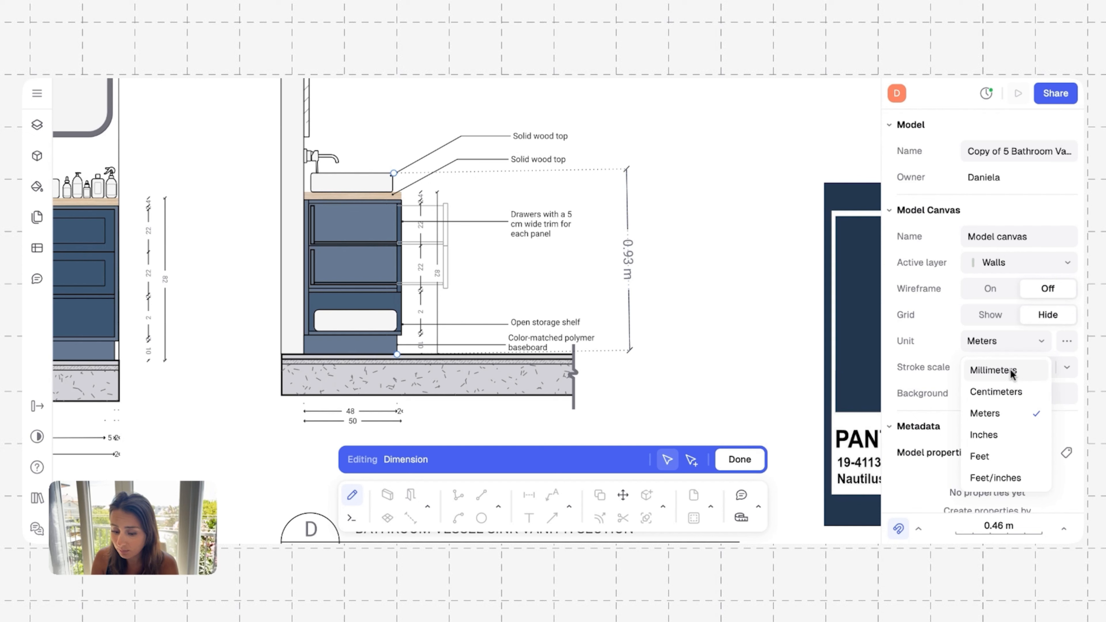
pyautogui.click(1010, 370)
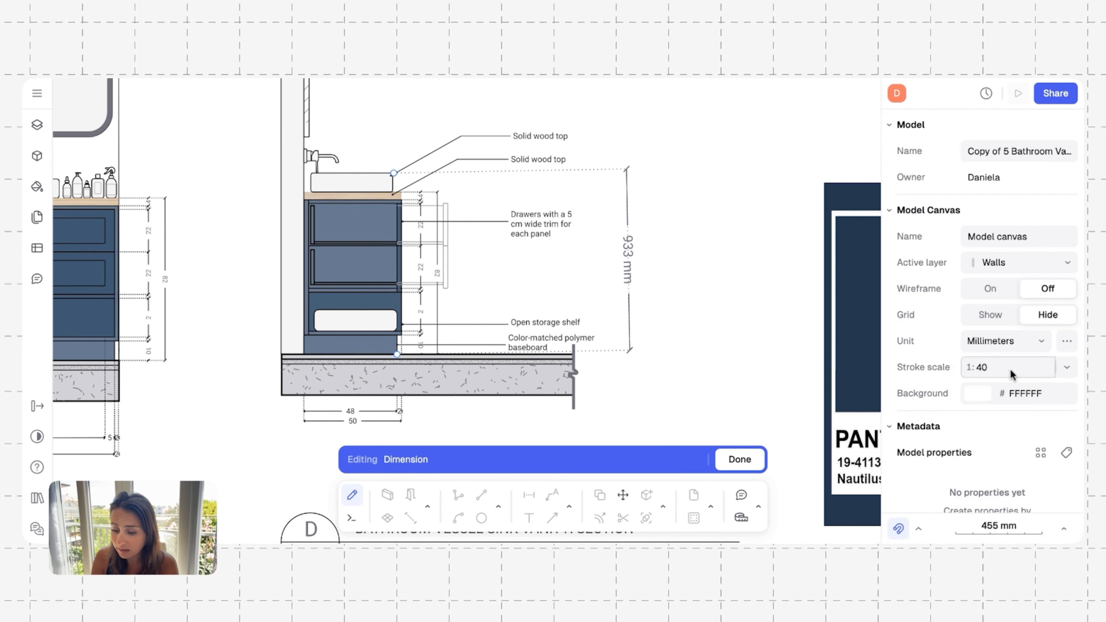
pyautogui.click(1016, 340)
pyautogui.click(994, 434)
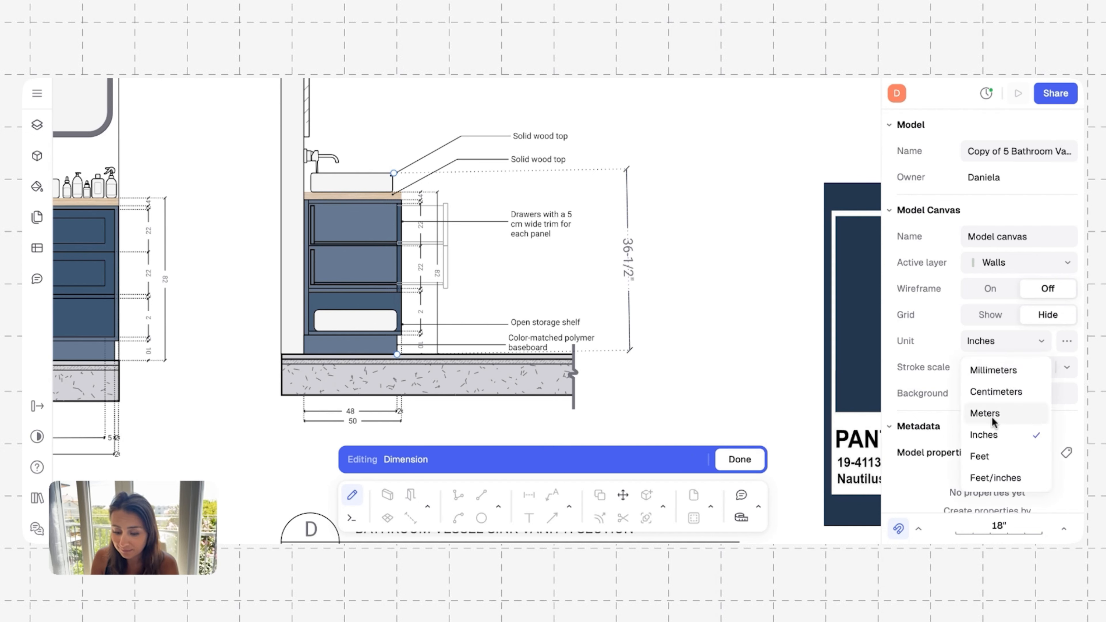
pyautogui.click(1001, 478)
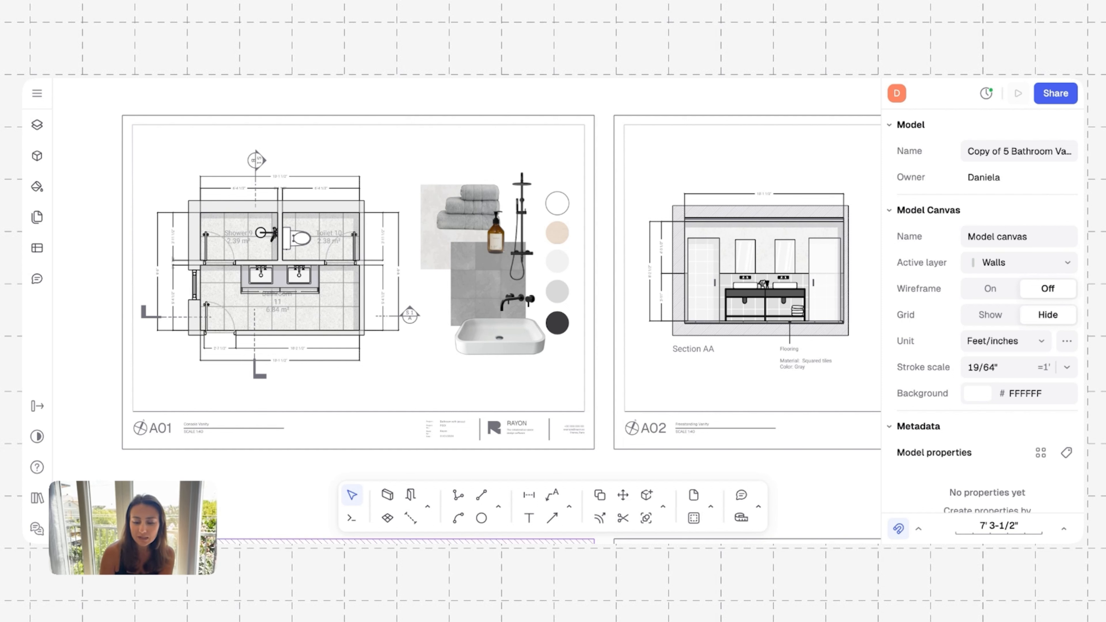
# Step: Examine sheet A01's floor plan with the shower, toilet and double-sink bathroom, and its board of towels, tiles, fixtures and colour swatches
pyautogui.scroll(5, 206, 329)
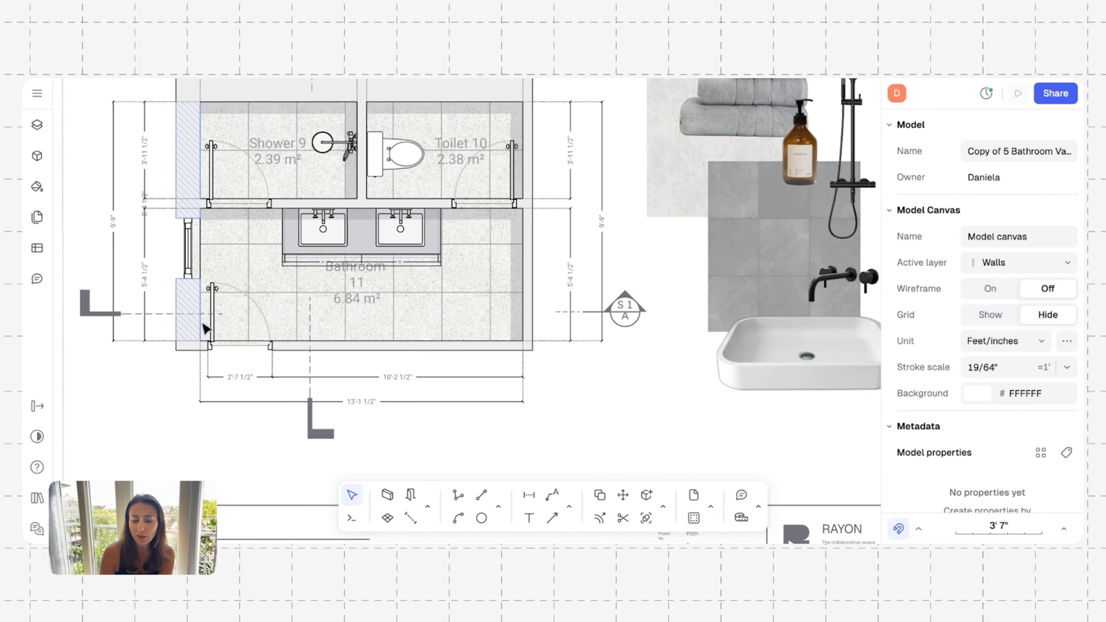
pyautogui.scroll(2, 206, 329)
pyautogui.click(386, 263)
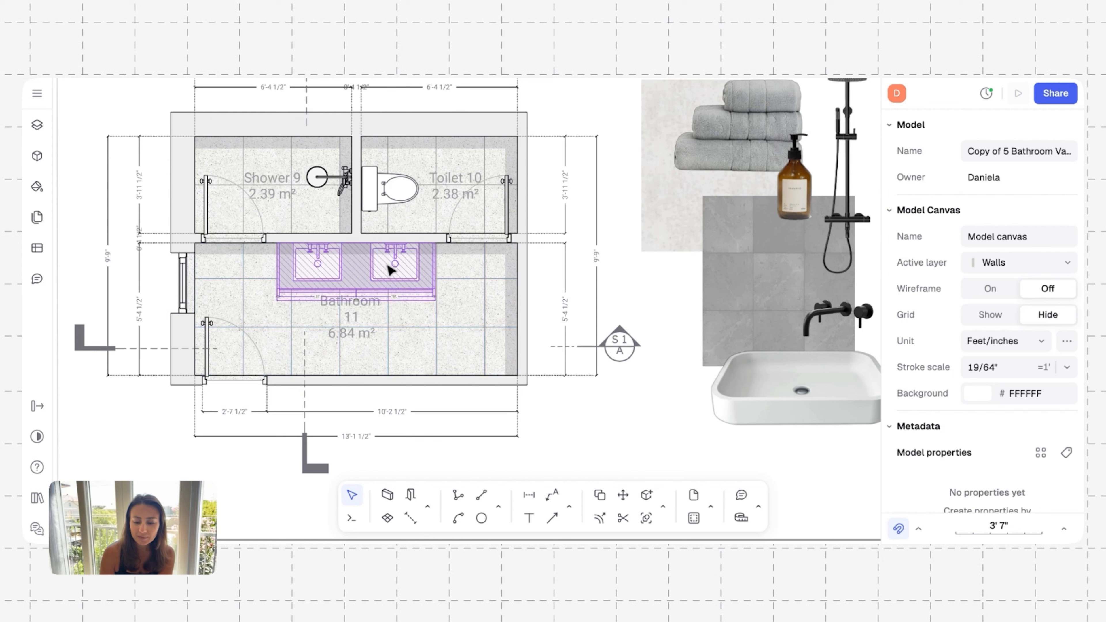
pyautogui.click(288, 404)
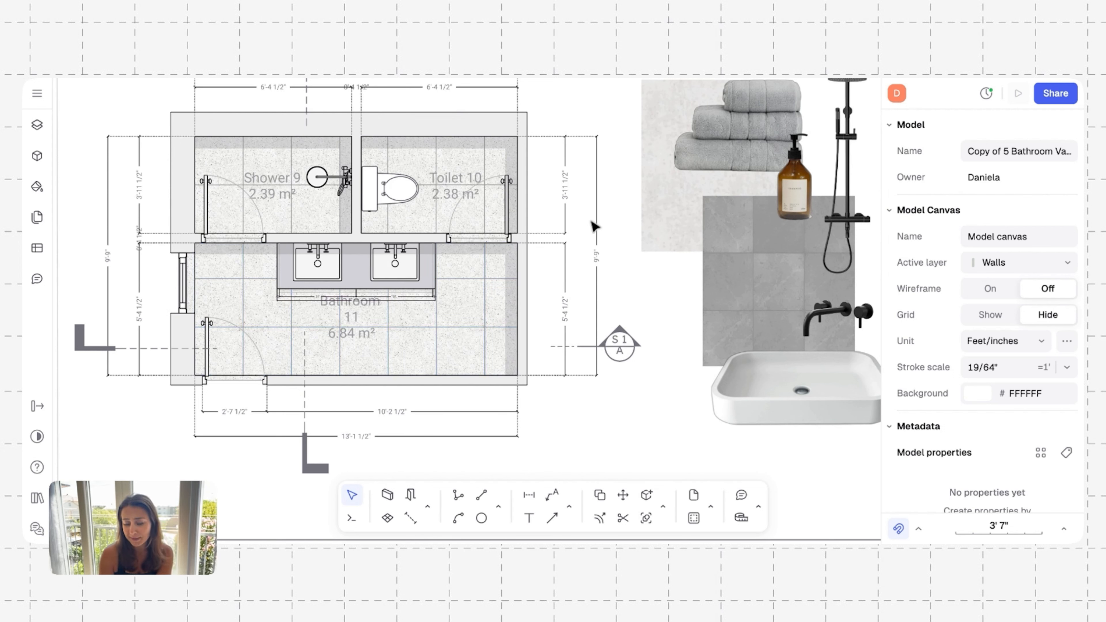
pyautogui.hscroll(3, 595, 227)
pyautogui.scroll(2, 594, 227)
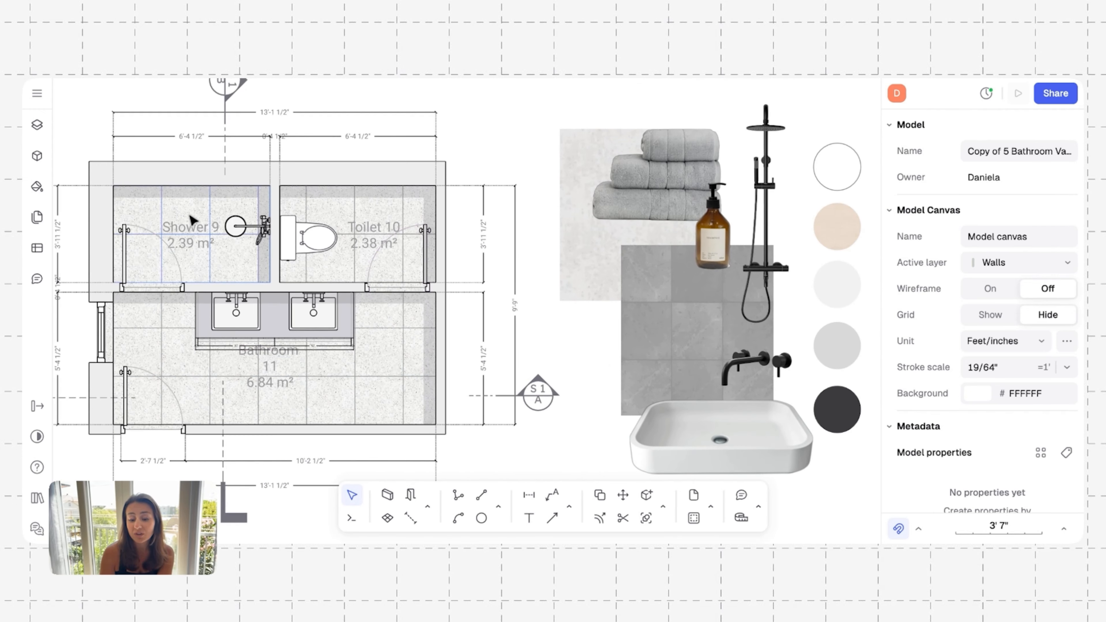
pyautogui.hscroll(4, 531, 313)
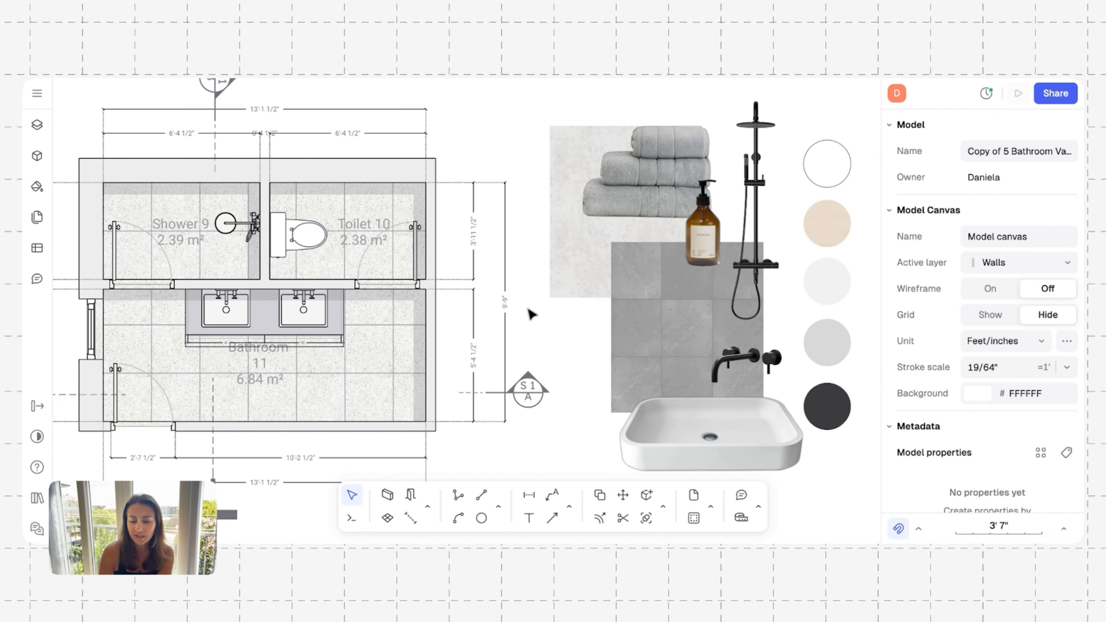
pyautogui.hscroll(2, 531, 313)
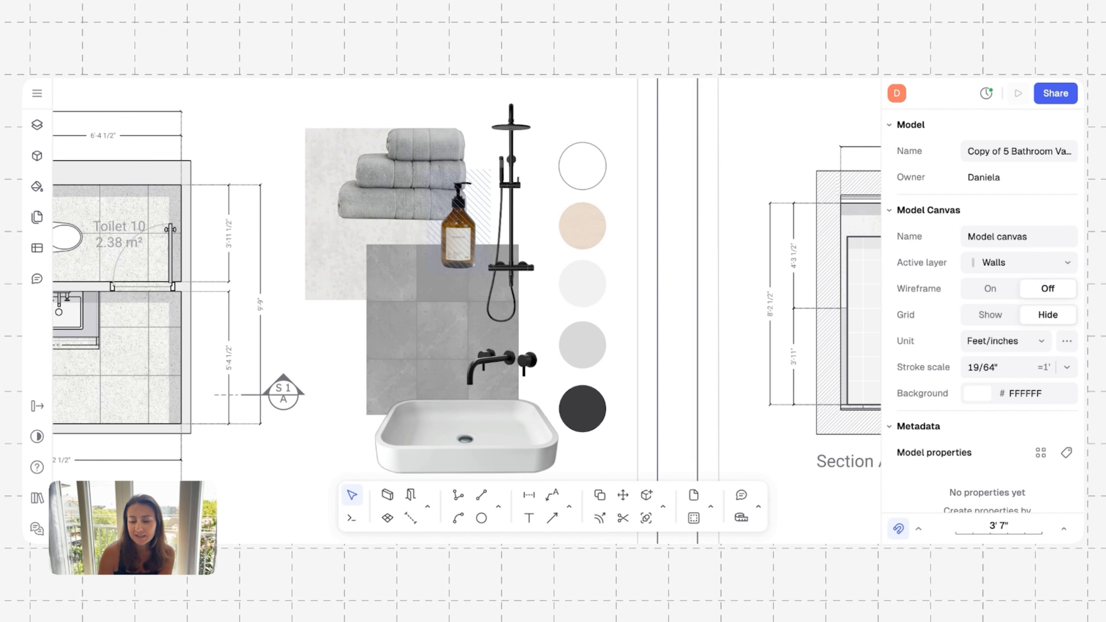
# Step: Review sheet A02's Section AA with the double-sink console vanity and Section BB with the shower, vanity drawer and drain pipe
pyautogui.scroll(-6, 618, 236)
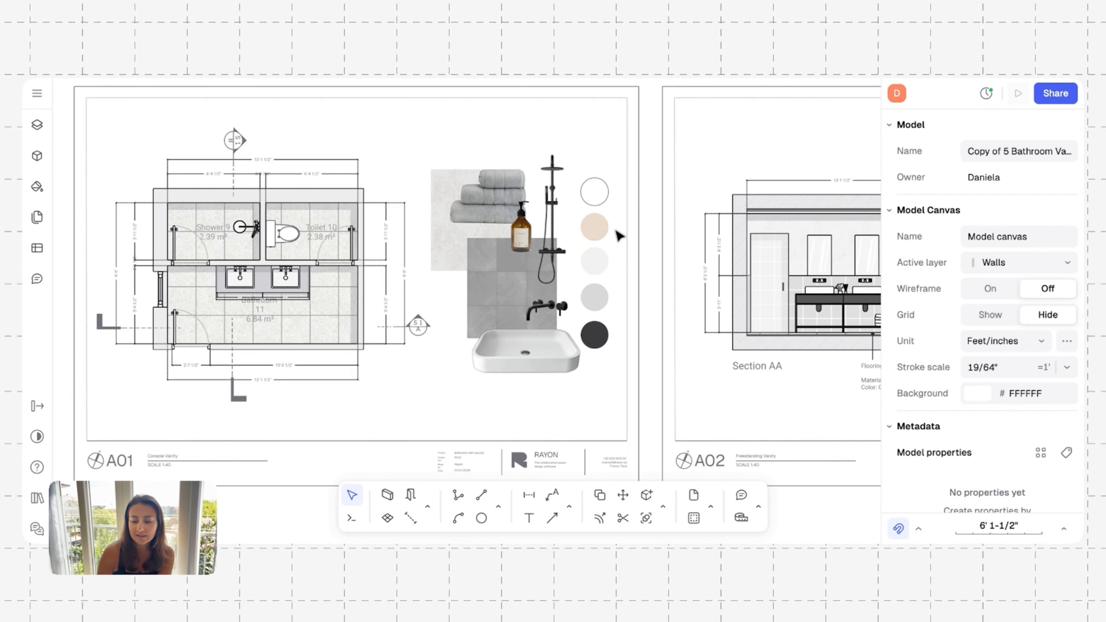
pyautogui.hscroll(10, 618, 236)
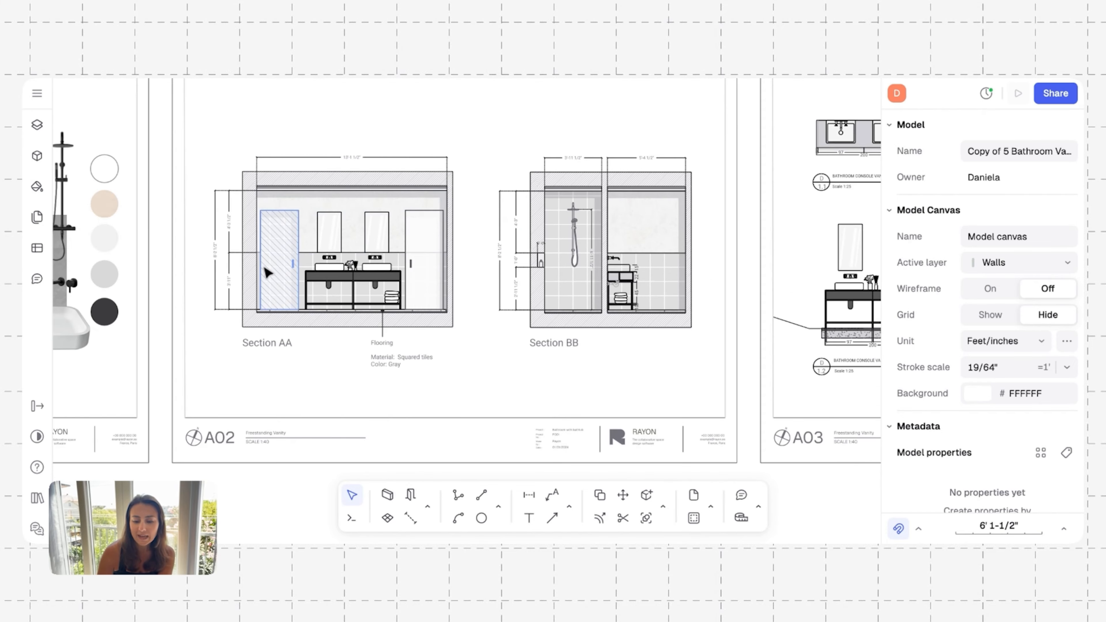
pyautogui.scroll(10, 266, 274)
pyautogui.hscroll(5, 468, 346)
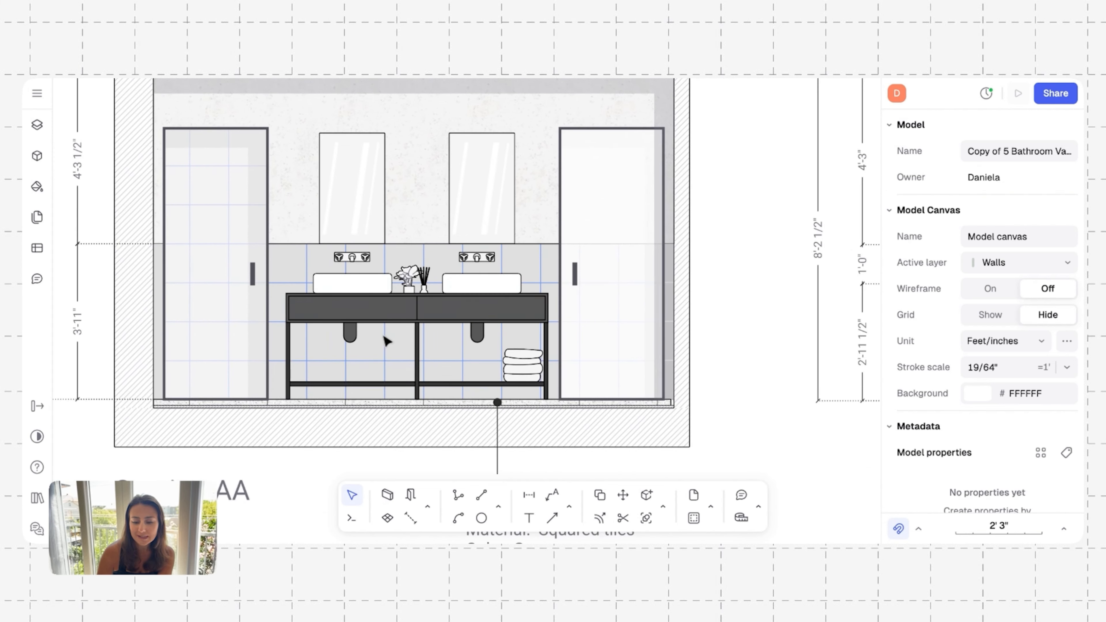
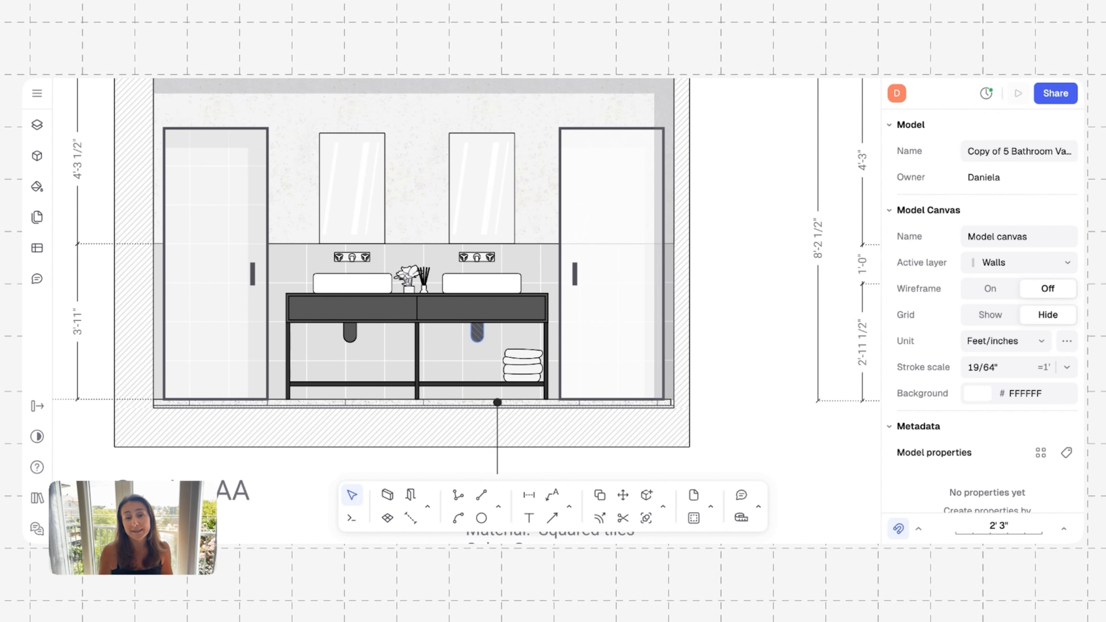
pyautogui.scroll(-6, 659, 336)
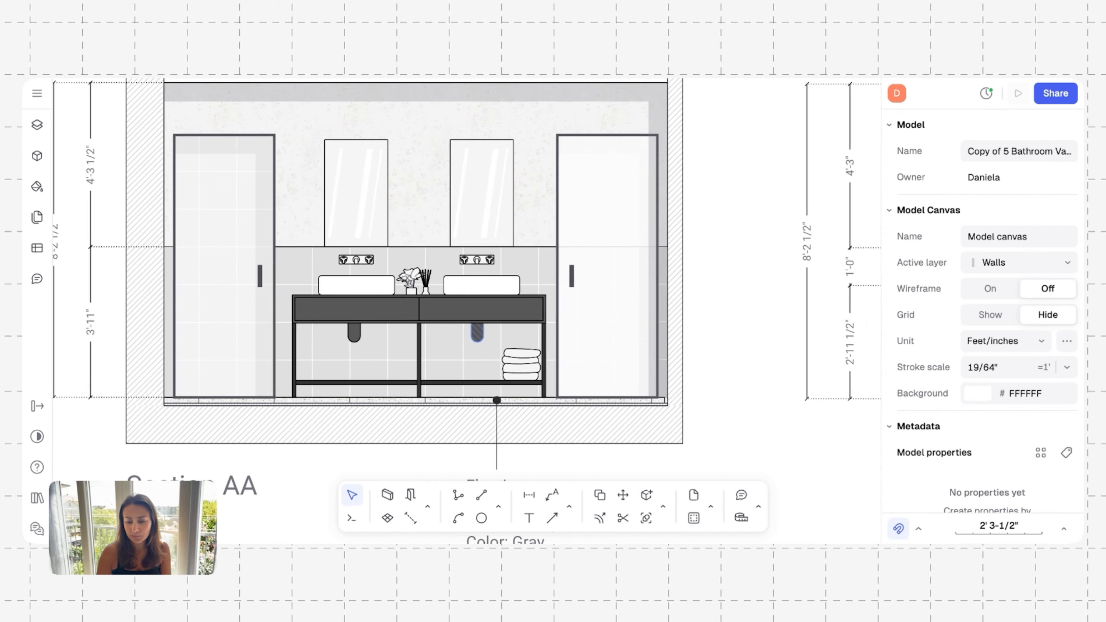
pyautogui.moveTo(688, 330); pyautogui.dragTo(499, 324, button='middle')
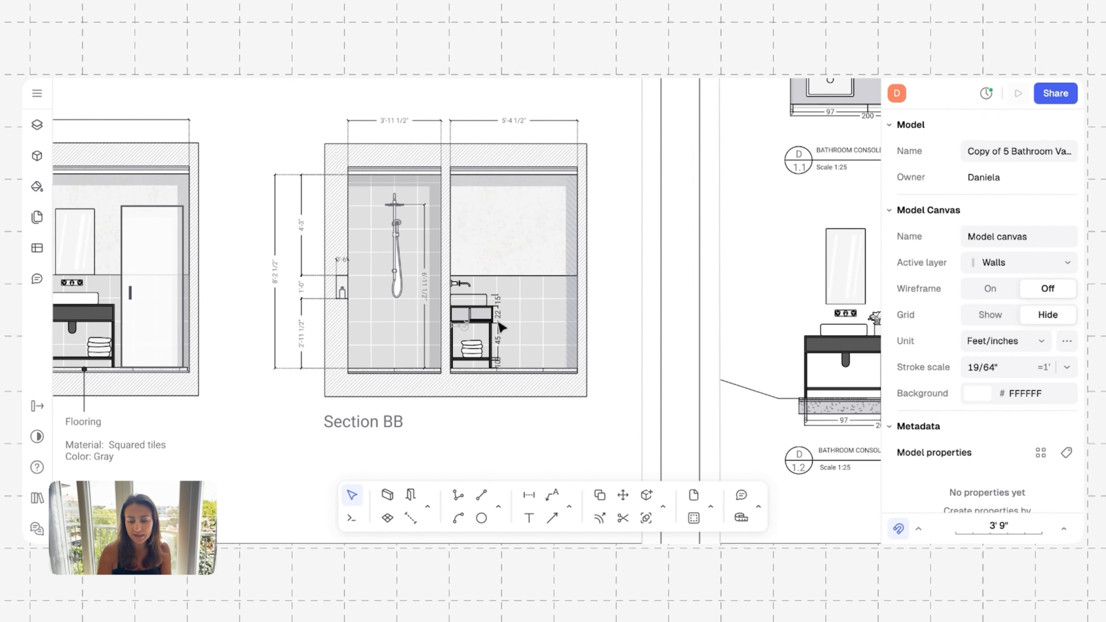
pyautogui.scroll(8, 460, 325)
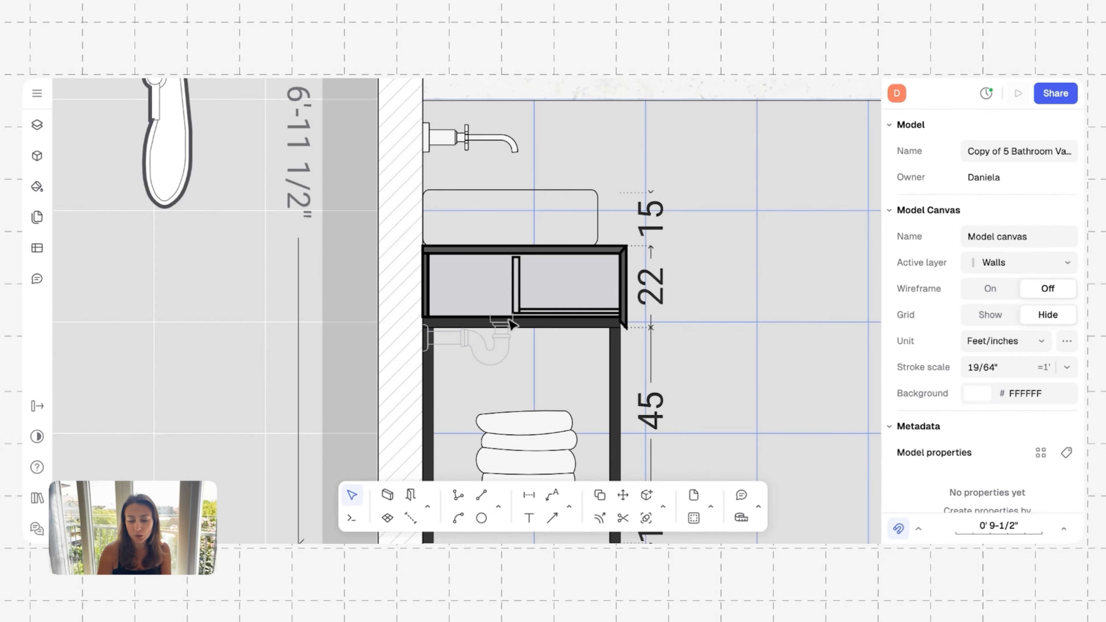
pyautogui.scroll(-5, 509, 345)
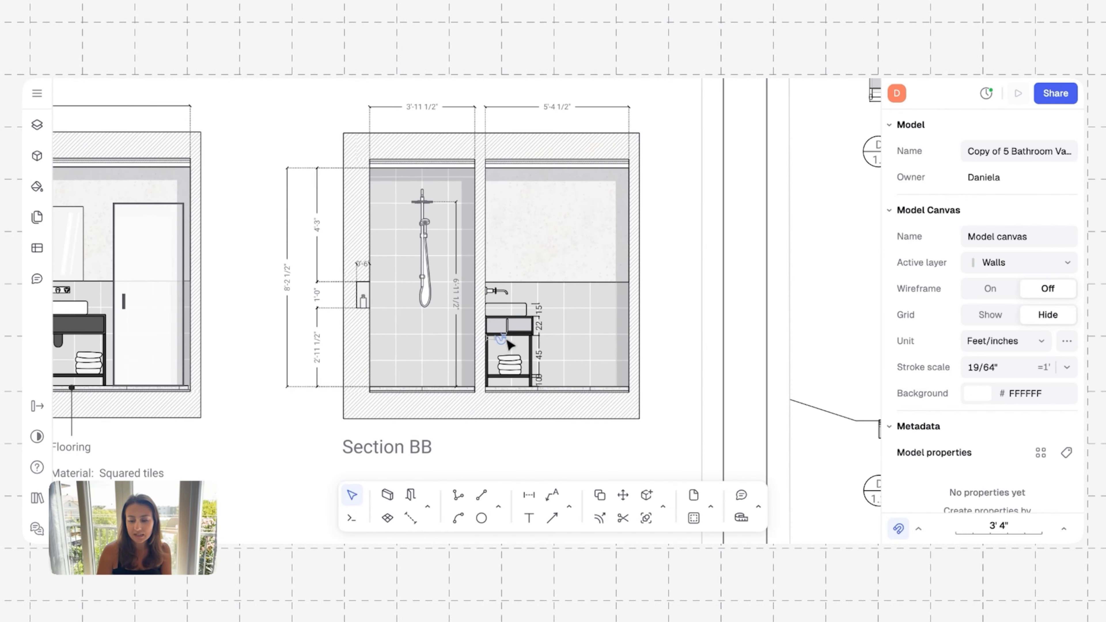
pyautogui.scroll(-3, 646, 292)
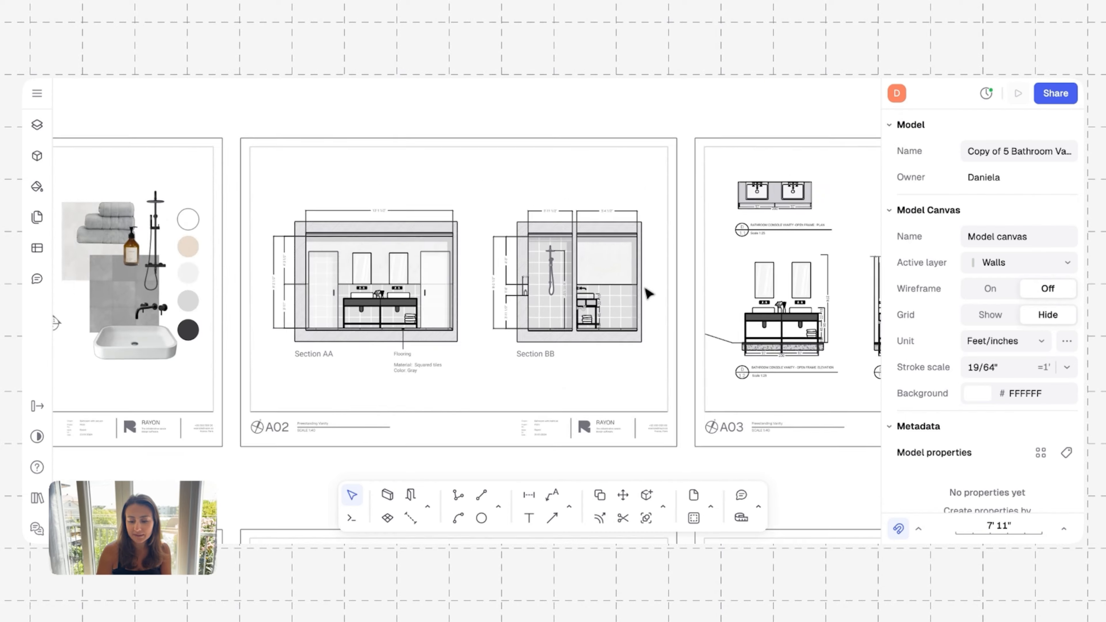
# Step: Inspect sheet A03's open-frame console vanity elevation and section, the enlarged circular detail and the reference photo
pyautogui.hscroll(4, 649, 293)
pyautogui.hscroll(5, 647, 293)
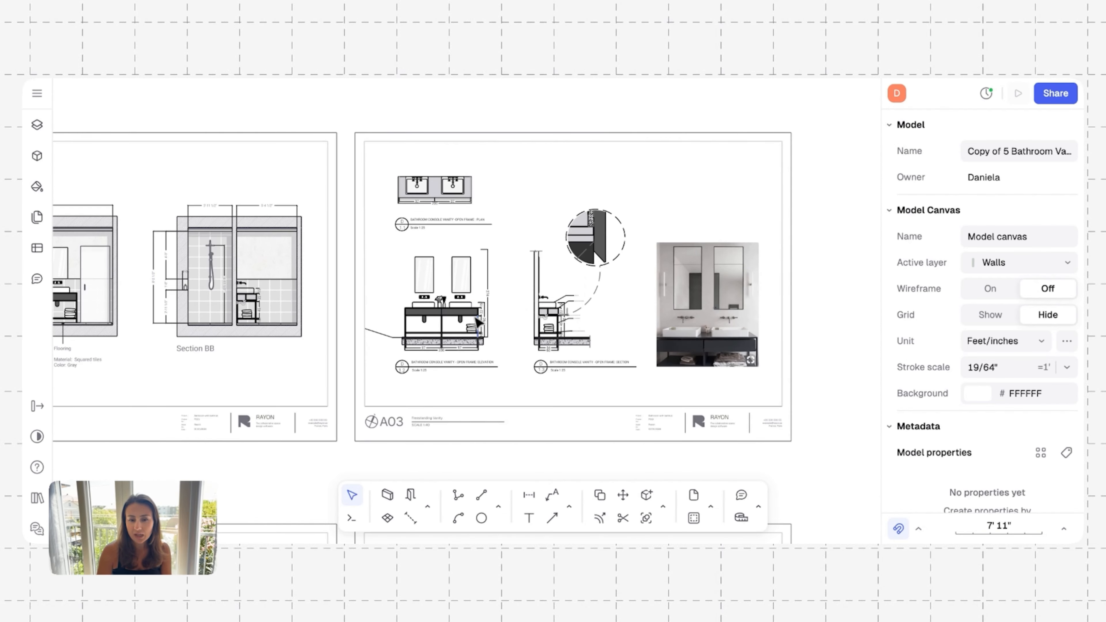
pyautogui.scroll(2, 504, 315)
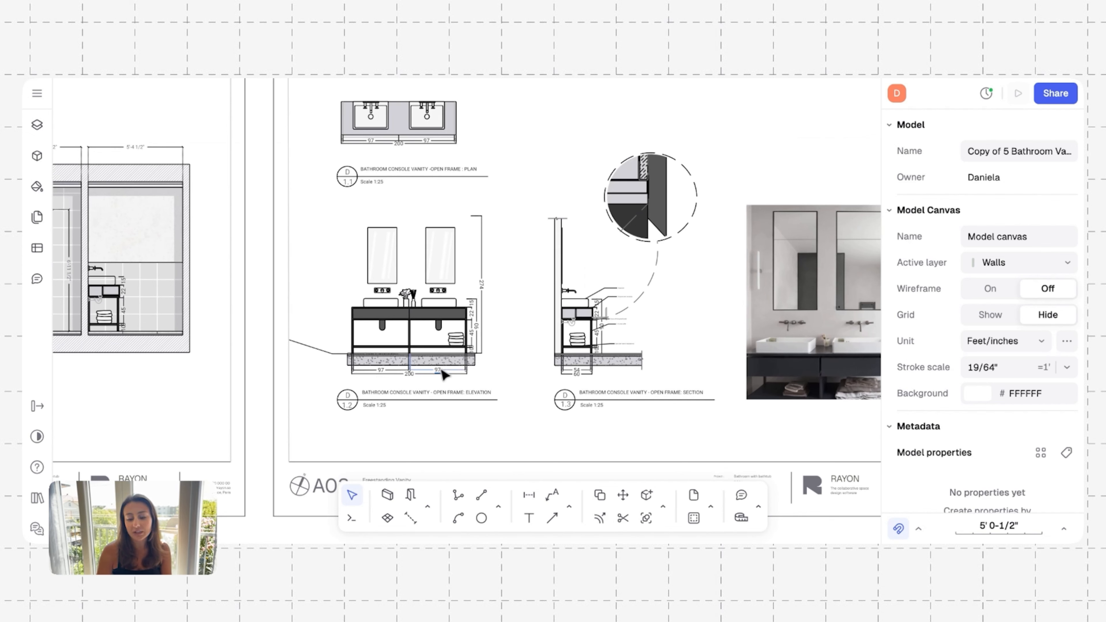
pyautogui.keyDown('ctrl'); pyautogui.scroll(10, 442, 373); pyautogui.keyUp('ctrl')
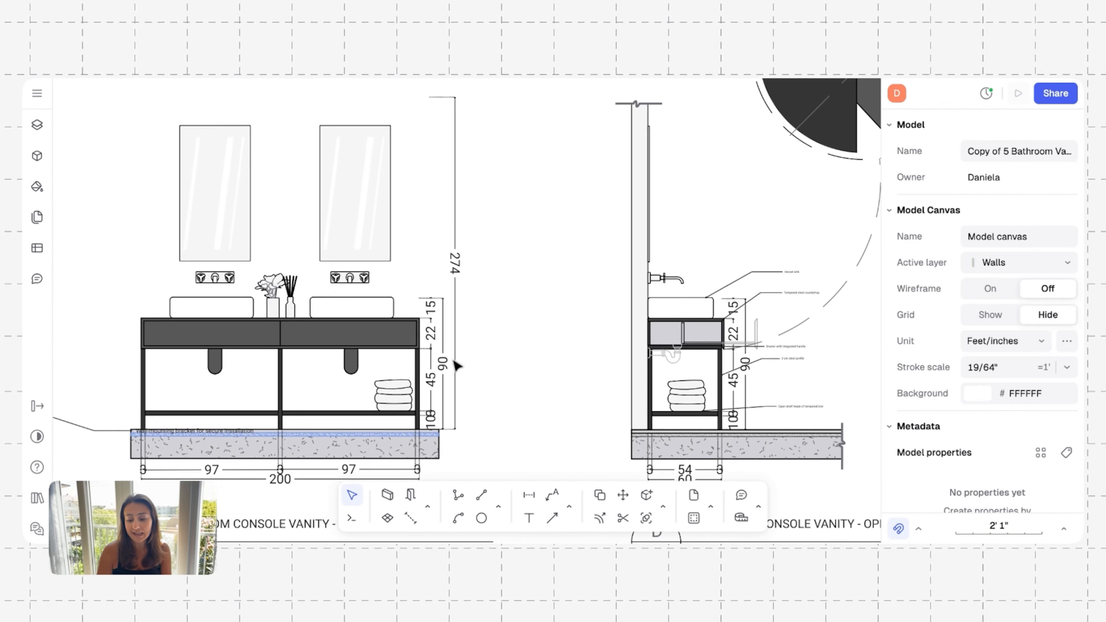
pyautogui.scroll(-3, 530, 412)
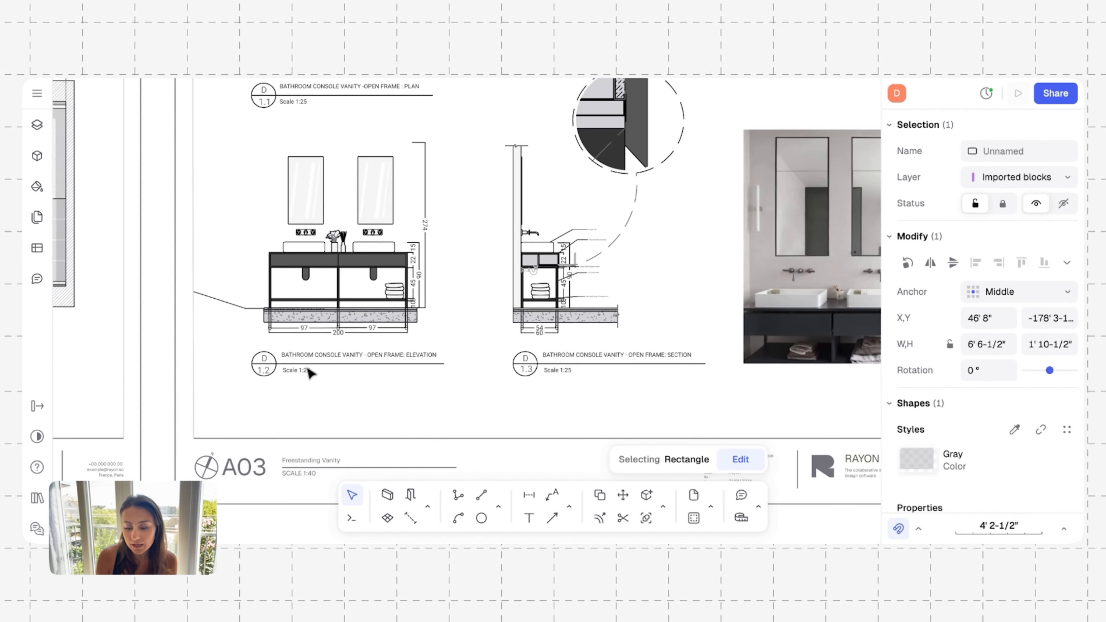
pyautogui.scroll(2, 309, 373)
pyautogui.hscroll(-1, 309, 373)
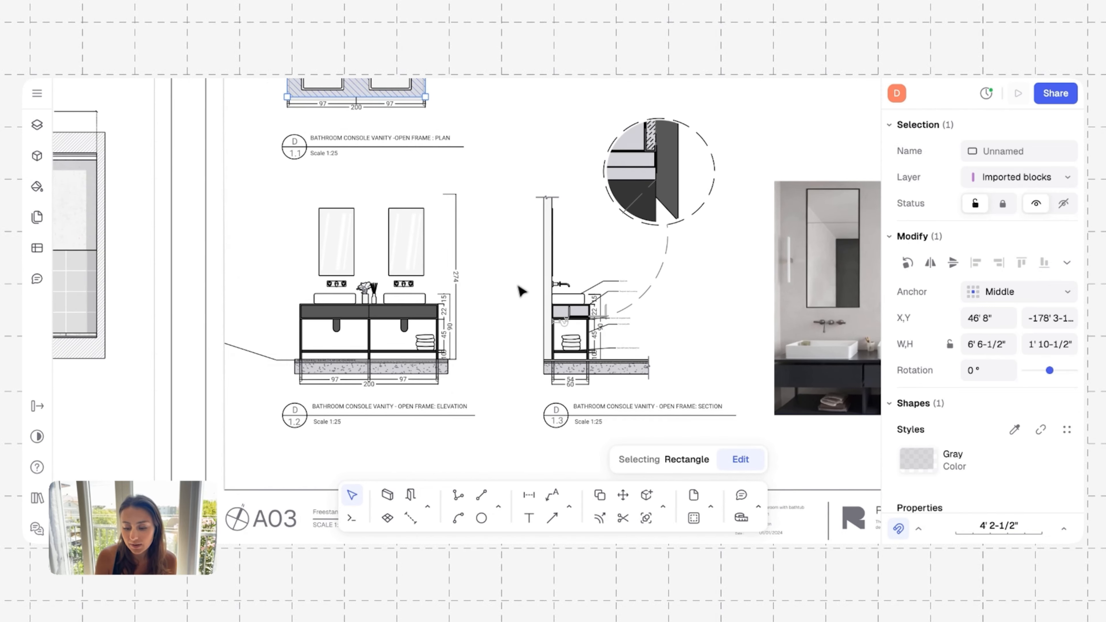
pyautogui.hscroll(4, 520, 290)
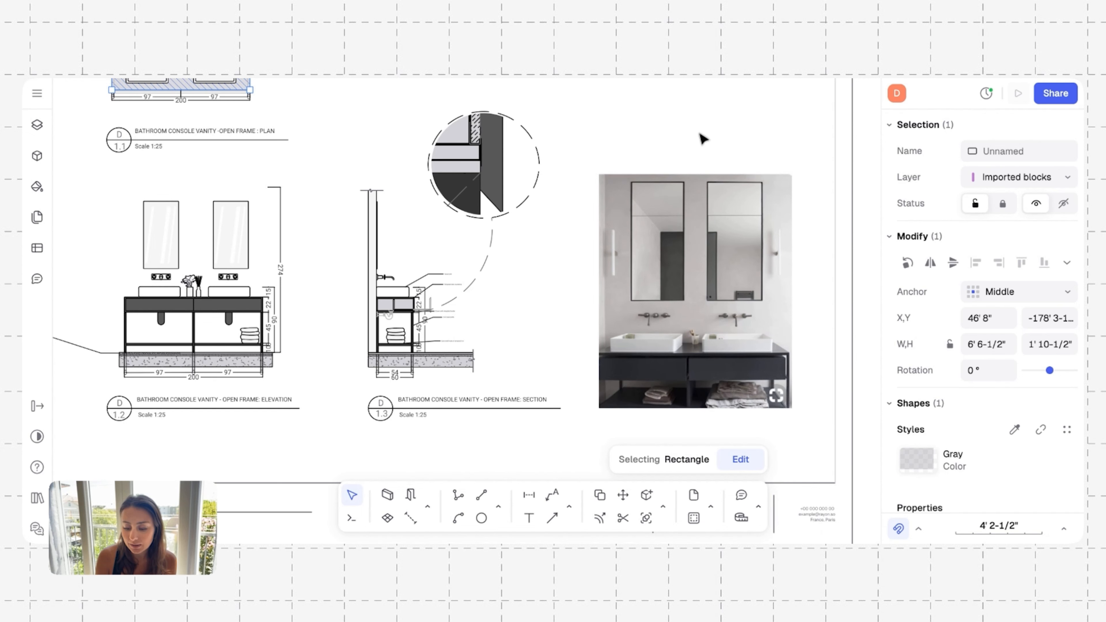
# Step: Check the styles applied to the dark countertop front and the floor slab in sheet A03's open-frame console vanity elevation
pyautogui.click(586, 438)
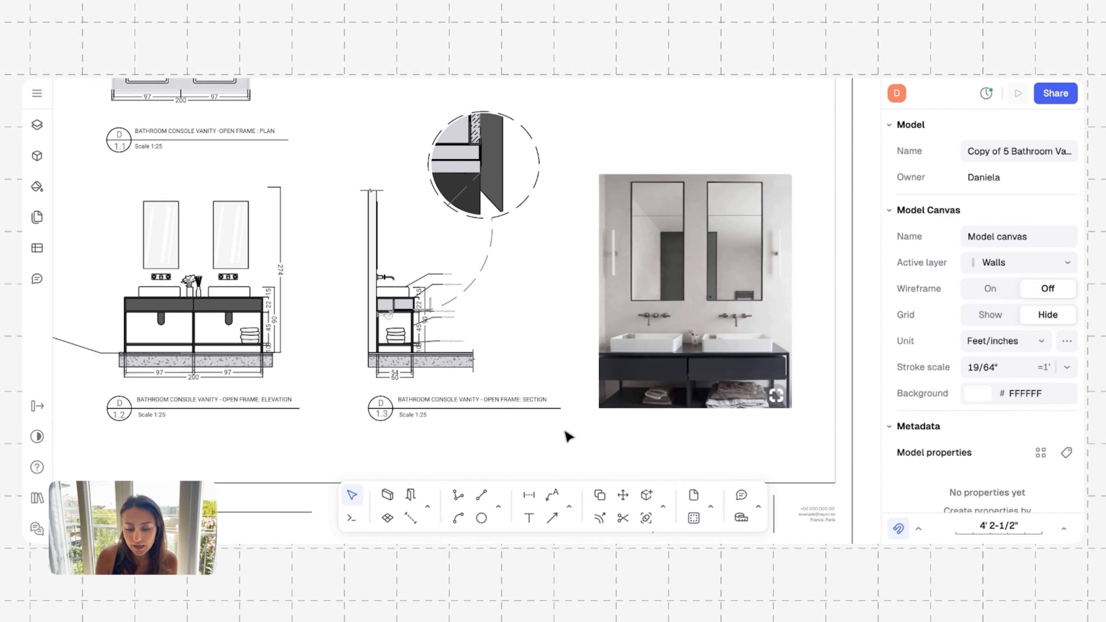
pyautogui.hscroll(-3, 378, 410)
pyautogui.scroll(1, 378, 409)
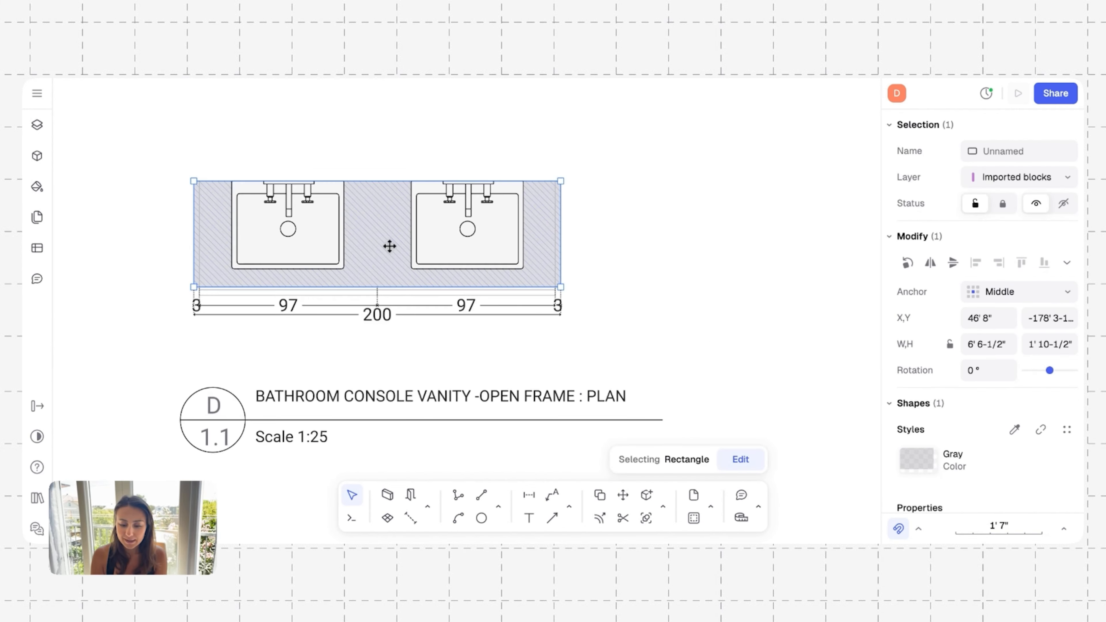
pyautogui.keyDown('ctrl'); pyautogui.scroll(-5, 390, 246); pyautogui.keyUp('ctrl')
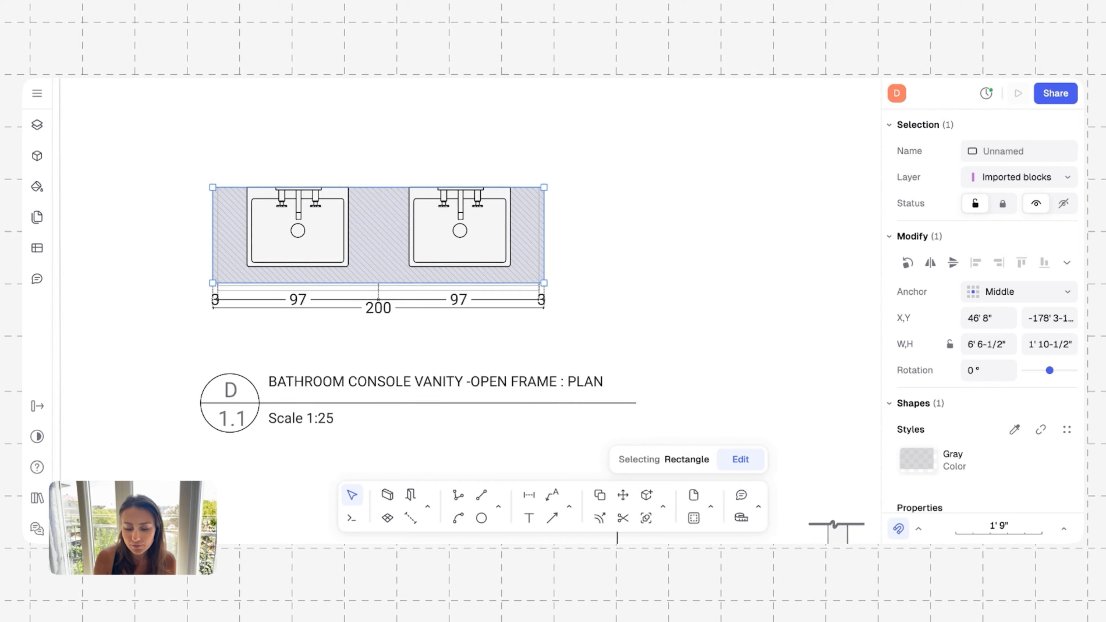
pyautogui.scroll(-5, 407, 278)
pyautogui.scroll(-2, 404, 281)
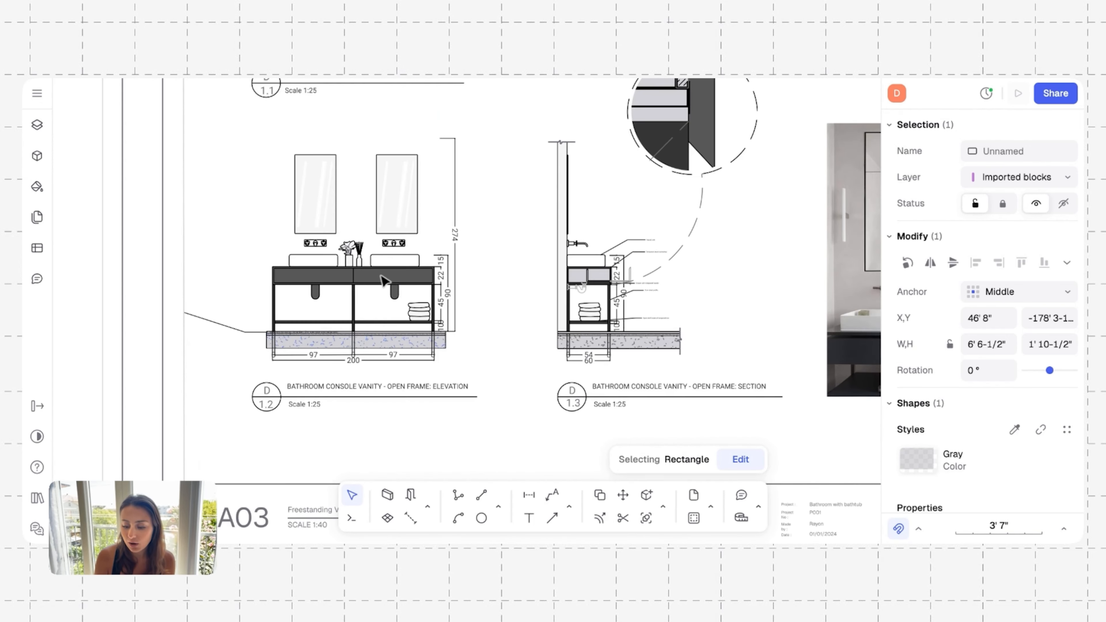
pyautogui.click(383, 282)
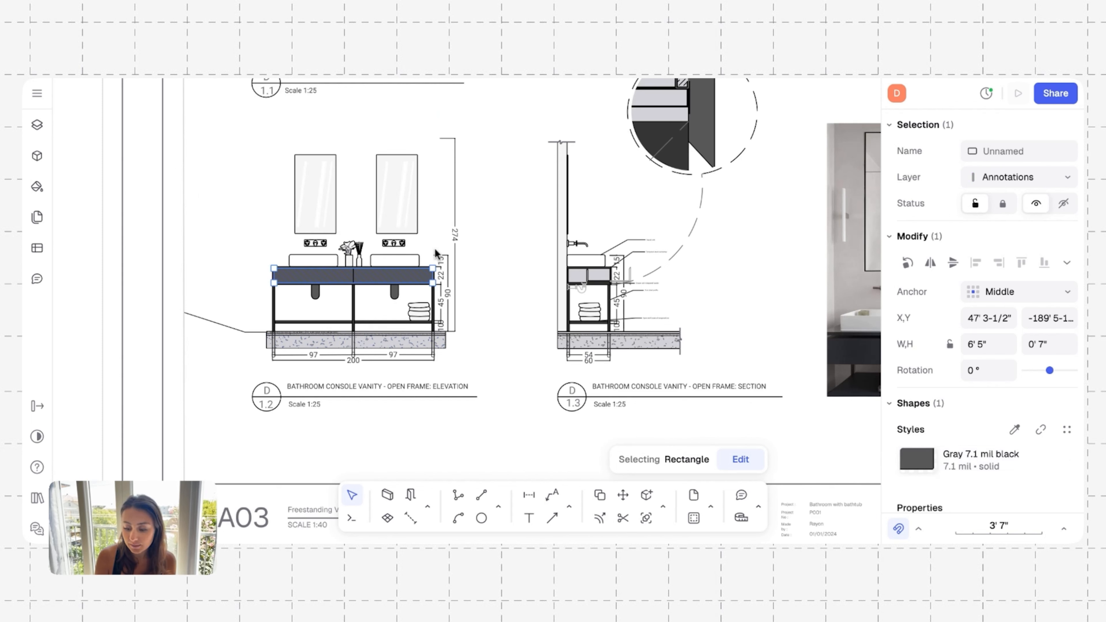
pyautogui.click(369, 345)
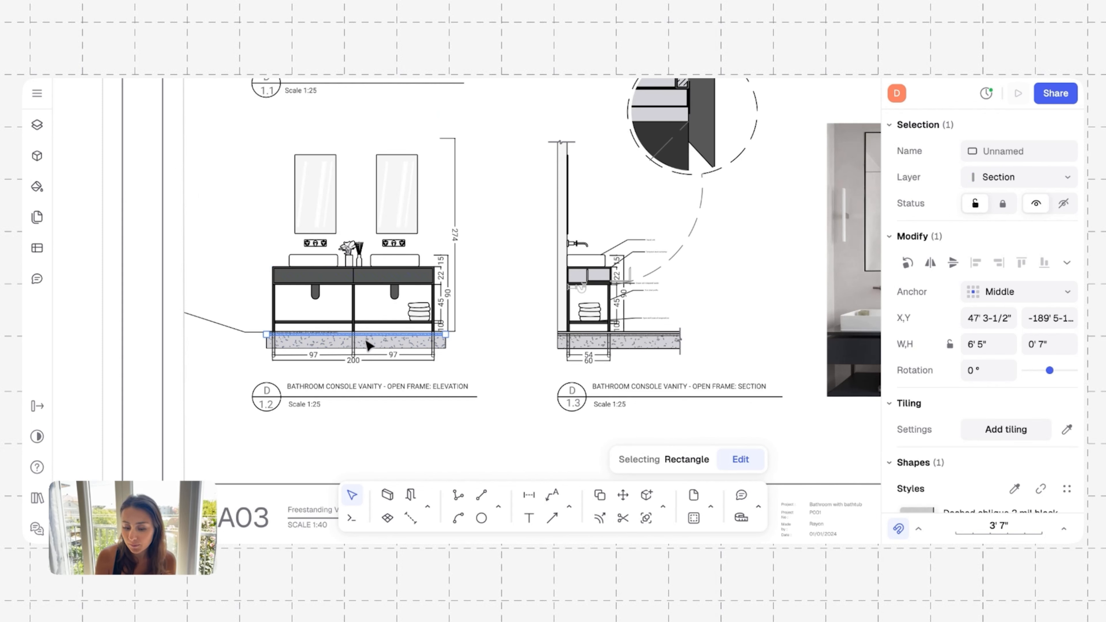
pyautogui.click(371, 345)
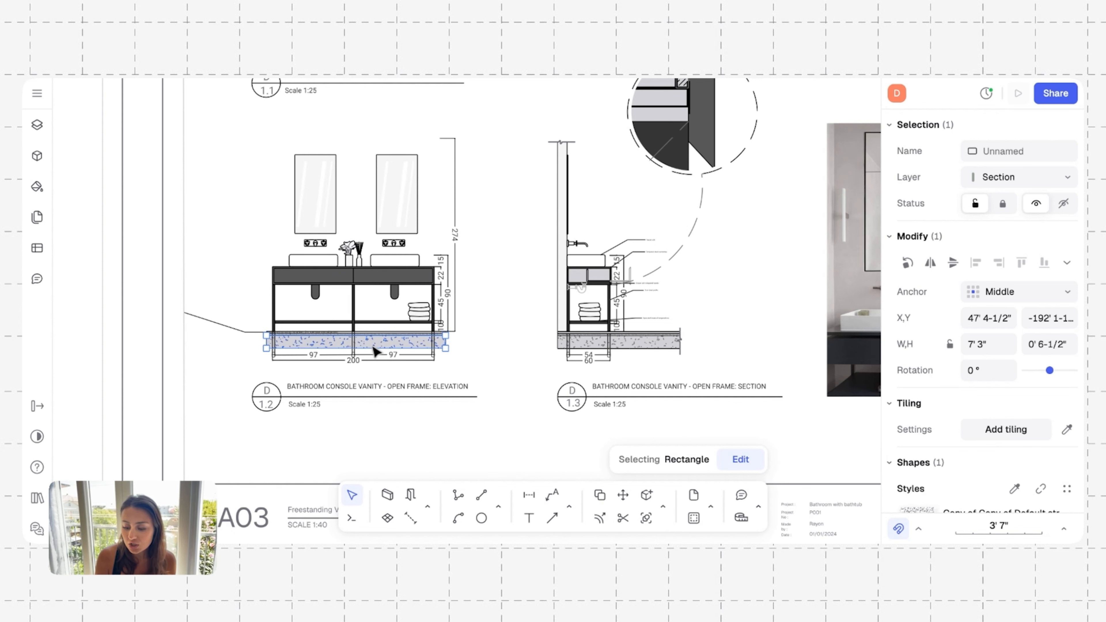
pyautogui.scroll(-3, 892, 376)
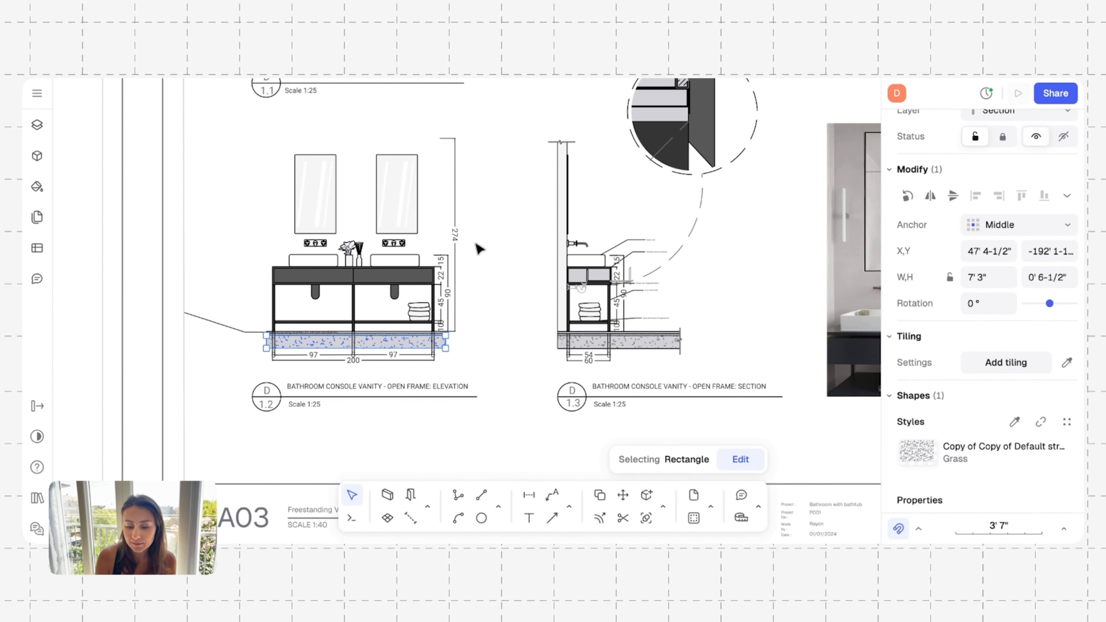
# Step: Apply the Yellow style to the countertop rectangle in the open-frame console vanity plan
pyautogui.scroll(5, 476, 244)
pyautogui.click(324, 174)
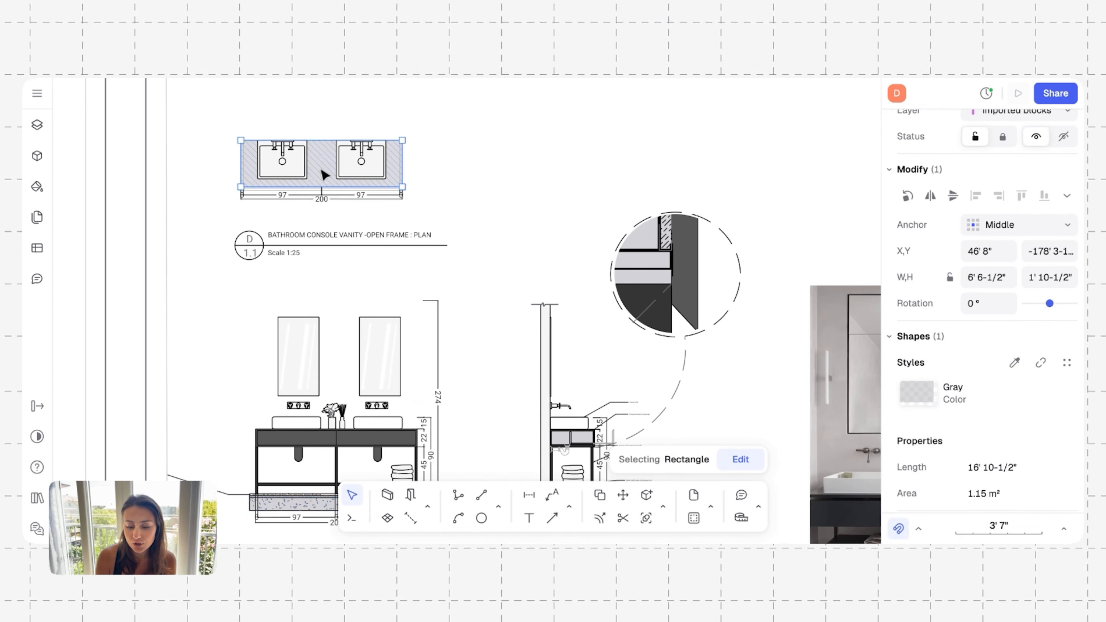
pyautogui.scroll(6, 321, 170)
pyautogui.moveTo(321, 171); pyautogui.dragTo(474, 254, button='middle')
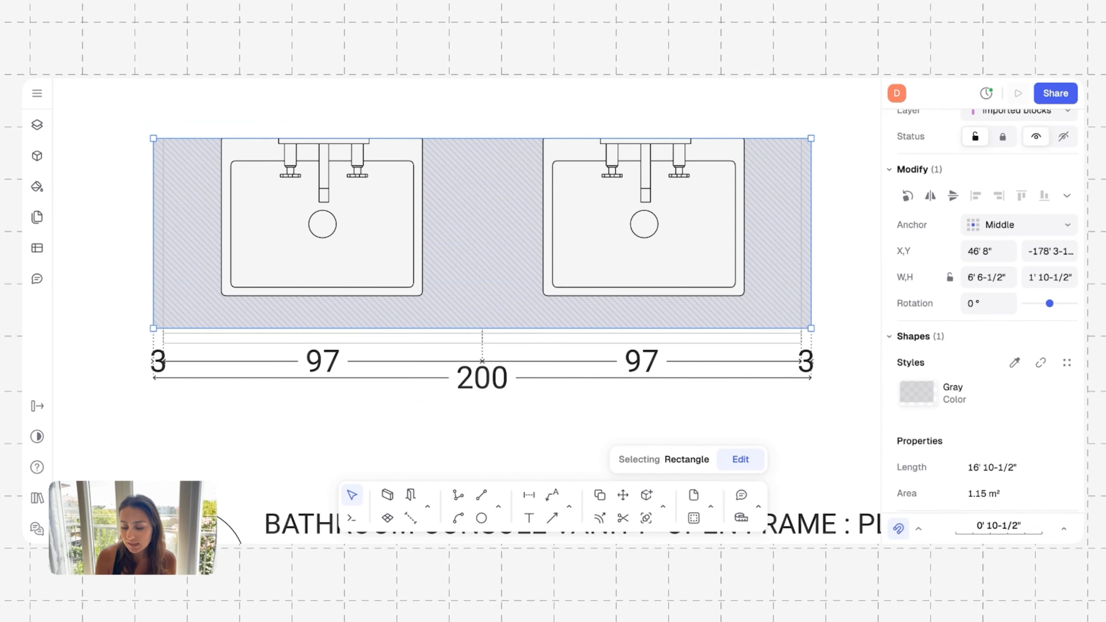
pyautogui.click(970, 387)
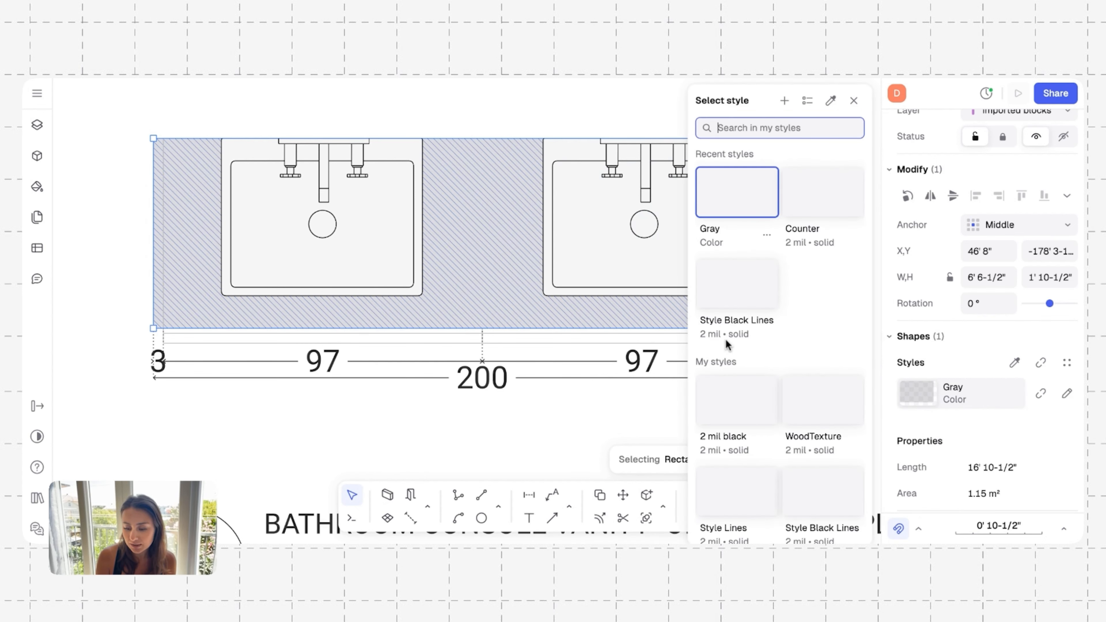
pyautogui.scroll(-5, 725, 342)
pyautogui.scroll(5, 736, 375)
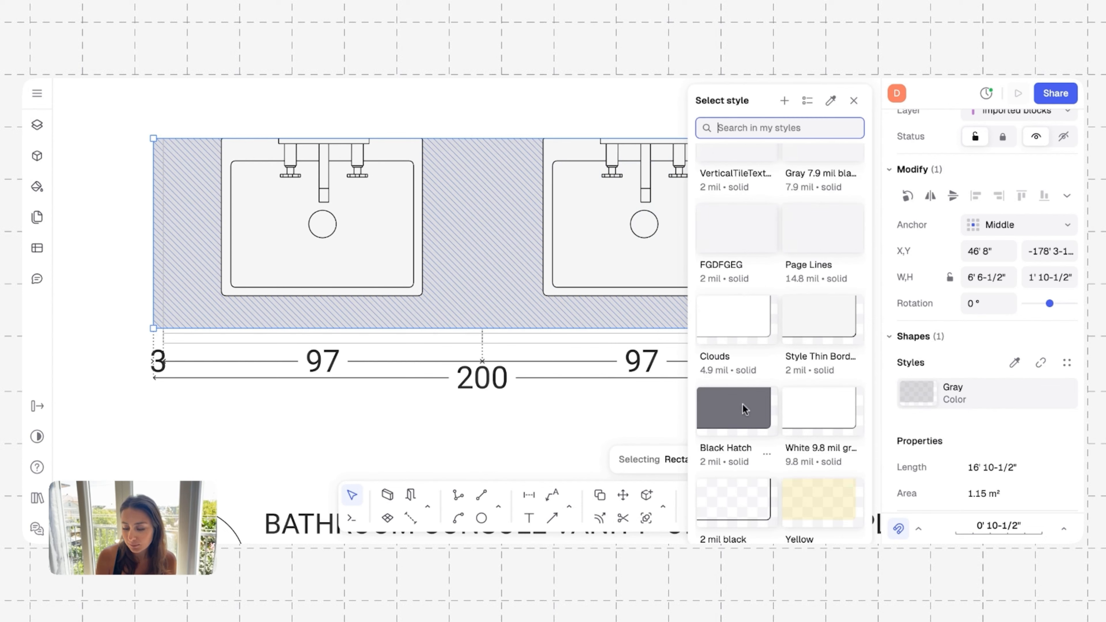
pyautogui.scroll(-3, 742, 405)
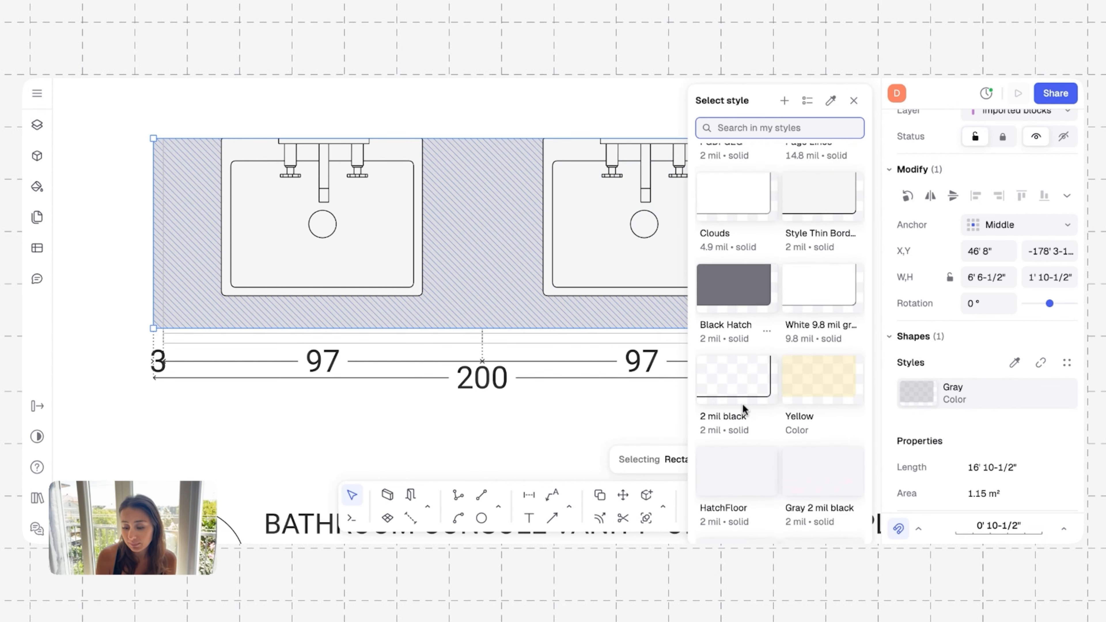
pyautogui.click(823, 395)
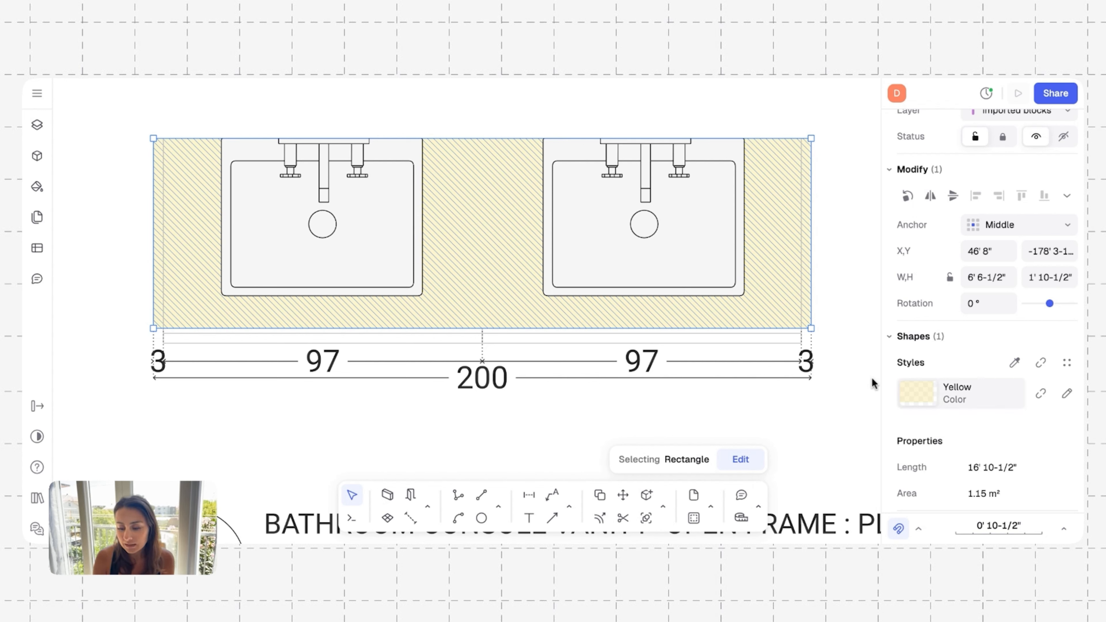
# Step: Replace the plan countertop's style with the dark Gray 2 mil black style
pyautogui.click(901, 383)
pyautogui.scroll(-10, 766, 441)
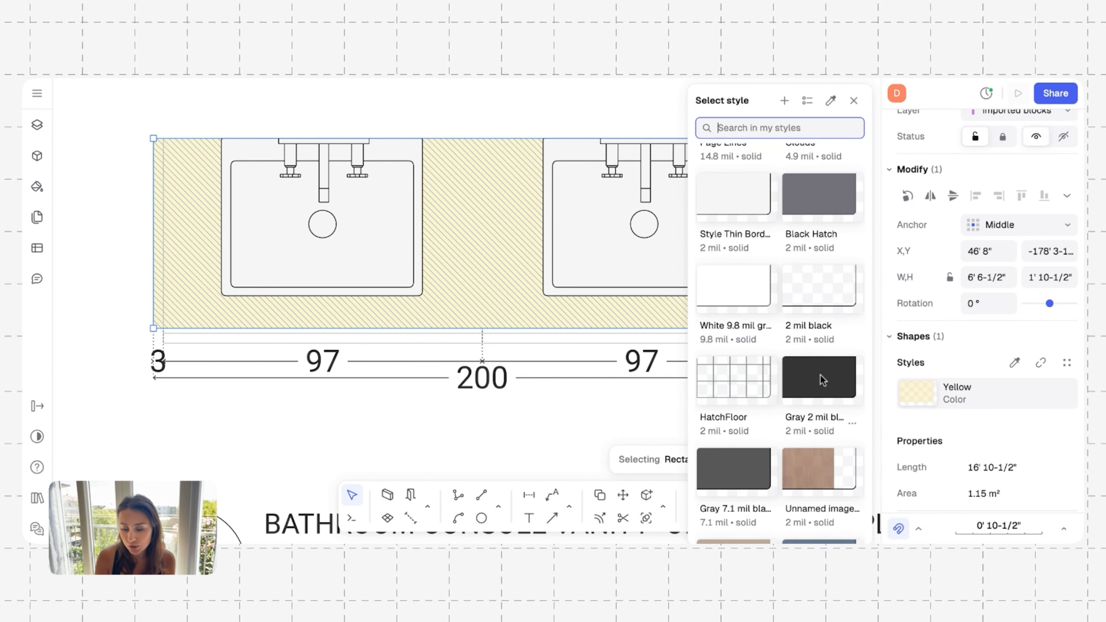
pyautogui.click(821, 378)
pyautogui.click(518, 425)
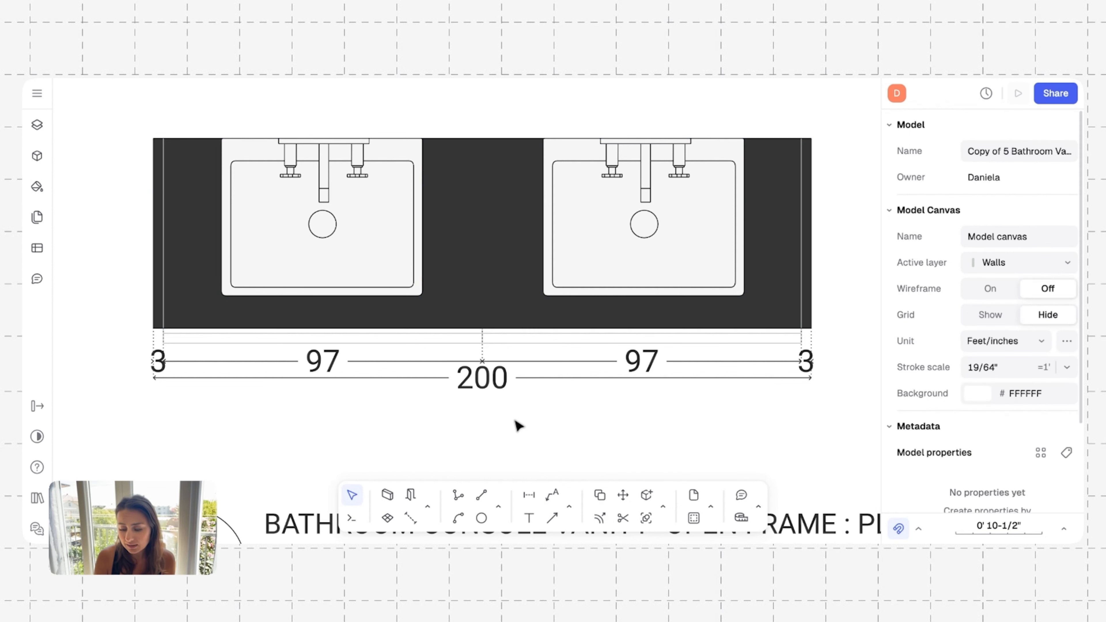
# Step: Edit the plan countertop's style and set its solid fill colour to gray 525252
pyautogui.click(508, 280)
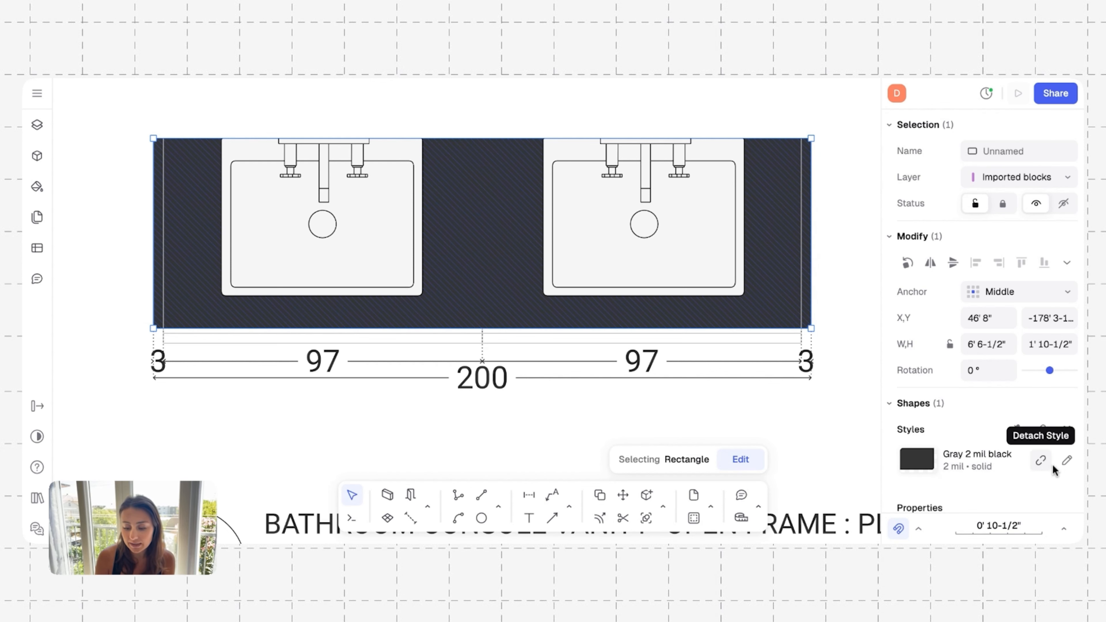
pyautogui.click(1066, 461)
pyautogui.click(779, 356)
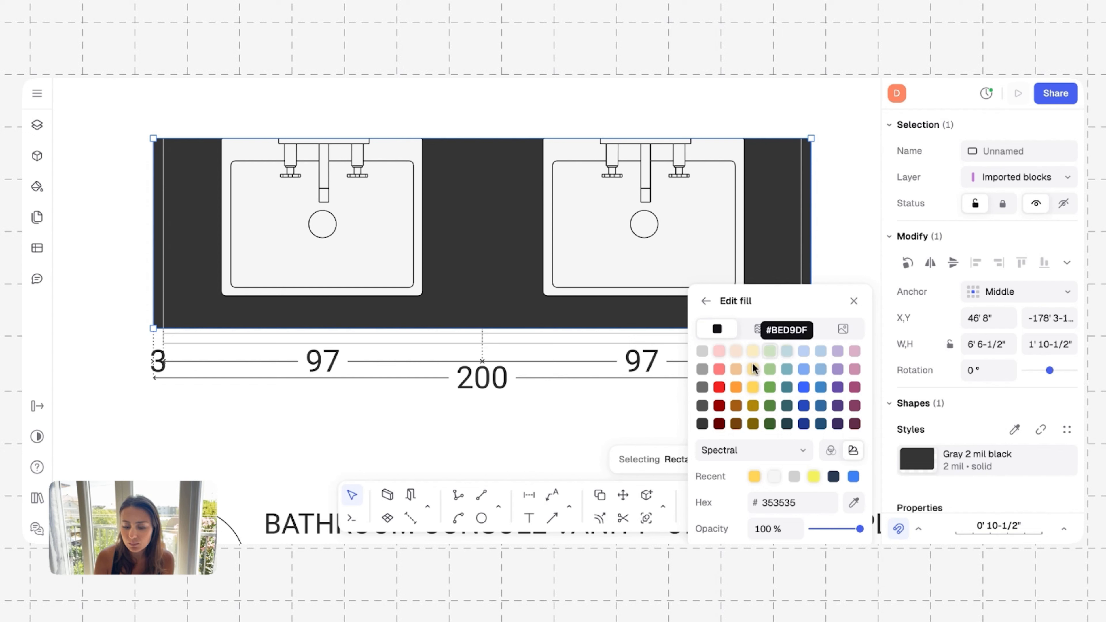
pyautogui.click(702, 406)
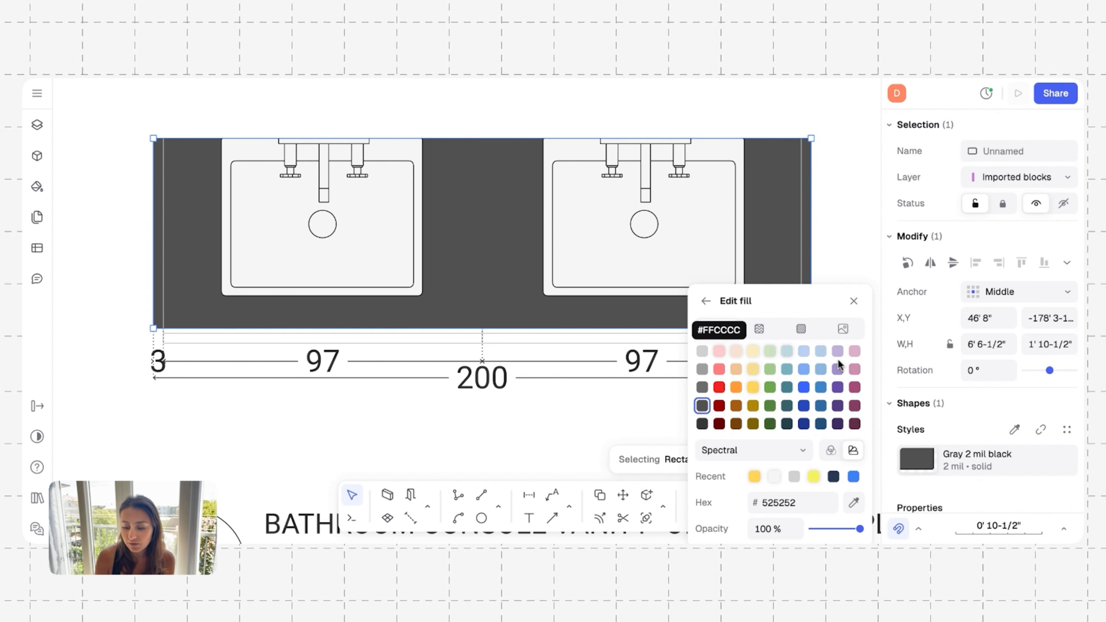
# Step: Try the Ceramic Large.png pattern, a hatch and an image as the countertop's fill
pyautogui.click(758, 332)
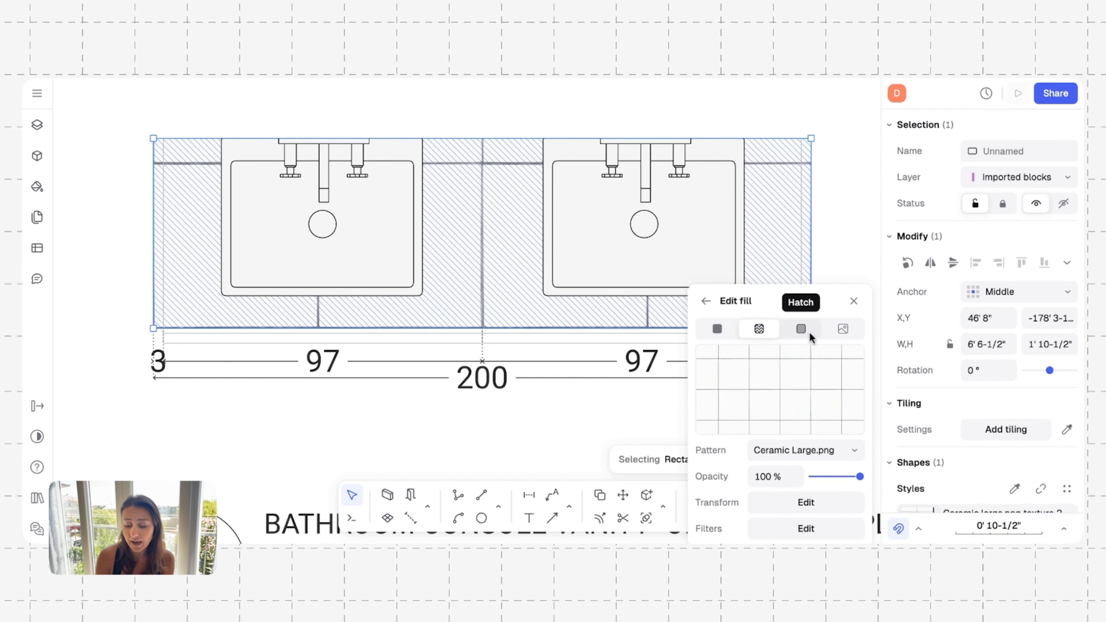
pyautogui.click(808, 331)
pyautogui.click(838, 332)
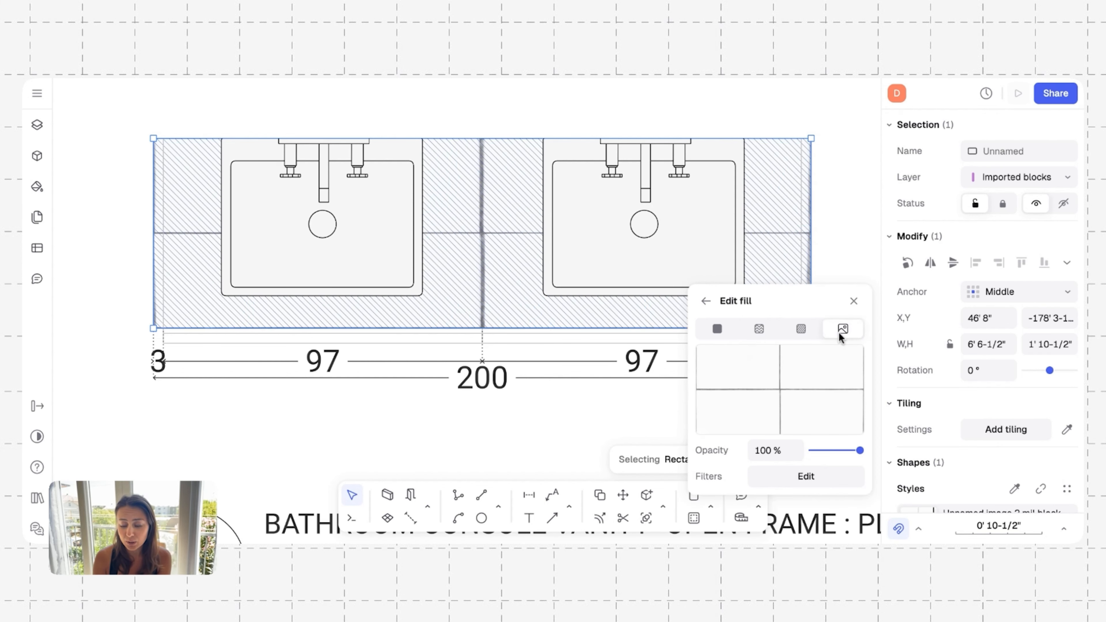
# Step: Return the countertop to a solid fill and set its colour to gray 6C6C6C
pyautogui.click(723, 330)
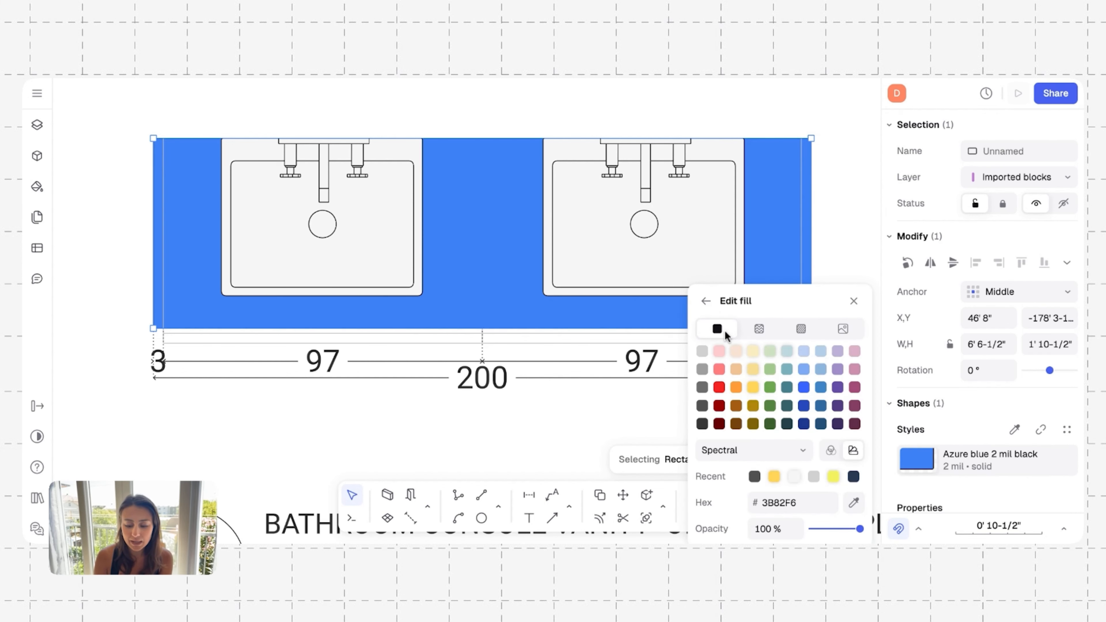
pyautogui.click(702, 406)
pyautogui.click(703, 388)
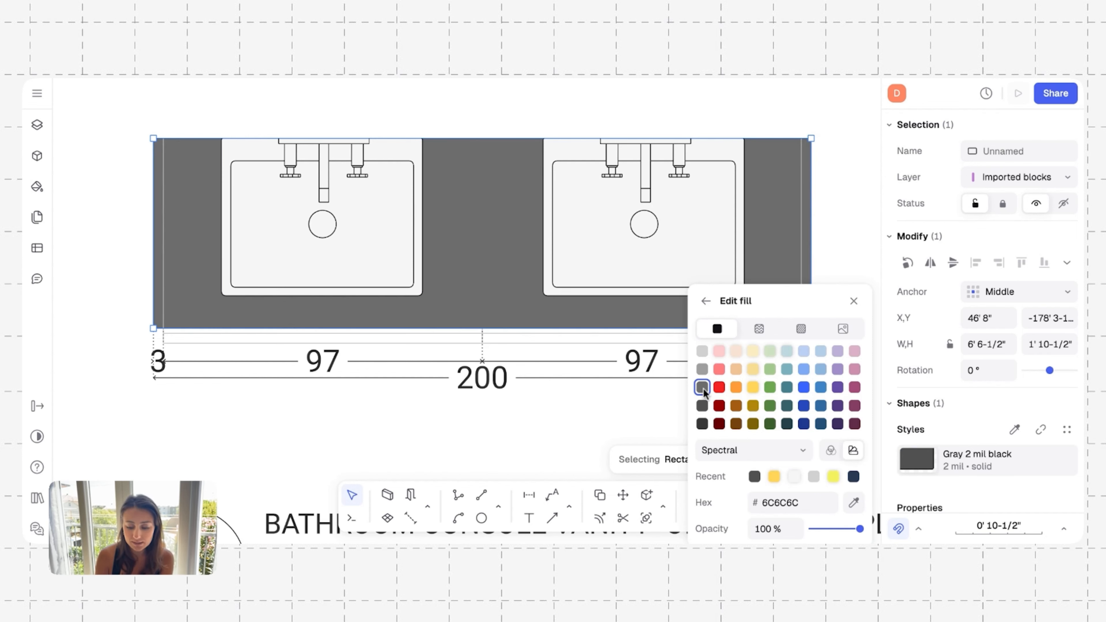
# Step: Try a 20 mil stroke on the countertop's outline and settle on 7 mil
pyautogui.click(706, 302)
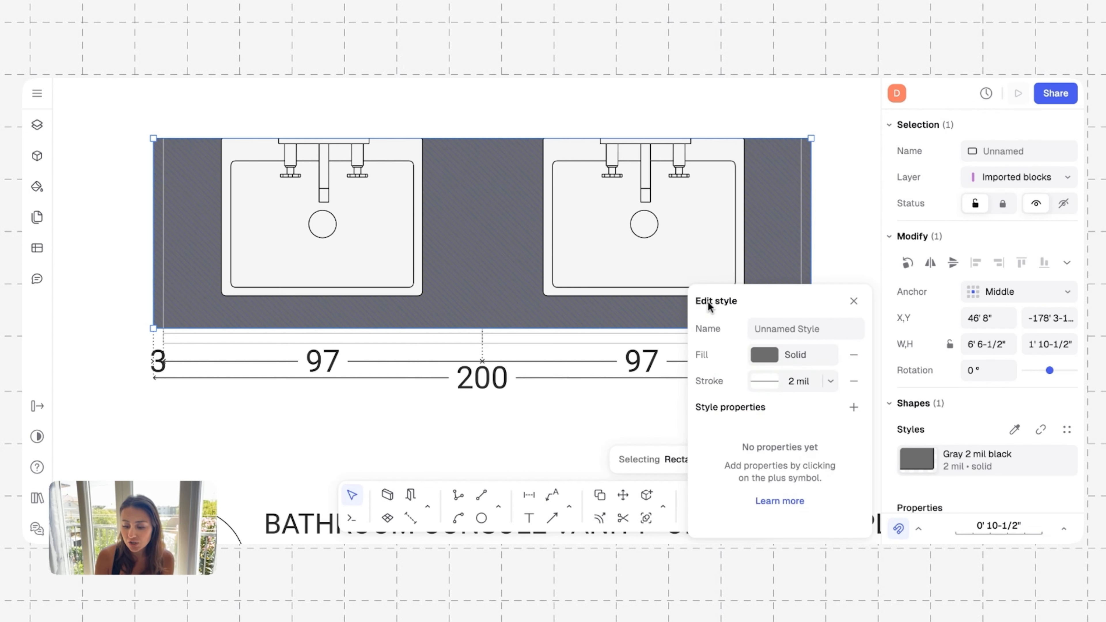
pyautogui.click(826, 384)
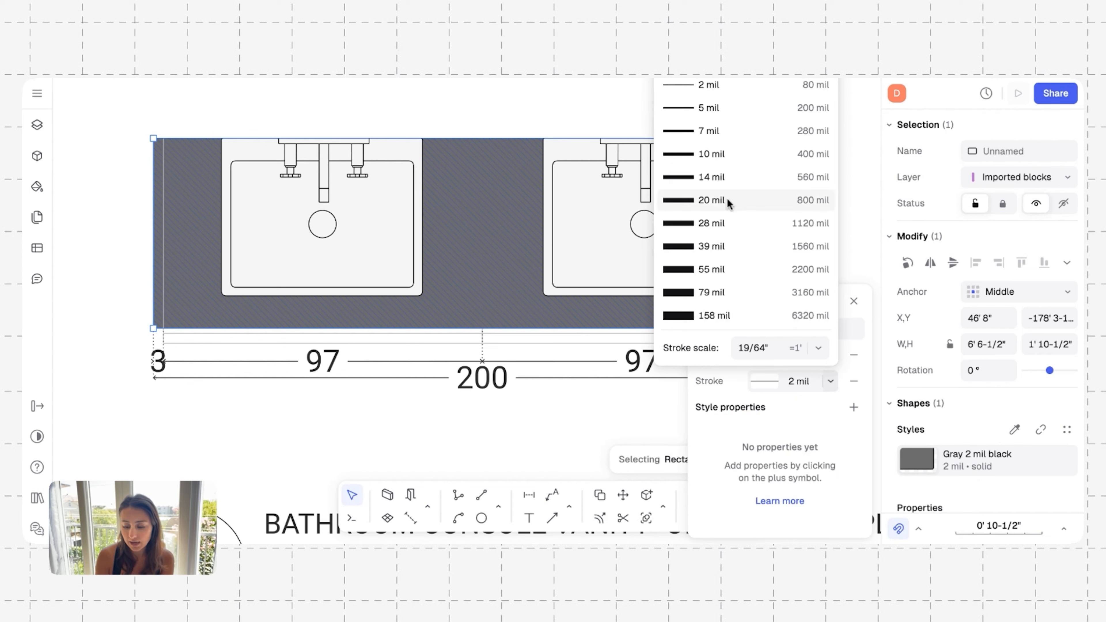
pyautogui.click(727, 199)
pyautogui.click(829, 382)
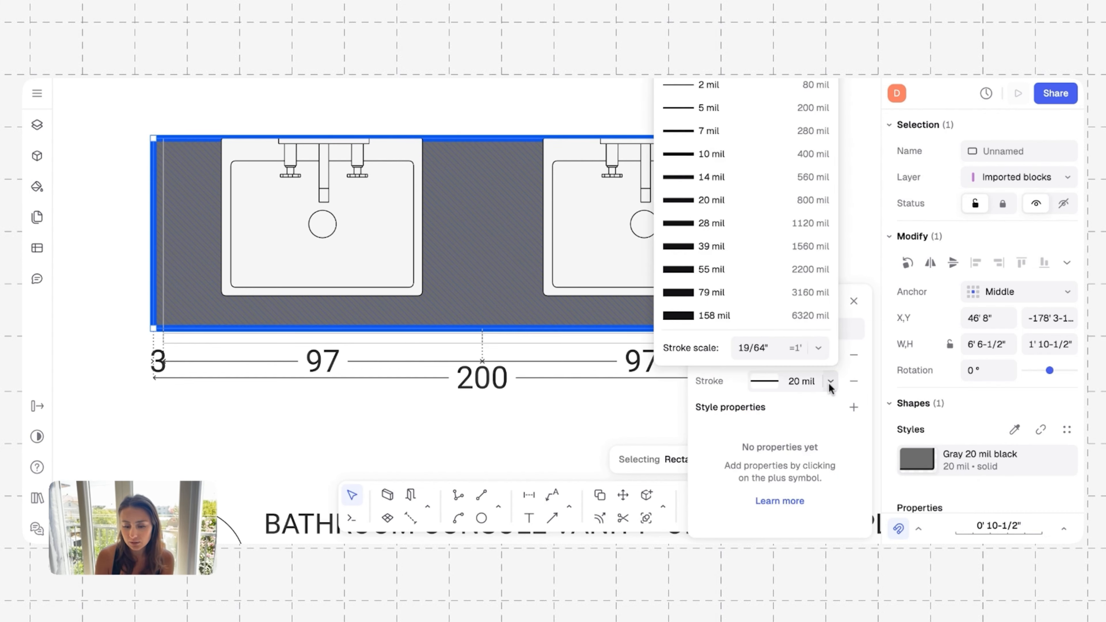
pyautogui.click(732, 132)
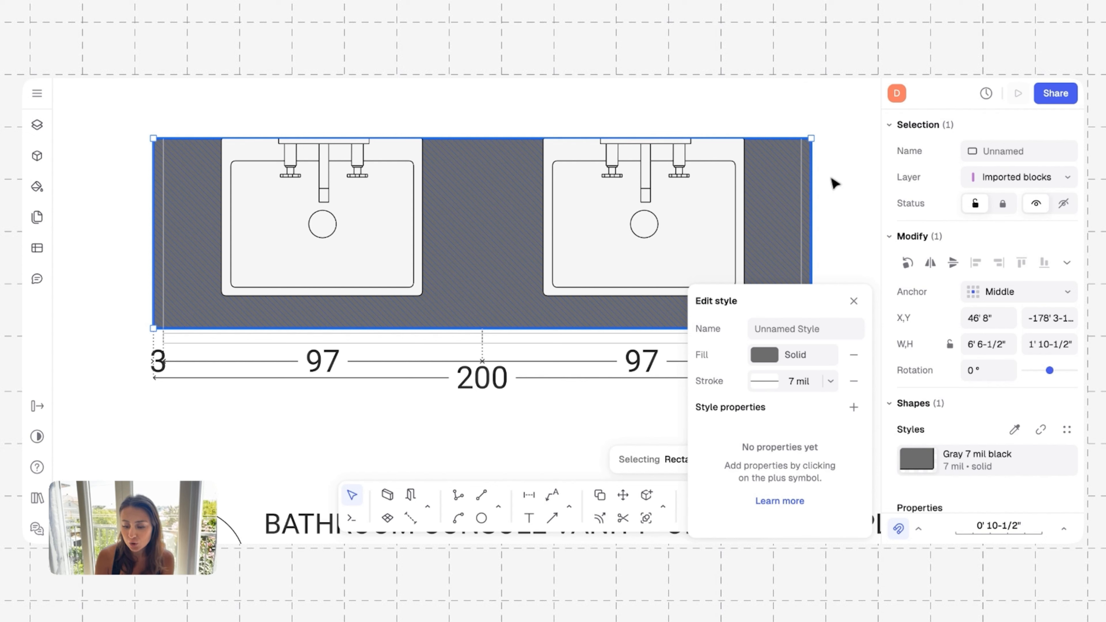
pyautogui.click(853, 301)
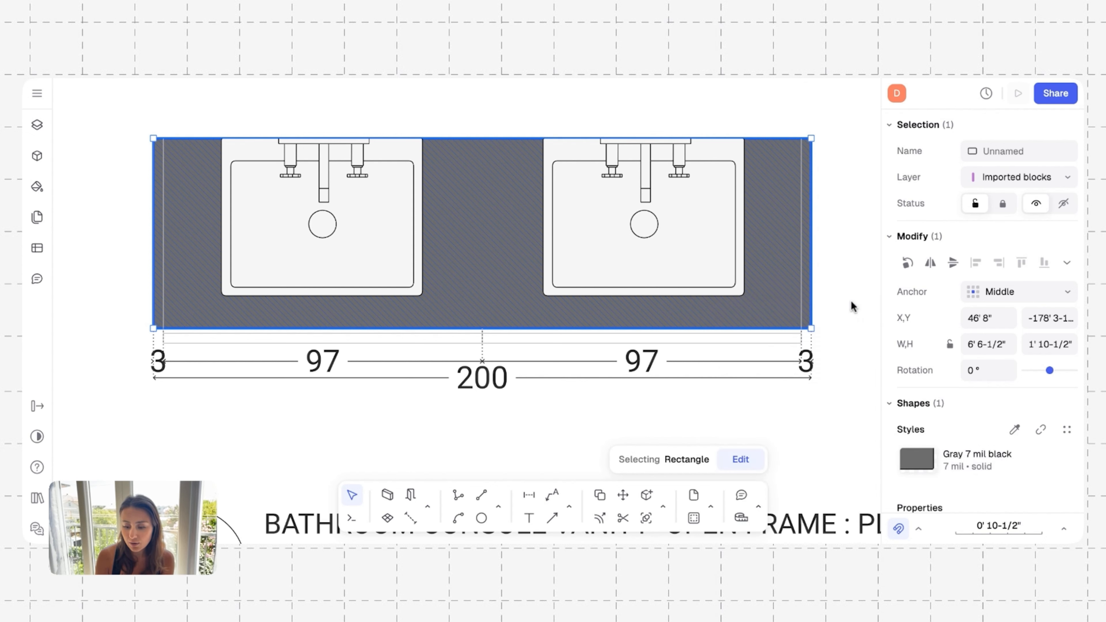
pyautogui.click(856, 259)
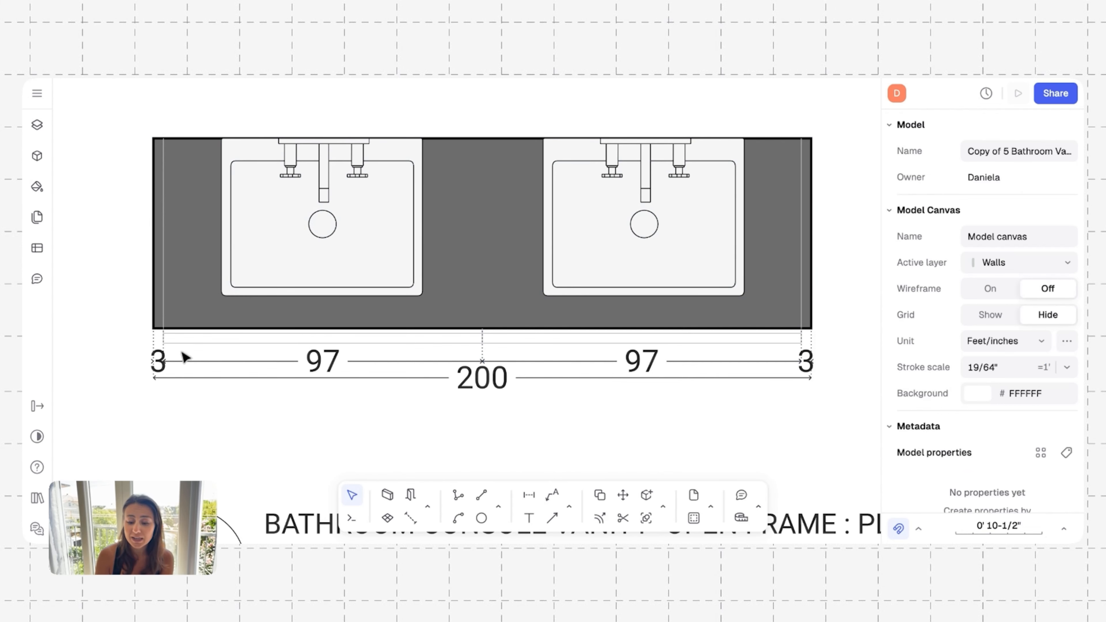
# Step: Examine sheet A01's bathroom floor plan and its material board, as well as Section AA on sheet A02
pyautogui.click(481, 271)
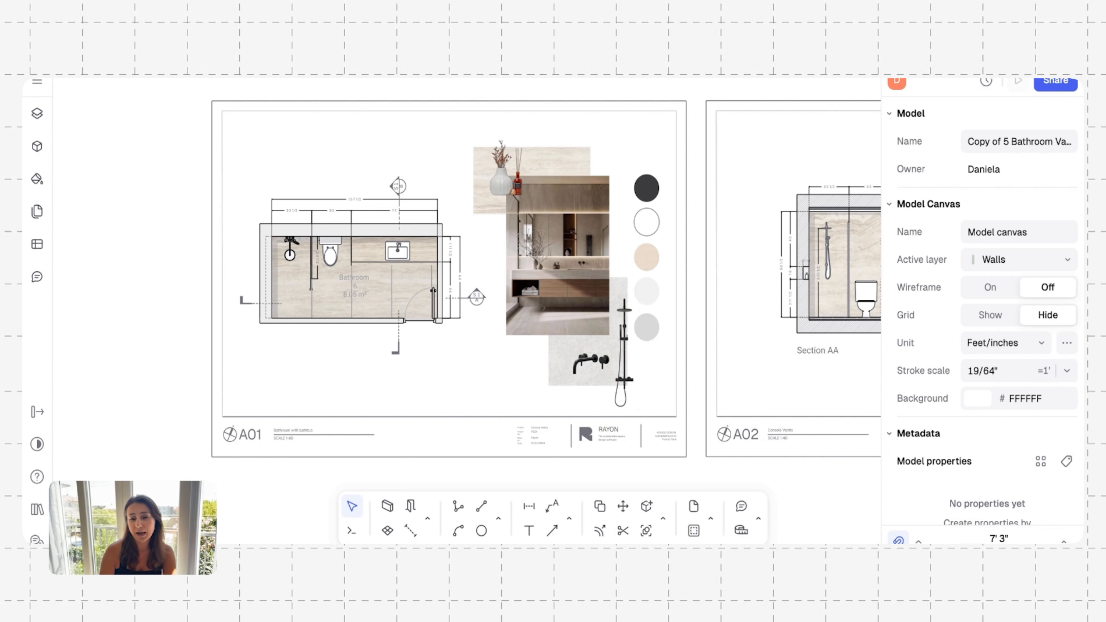
pyautogui.keyDown('ctrl'); pyautogui.scroll(5, 388, 313); pyautogui.keyUp('ctrl')
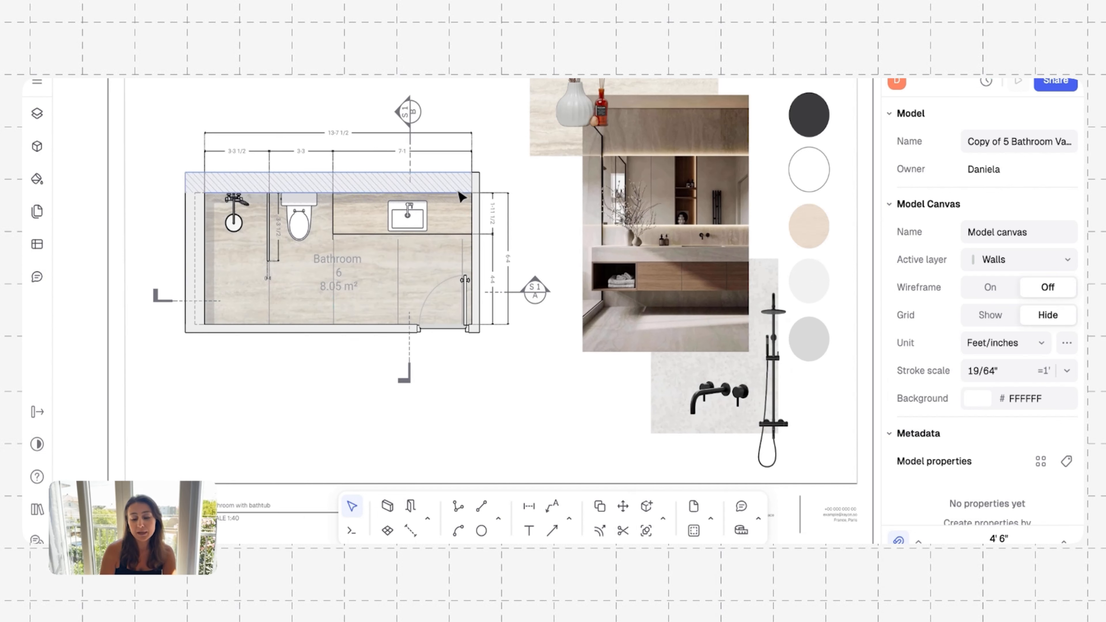
pyautogui.keyDown('ctrl'); pyautogui.scroll(4, 461, 197); pyautogui.keyUp('ctrl')
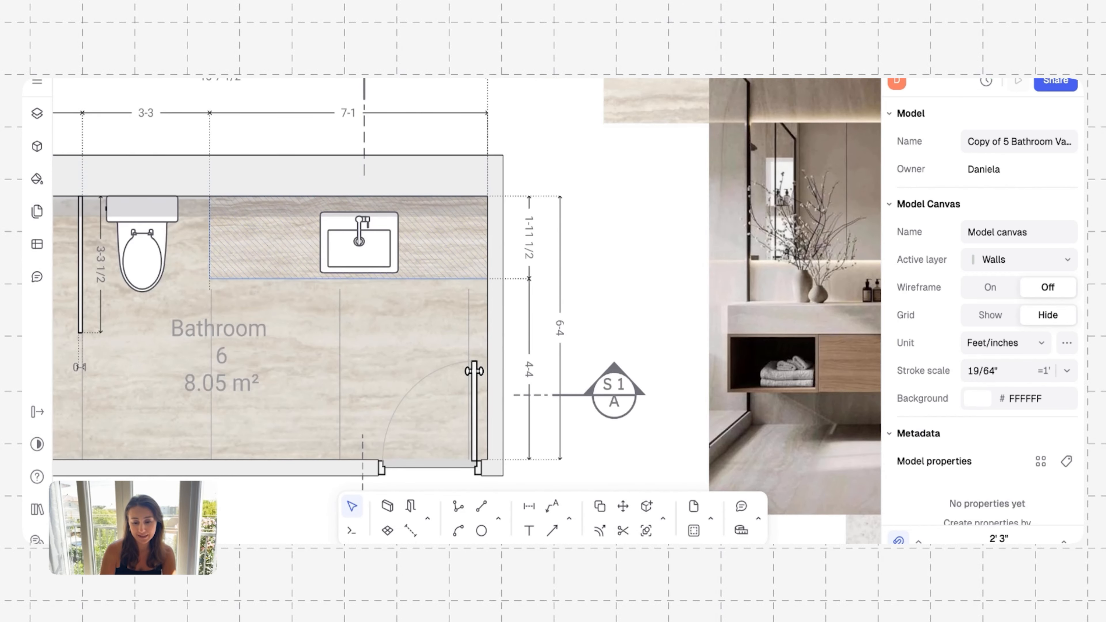
pyautogui.hscroll(-5, 253, 231)
pyautogui.keyDown('ctrl'); pyautogui.scroll(-4, 395, 304); pyautogui.keyUp('ctrl')
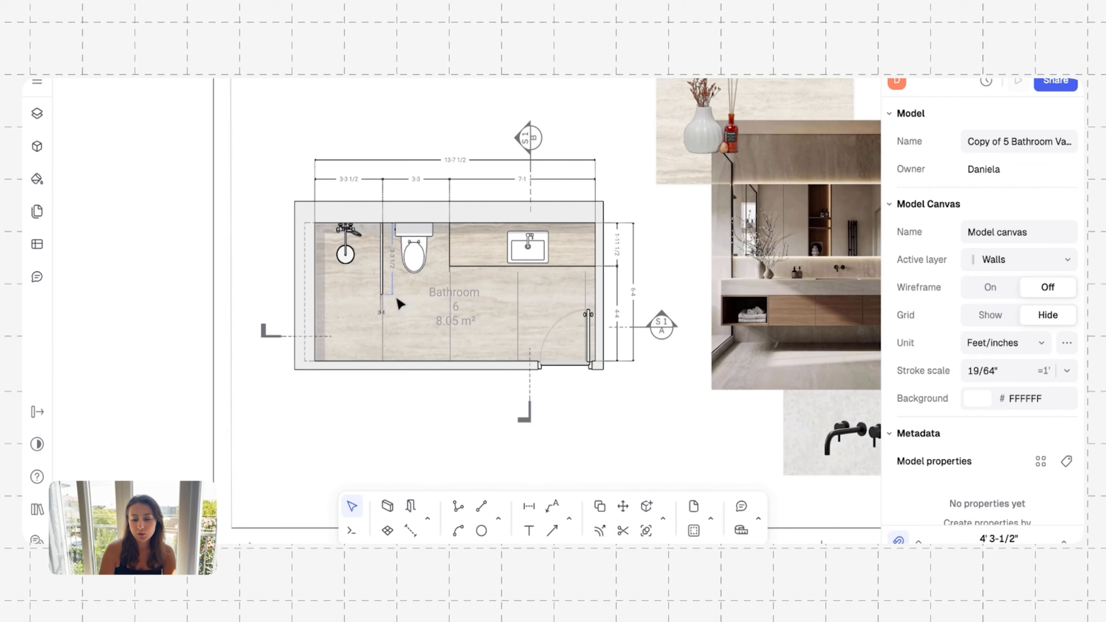
pyautogui.hscroll(8, 399, 303)
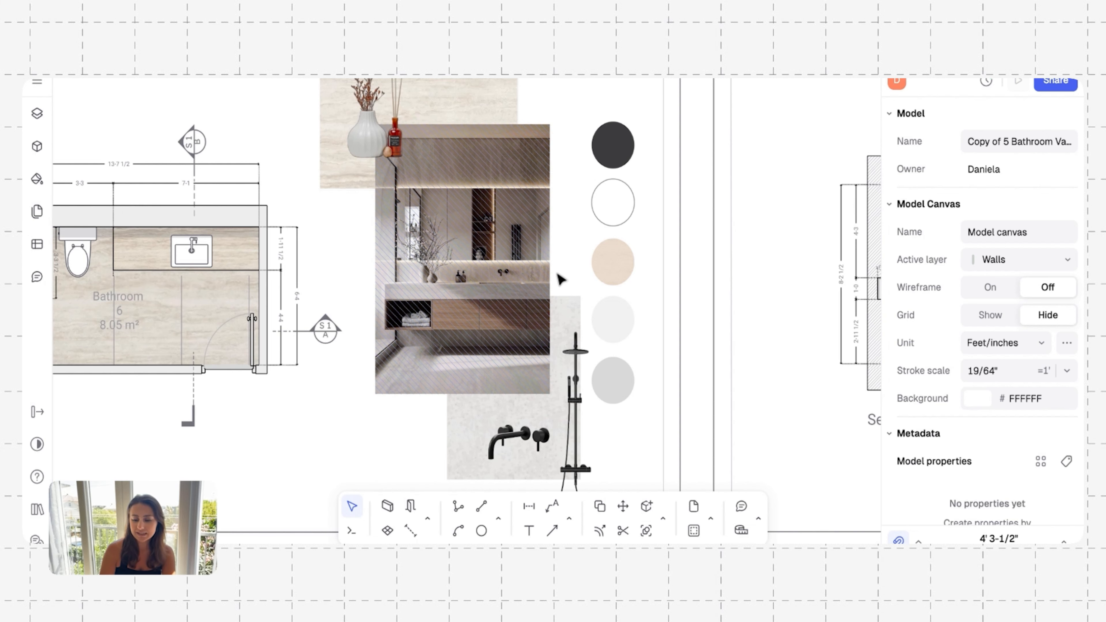
pyautogui.hscroll(5, 563, 280)
pyautogui.hscroll(15, 659, 261)
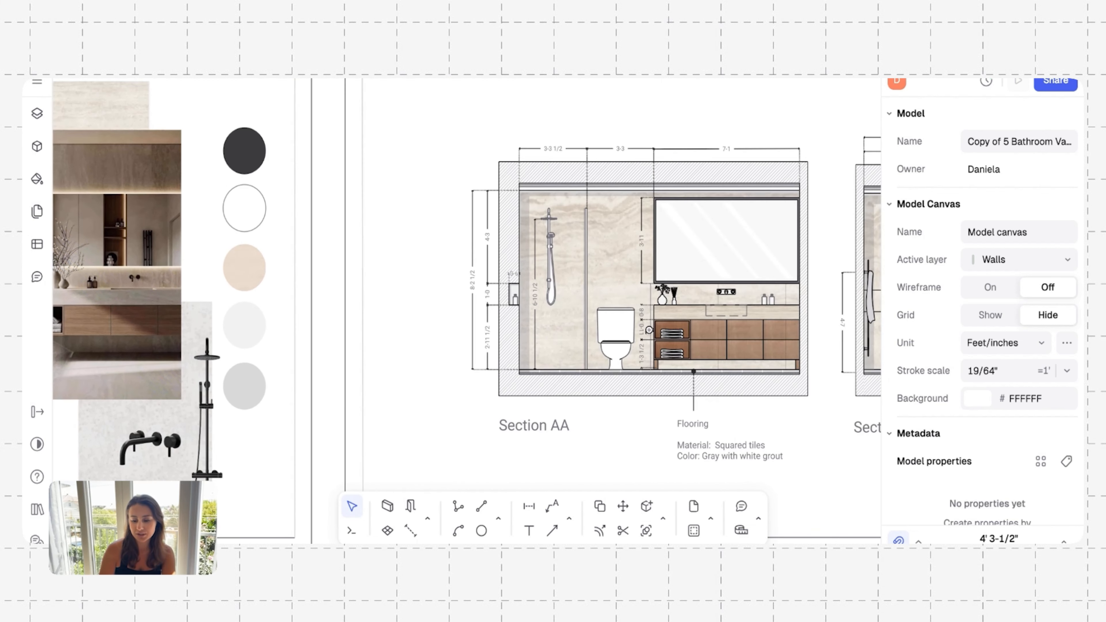
# Step: Examine Sections AA and BB on sheet A02, including the wooden vanity, and the freestanding vanity's elevation
pyautogui.hscroll(2, 304, 400)
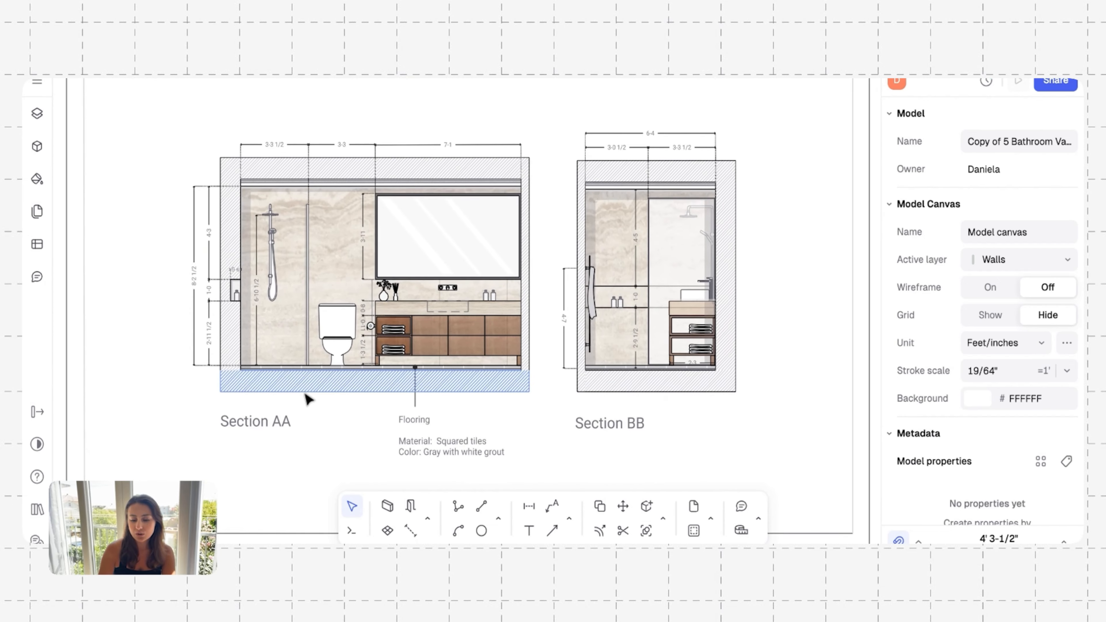
pyautogui.keyDown('ctrl'); pyautogui.scroll(5, 373, 361); pyautogui.keyUp('ctrl')
pyautogui.keyDown('ctrl'); pyautogui.scroll(1, 373, 361); pyautogui.keyUp('ctrl')
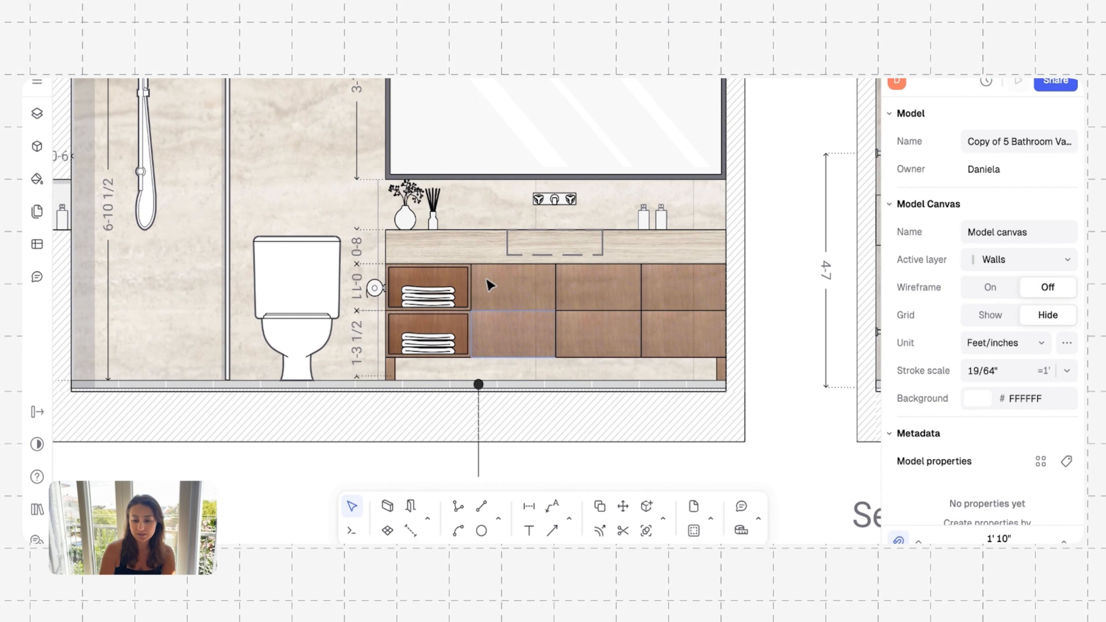
pyautogui.keyDown('ctrl'); pyautogui.scroll(-5, 225, 358); pyautogui.keyUp('ctrl')
pyautogui.hscroll(-2, 225, 358)
pyautogui.keyDown('ctrl'); pyautogui.scroll(-3, 224, 358); pyautogui.keyUp('ctrl')
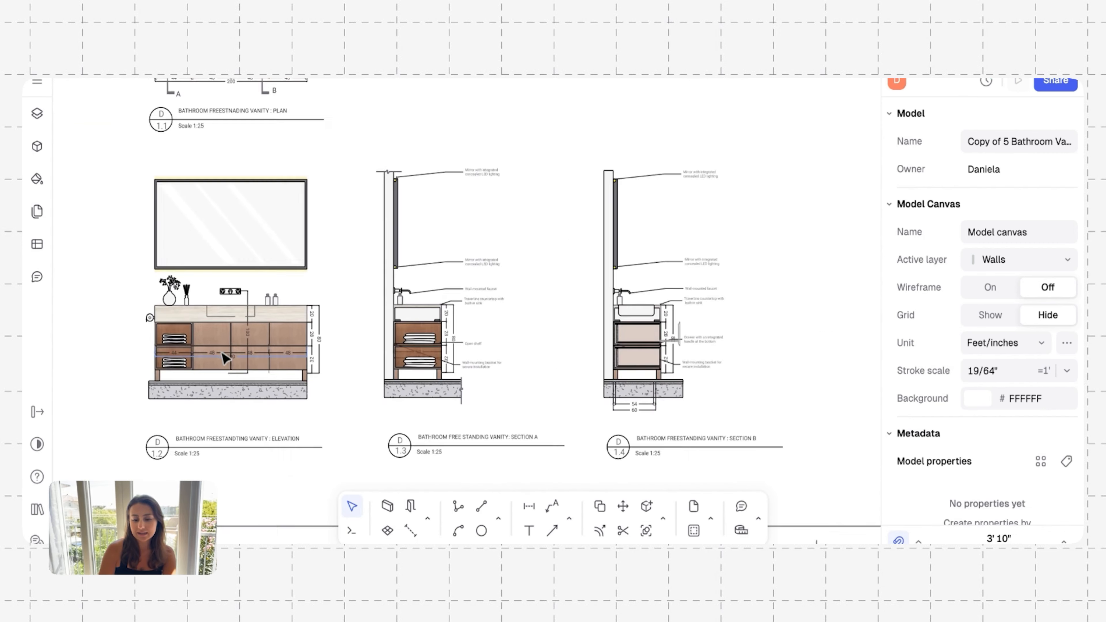
pyautogui.scroll(3, 224, 358)
pyautogui.scroll(-2, 225, 358)
pyautogui.hscroll(2, 224, 358)
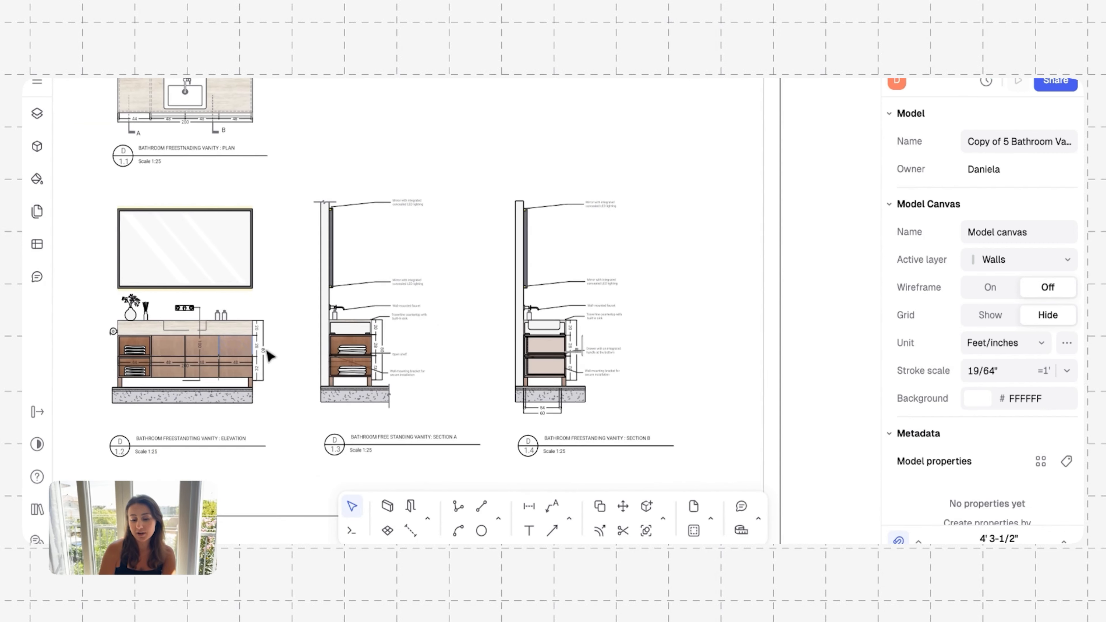
pyautogui.keyDown('ctrl'); pyautogui.scroll(1, 280, 348); pyautogui.keyUp('ctrl')
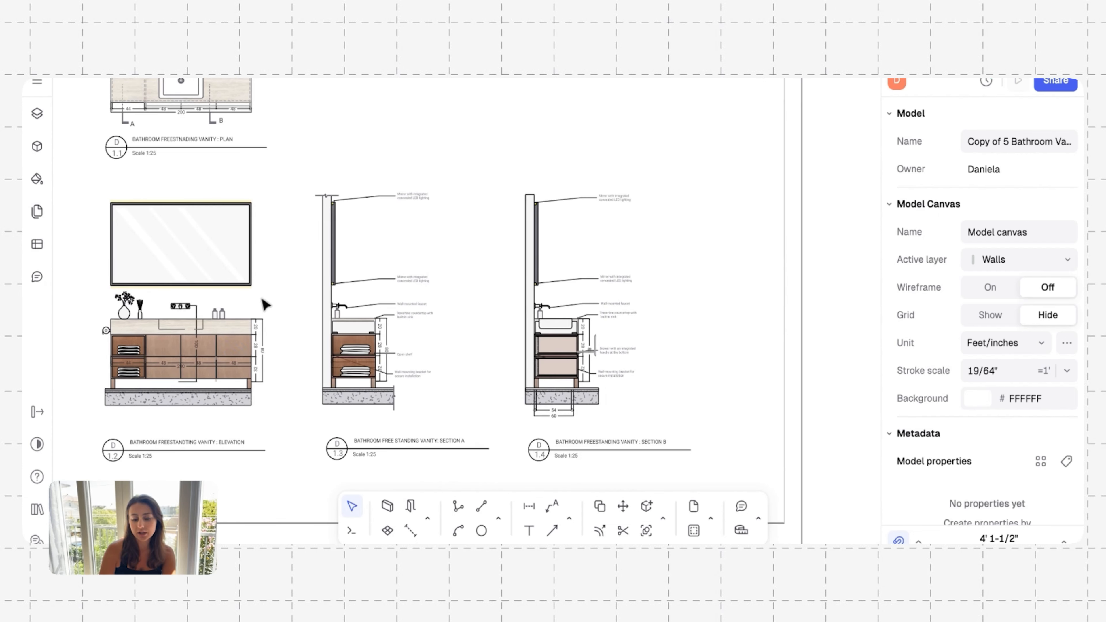
pyautogui.keyDown('ctrl'); pyautogui.scroll(5, 316, 337); pyautogui.keyUp('ctrl')
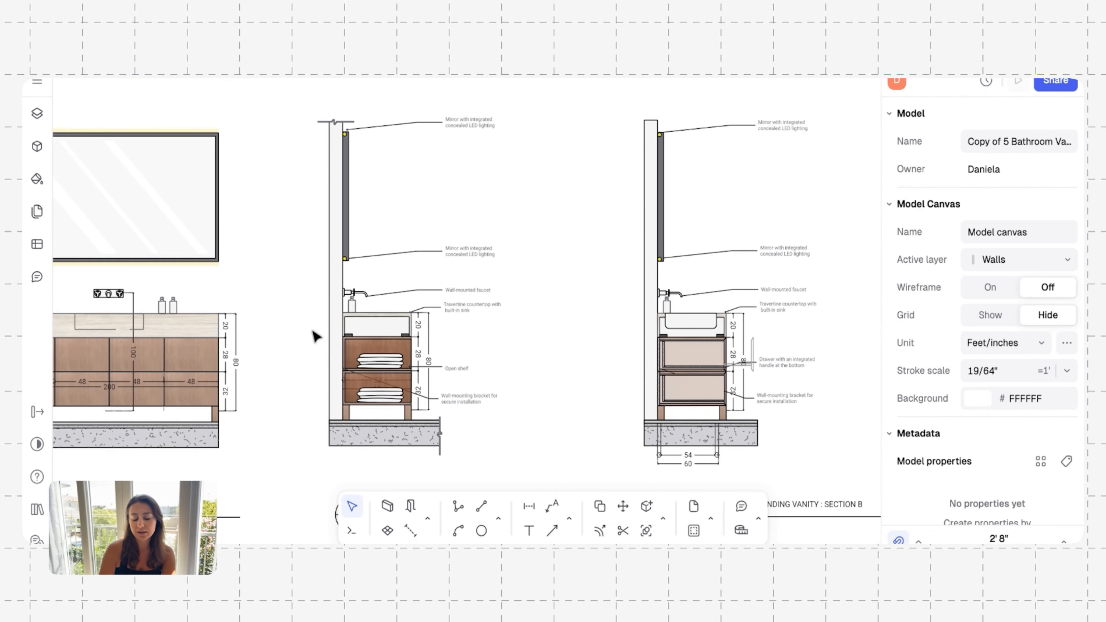
# Step: Compare the freestanding vanity's Section A and Section B drawings, including their dimensions and material notes
pyautogui.scroll(1, 462, 283)
pyautogui.hscroll(2, 462, 283)
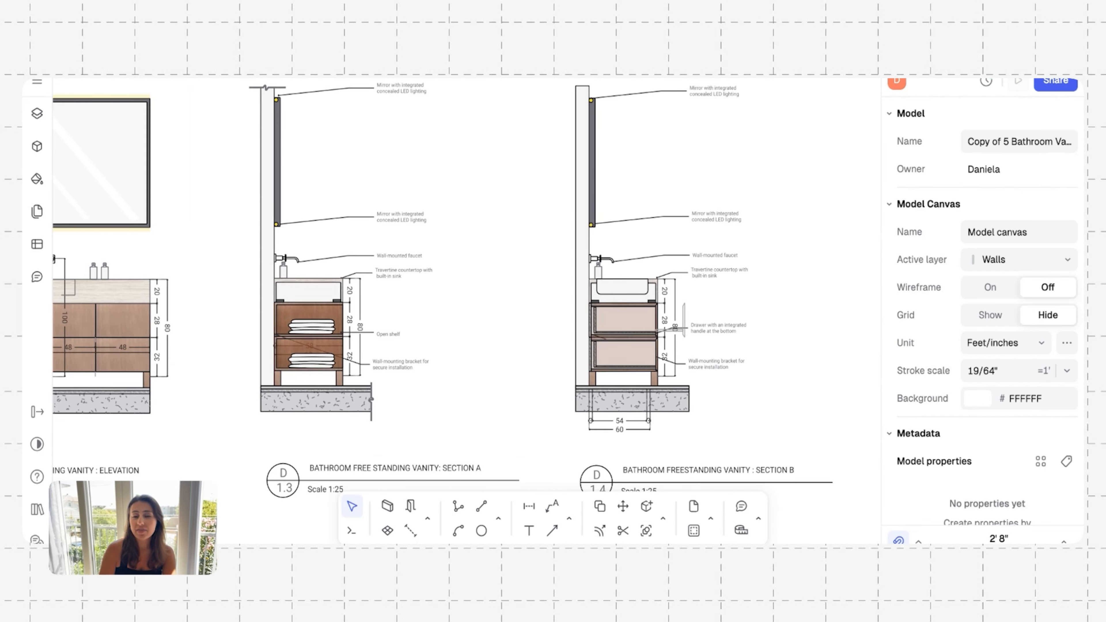
pyautogui.scroll(-1, 462, 283)
pyautogui.hscroll(-1, 463, 283)
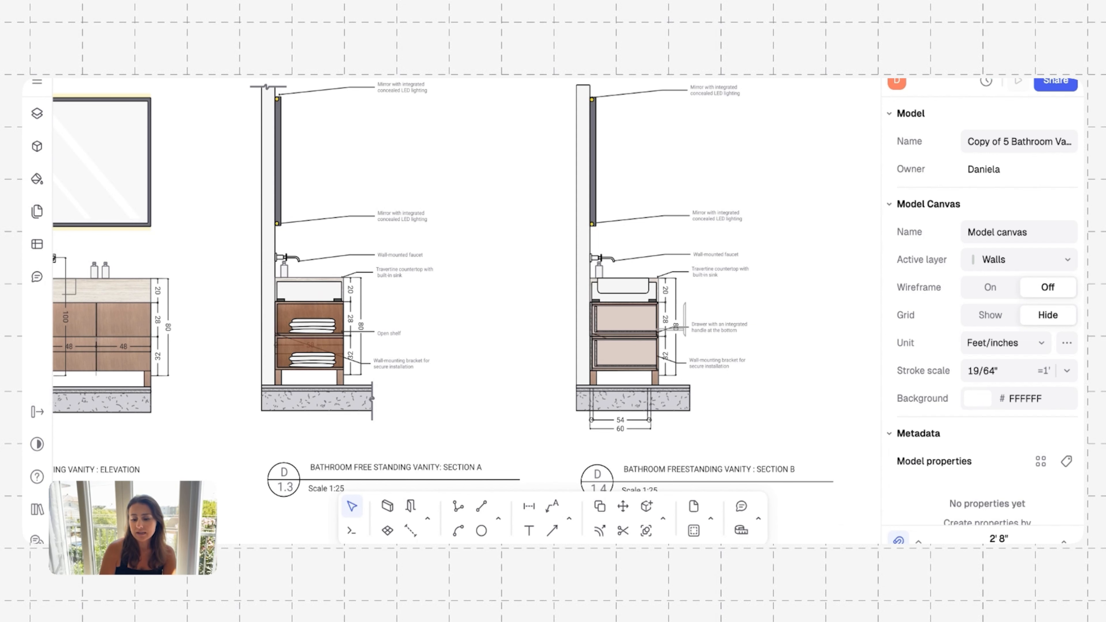
pyautogui.hscroll(3, 597, 323)
pyautogui.scroll(1, 597, 322)
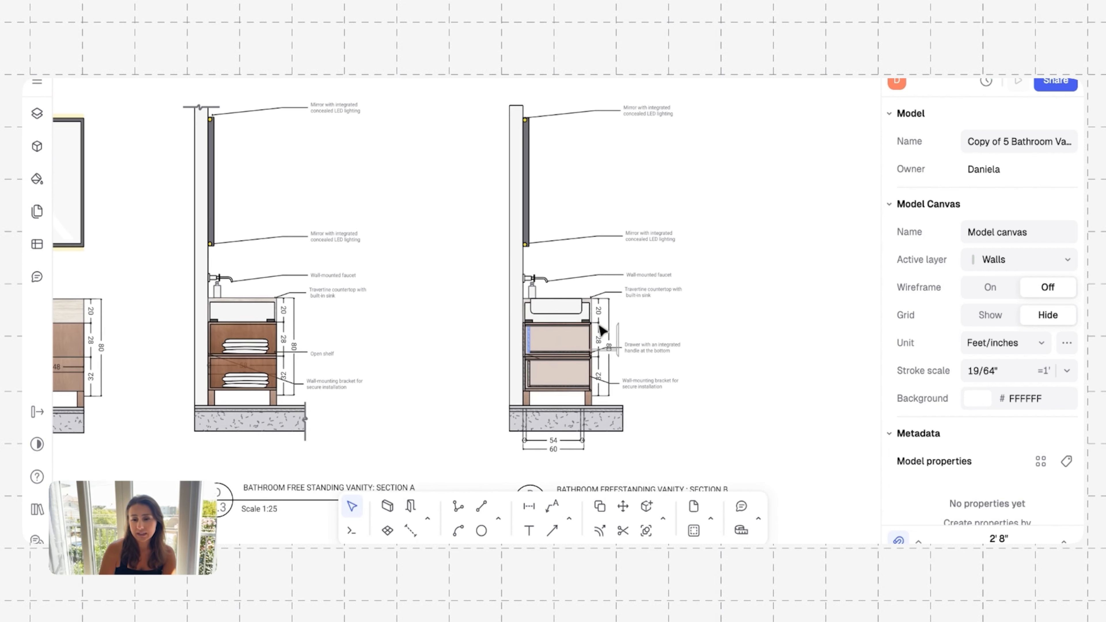
pyautogui.hscroll(1, 601, 329)
pyautogui.scroll(-1, 602, 330)
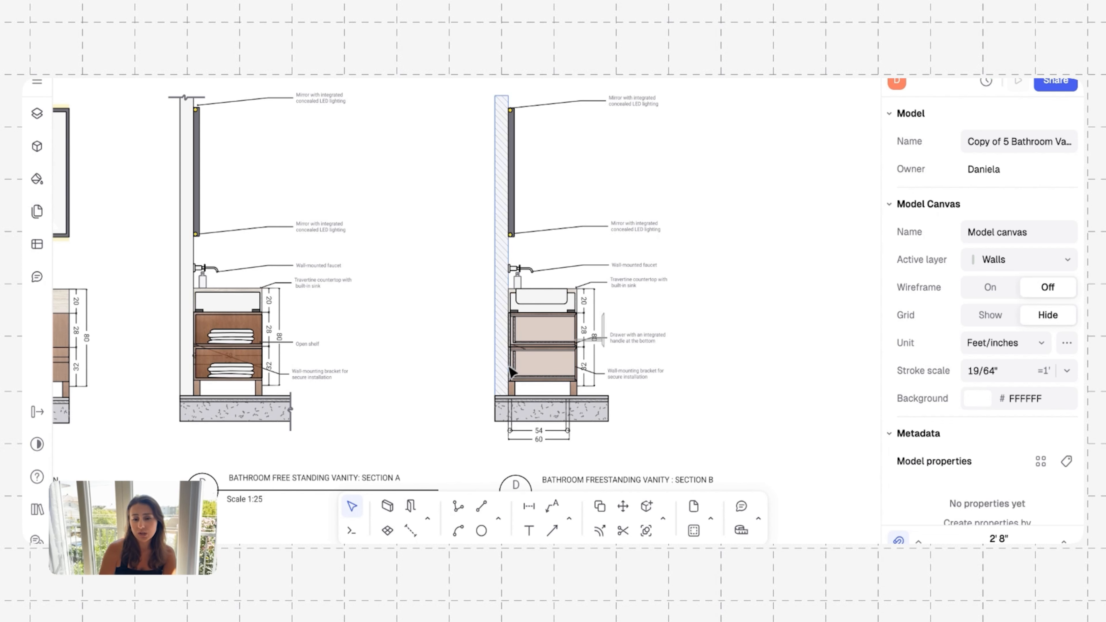
pyautogui.hscroll(-6, 315, 368)
pyautogui.scroll(-1, 316, 368)
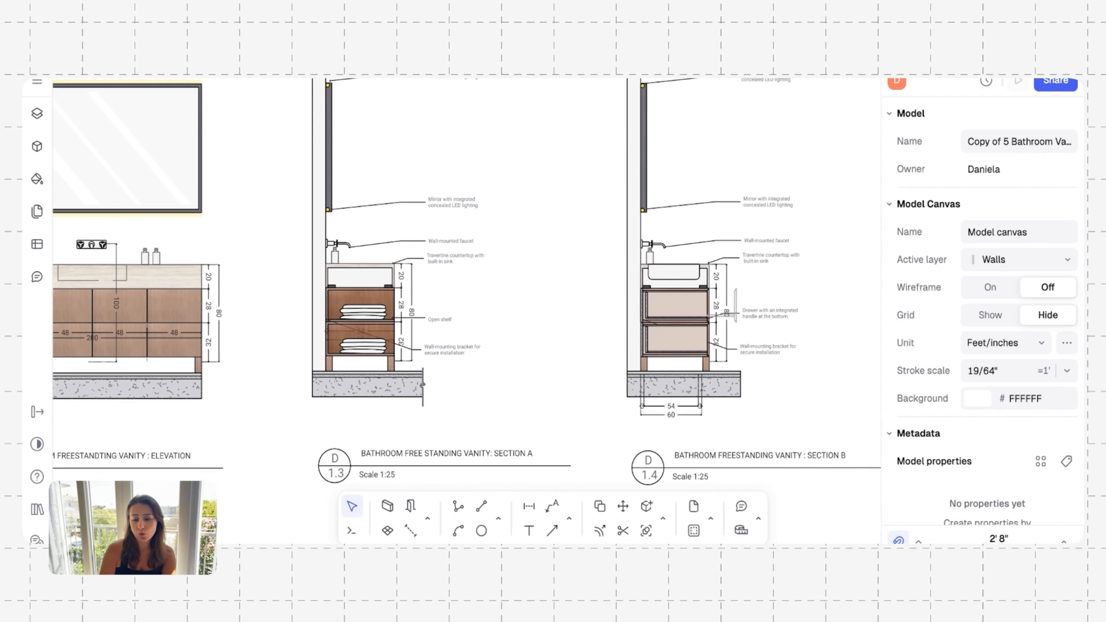
# Step: Inspect the open shelves in the freestanding vanity's Section A and the drawers in Section B up close
pyautogui.keyDown('ctrl'); pyautogui.scroll(5, 302, 348); pyautogui.keyUp('ctrl')
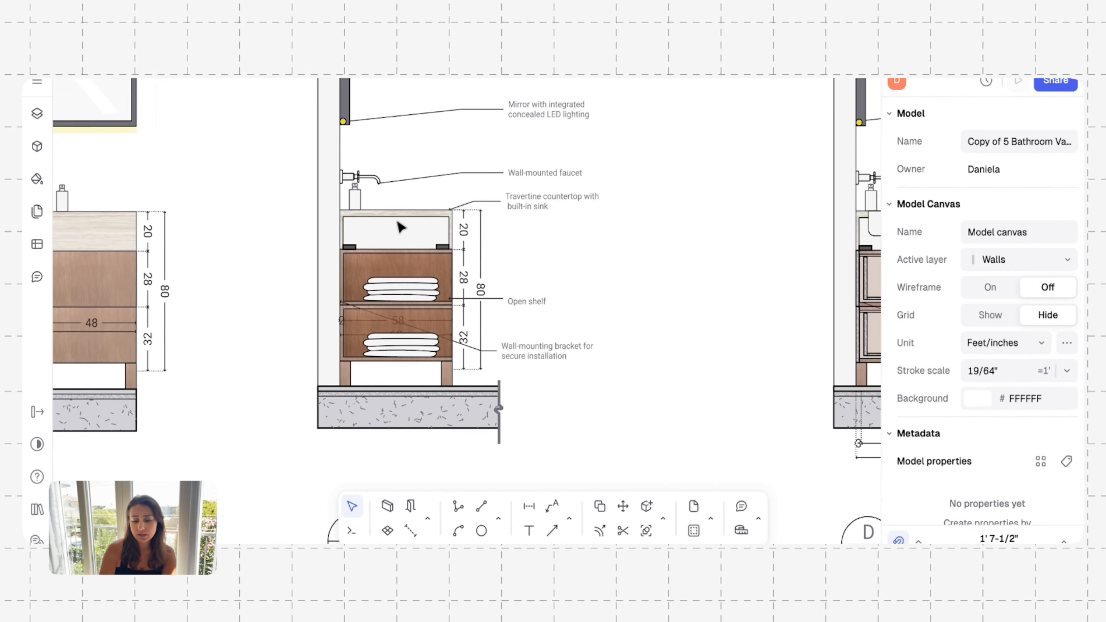
pyautogui.keyDown('ctrl'); pyautogui.scroll(5, 361, 306); pyautogui.keyUp('ctrl')
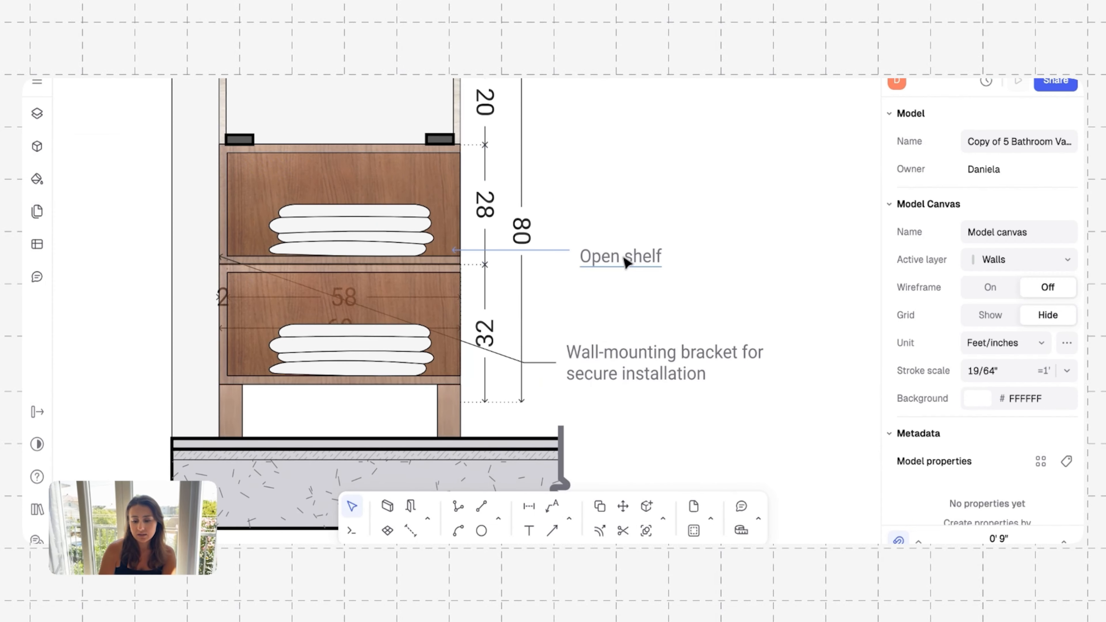
pyautogui.keyDown('ctrl'); pyautogui.scroll(-4, 412, 237); pyautogui.keyUp('ctrl')
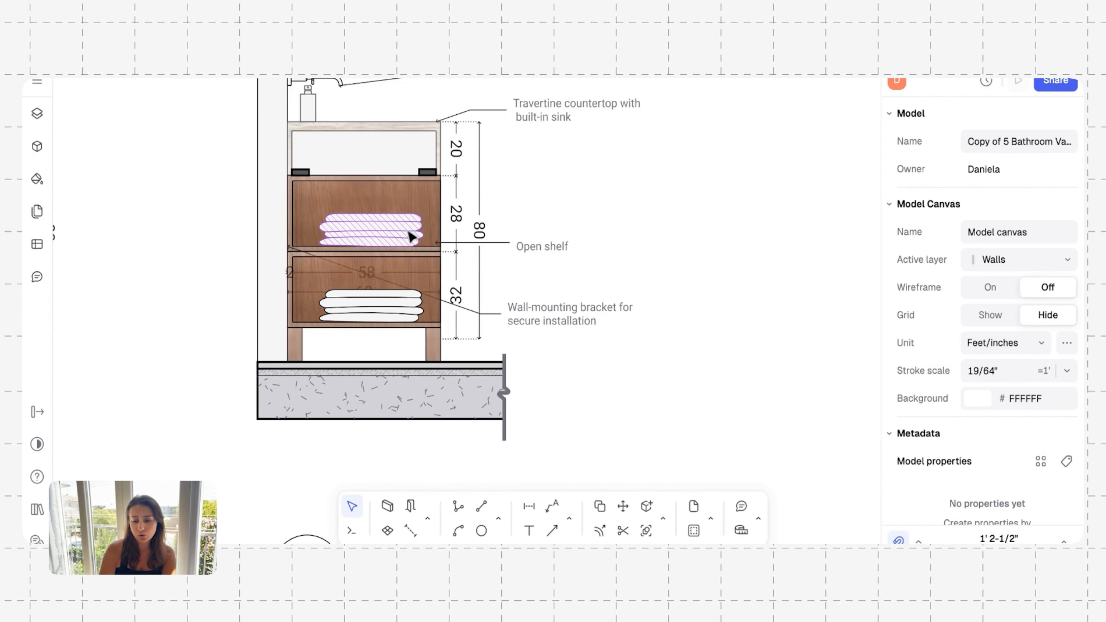
pyautogui.hscroll(10, 418, 262)
pyautogui.hscroll(3, 426, 290)
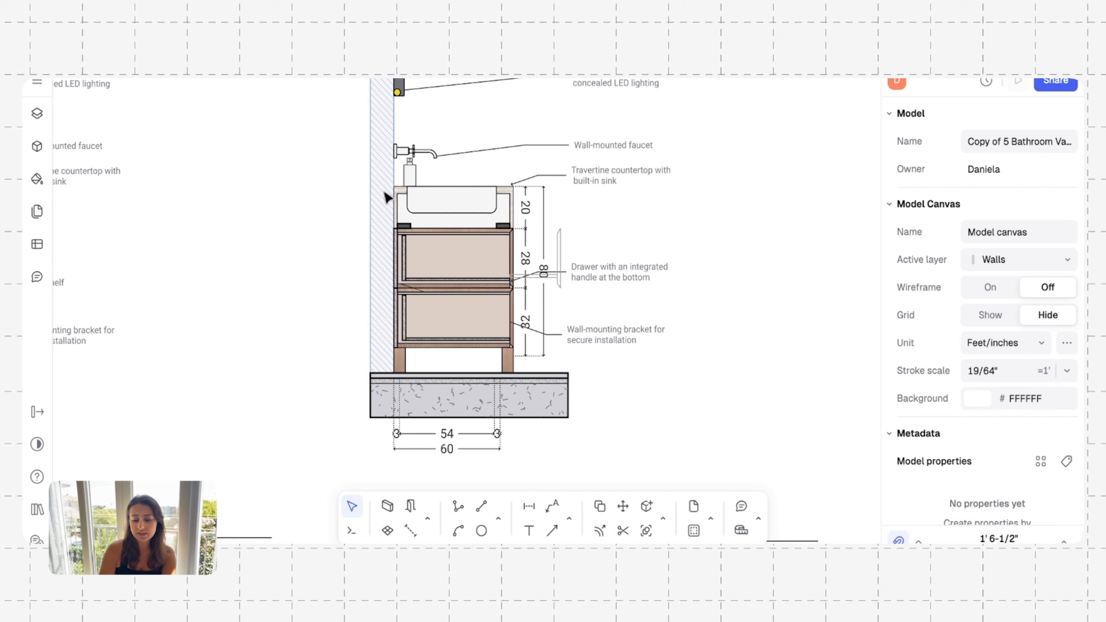
pyautogui.keyDown('ctrl'); pyautogui.scroll(-2, 363, 333); pyautogui.keyUp('ctrl')
pyautogui.keyDown('ctrl'); pyautogui.scroll(-5, 362, 333); pyautogui.keyUp('ctrl')
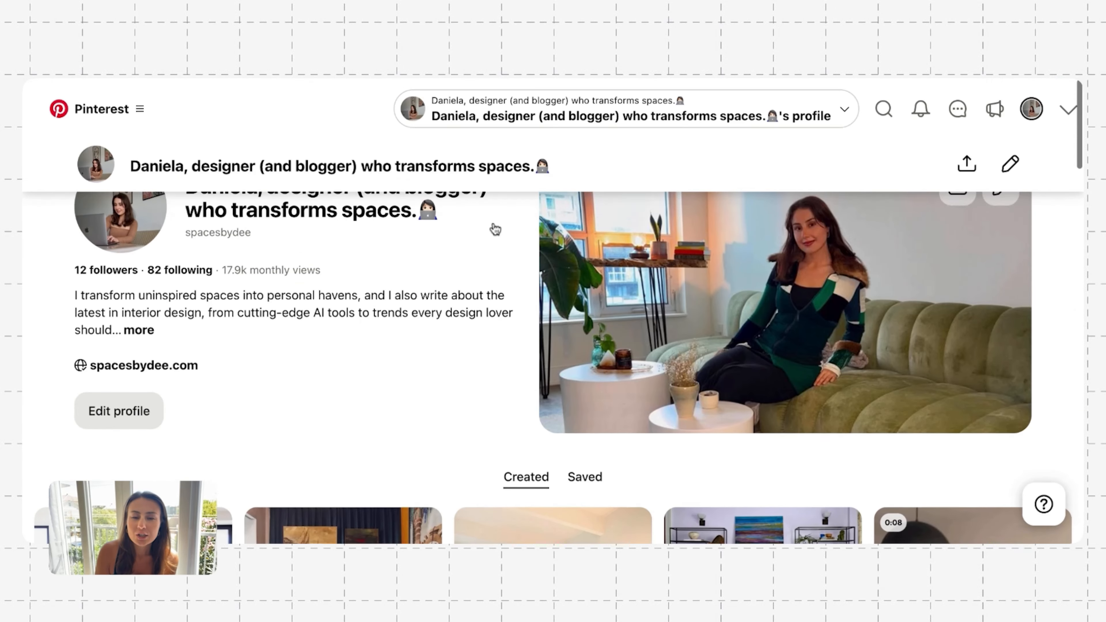
# Step: On the Pinterest profile page, search your own Pins for "bathroom"
pyautogui.scroll(-1, 491, 227)
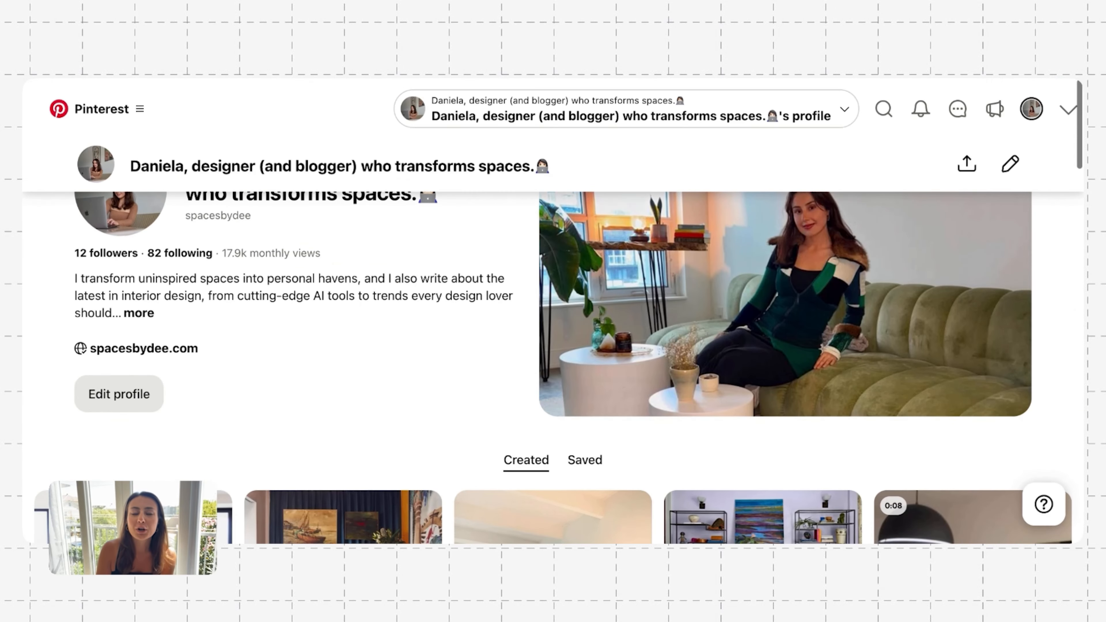
pyautogui.scroll(1, 422, 348)
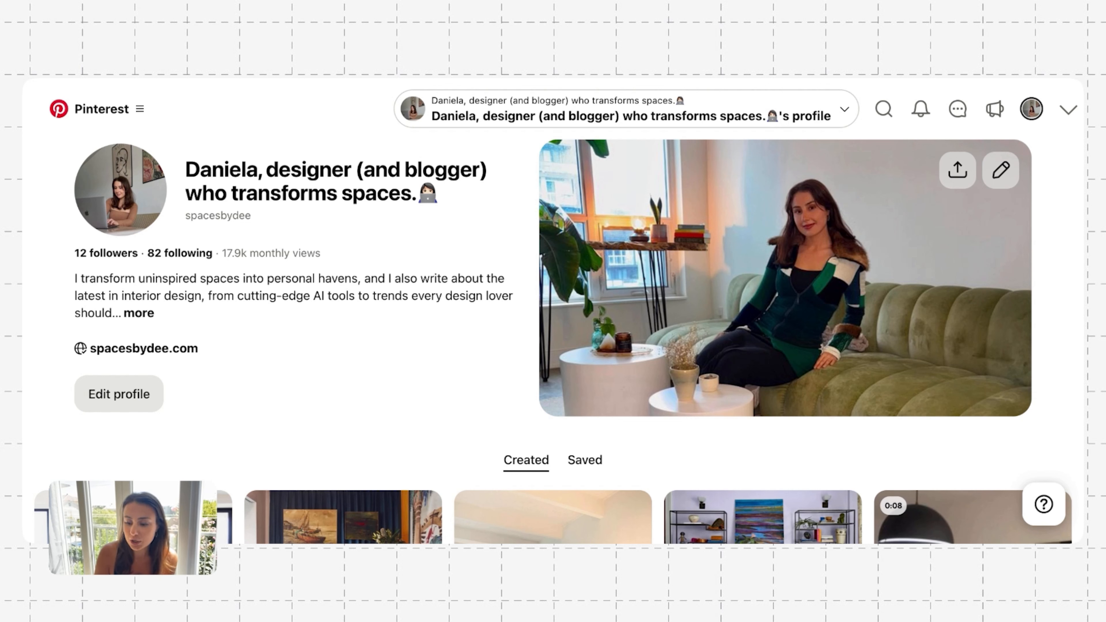
pyautogui.click(884, 109)
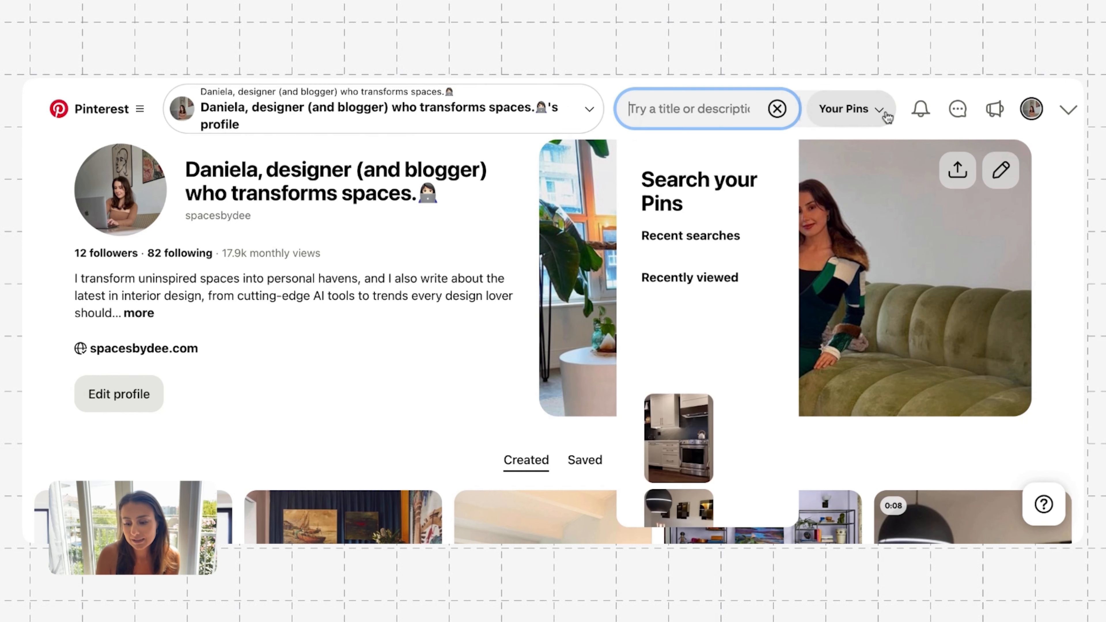
pyautogui.write('bathroom')
pyautogui.press('Return')
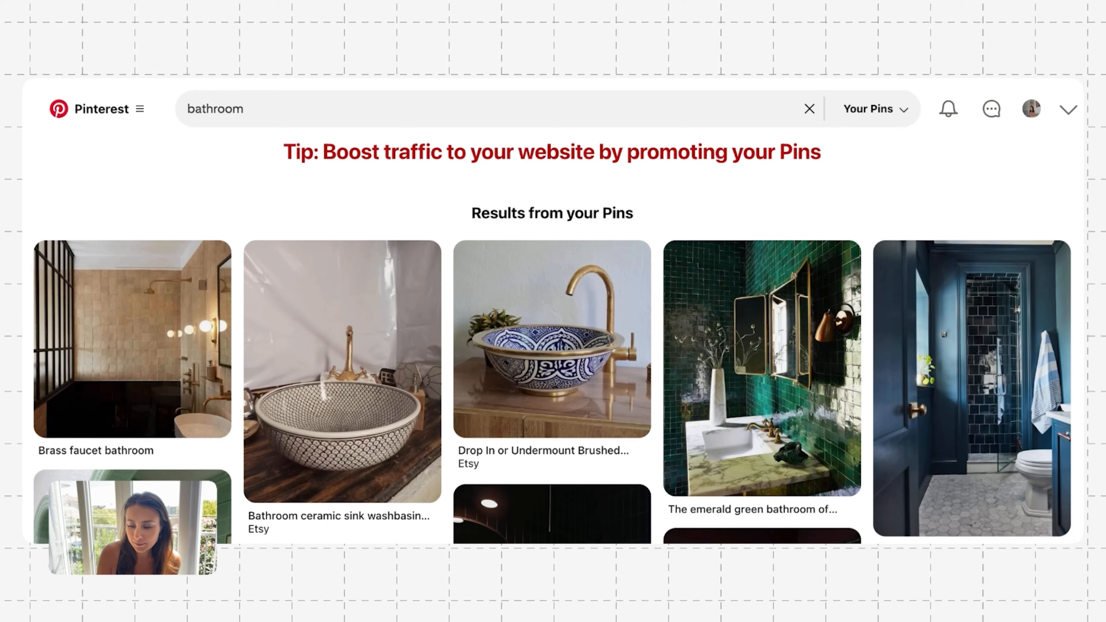
# Step: Browse the bathroom Pins and copy the image of the white-tiled bathroom with a bathtub and wood-framed window
pyautogui.scroll(-2, 552, 343)
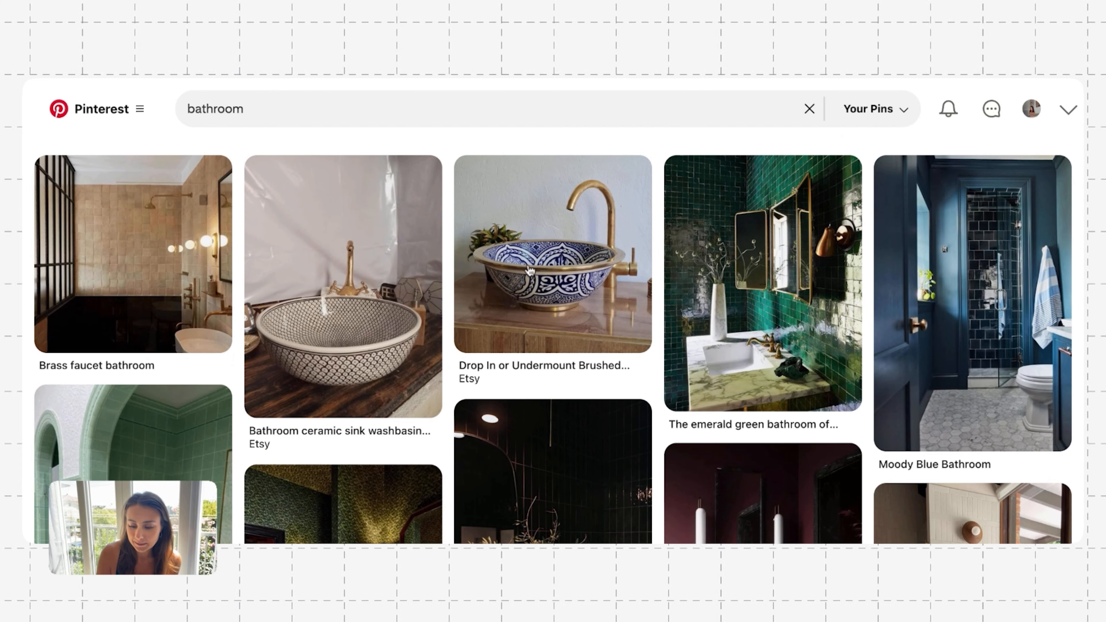
pyautogui.scroll(-1, 573, 266)
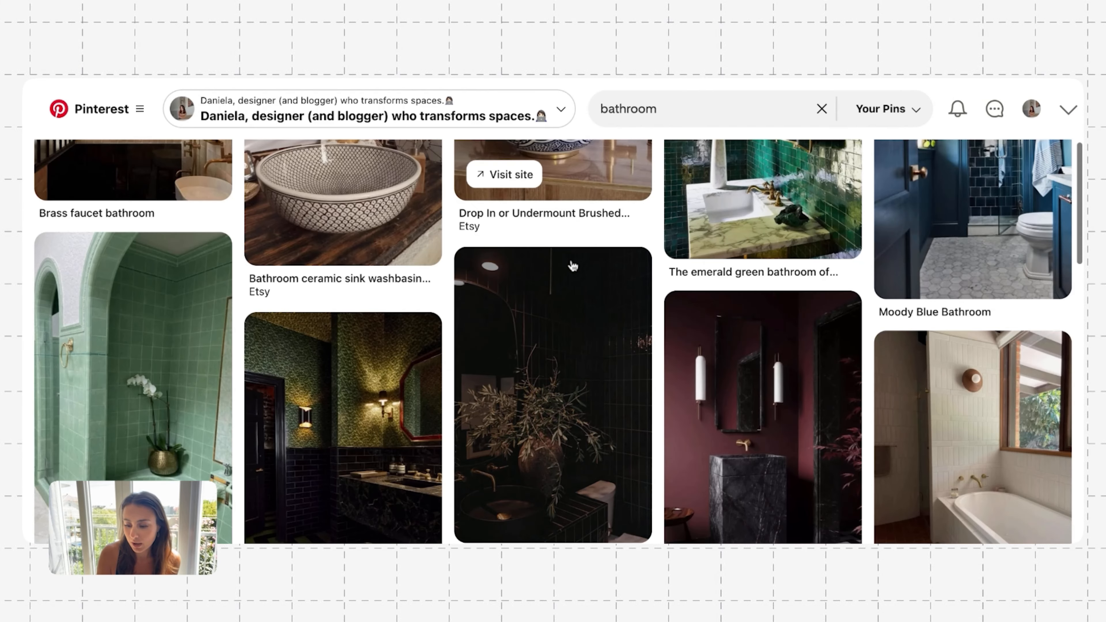
pyautogui.scroll(-8, 553, 349)
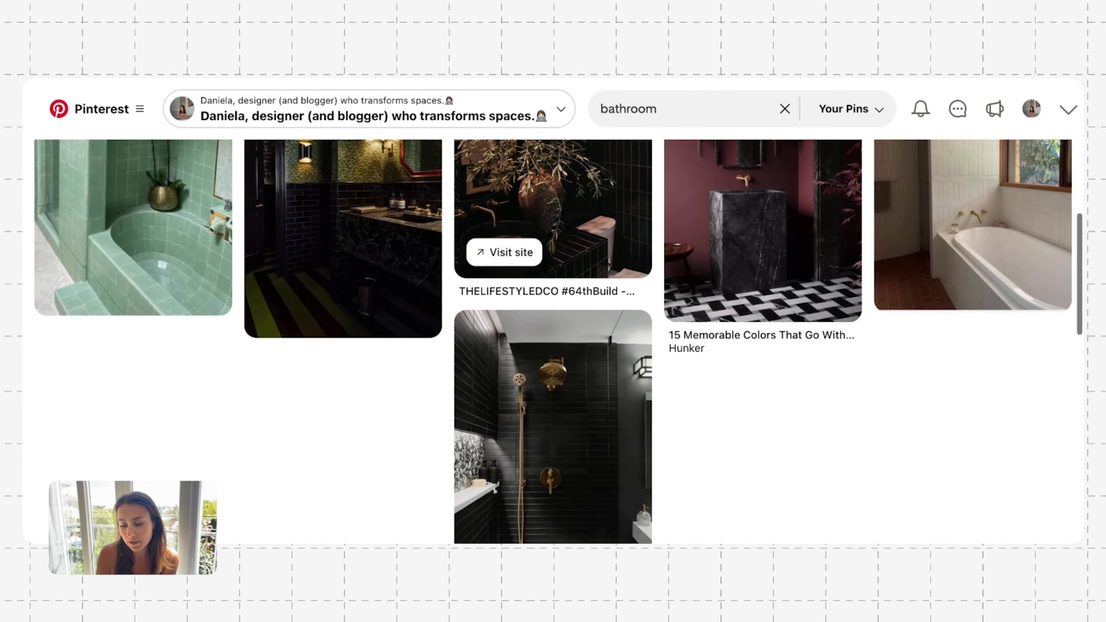
pyautogui.scroll(5, 553, 349)
pyautogui.click(987, 342)
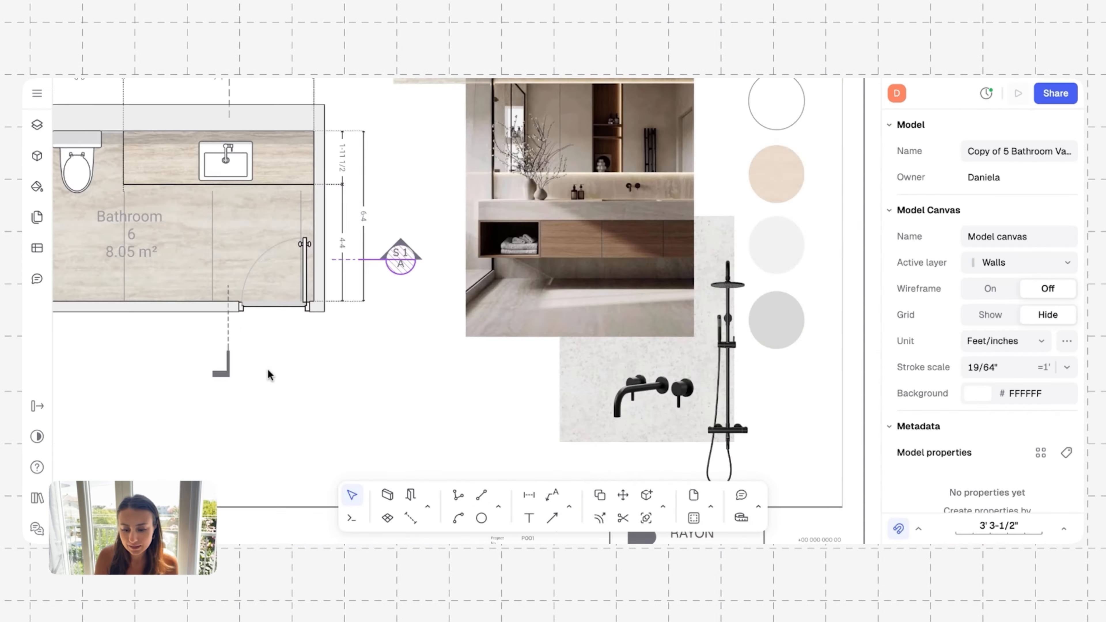
# Step: Switch back to the Rayon drawing and paste the copied bathtub photo between sheet A01's floor plan and material board
pyautogui.keyDown('ctrl'); pyautogui.scroll(-5, 268, 368); pyautogui.keyUp('ctrl')
pyautogui.keyDown('ctrl'); pyautogui.scroll(5, 362, 311); pyautogui.keyUp('ctrl')
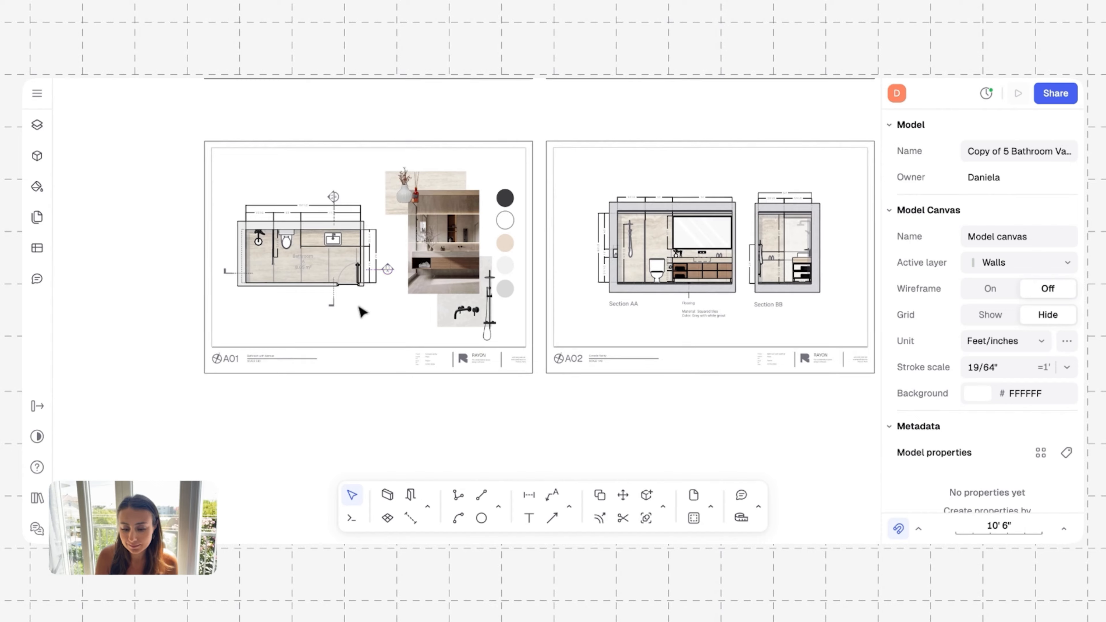
pyautogui.keyDown('ctrl'); pyautogui.scroll(2, 363, 311); pyautogui.keyUp('ctrl')
pyautogui.rightClick(440, 262)
pyautogui.click(469, 341)
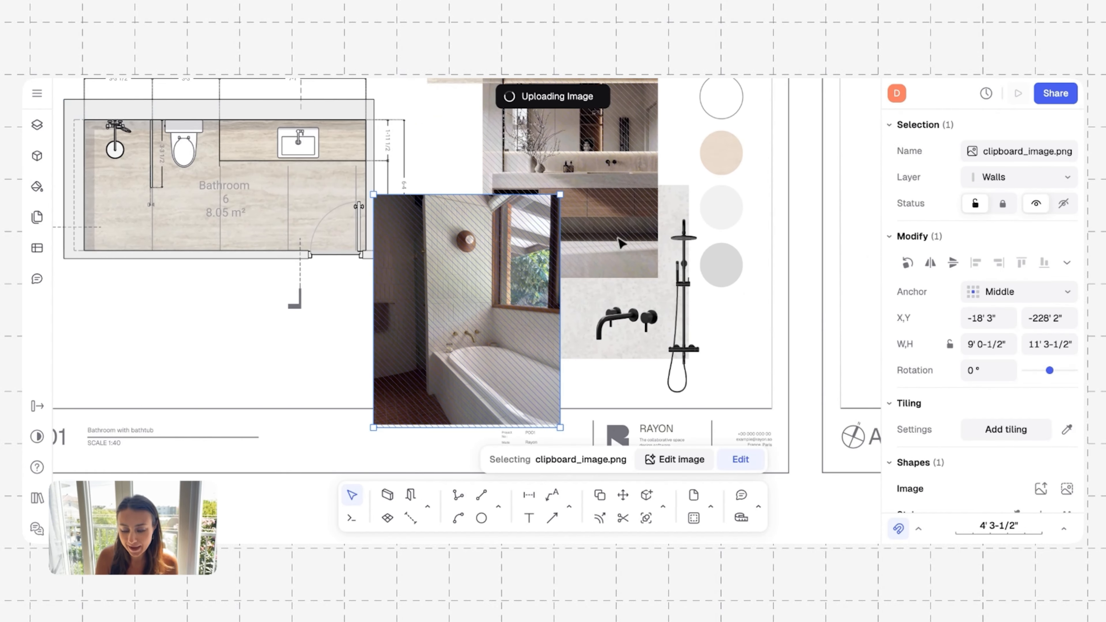
# Step: Delete the wooden vanity photo from sheet A01's material board
pyautogui.scroll(3, 621, 243)
pyautogui.hscroll(3, 622, 242)
pyautogui.click(539, 197)
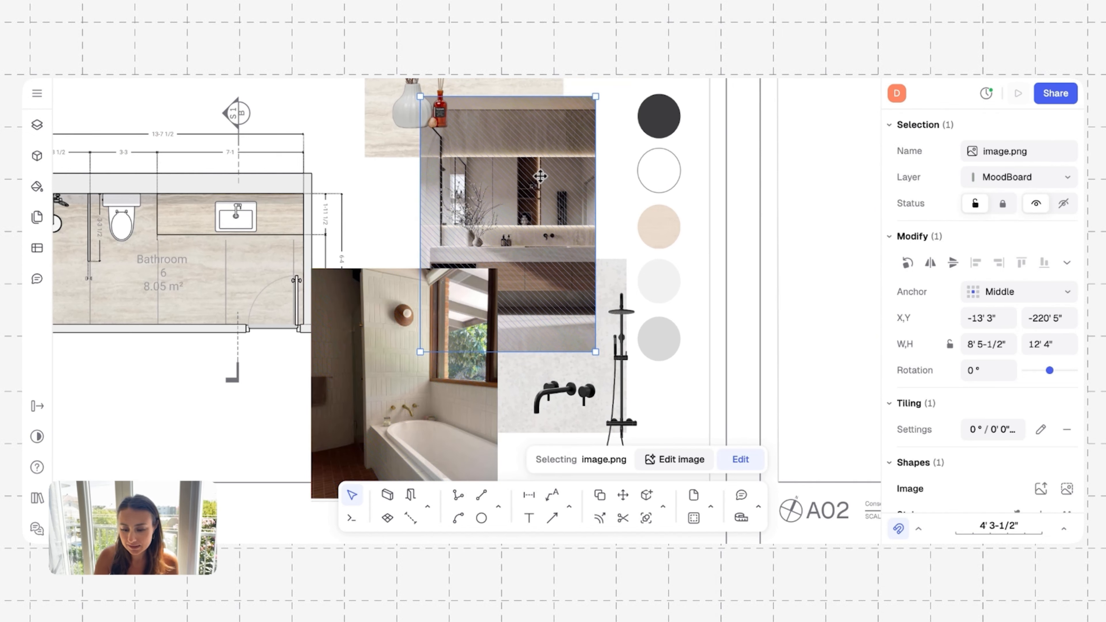
pyautogui.press('Delete')
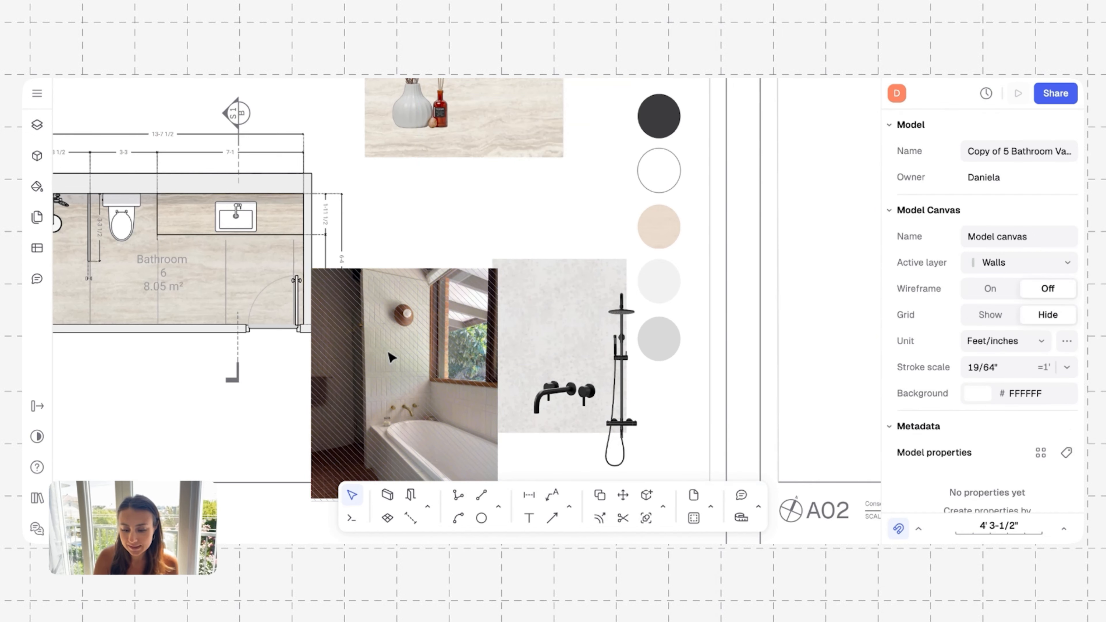
# Step: Move the bathtub photo into the material board's empty spot and scale it down to about 7' 4-1/2" by 9' 3"
pyautogui.click(384, 374)
pyautogui.moveTo(380, 360); pyautogui.dragTo(509, 187)
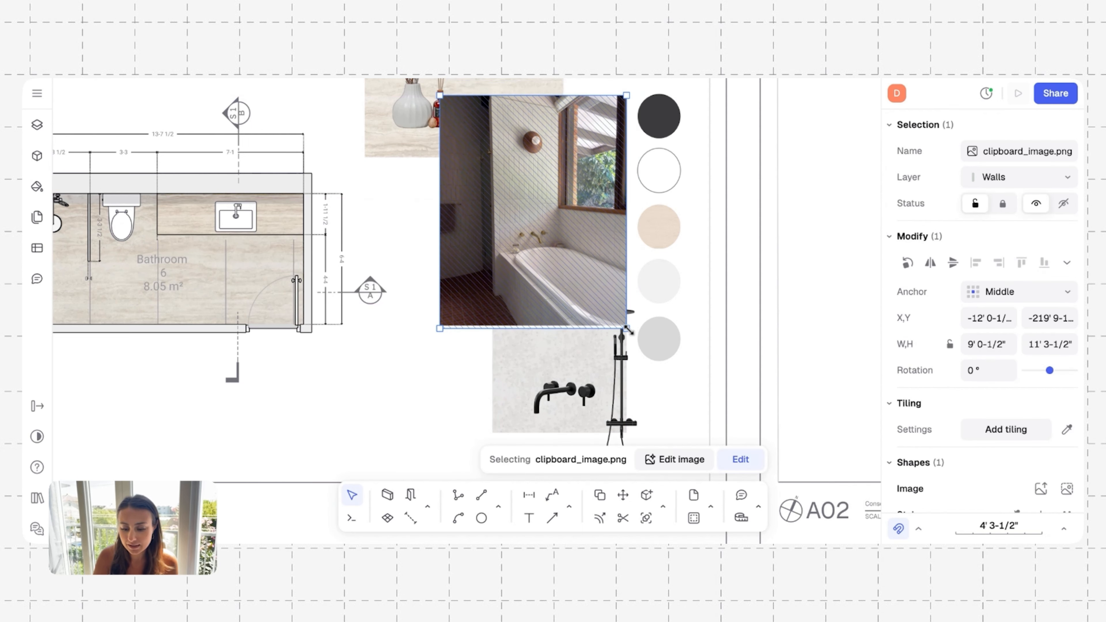
pyautogui.moveTo(627, 330); pyautogui.dragTo(610, 303)
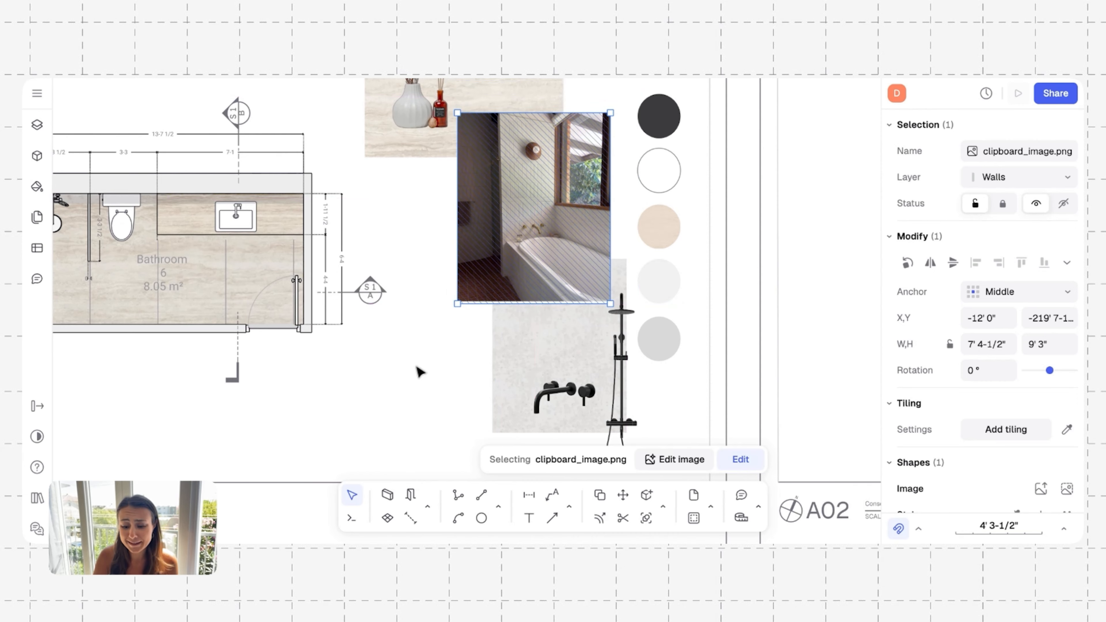
pyautogui.click(419, 371)
pyautogui.scroll(-5, 418, 371)
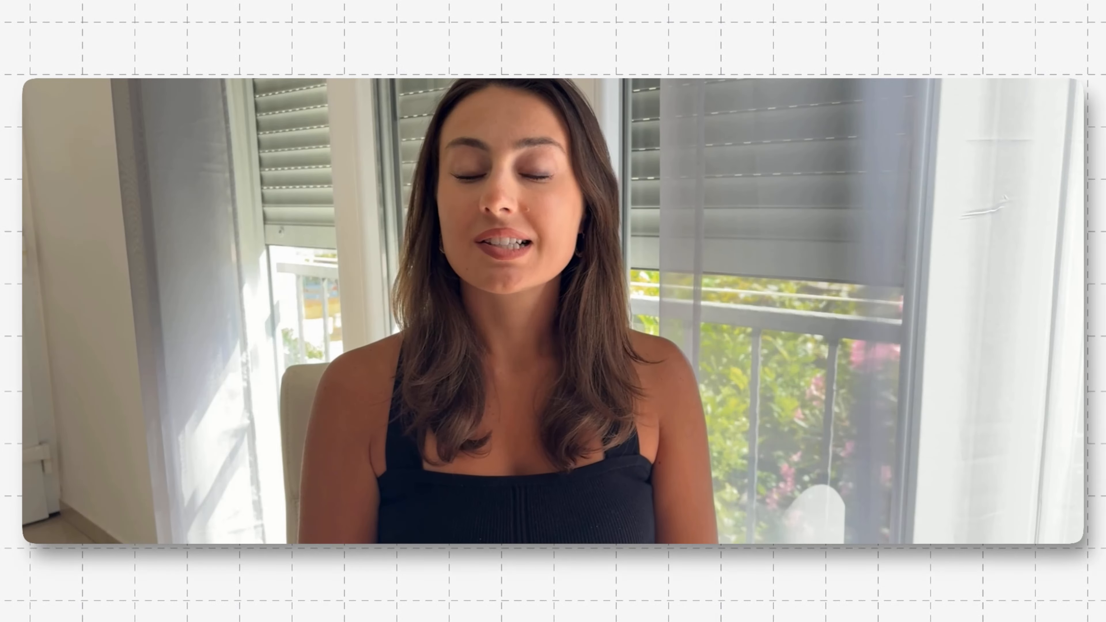